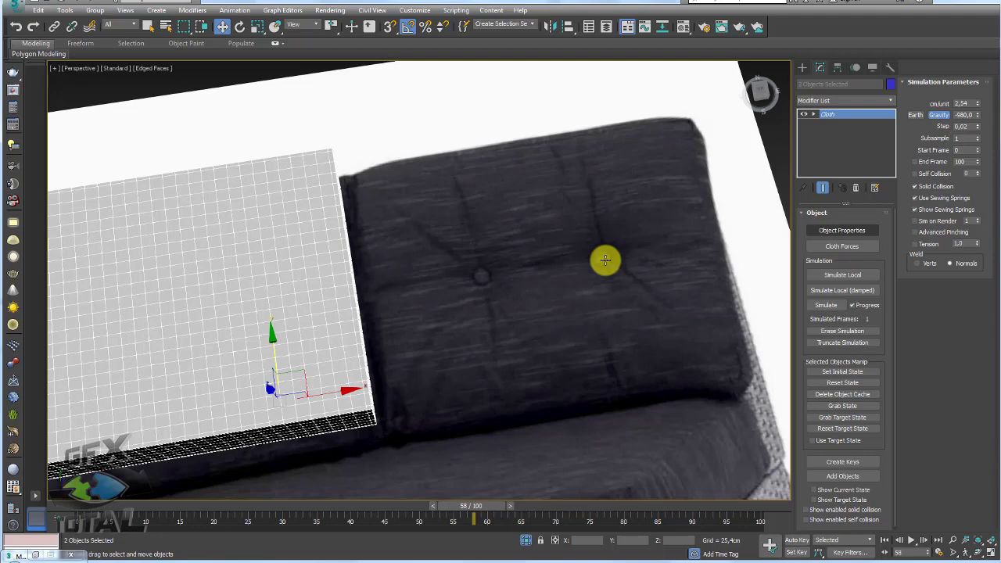
Create a small sphere on the back cushion in the Top view.
scroll(525, 276, down, 10)
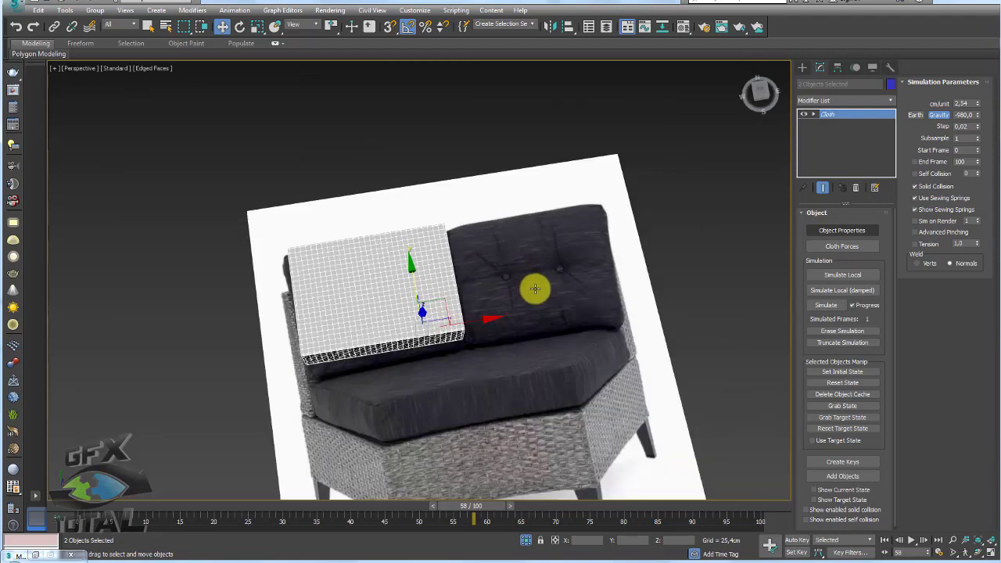
mouse_move(599, 287)
alt+middle_down()
mouse_move(539, 292)
mouse_move(554, 272)
alt+middle_up()
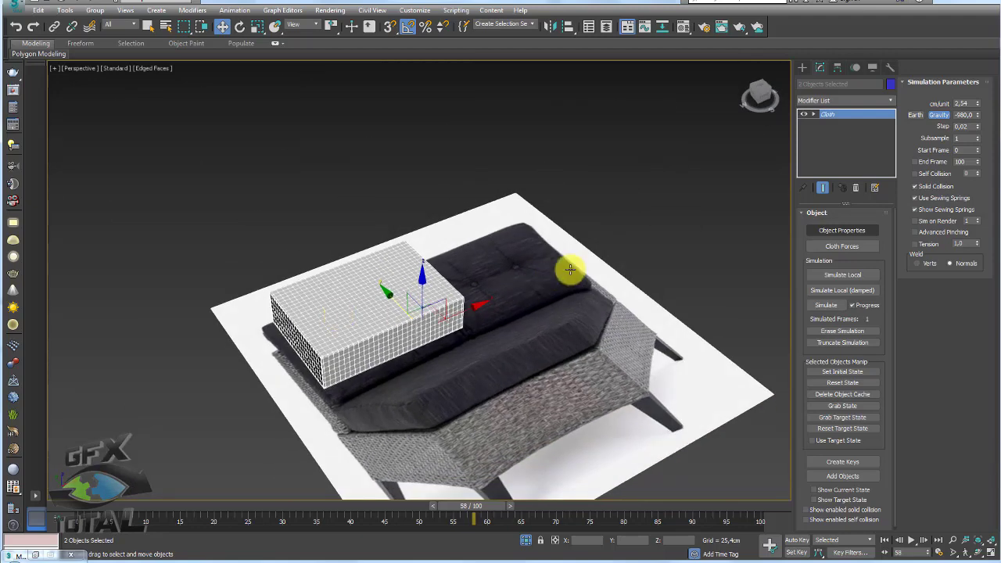
click(801, 68)
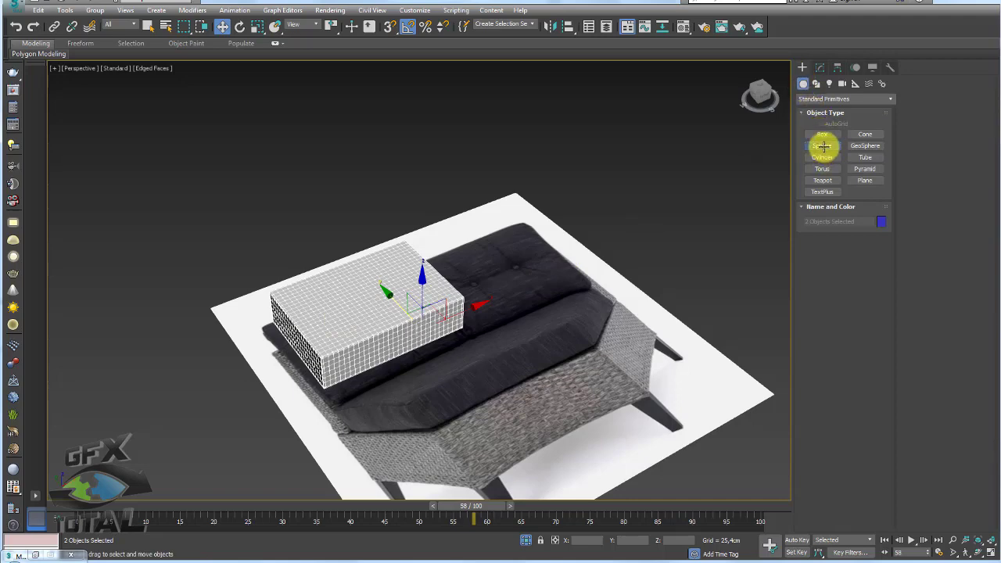
click(822, 145)
alt+middle_drag(657, 215, 641, 239)
key(t)
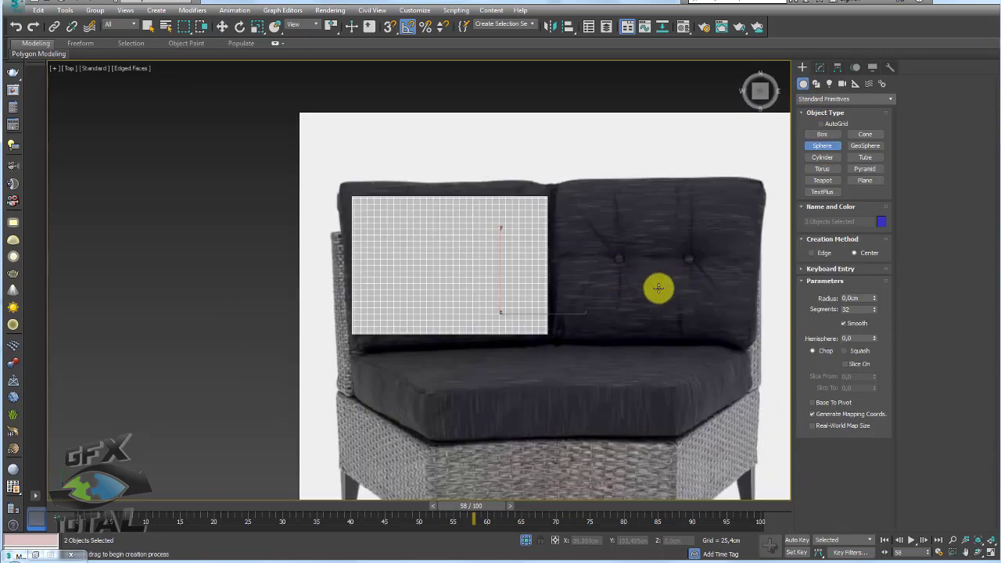
scroll(658, 289, up, 5)
drag(413, 291, 414, 292)
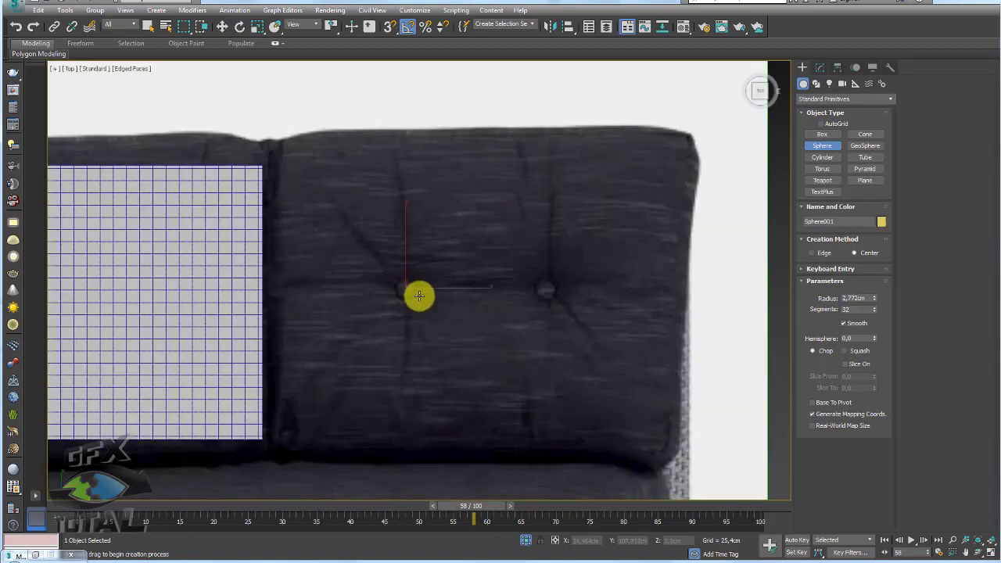
Lift the sphere up in Z to sit above the cushion.
key(F3)
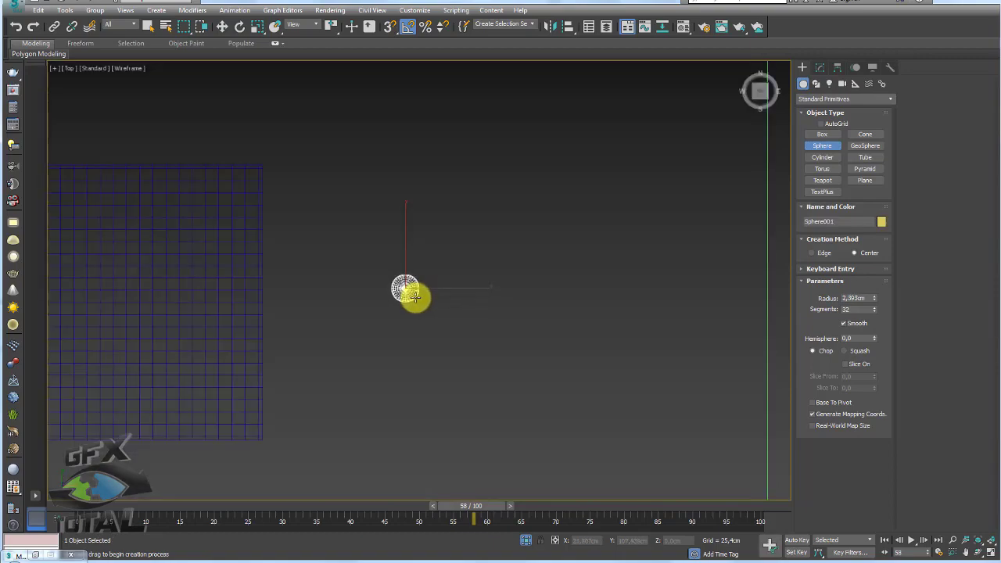
key(F3)
mouse_move(414, 297)
alt+middle_down()
mouse_move(447, 286)
mouse_move(431, 319)
alt+middle_up()
scroll(431, 320, down, 4)
key(w)
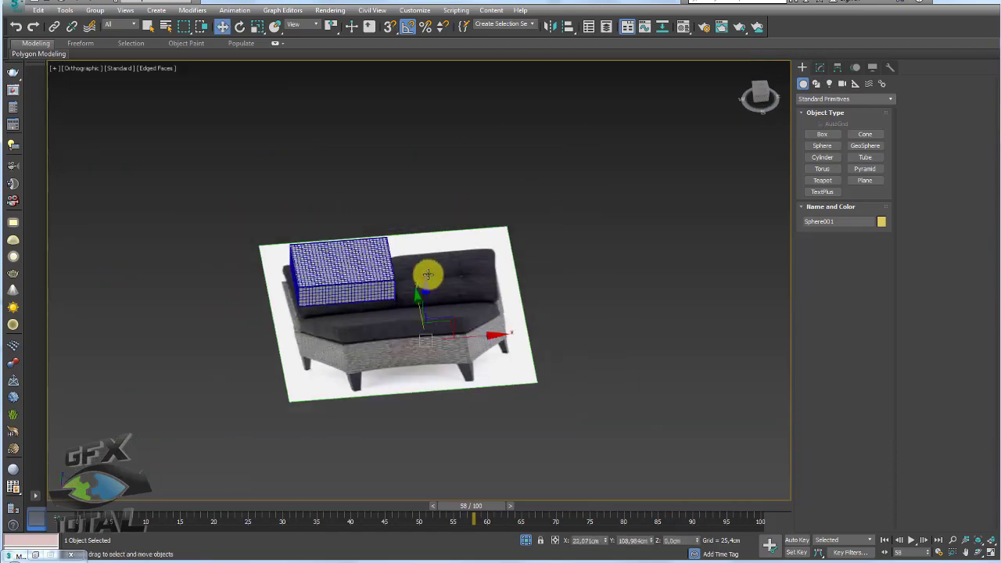
drag(427, 272, 429, 219)
key(z)
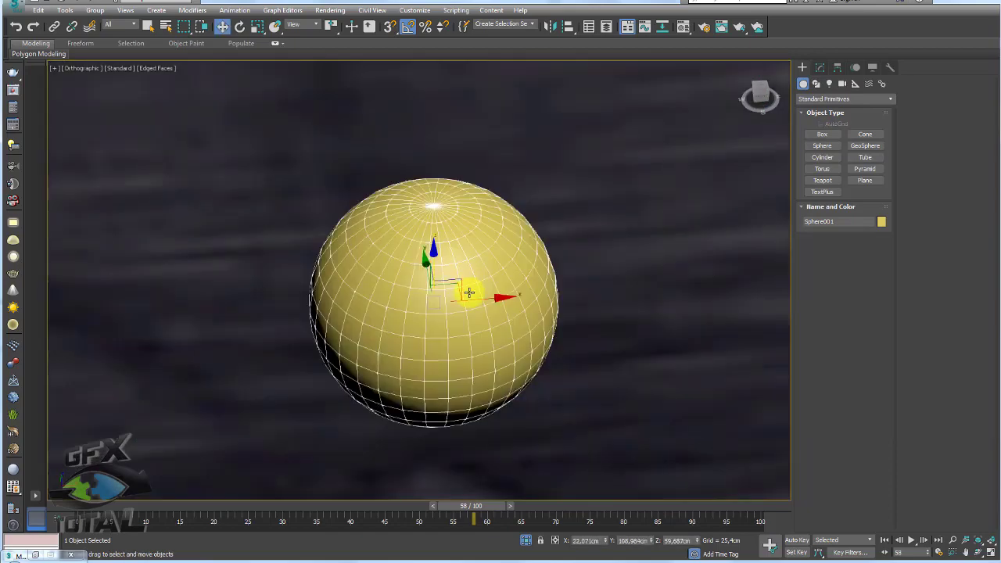
Shift-drag the sphere to the right in Top view to clone it.
key(t)
scroll(509, 309, down, 5)
scroll(386, 351, up, 2)
scroll(465, 293, up, 5)
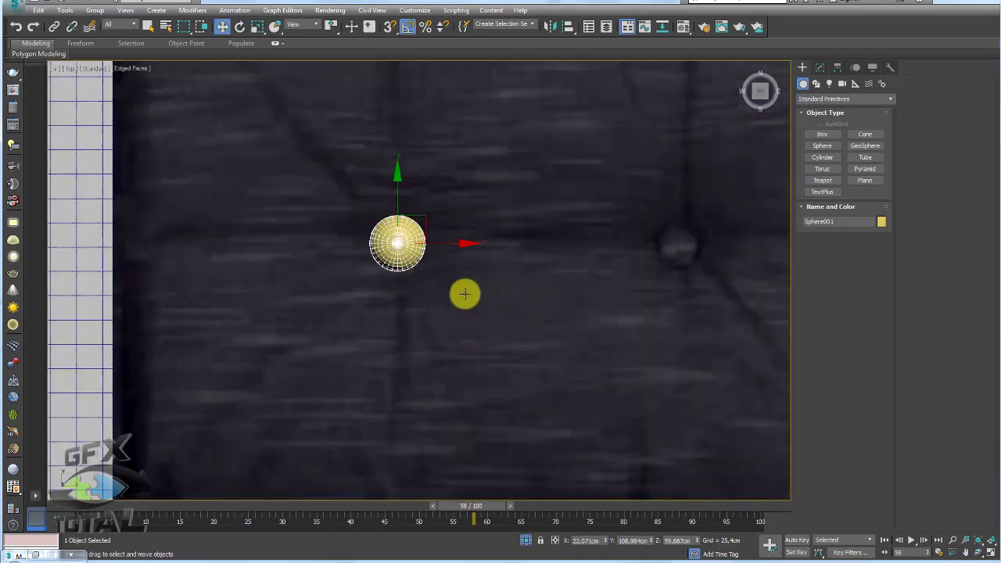
shift+drag(442, 245, 730, 248)
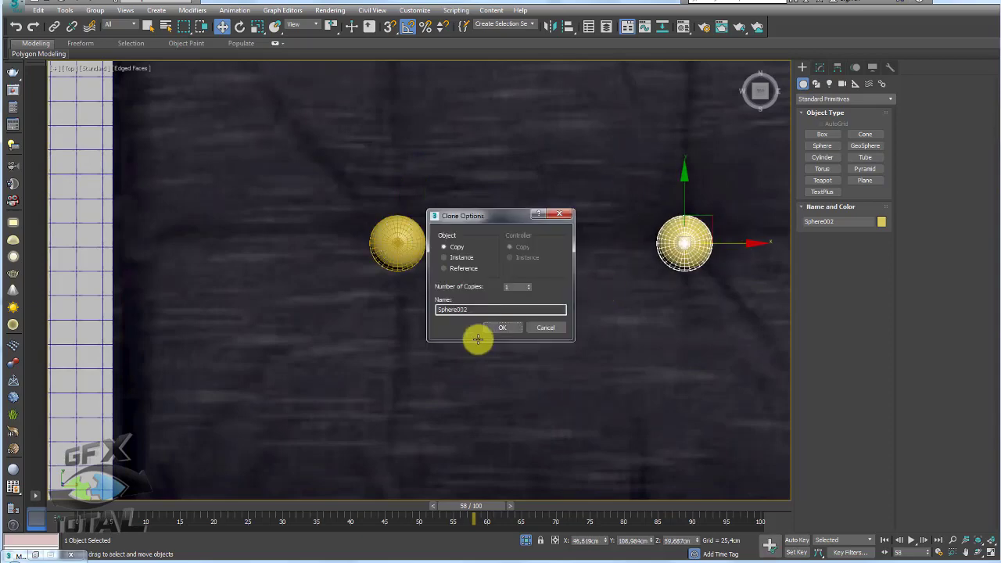
Confirm the copy as Sphere002, then move both spheres left over the cushion box.
click(500, 327)
ctrl+click(409, 257)
scroll(409, 258, down, 3)
scroll(468, 258, down, 2)
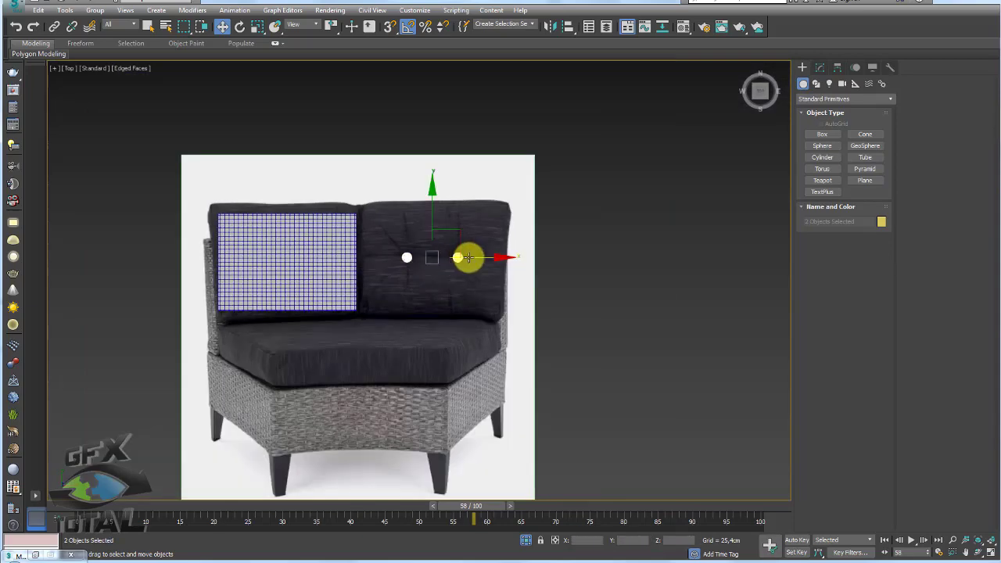
drag(495, 258, 359, 255)
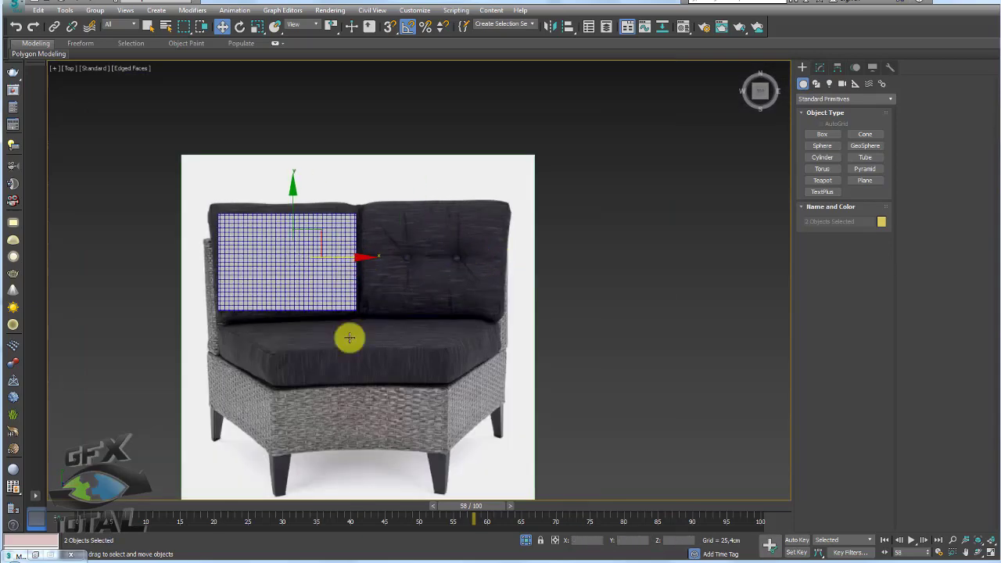
Orbit to a lower angled view of the spheres above the box.
key(F3)
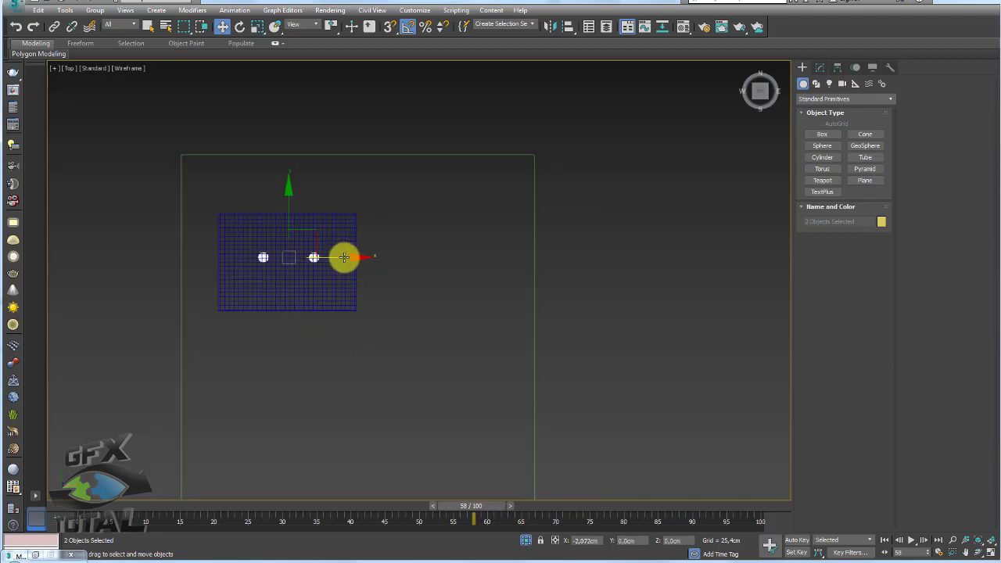
mouse_move(344, 257)
alt+middle_down()
mouse_move(342, 313)
mouse_move(325, 204)
mouse_move(286, 139)
mouse_move(331, 257)
mouse_move(438, 350)
mouse_move(489, 352)
mouse_move(520, 408)
mouse_move(529, 291)
mouse_move(318, 470)
alt+middle_up()
key(F3)
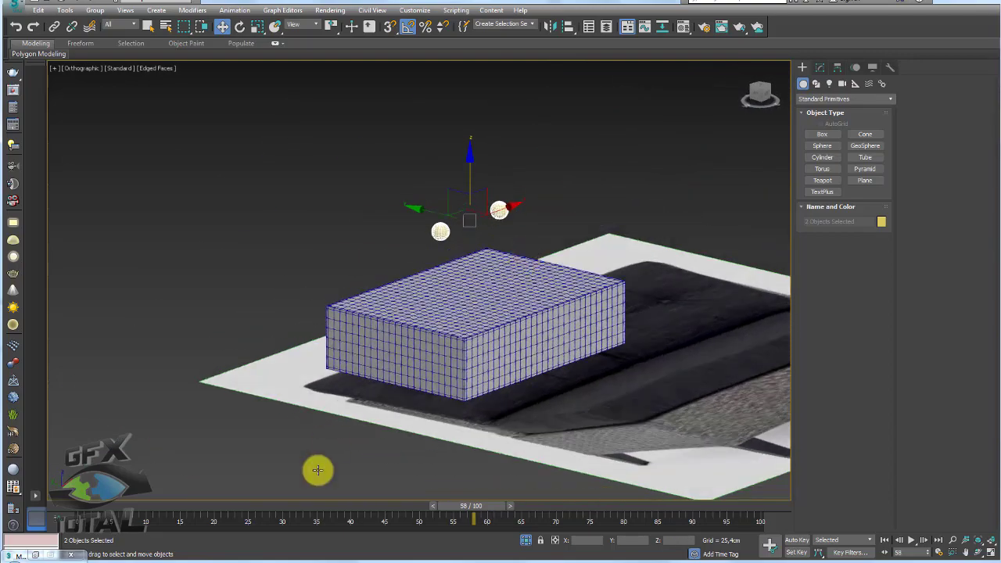
mouse_move(469, 505)
mouse_down()
mouse_move(91, 490)
mouse_move(230, 486)
mouse_up()
Auto-key both spheres dropping onto the box top at frame 60, then turn Auto Key off.
key(w)
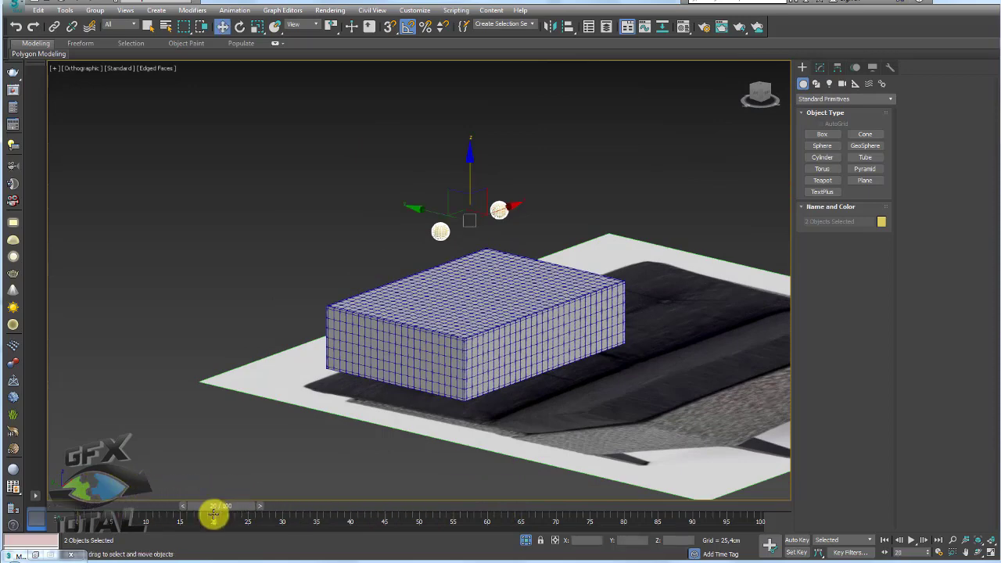
click(799, 541)
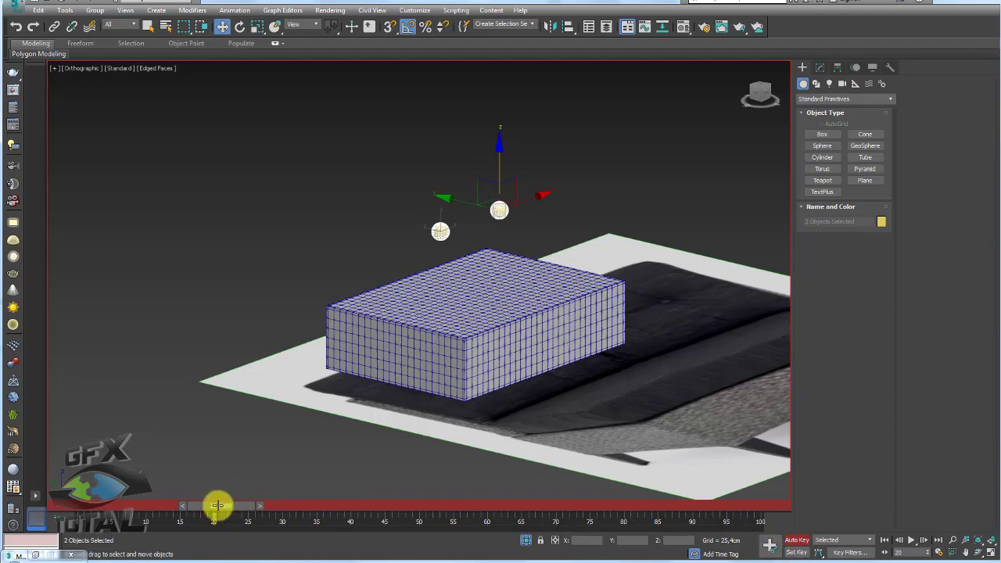
drag(217, 505, 493, 505)
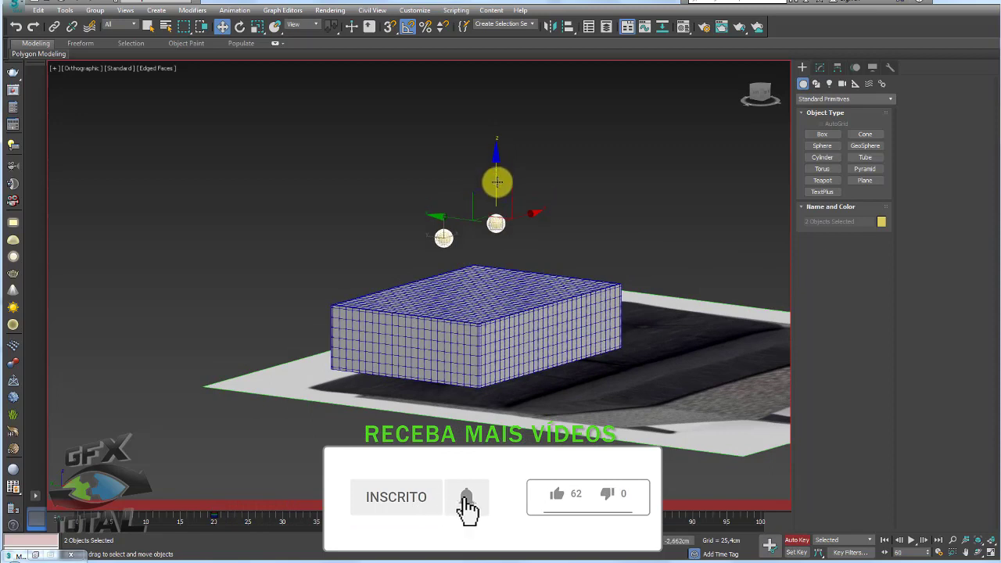
mouse_move(496, 179)
mouse_down()
mouse_move(497, 234)
mouse_move(527, 337)
mouse_up()
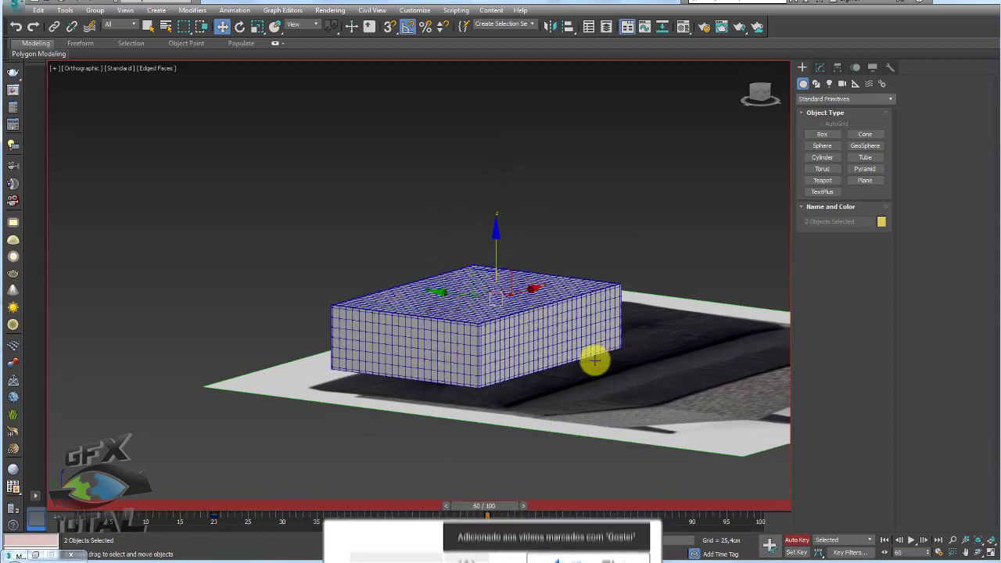
mouse_move(509, 517)
mouse_down()
mouse_move(393, 505)
mouse_move(503, 505)
mouse_move(78, 505)
mouse_up()
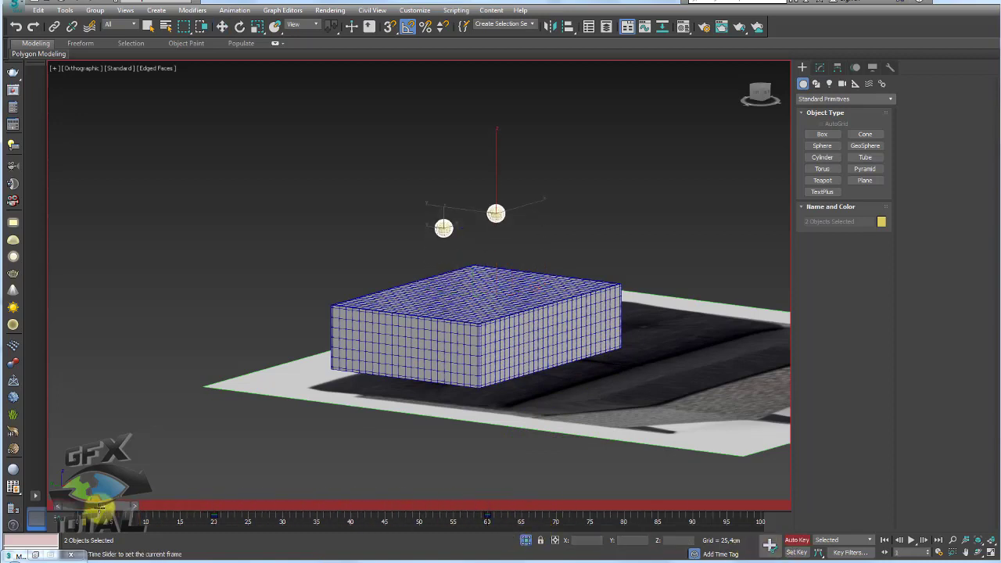
click(792, 539)
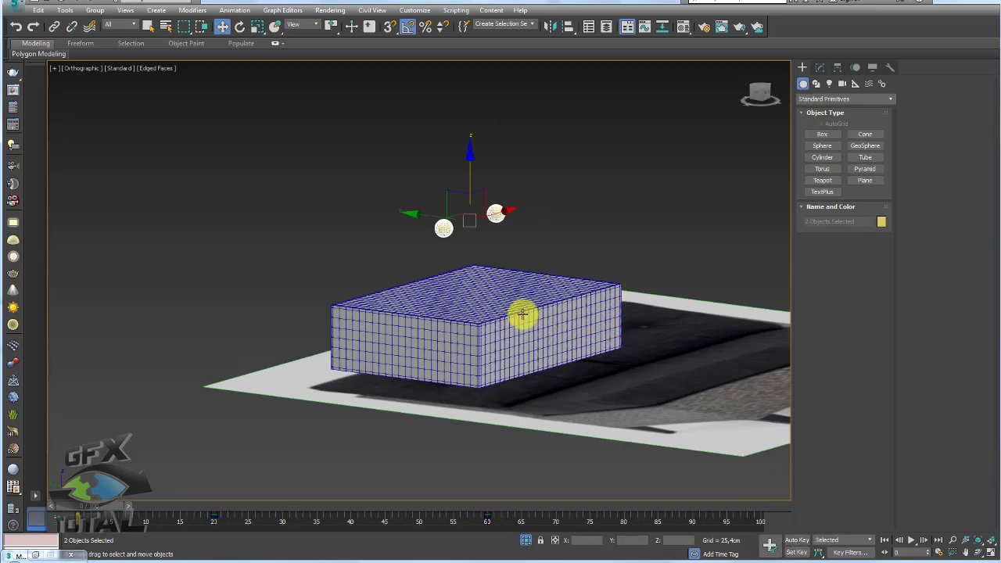
Reselect both spheres together after clicking the estofado cushion box.
click(499, 321)
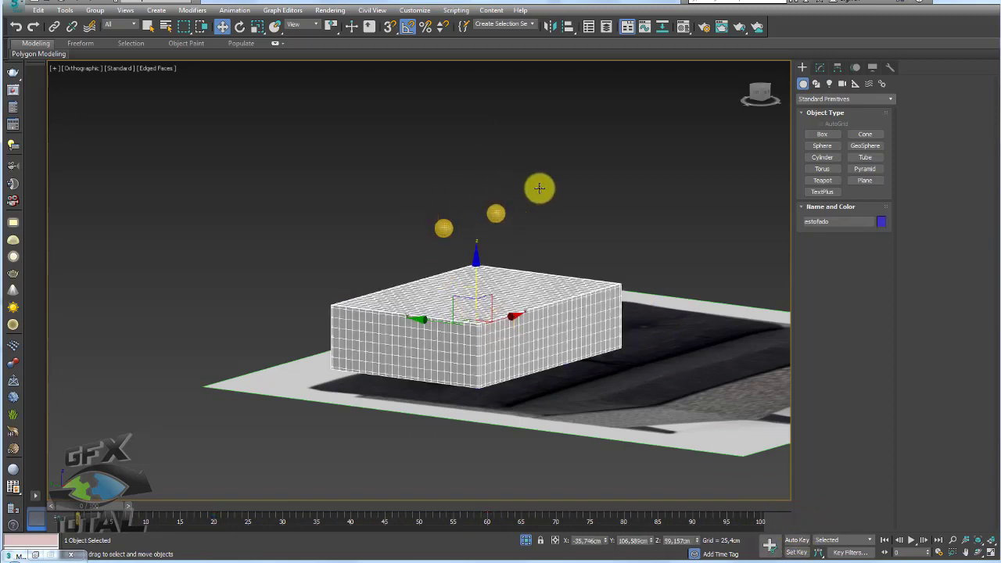
drag(521, 187, 438, 252)
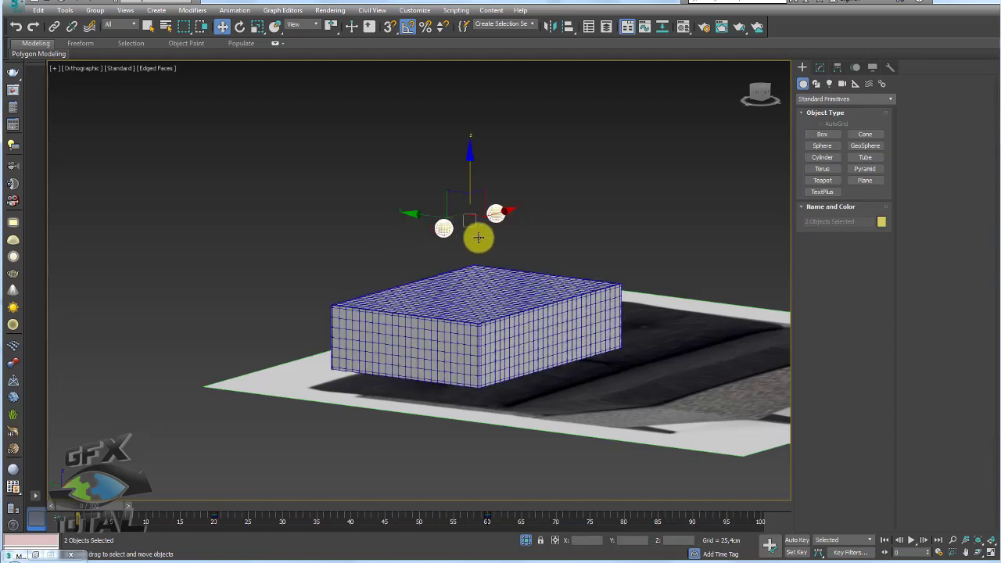
click(444, 227)
drag(525, 190, 413, 240)
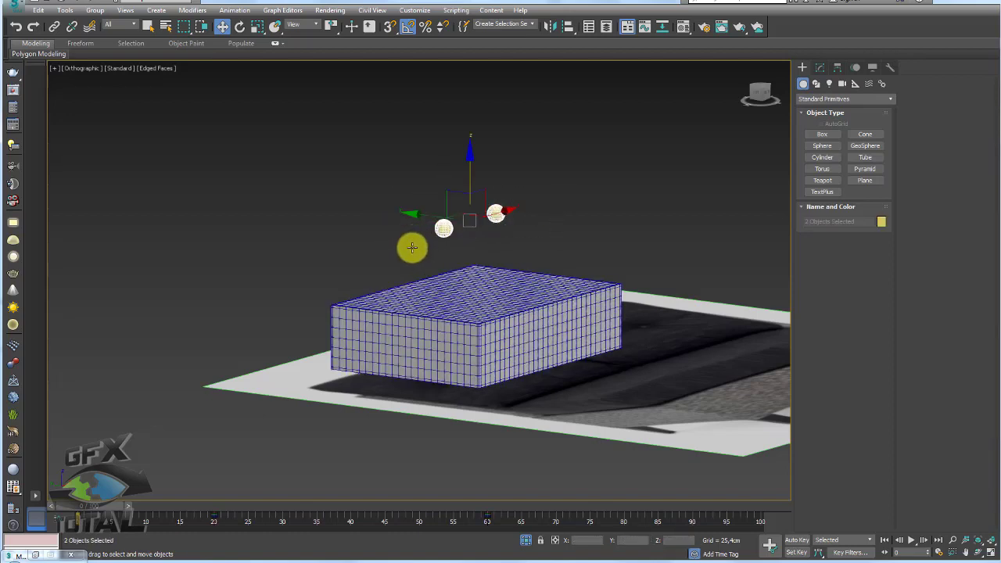
Rename both spheres with the base name 'botões', then select the cushion box.
click(61, 9)
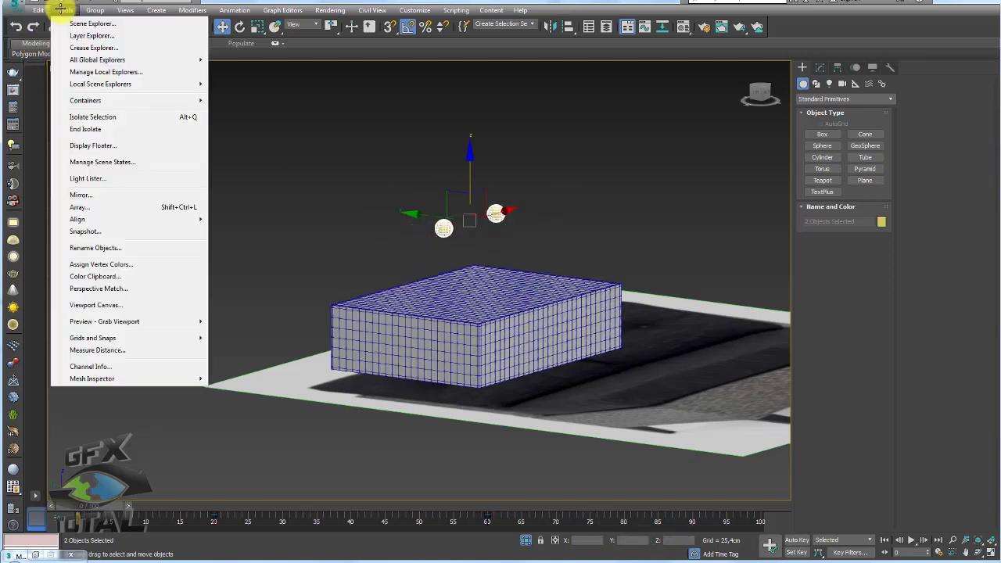
click(94, 247)
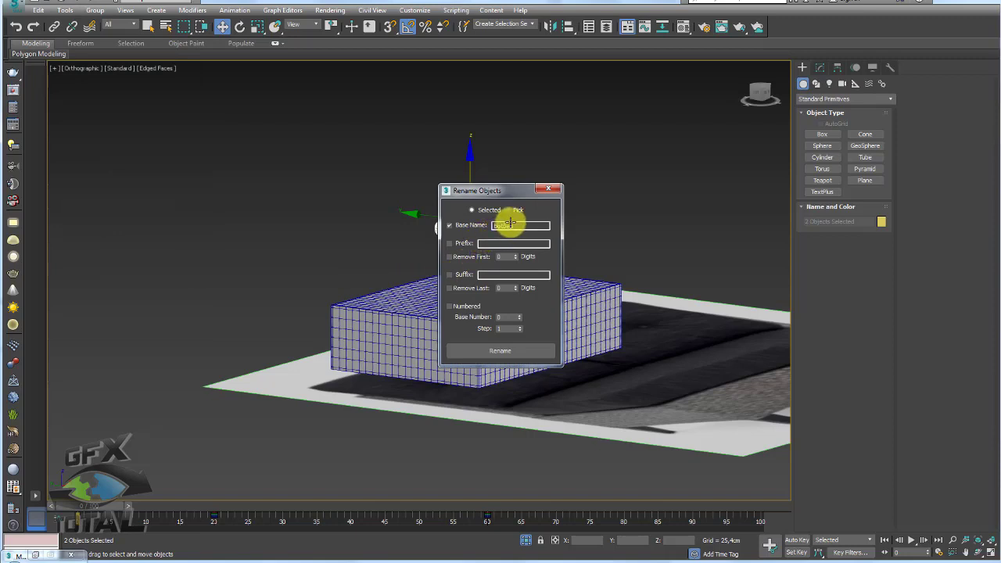
click(528, 351)
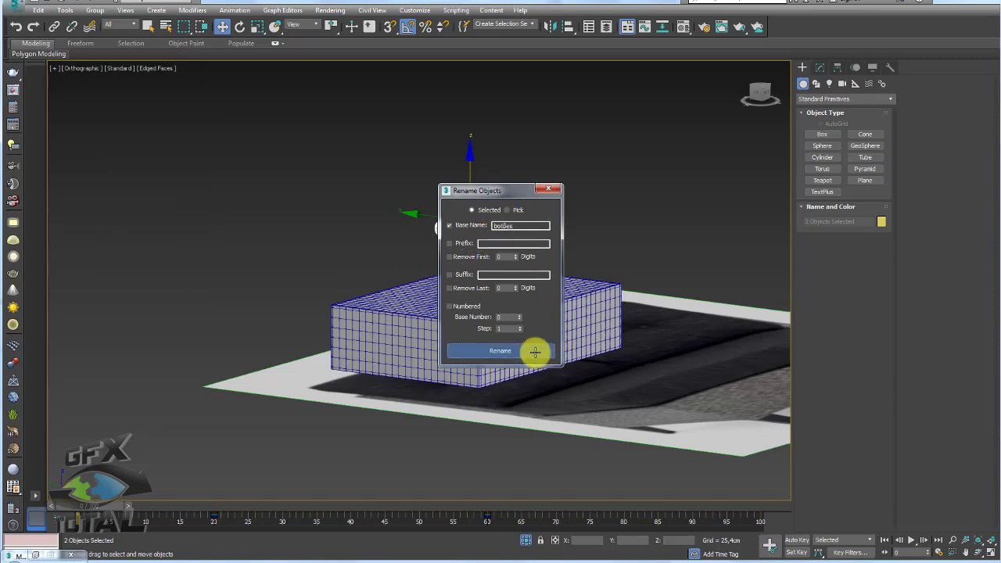
click(556, 189)
click(538, 304)
alt+middle_drag(572, 302, 462, 313)
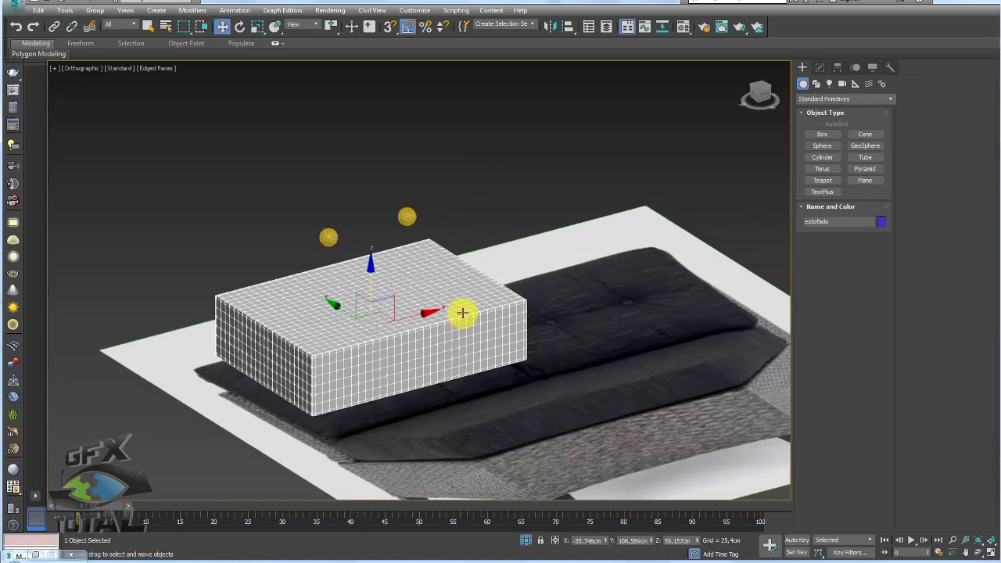
Add both botões spheres to the cushion's cloth simulation as Collision Objects.
click(819, 68)
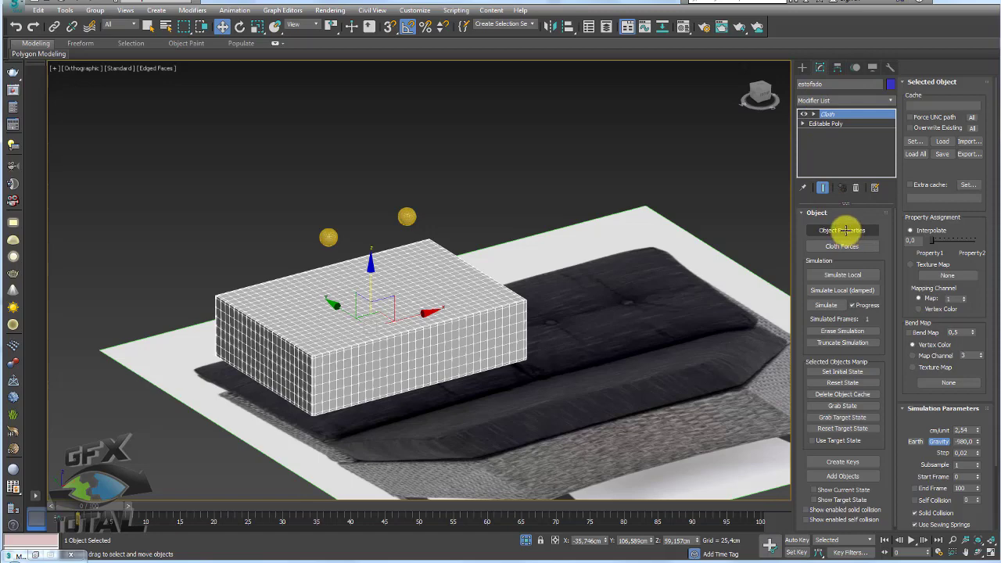
click(845, 230)
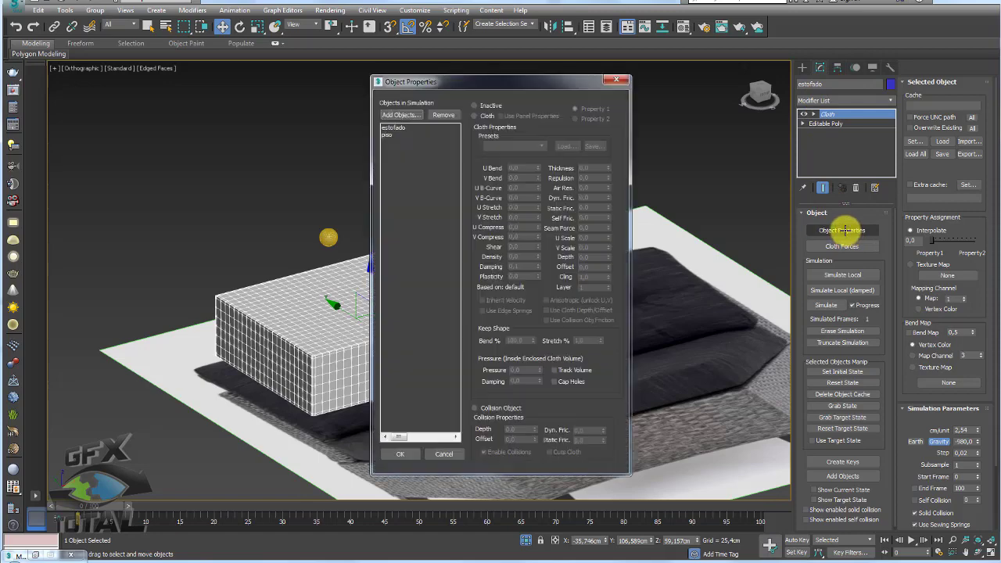
click(400, 114)
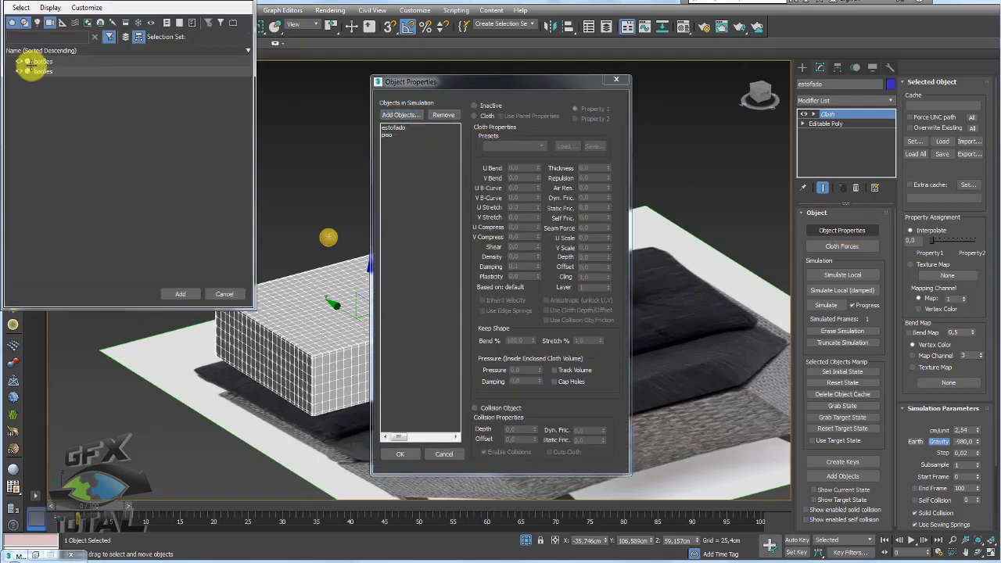
click(42, 60)
ctrl+click(43, 72)
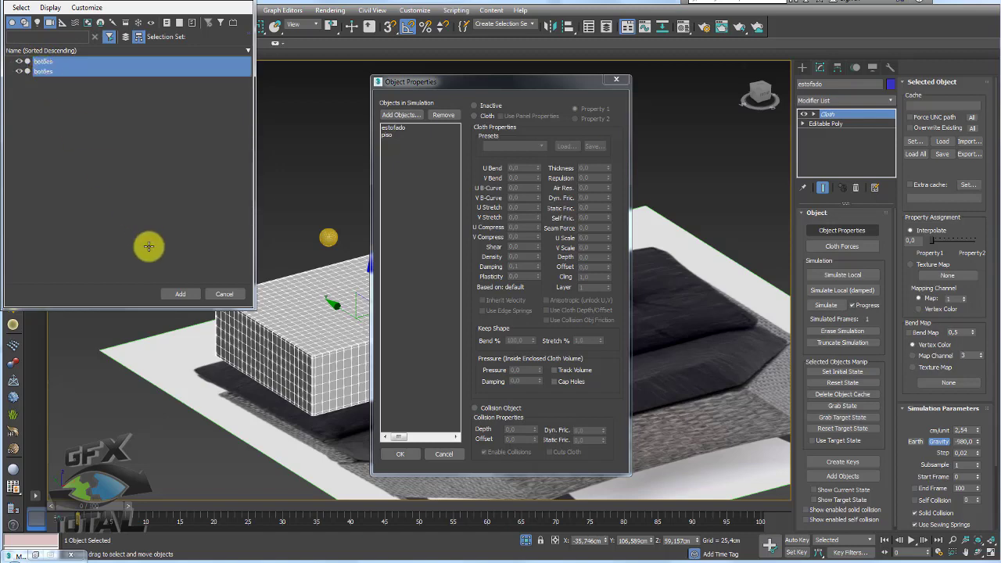
click(180, 294)
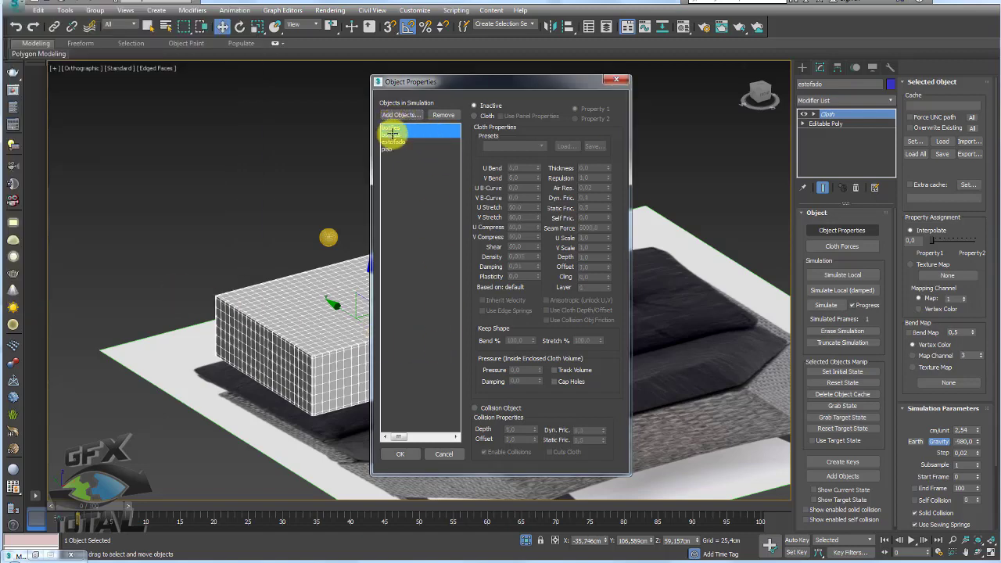
click(474, 407)
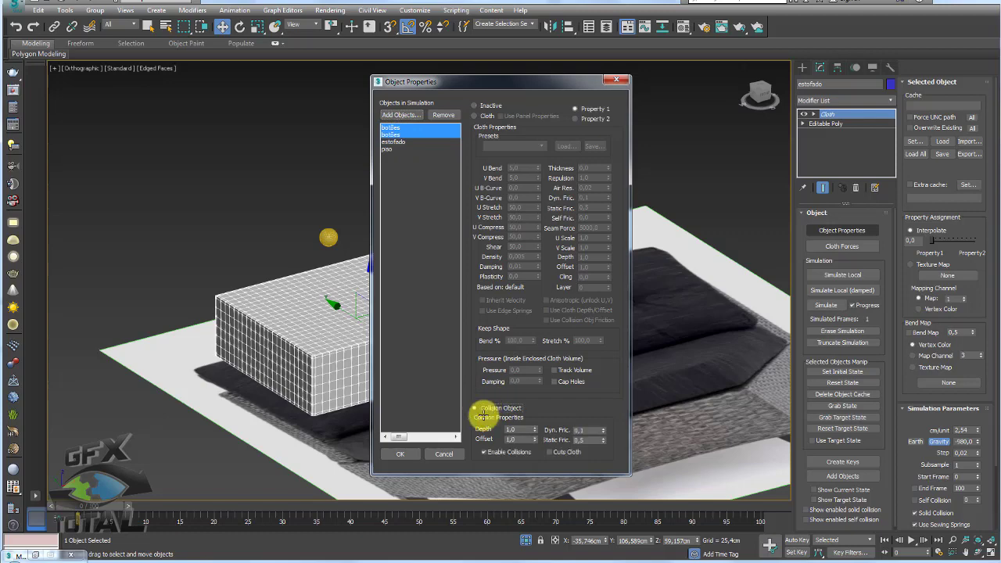
click(401, 452)
mouse_move(264, 404)
alt+middle_down()
mouse_move(431, 250)
mouse_move(472, 284)
mouse_move(708, 274)
alt+middle_up()
click(830, 306)
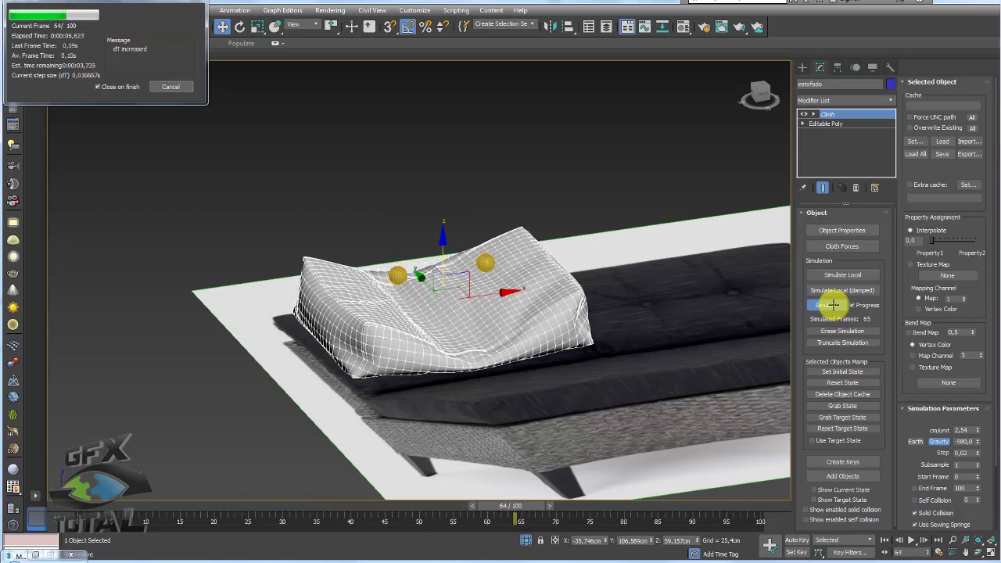
click(170, 86)
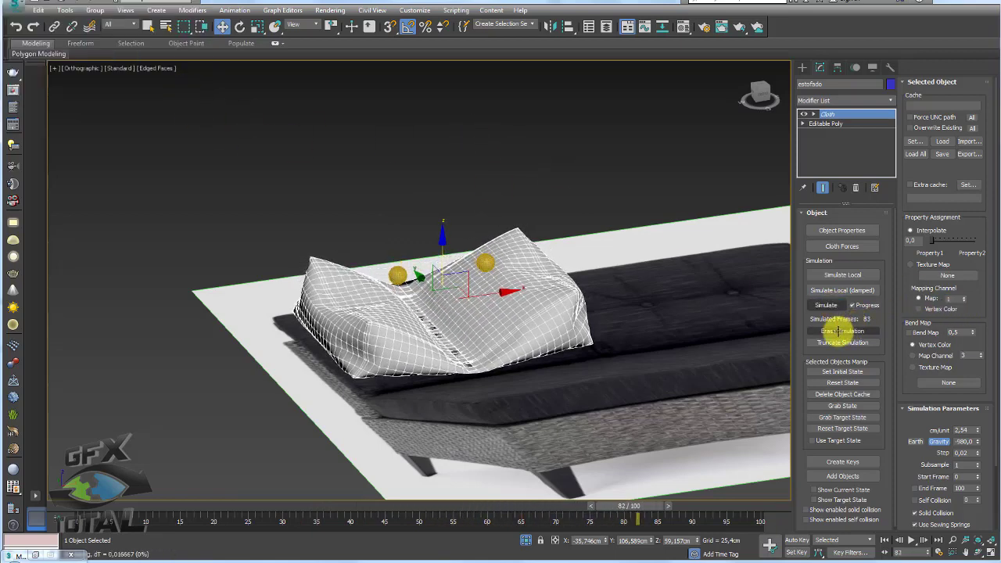
click(836, 331)
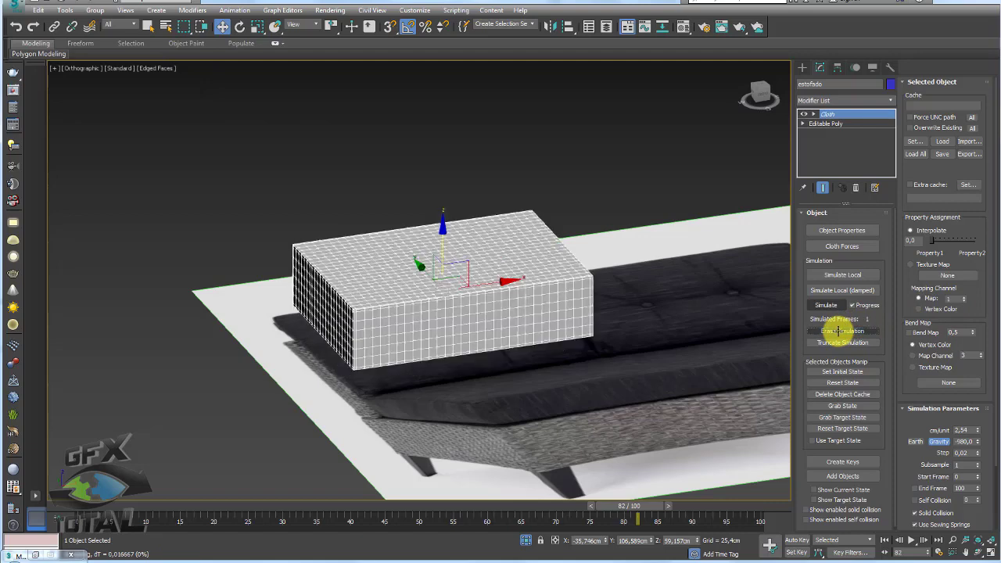
Give the estofado cushion the Cashmere cloth preset with Pressure enabled at 5,0.
click(835, 228)
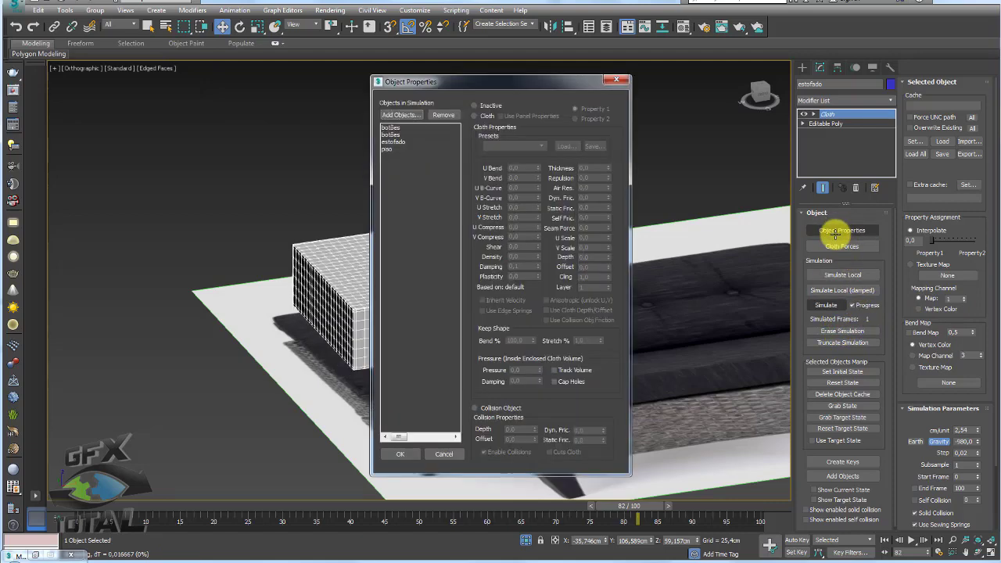
click(397, 142)
click(532, 145)
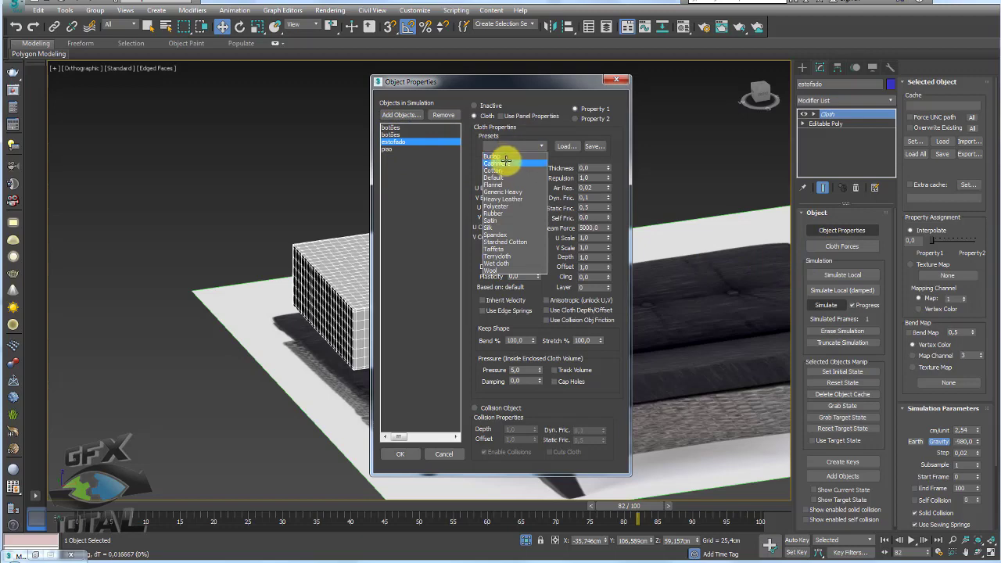
click(507, 162)
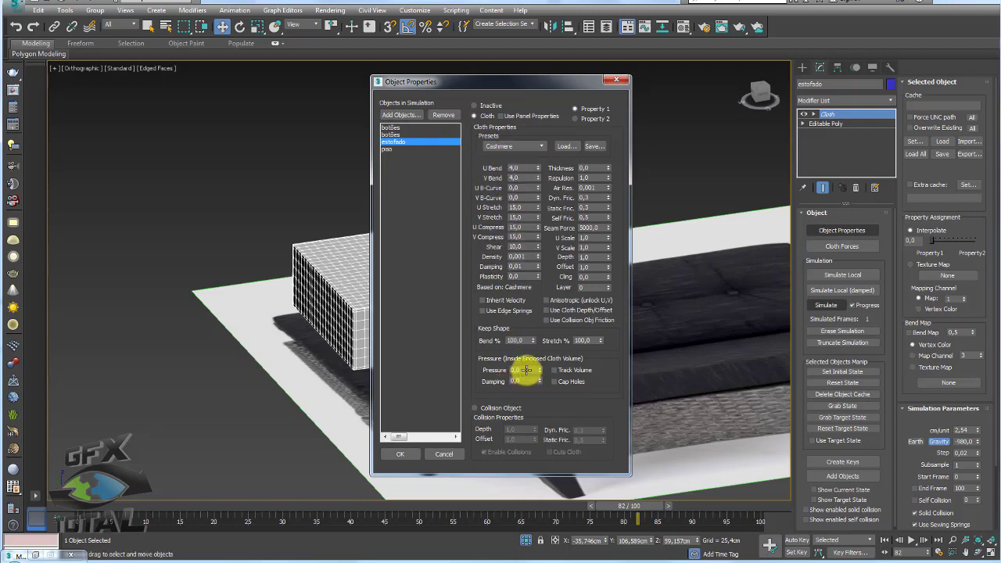
click(476, 368)
text(5)
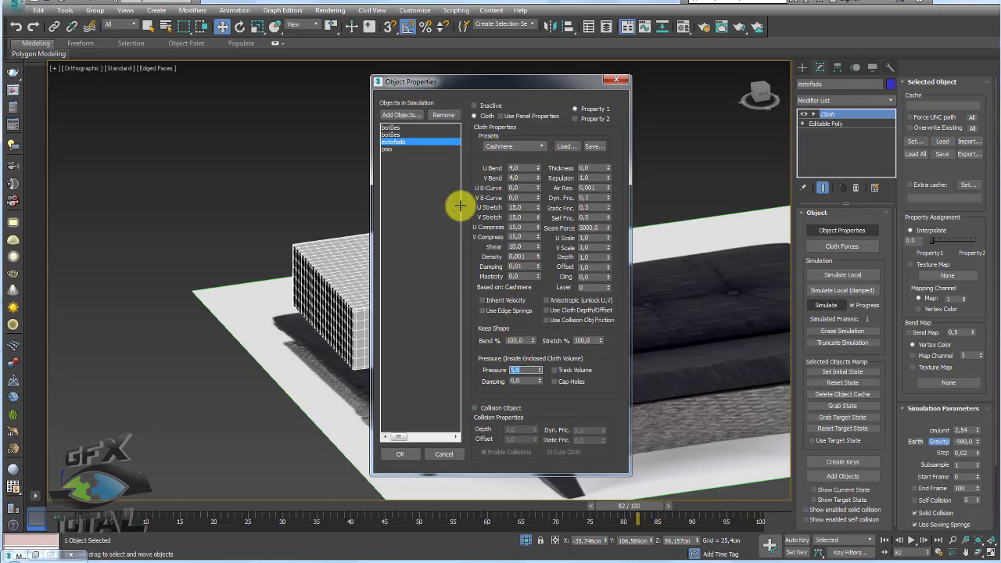
click(401, 452)
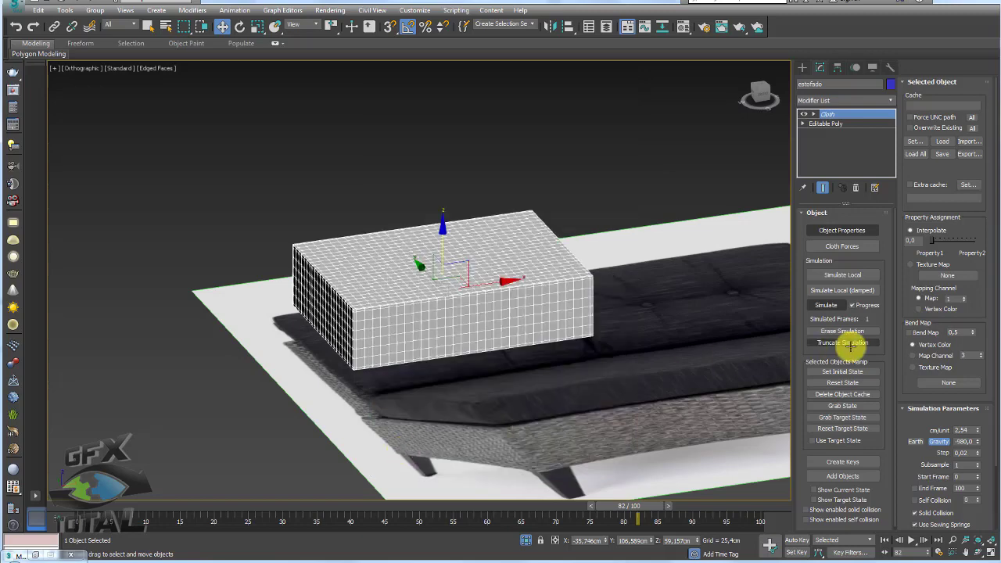
Run the cloth simulation through all 100 frames.
click(828, 305)
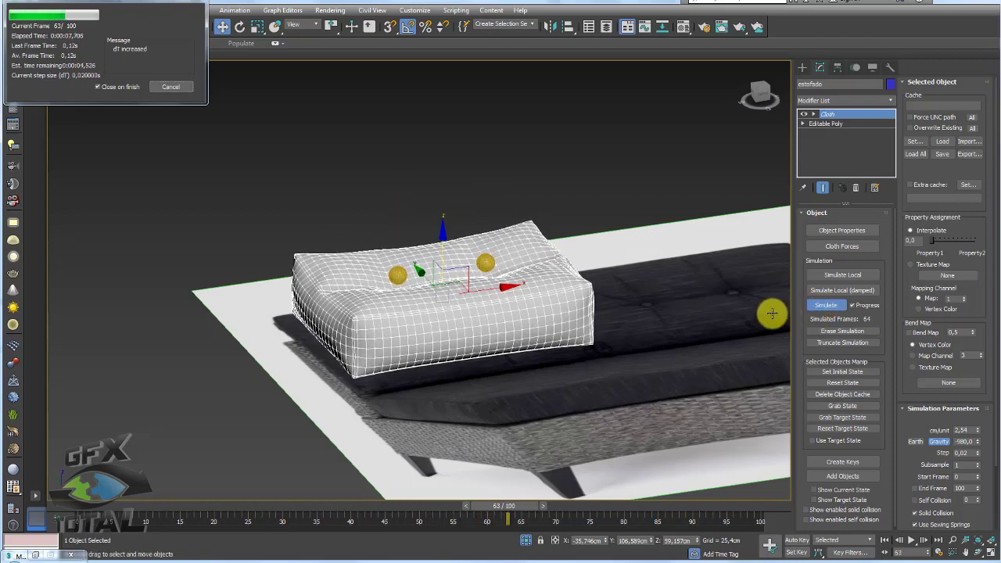
click(175, 86)
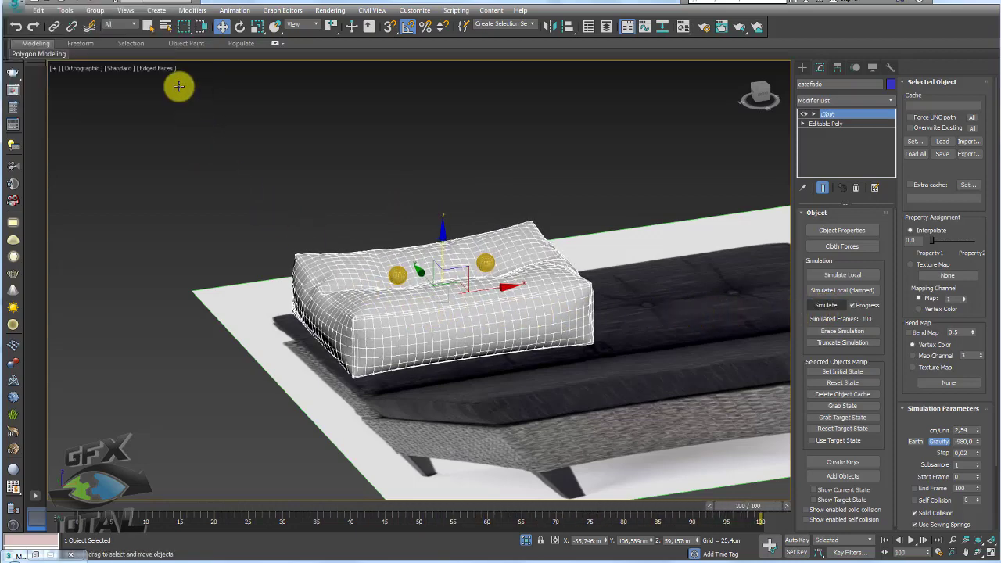
Orbit and zoom around the chair to inspect the inflated cushion.
click(194, 91)
alt+middle_drag(474, 216, 475, 369)
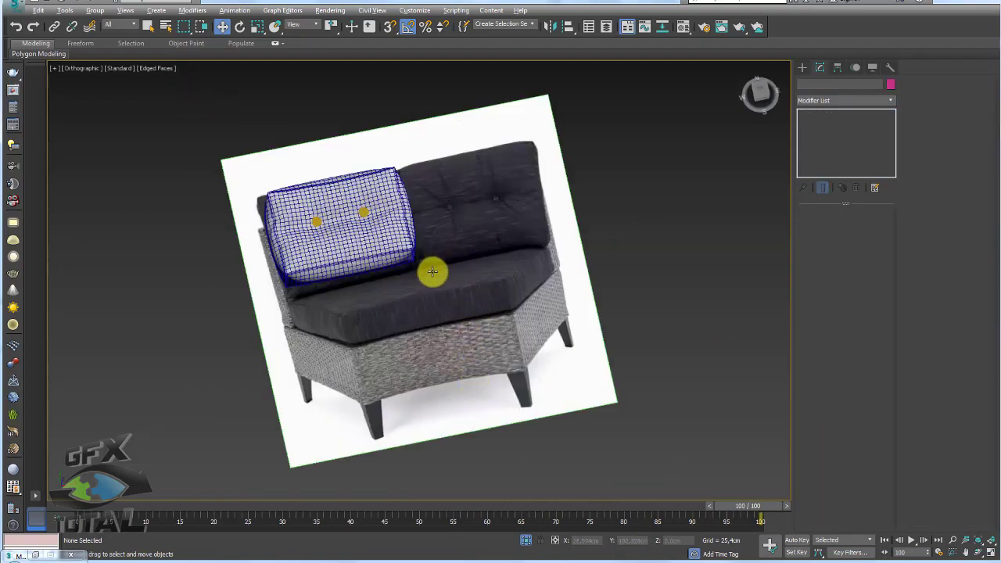
alt+middle_drag(431, 273, 290, 252)
scroll(290, 252, up, 5)
scroll(432, 280, down, 3)
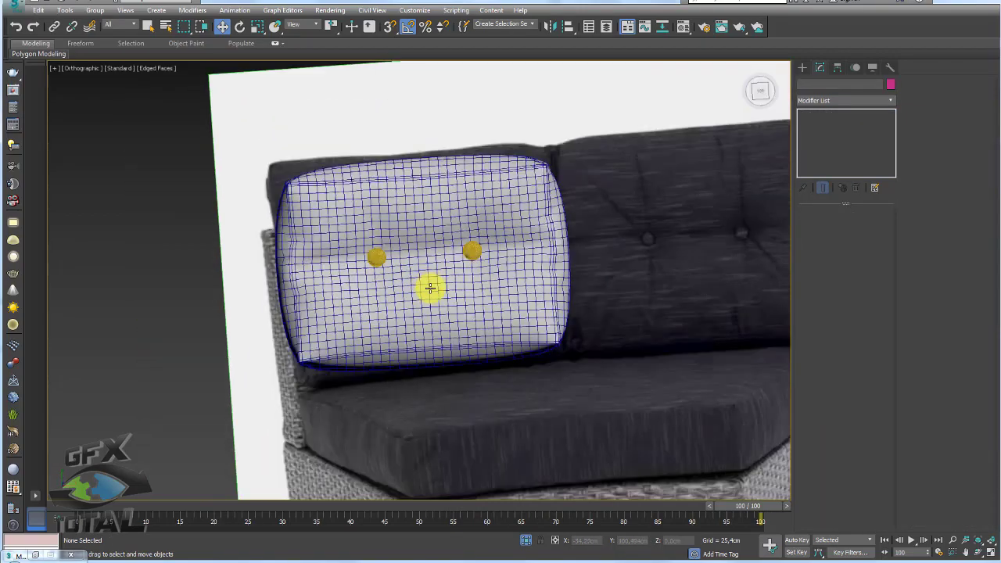
mouse_move(432, 290)
alt+middle_down()
mouse_move(368, 264)
mouse_move(348, 237)
mouse_move(375, 265)
mouse_move(358, 331)
alt+middle_up()
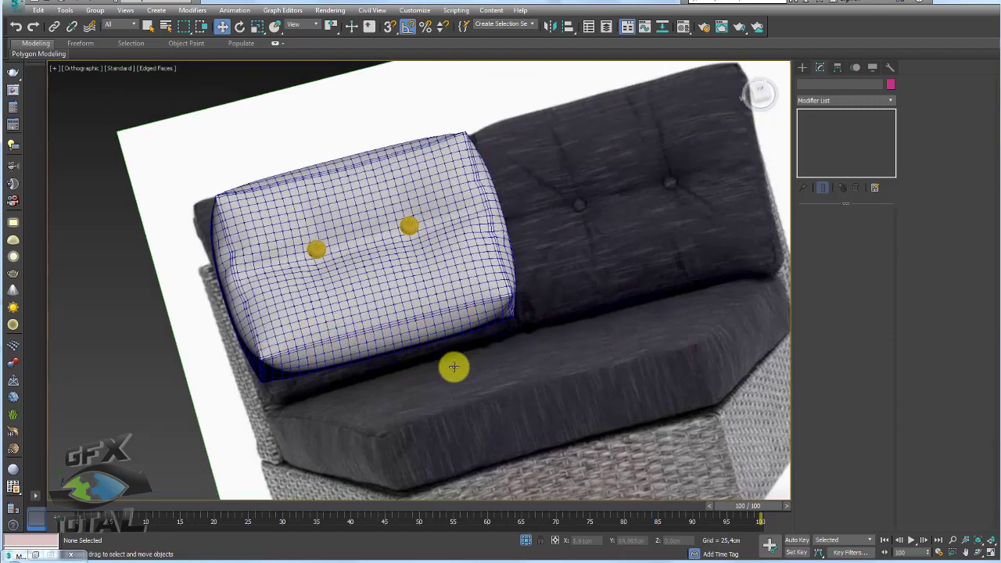
Select the cushion and erase its cloth simulation.
click(377, 299)
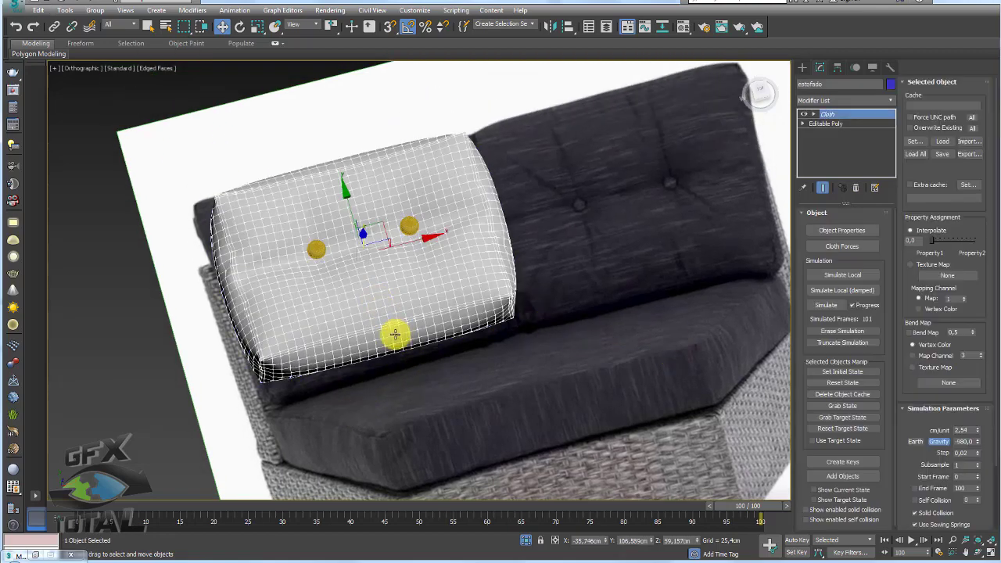
click(828, 303)
click(841, 331)
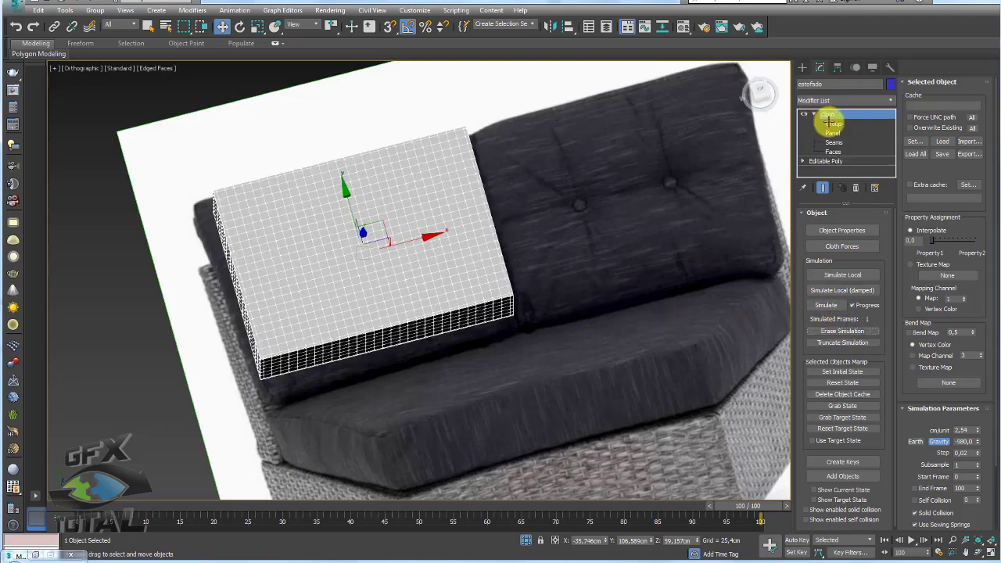
At the Cloth Group level, marquee-select the cushion panel's corner vertices in the top view.
click(828, 123)
key(t)
scroll(547, 183, up, 3)
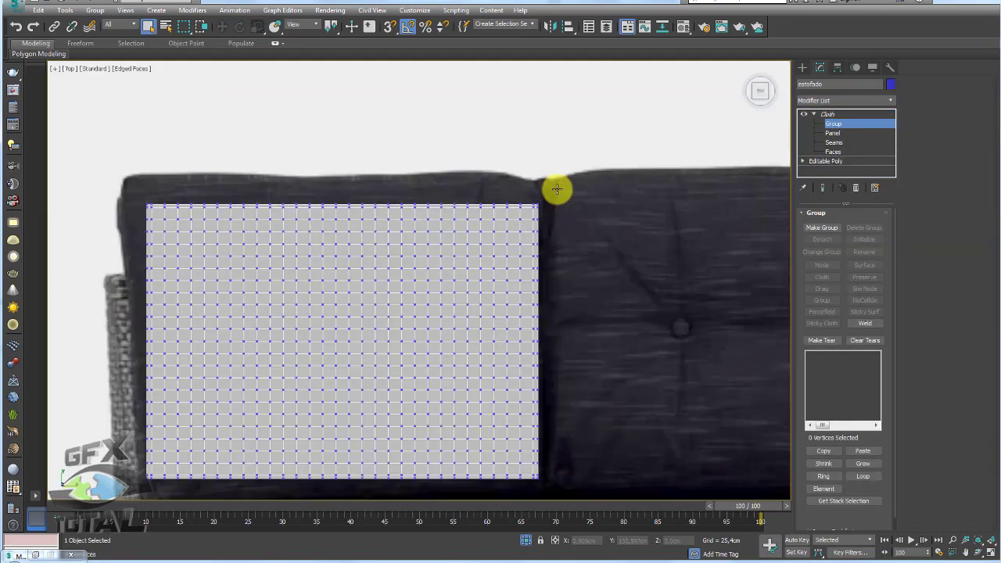
scroll(556, 189, up, 5)
drag(523, 209, 510, 243)
scroll(509, 243, down, 3)
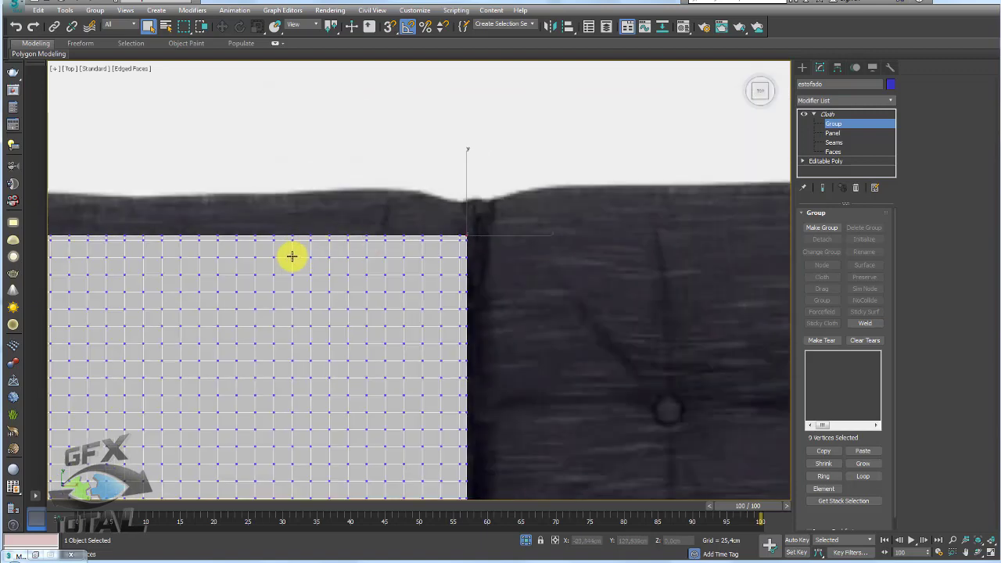
middle_drag(291, 257, 389, 161)
scroll(389, 161, up, 2)
scroll(273, 152, up, 3)
drag(259, 155, 320, 217)
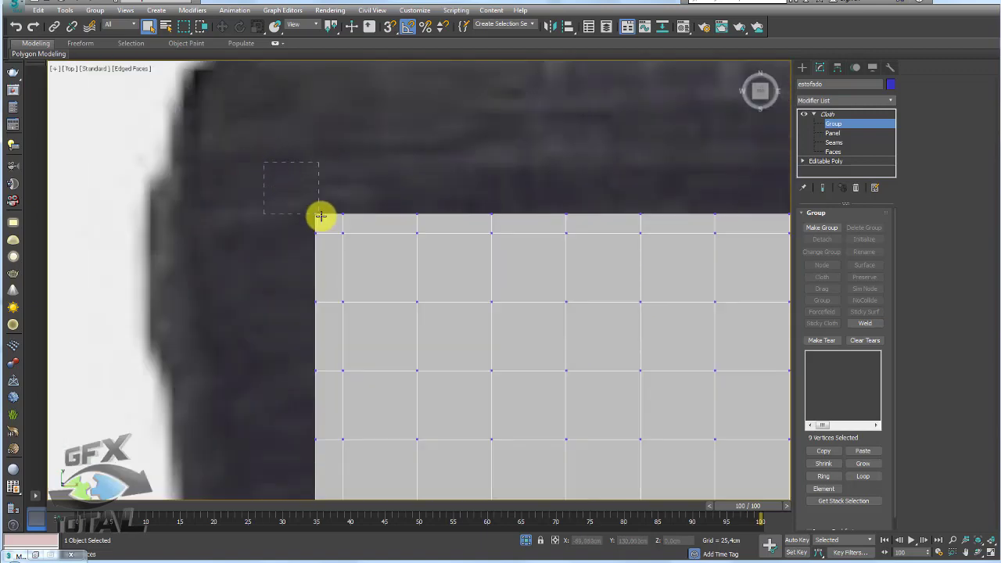
scroll(337, 261, down, 2)
scroll(351, 340, down, 2)
middle_drag(351, 341, 331, 331)
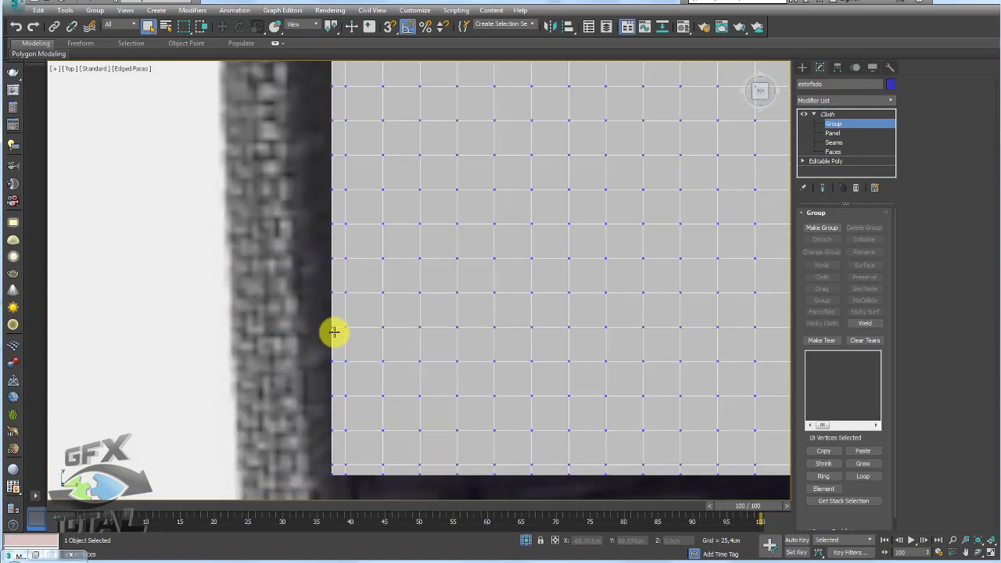
scroll(319, 251, up, 3)
scroll(391, 309, down, 3)
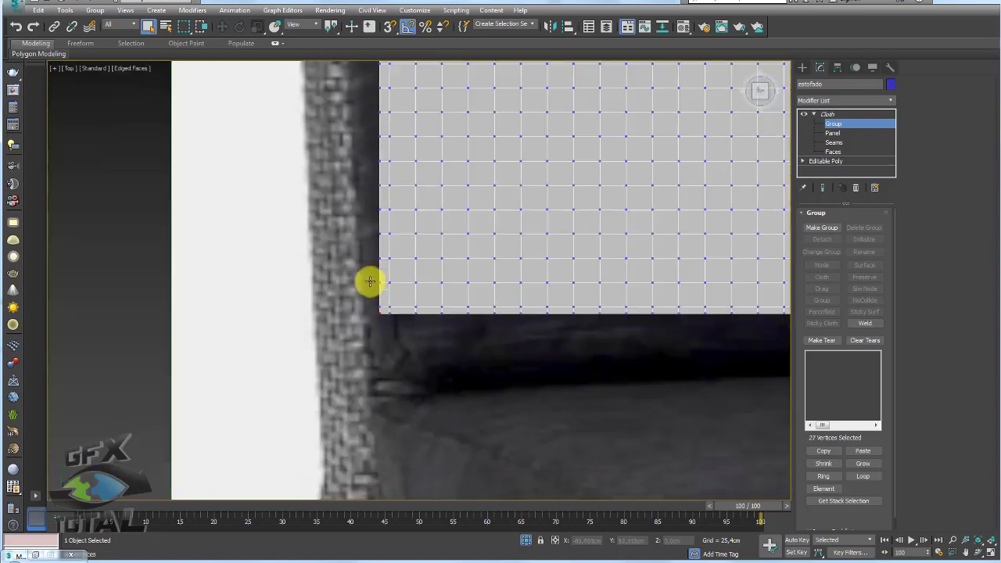
scroll(452, 273, up, 1)
scroll(469, 282, down, 1)
scroll(470, 281, up, 2)
ctrl+drag(609, 268, 571, 235)
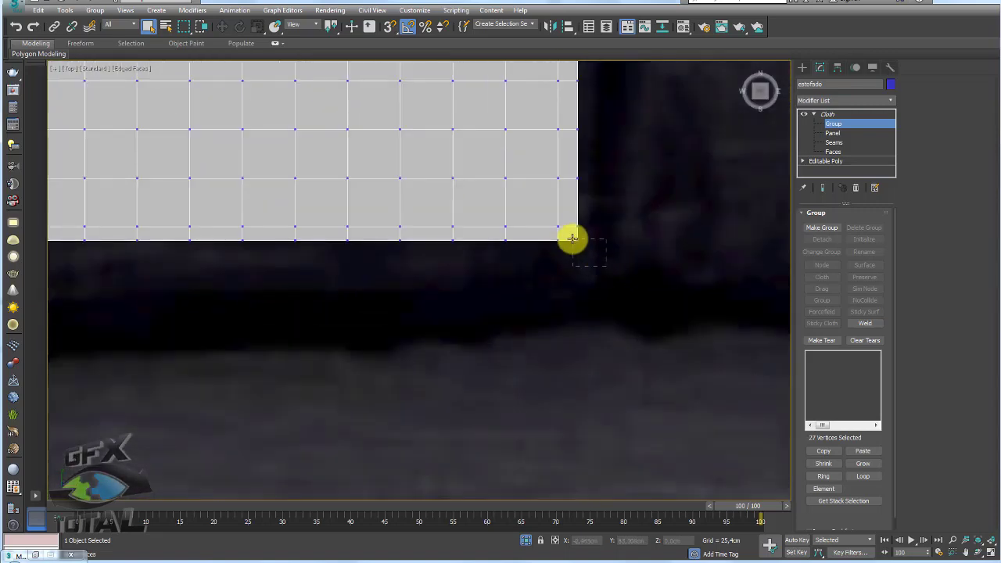
Add the remaining border vertices, 248 in total, and check them in Perspective.
mouse_move(751, 92)
mouse_down()
mouse_move(610, 104)
mouse_move(547, 170)
mouse_move(467, 214)
mouse_up()
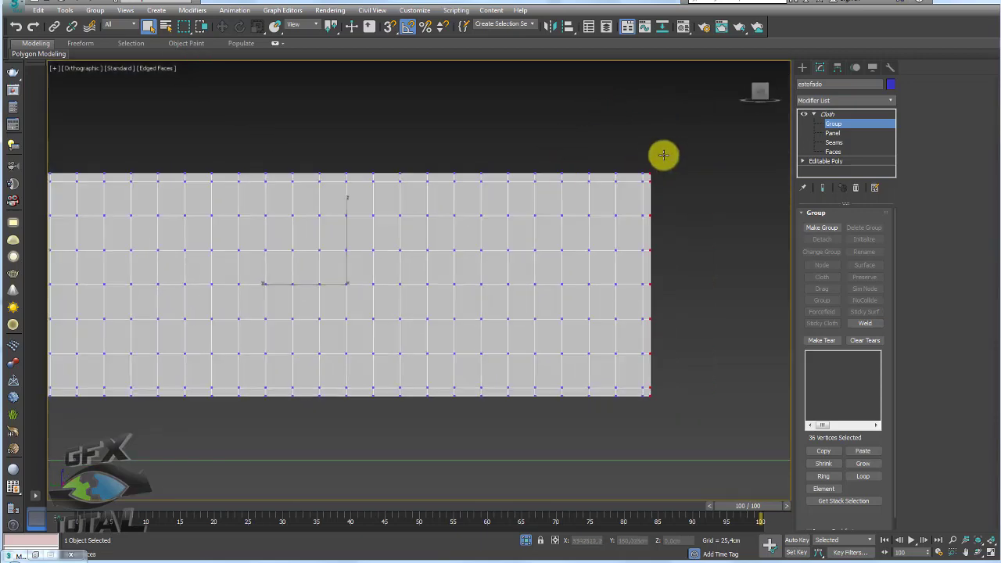
middle_drag(207, 141, 586, 154)
ctrl+drag(397, 166, 439, 190)
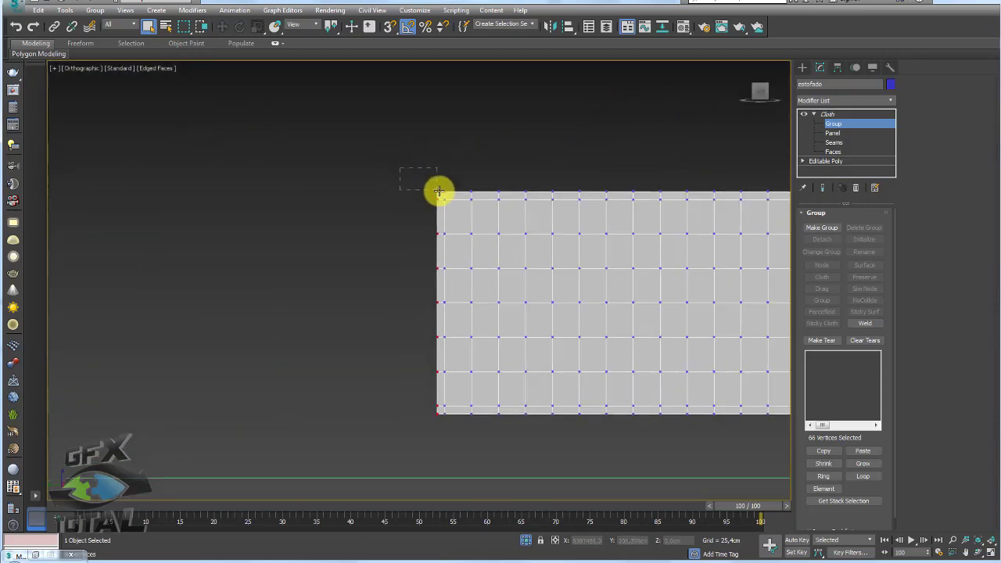
middle_drag(440, 197, 331, 328)
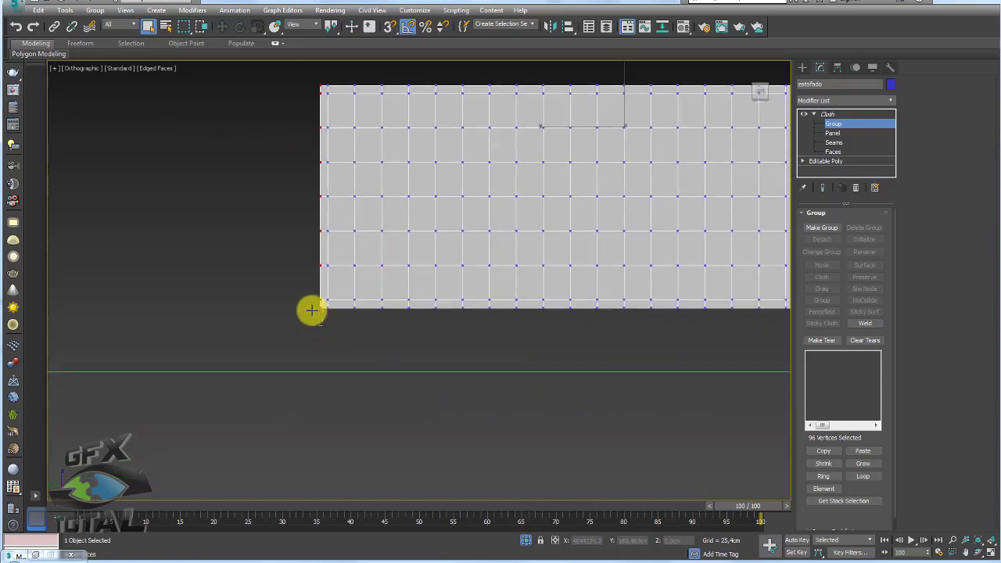
middle_drag(511, 290, 134, 291)
ctrl+drag(582, 78, 567, 305)
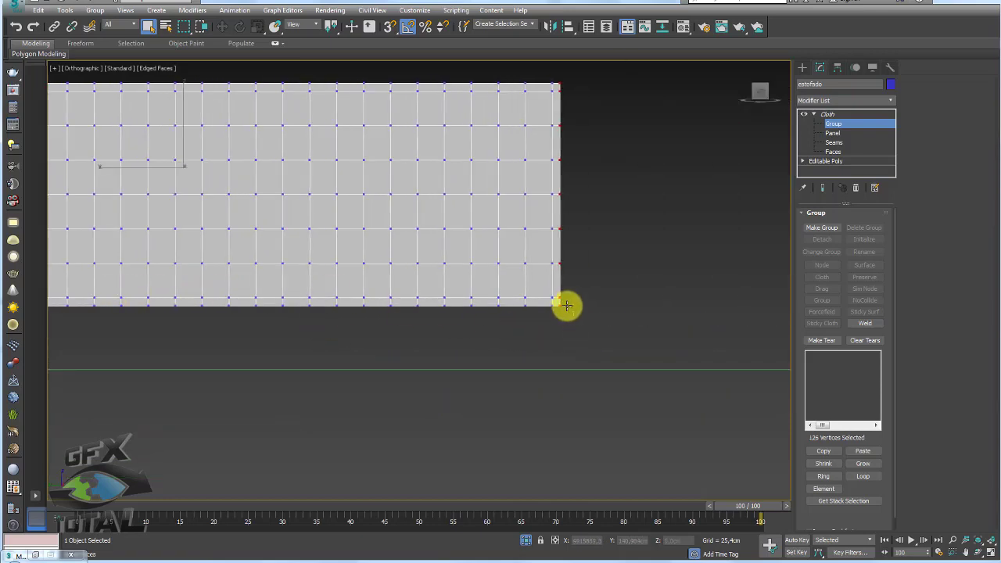
middle_drag(556, 258, 584, 269)
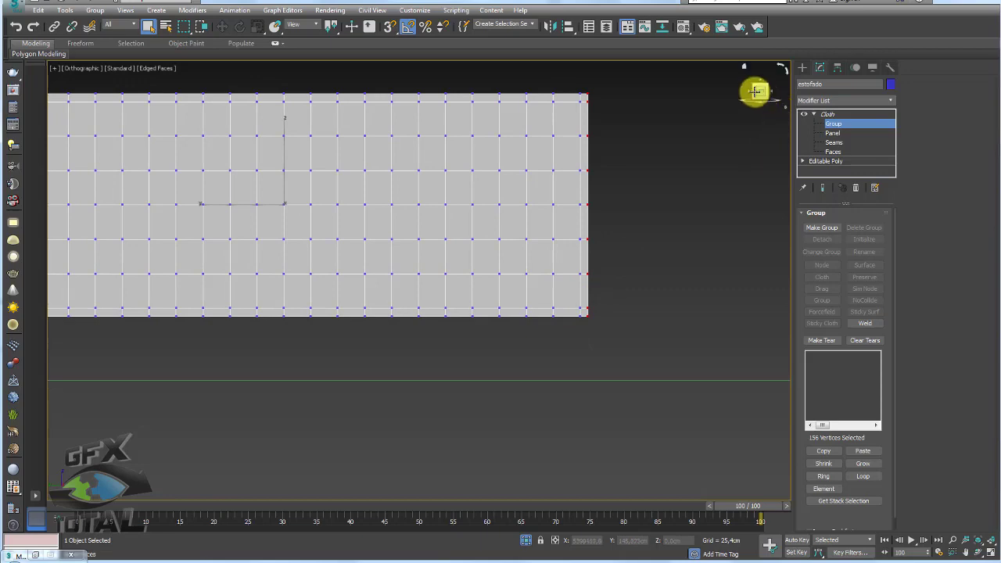
mouse_move(575, 130)
middle_down()
mouse_move(430, 140)
mouse_move(507, 201)
middle_up()
drag(574, 125, 534, 155)
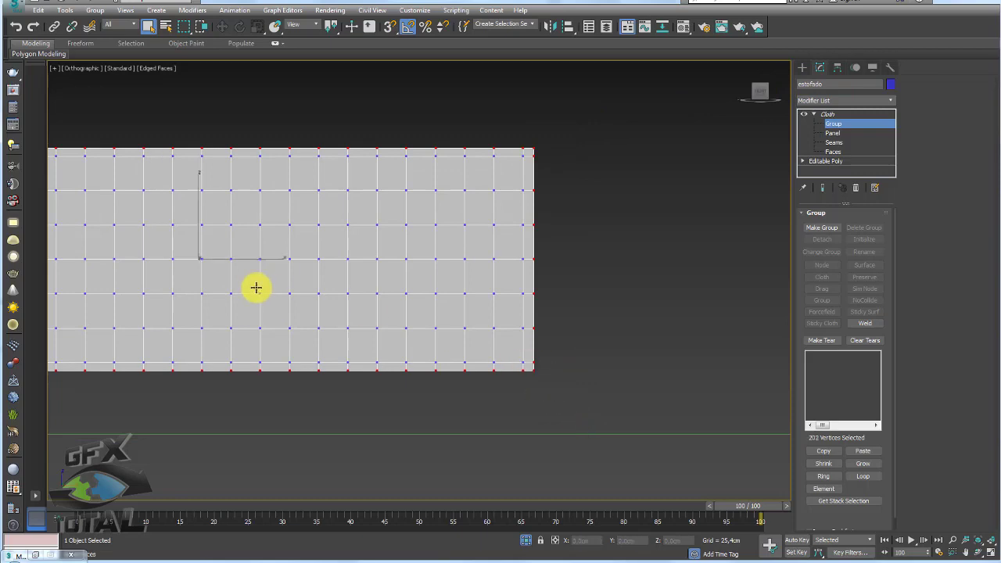
ctrl+drag(110, 157, 108, 240)
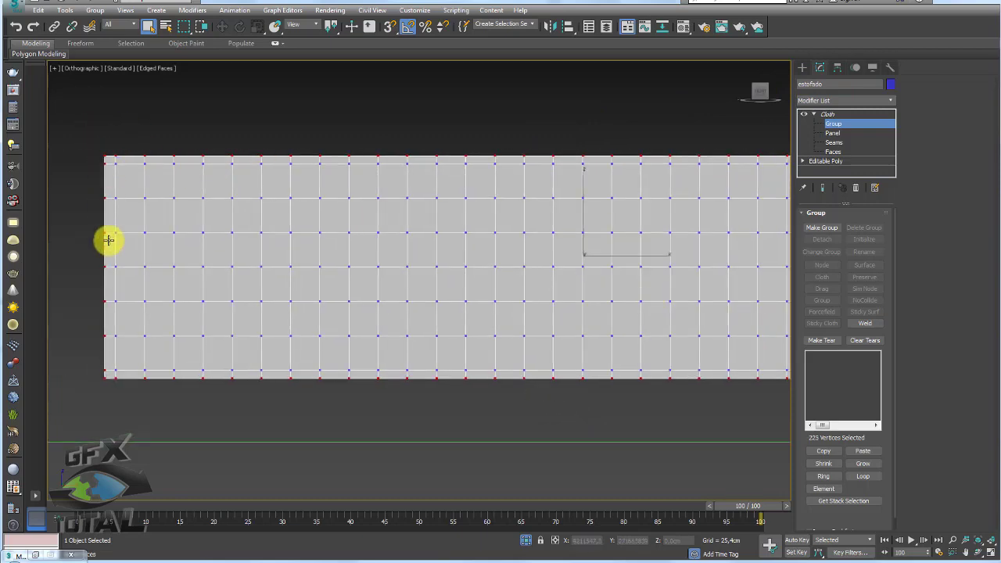
ctrl+drag(105, 381, 223, 375)
scroll(408, 350, down, 3)
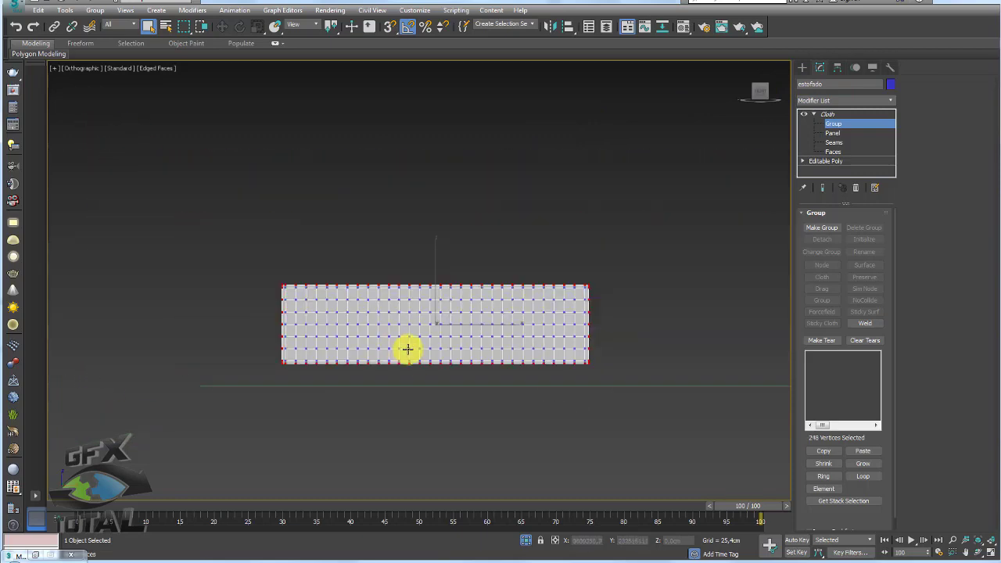
key(p)
mouse_move(453, 337)
alt+middle_down()
mouse_move(544, 403)
mouse_move(454, 271)
mouse_move(527, 283)
mouse_move(673, 277)
mouse_move(591, 329)
alt+middle_up()
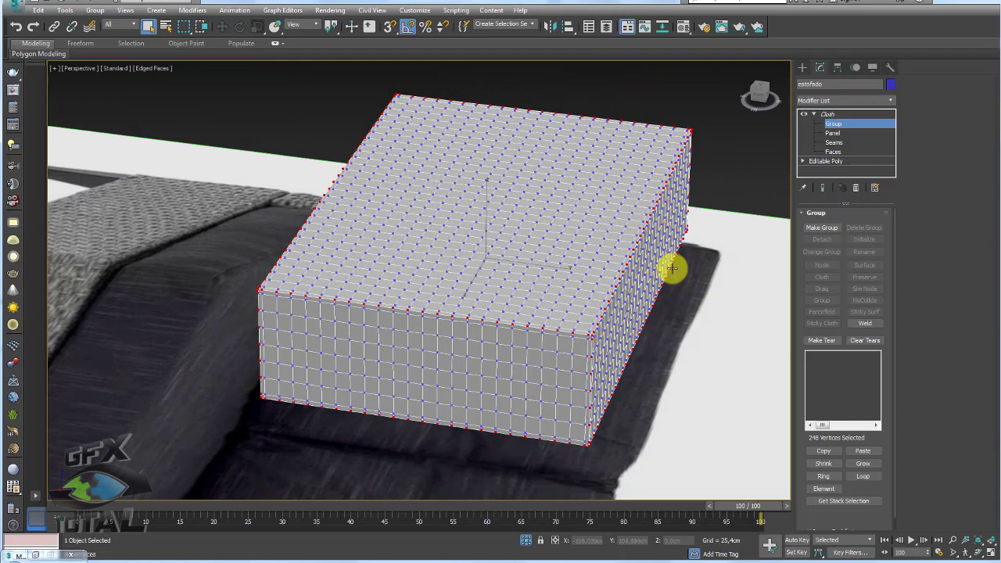
Turn the selected vertices into Group001 and set it to Preserve.
click(824, 228)
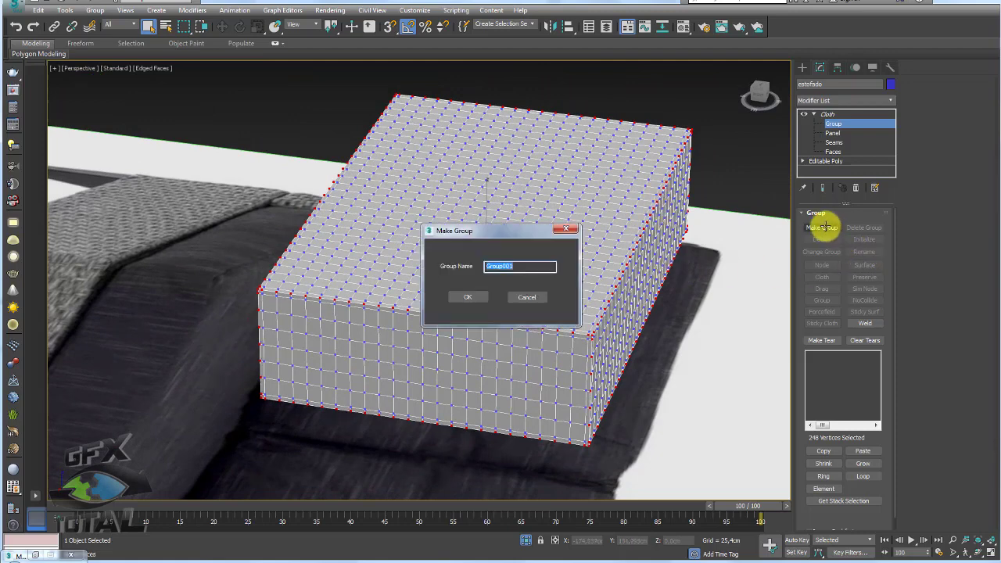
click(476, 296)
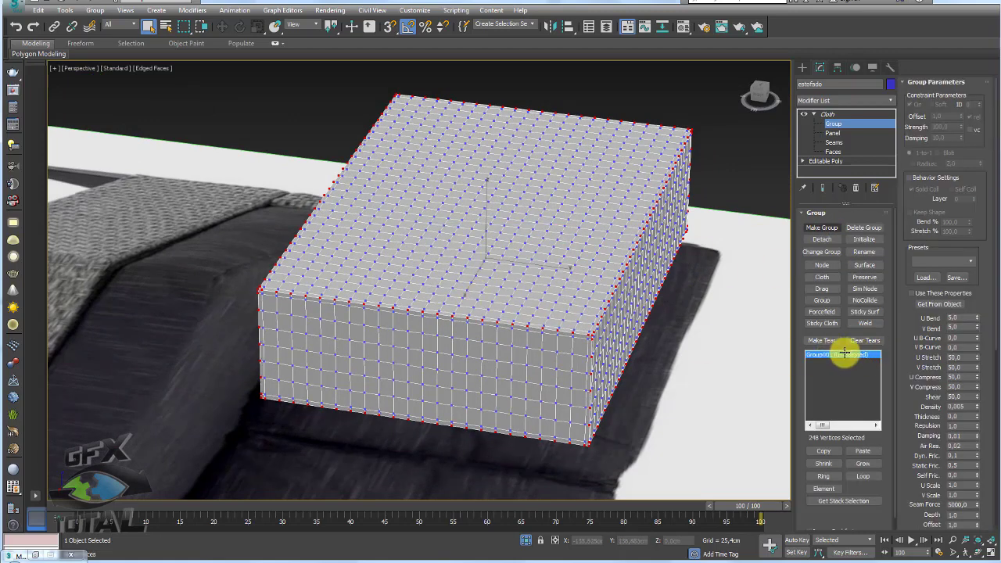
click(866, 277)
Rerun the cloth simulation from the Cloth modifier's top level.
click(827, 114)
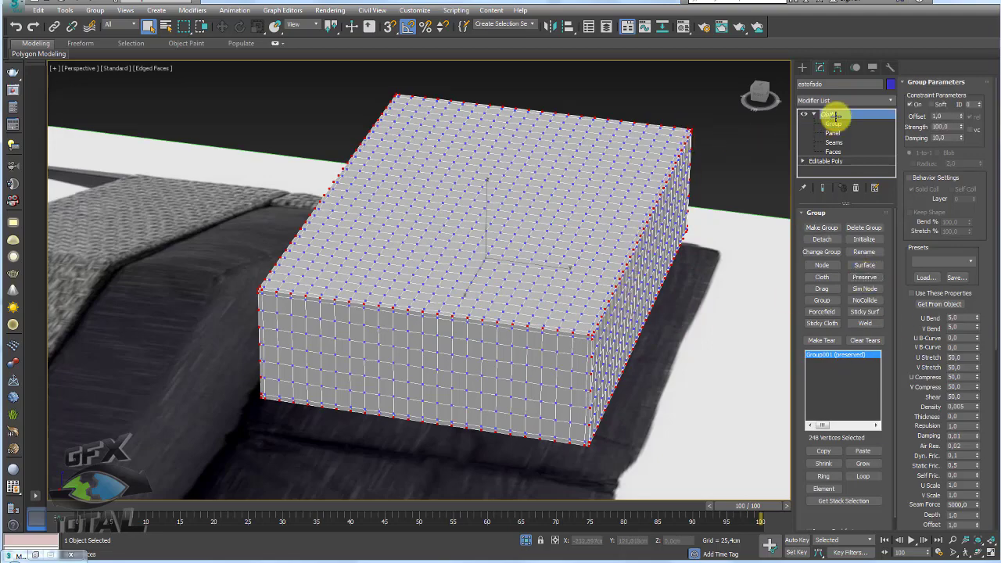
alt+middle_drag(744, 229, 702, 223)
click(826, 305)
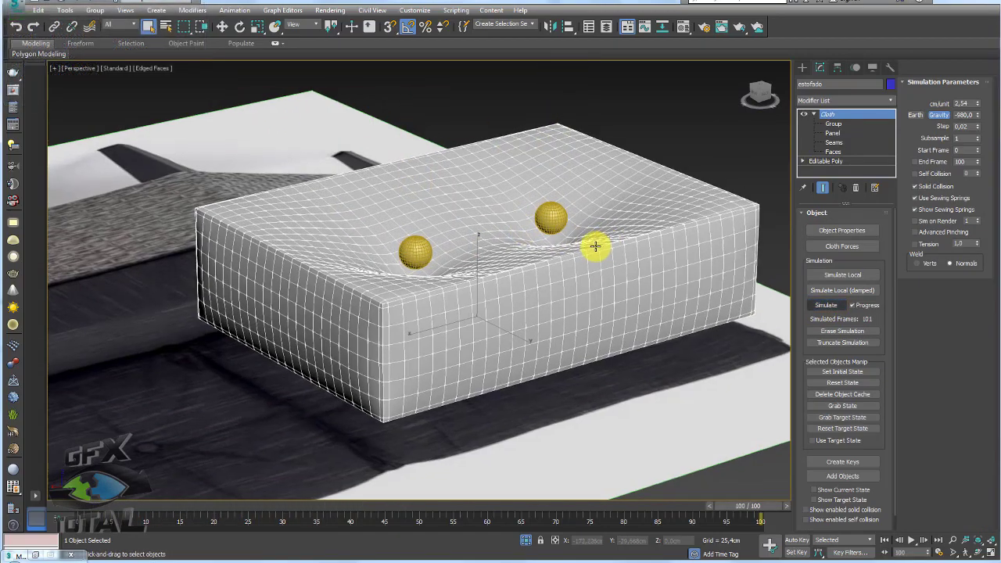
Select the ground plane piso beneath the cushion.
scroll(597, 245, down, 3)
mouse_move(599, 252)
alt+middle_down()
mouse_move(583, 335)
mouse_move(413, 230)
mouse_move(529, 241)
alt+middle_up()
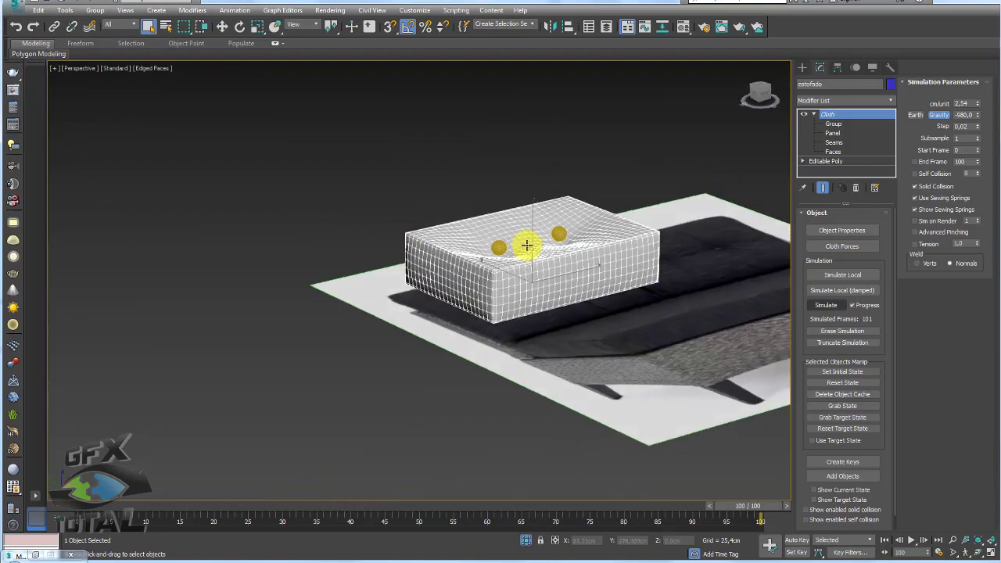
scroll(586, 263, up, 3)
scroll(428, 253, up, 2)
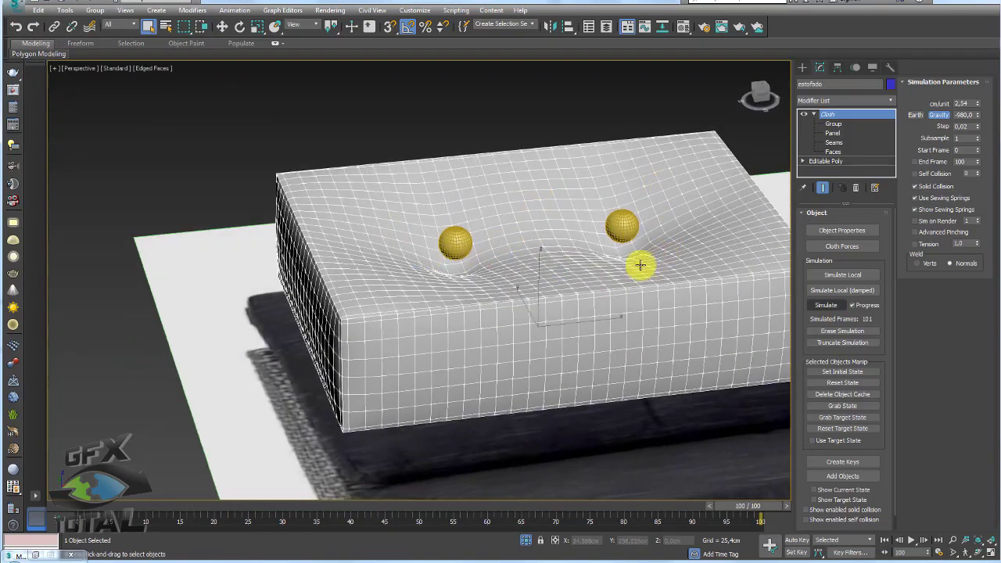
mouse_move(615, 272)
alt+middle_down()
mouse_move(657, 241)
mouse_move(664, 252)
mouse_move(574, 261)
mouse_move(529, 240)
mouse_move(543, 245)
alt+middle_up()
mouse_move(654, 292)
alt+middle_down()
mouse_move(597, 248)
mouse_move(648, 328)
alt+middle_up()
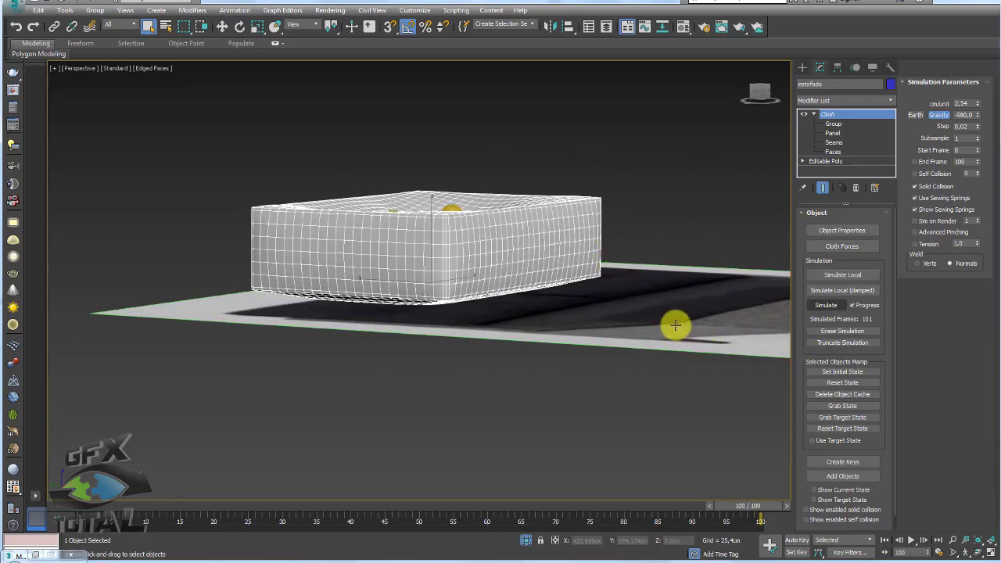
click(671, 323)
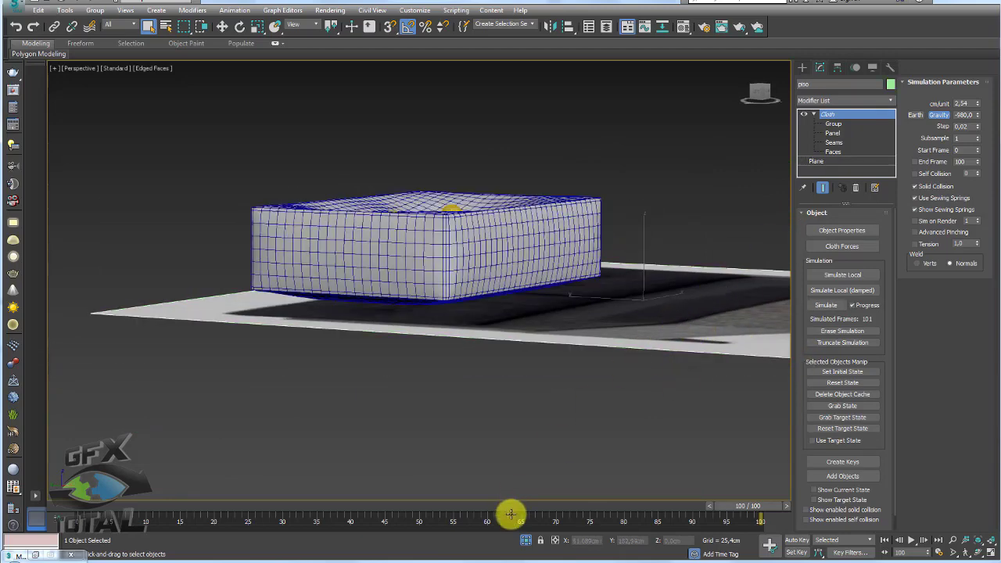
With Auto Key on, raise piso at frame 25, then return to frame 0.
click(793, 539)
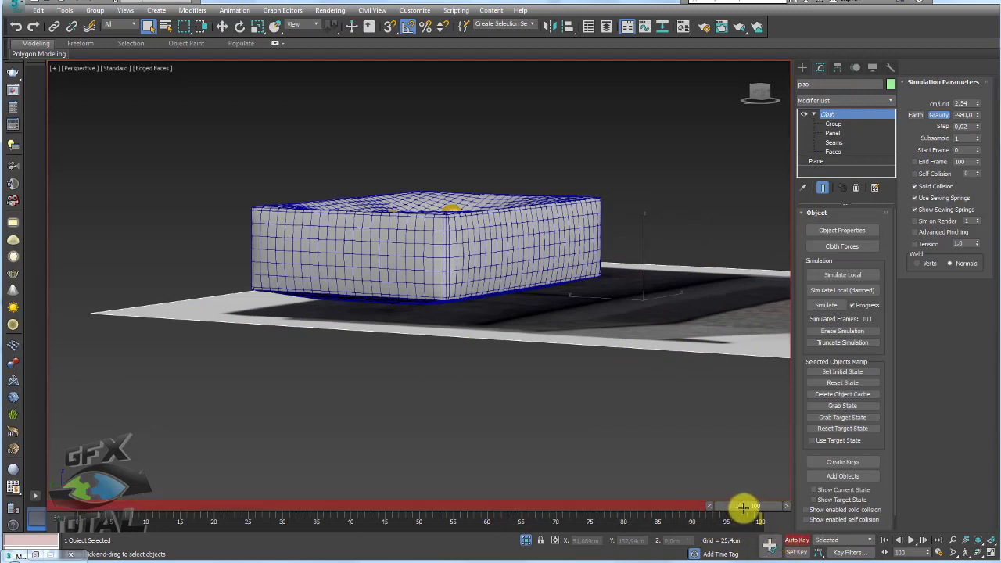
mouse_move(744, 505)
mouse_down()
mouse_move(141, 511)
mouse_move(265, 511)
mouse_up()
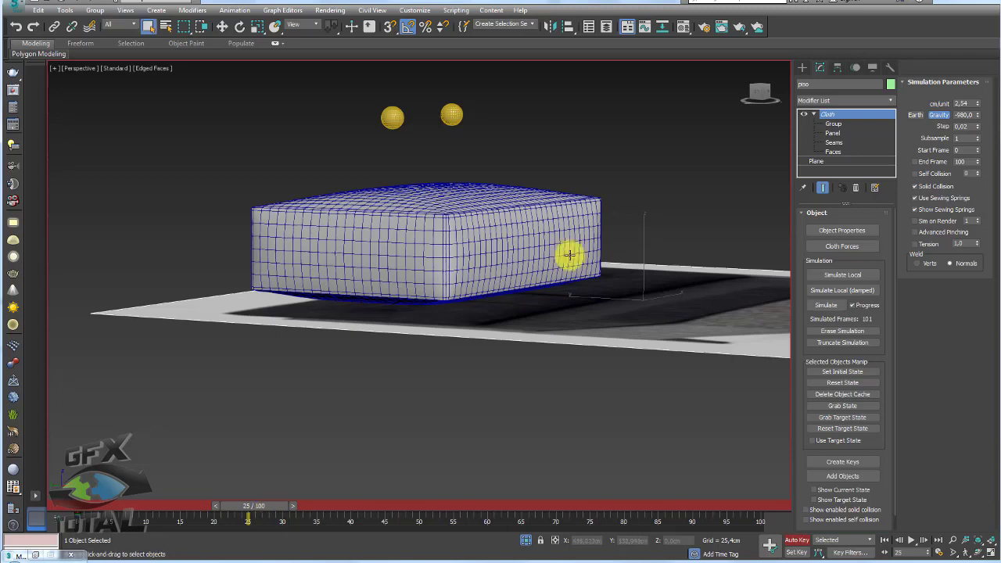
key(w)
drag(642, 253, 644, 241)
key(Home)
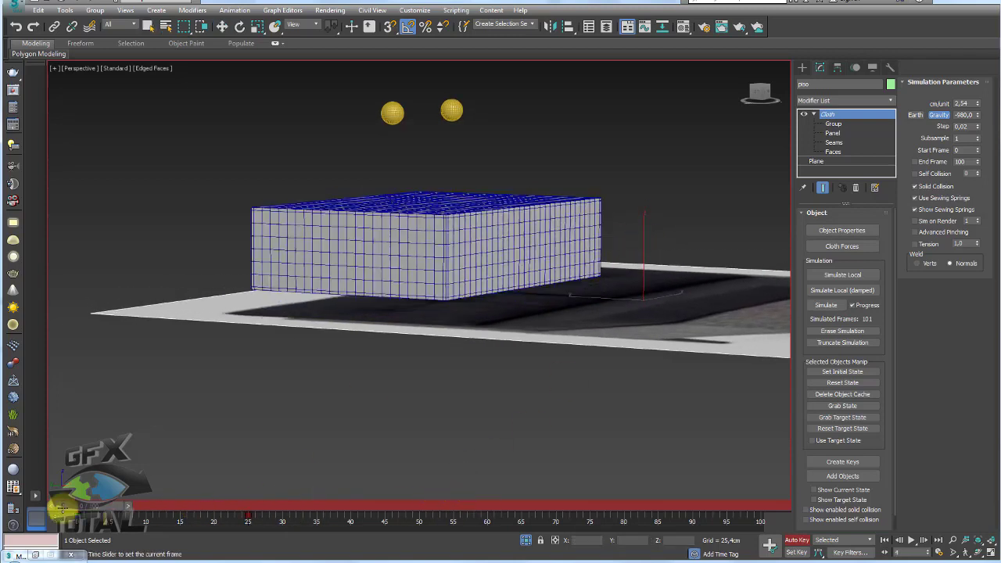
Set the estofado cushion's cloth Pressure to 5 in Cloth Object Properties.
alt+middle_drag(706, 365, 703, 382)
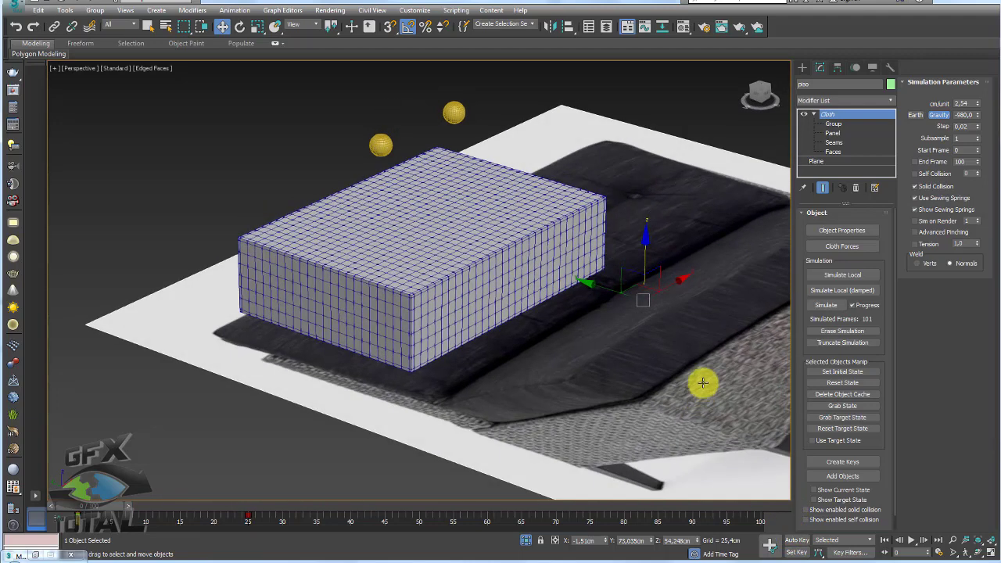
click(470, 208)
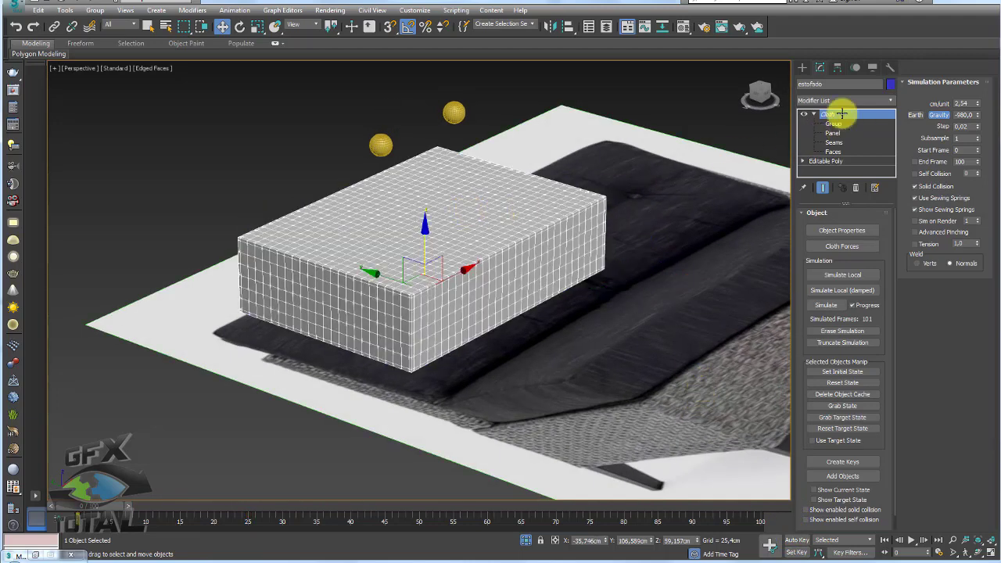
click(831, 230)
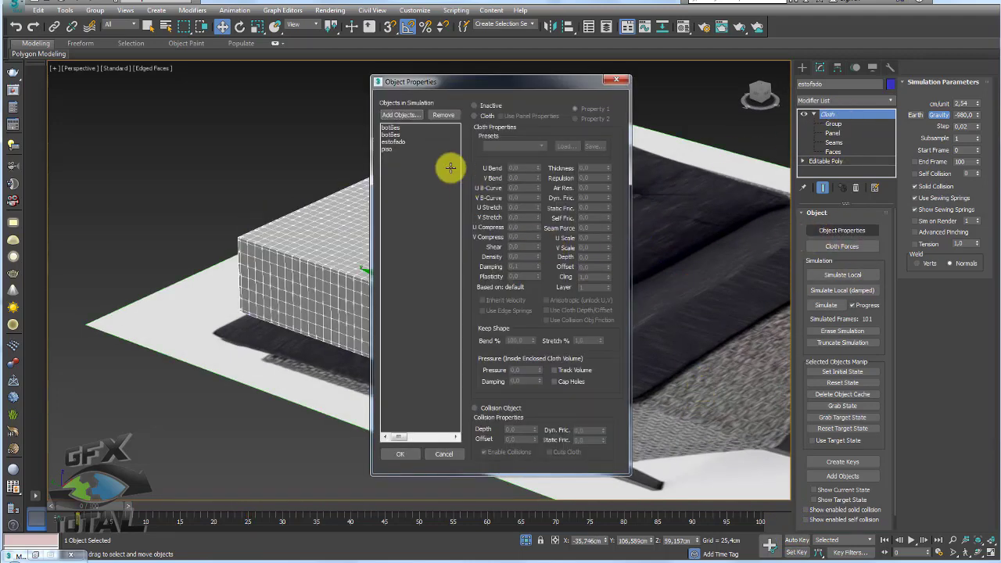
click(393, 142)
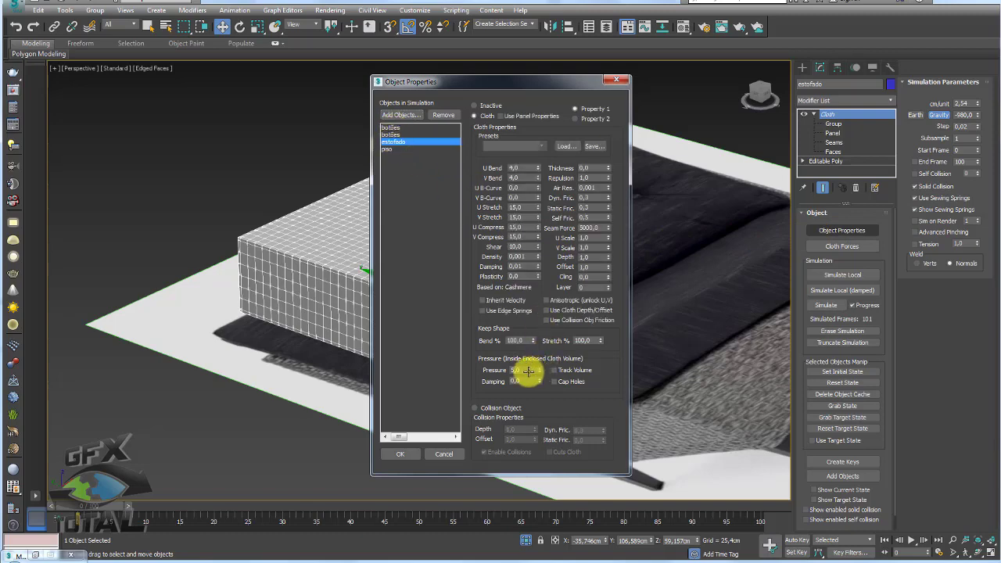
text(5)
key(Return)
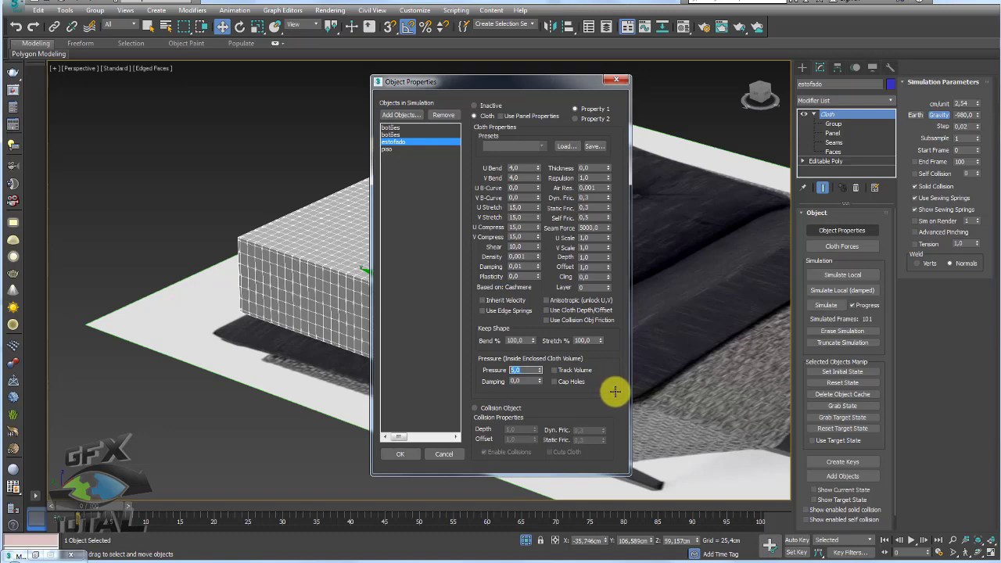
click(410, 453)
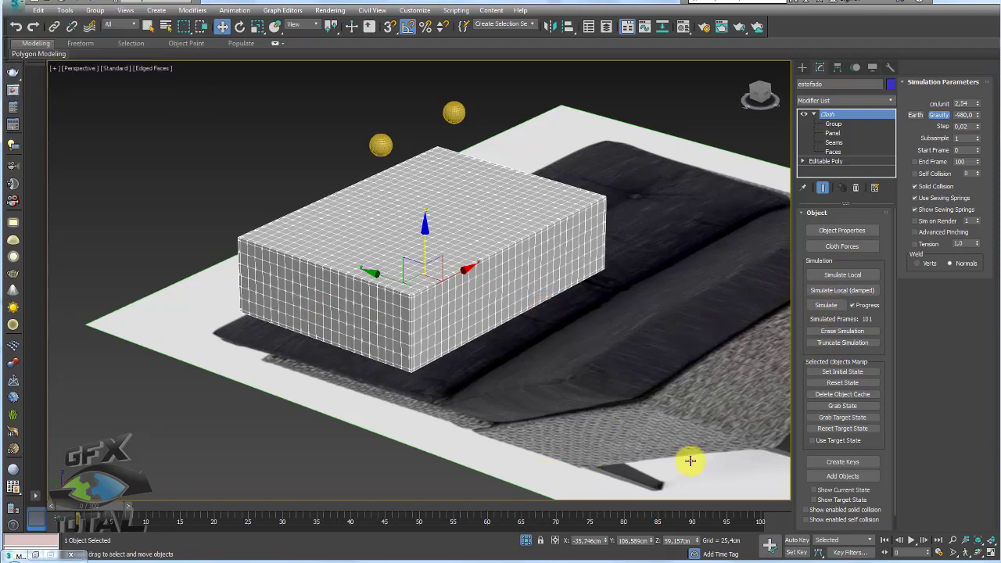
Verify piso is still a collision object, then start the cloth simulation.
click(841, 229)
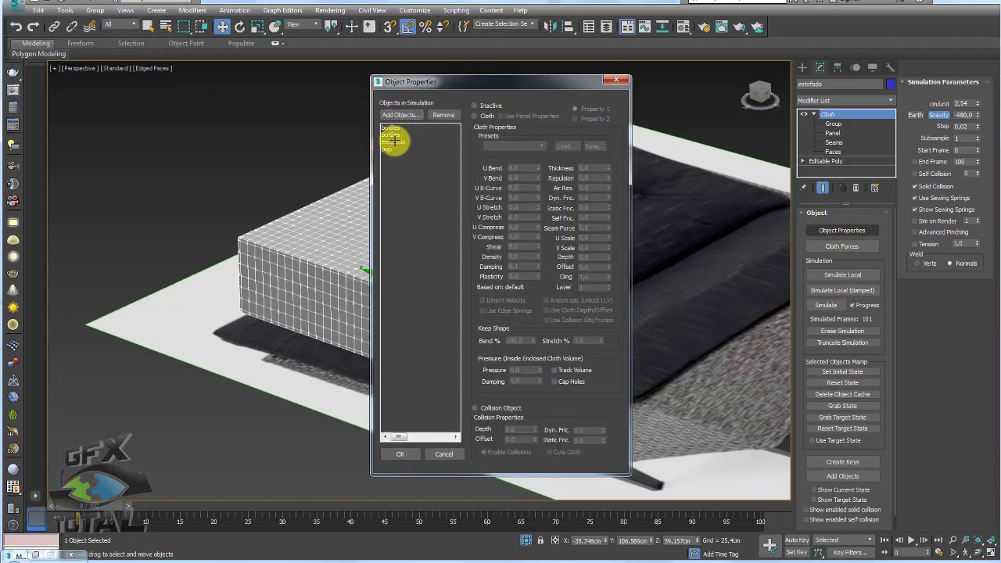
click(394, 142)
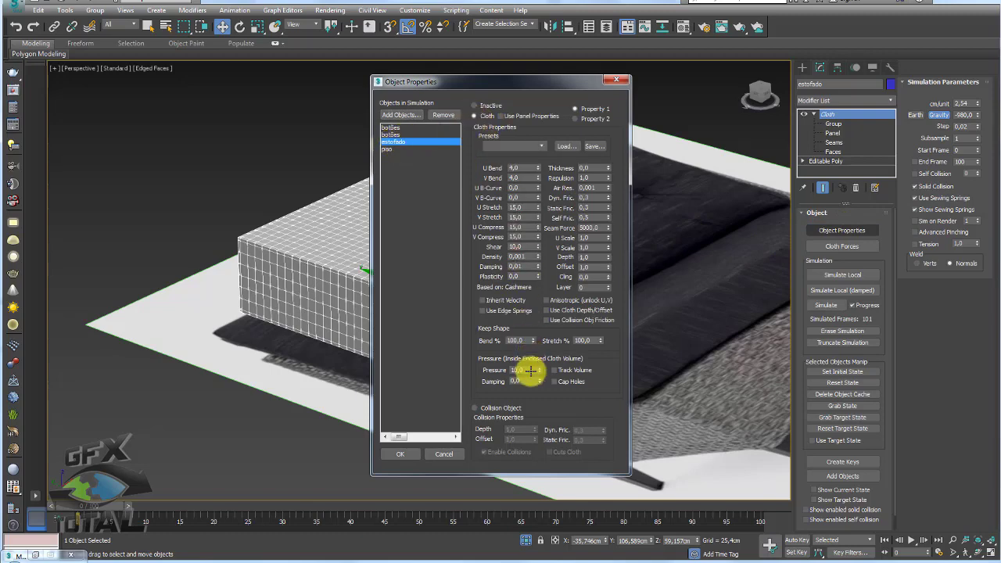
click(388, 130)
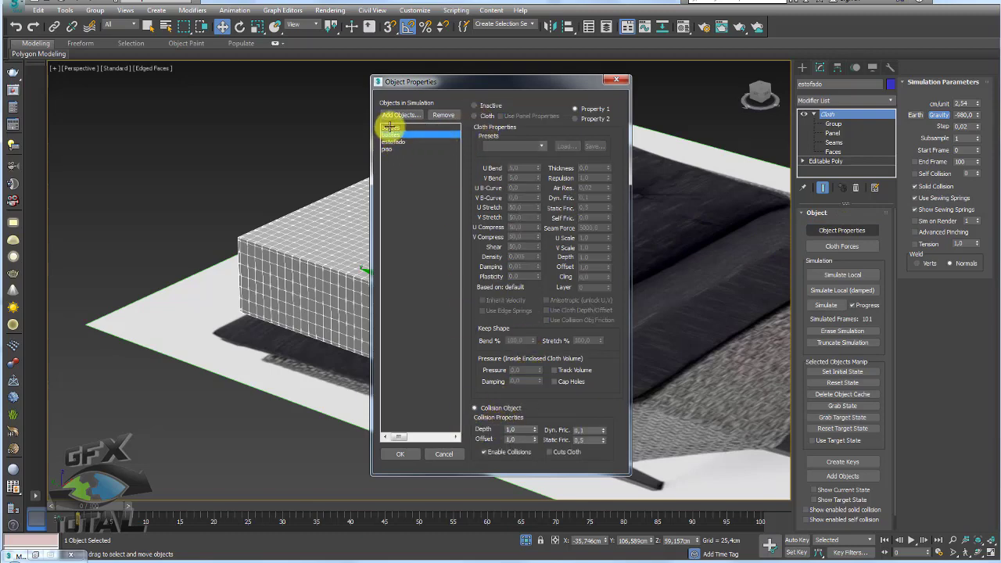
click(387, 149)
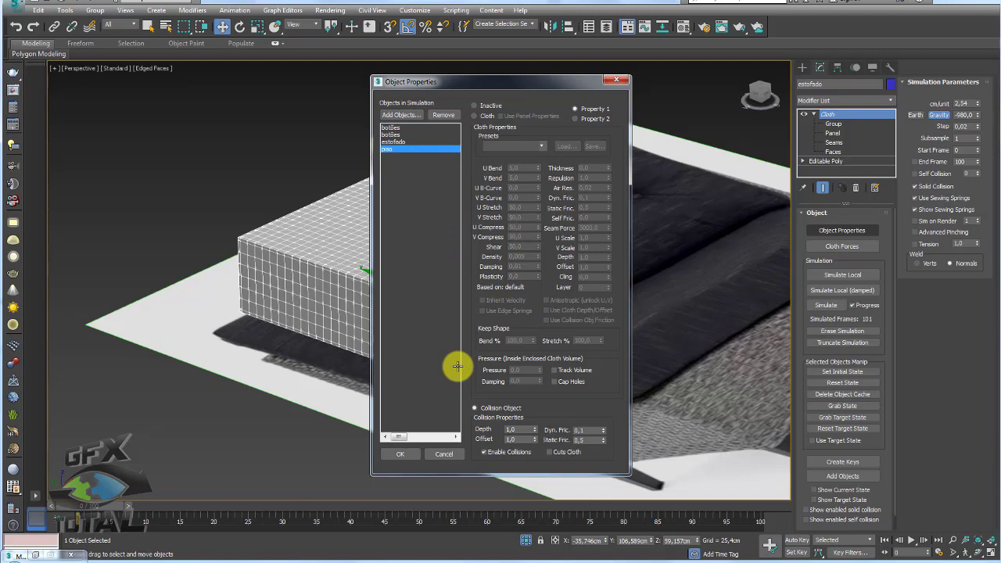
click(404, 454)
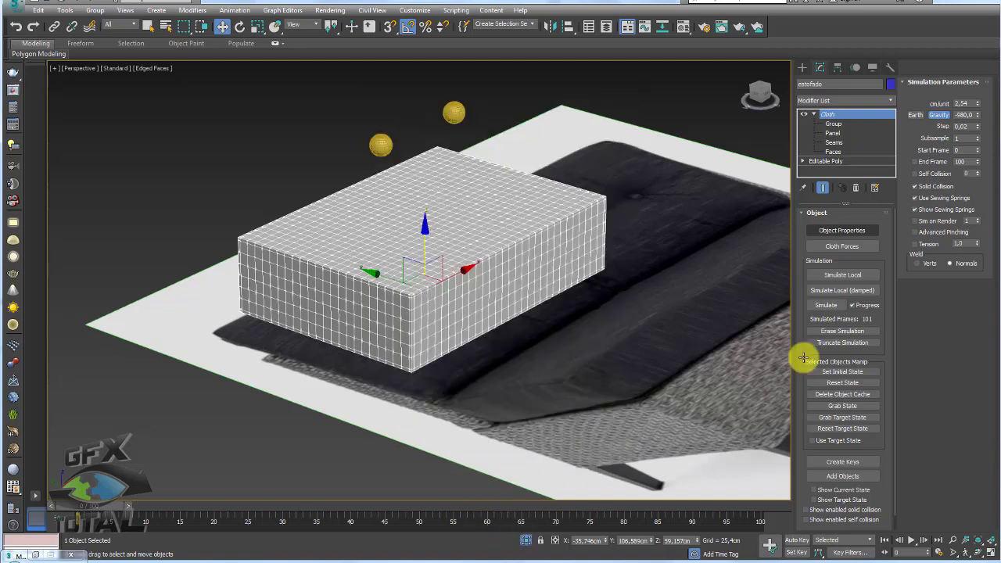
click(828, 307)
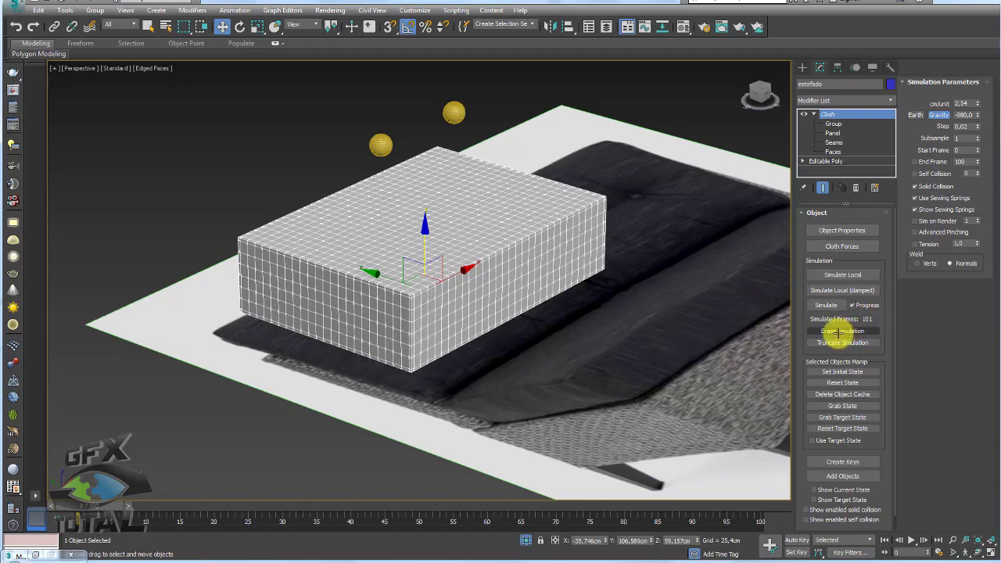
Rerun the cloth simulation to frame 100 so both spheres dent the cushion top.
click(827, 304)
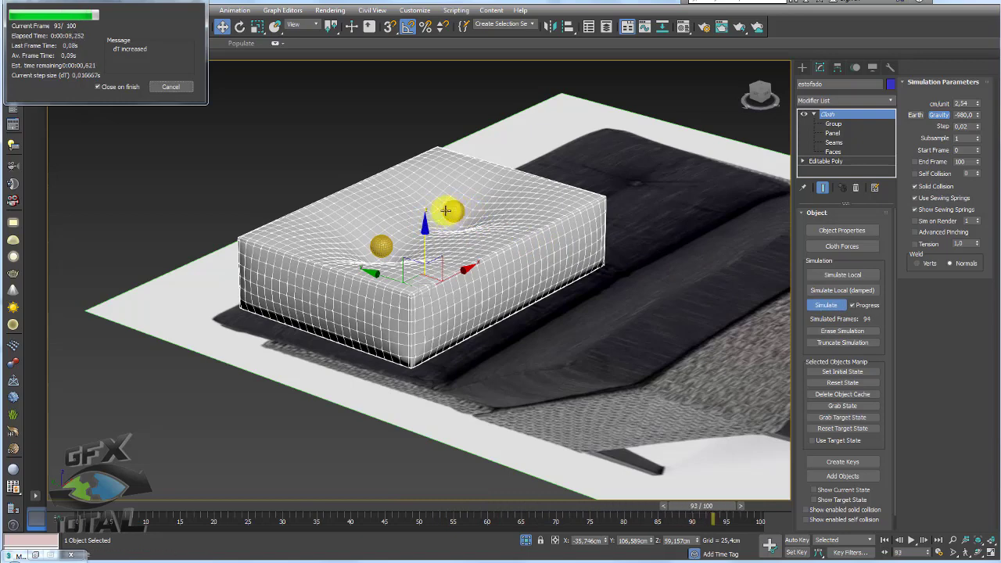
Select both spheres, scrub the timeline back to the start, and select the cushion.
click(447, 204)
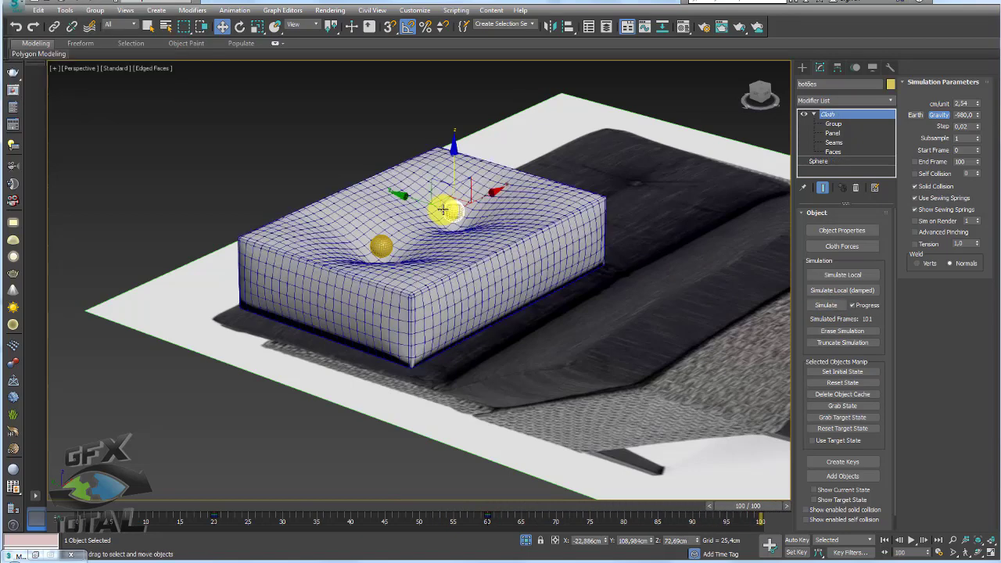
ctrl+click(384, 247)
drag(751, 506, 487, 507)
key(w)
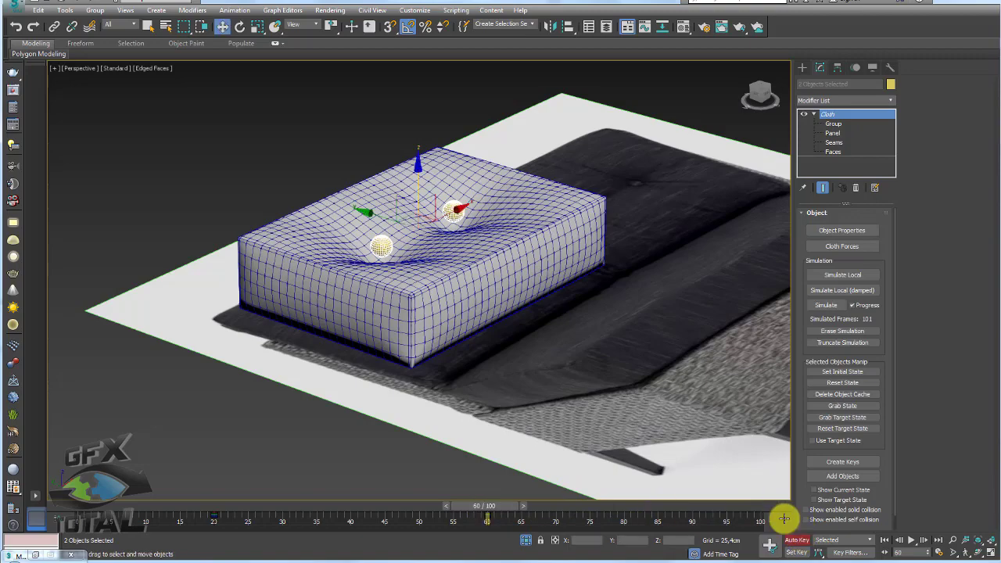
mouse_move(485, 313)
alt+middle_down()
mouse_move(465, 183)
mouse_move(480, 208)
alt+middle_up()
key(r)
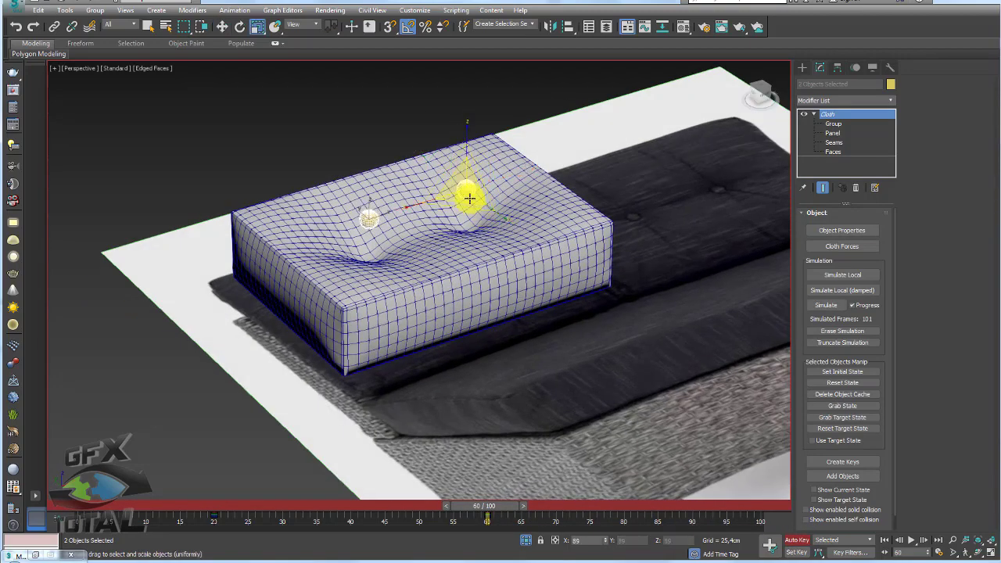
drag(487, 506, 78, 505)
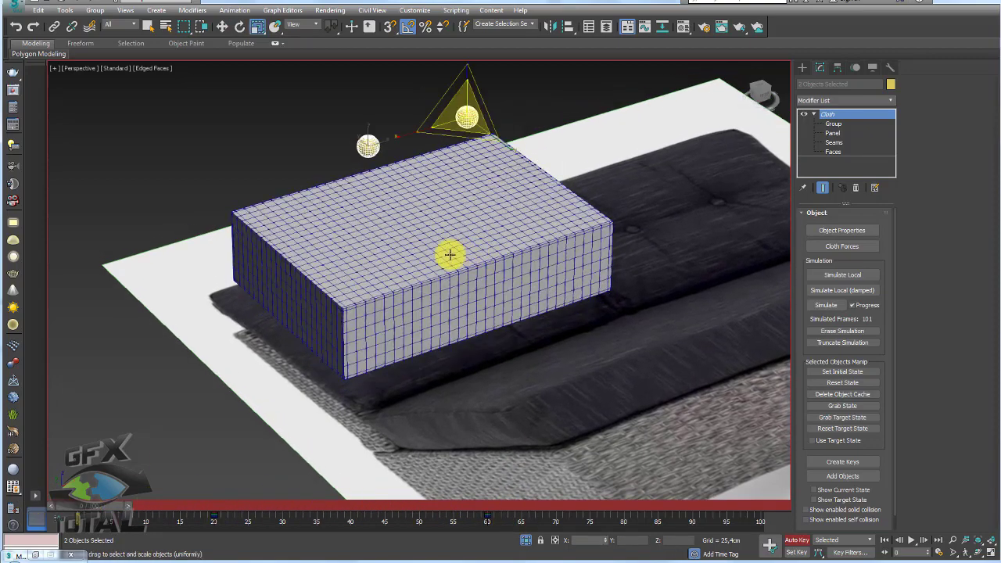
click(446, 252)
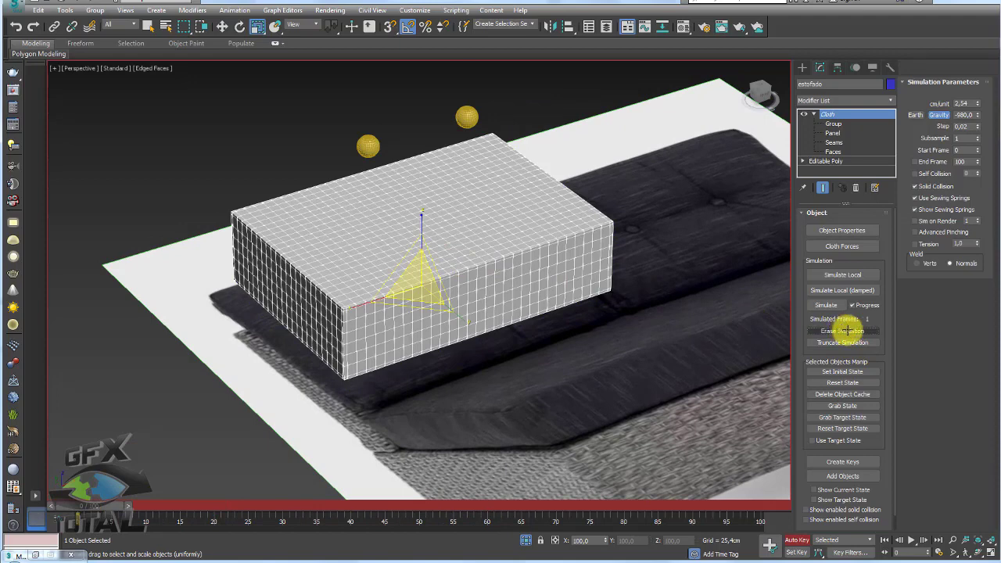
Rerun the cloth simulation, stop it near frame 96, and bake it into keys.
click(827, 304)
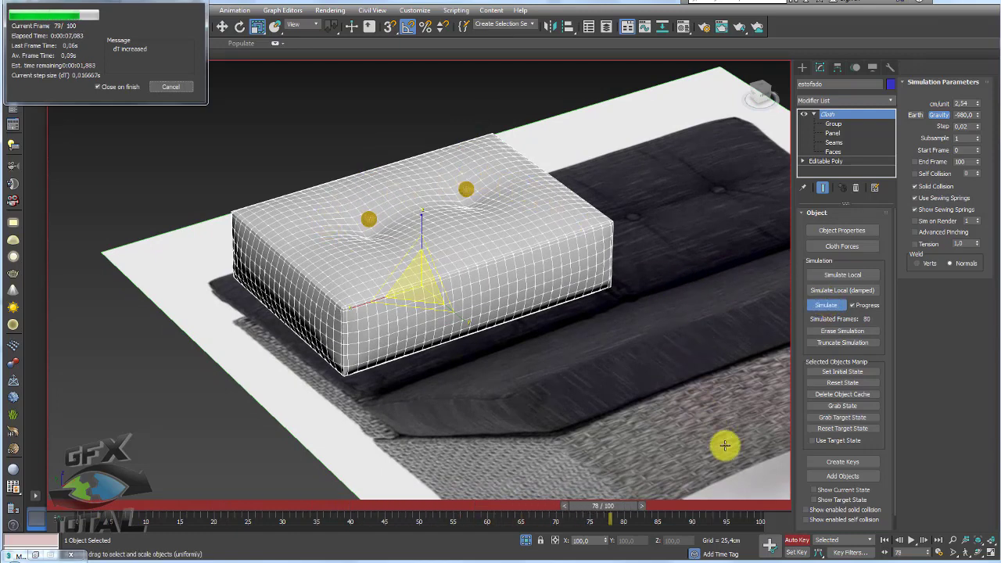
click(171, 86)
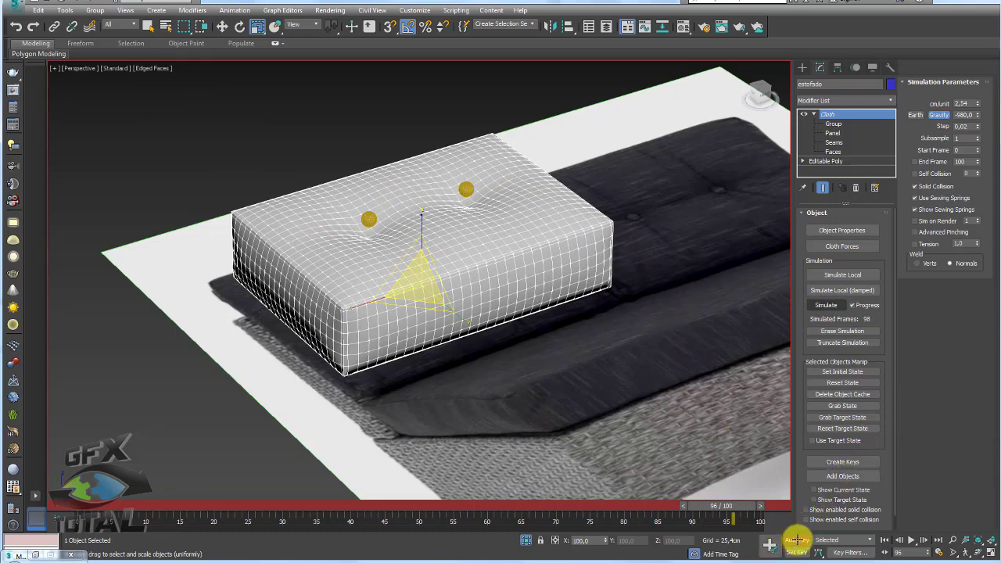
click(848, 460)
click(523, 321)
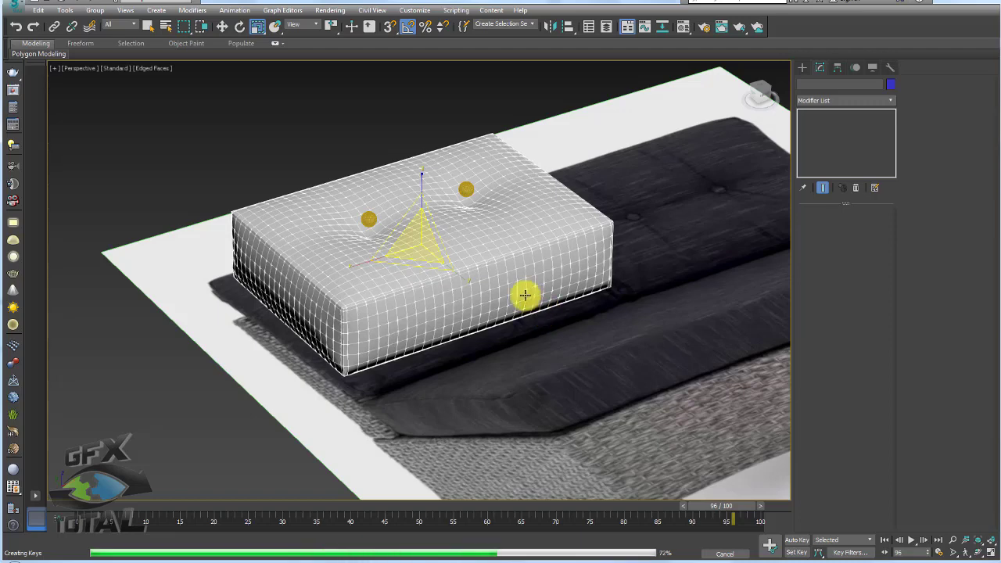
Convert the cushion to an Editable Poly and squash both spheres flat into buttons.
right_click(466, 239)
mouse_move(508, 366)
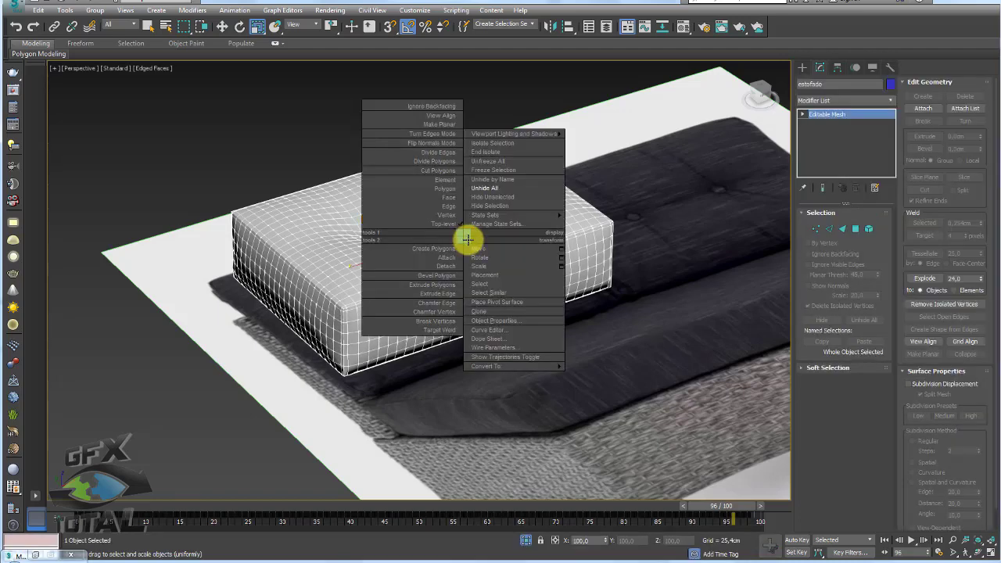
click(597, 376)
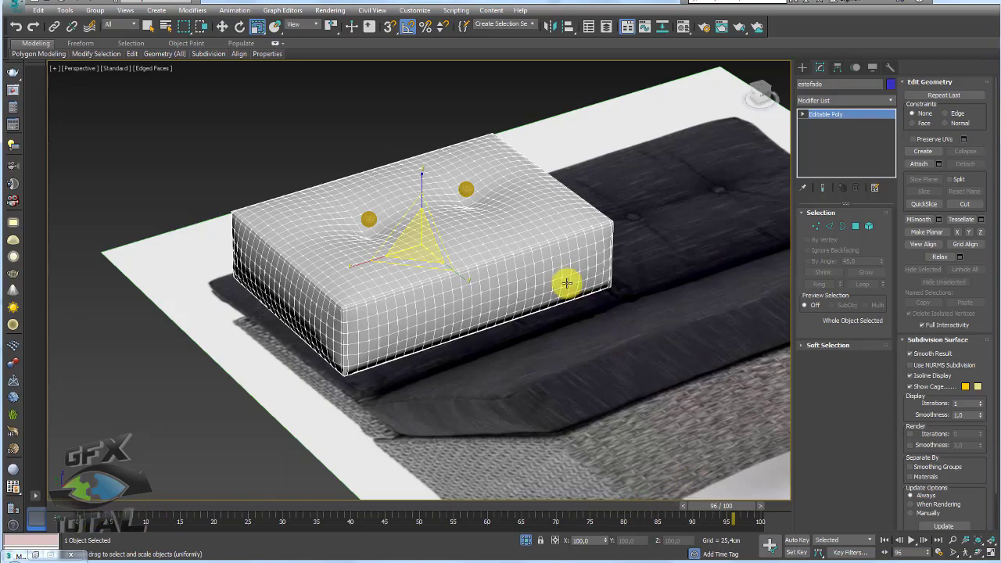
mouse_move(568, 284)
alt+middle_down()
mouse_move(529, 319)
mouse_move(447, 248)
alt+middle_up()
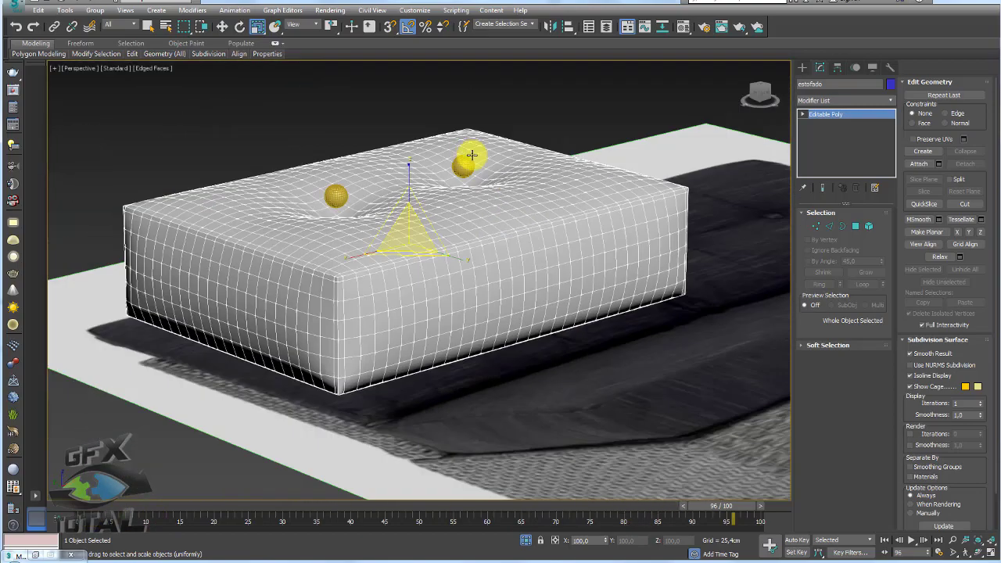
click(463, 164)
ctrl+click(338, 195)
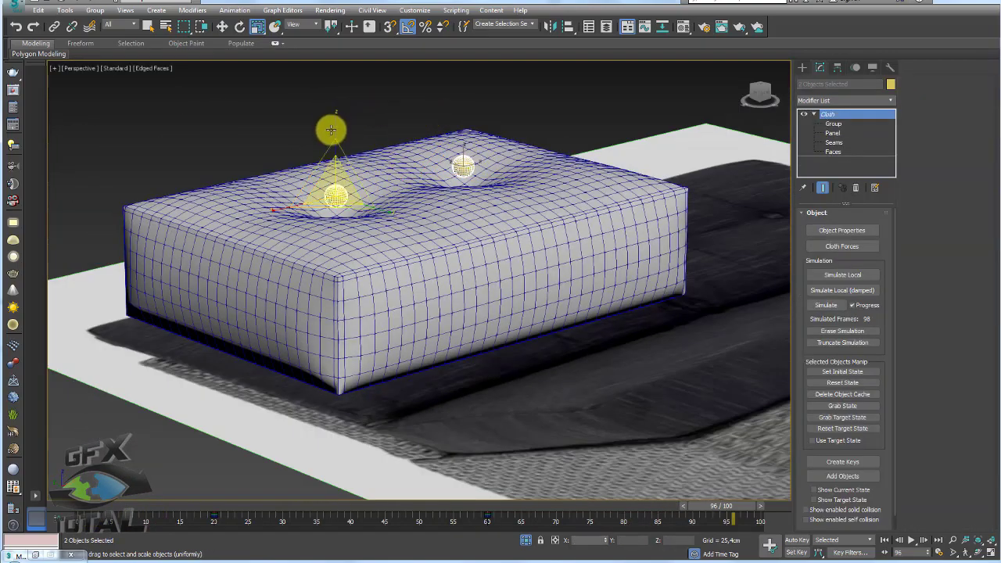
drag(330, 128, 334, 164)
key(w)
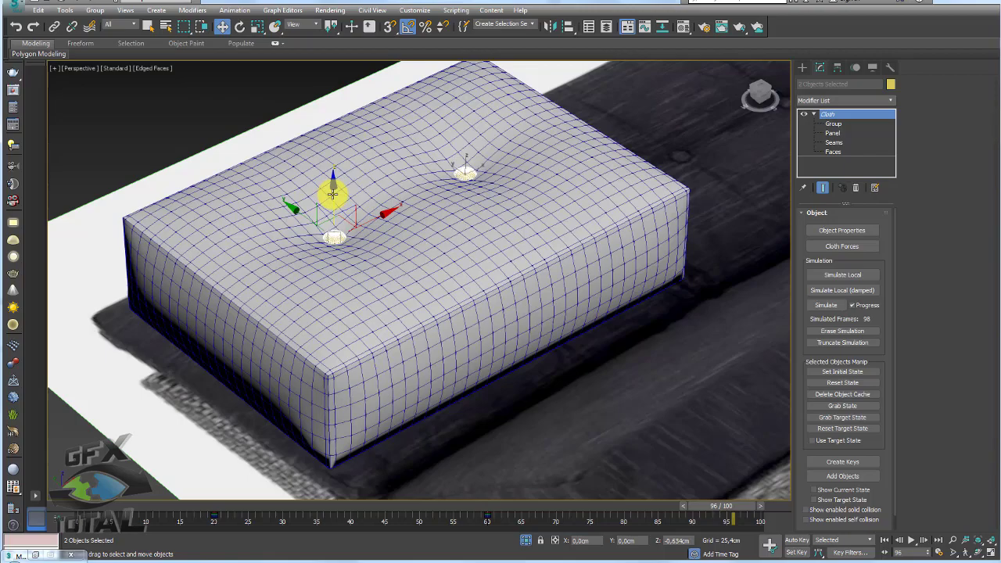
Reselect the estofado cushion and enter Polygon sub-object level.
click(449, 219)
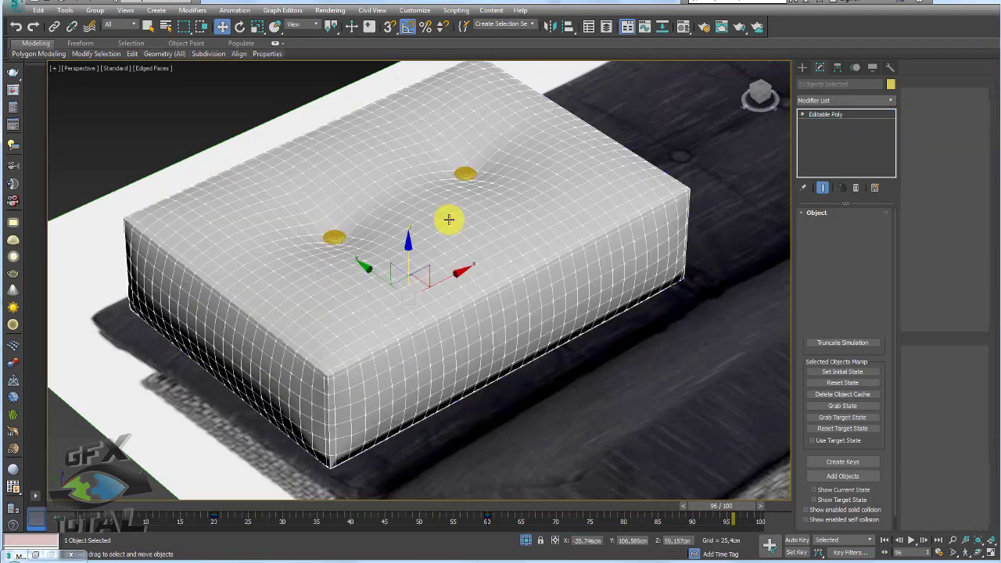
scroll(433, 233, up, 3)
mouse_move(433, 232)
alt+middle_down()
mouse_move(422, 312)
mouse_move(417, 230)
mouse_move(430, 185)
mouse_move(464, 211)
alt+middle_up()
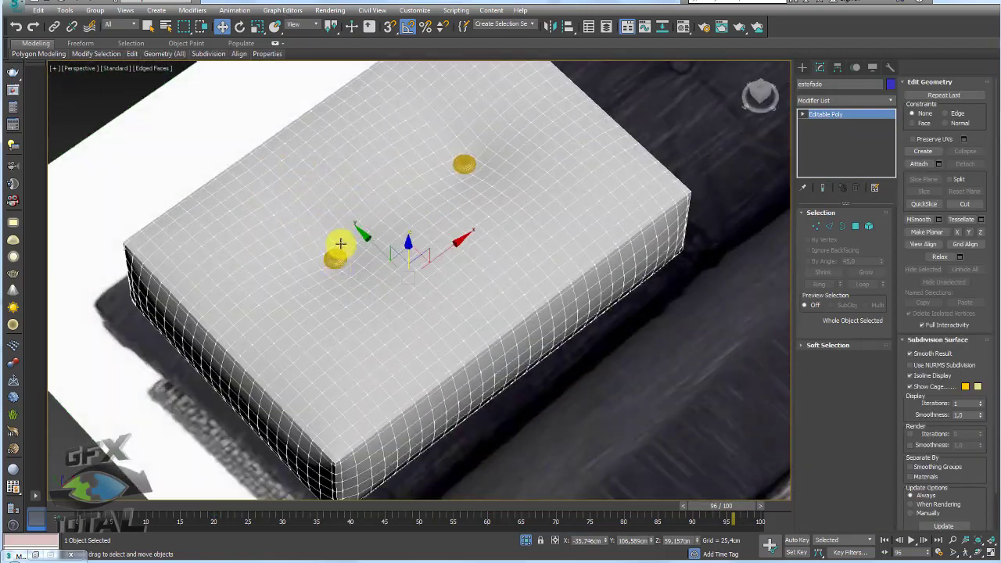
mouse_move(387, 312)
alt+middle_down()
mouse_move(424, 264)
mouse_move(382, 229)
alt+middle_up()
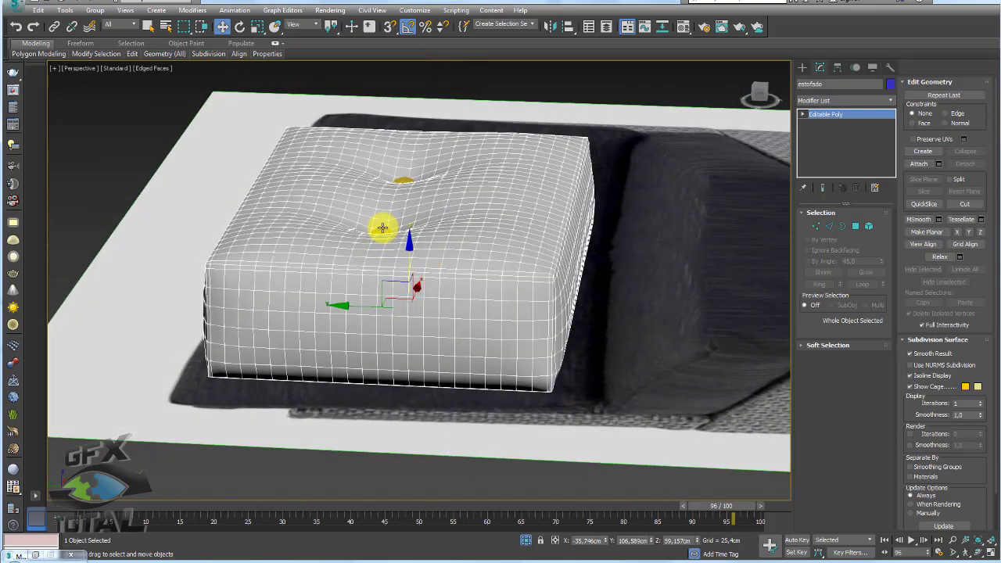
click(381, 227)
ctrl+click(397, 178)
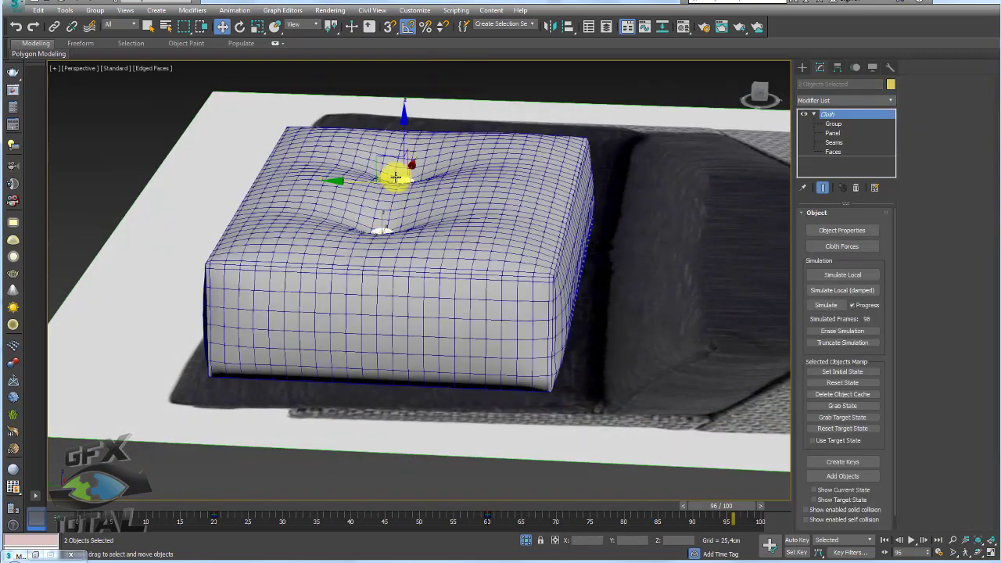
mouse_move(402, 138)
alt+middle_down()
mouse_move(476, 239)
mouse_move(714, 253)
alt+middle_up()
click(496, 252)
click(854, 226)
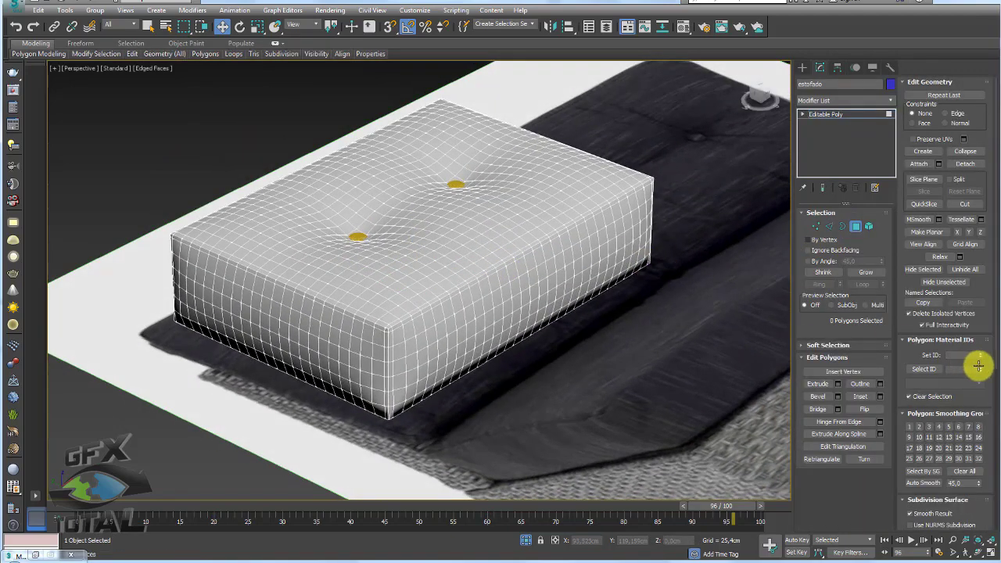
text(2)
Bevel the ID 2 polygons by 0.188cm with zero outline.
click(923, 369)
scroll(588, 331, up, 3)
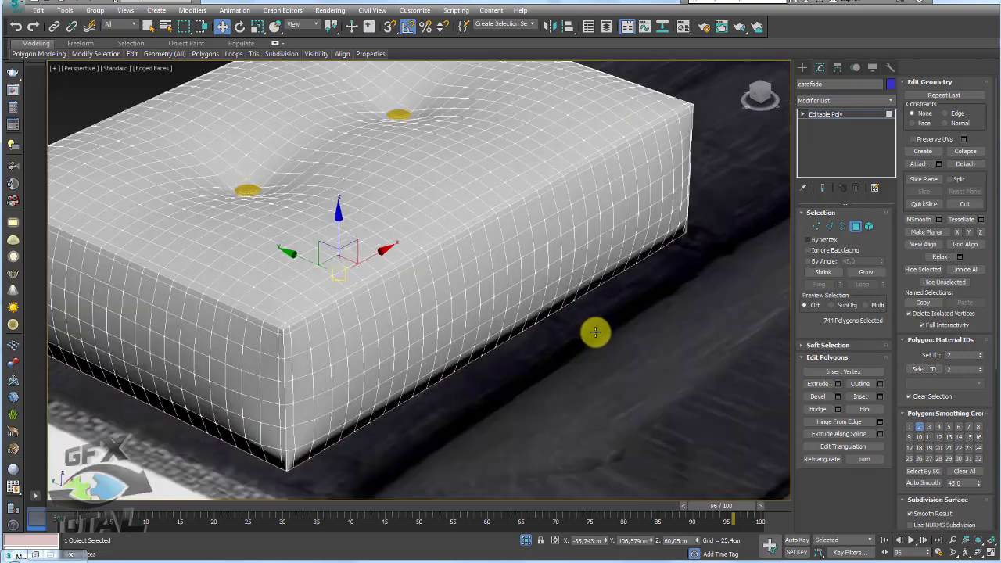
click(838, 396)
alt+middle_drag(547, 352, 446, 335)
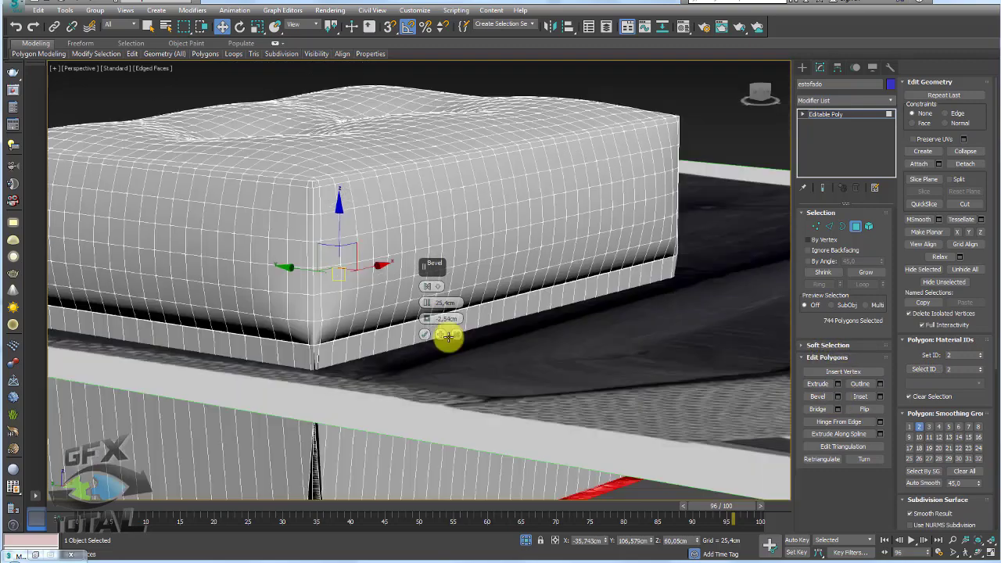
scroll(398, 315, up, 3)
scroll(415, 308, up, 3)
right_click(427, 315)
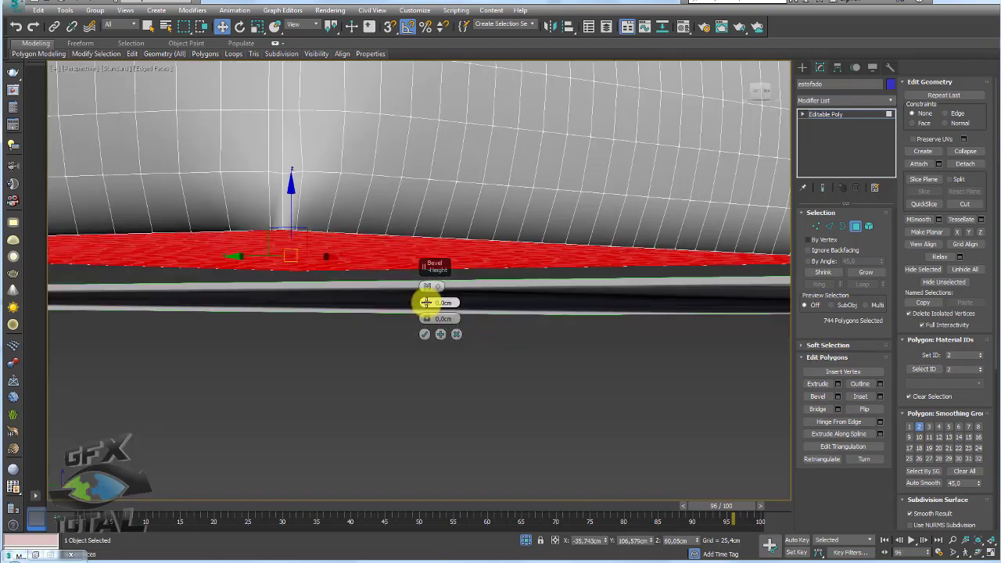
drag(425, 303, 426, 301)
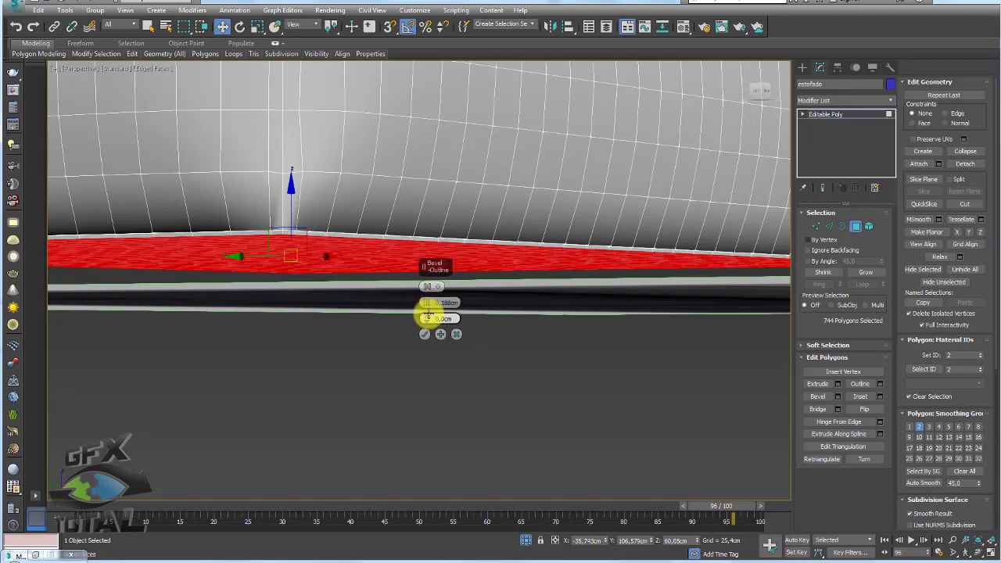
alt+middle_drag(536, 263, 703, 359)
click(421, 334)
scroll(607, 290, down, 5)
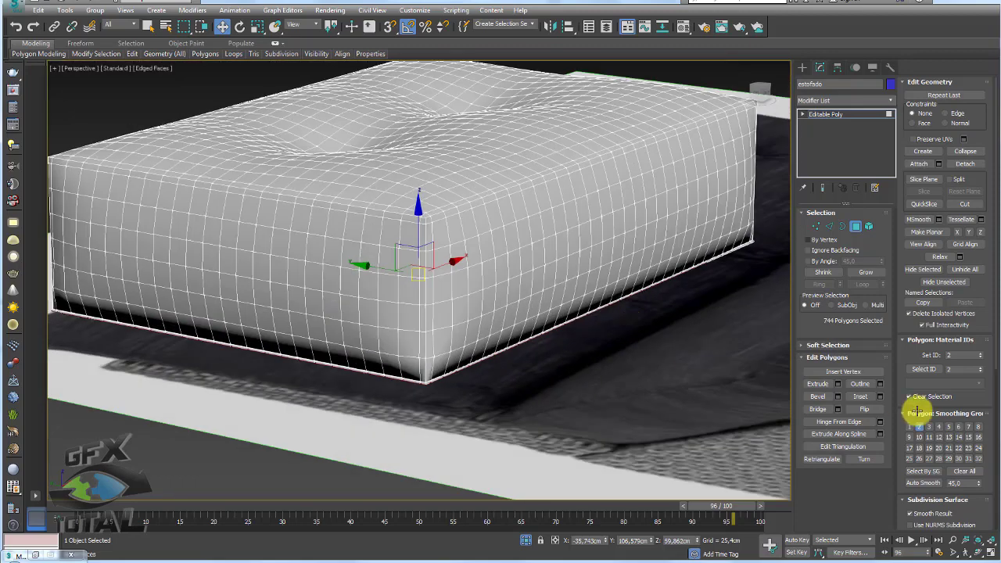
Skip the ID 1 top faces and bevel the ID 3 front faces.
click(946, 367)
text(1)
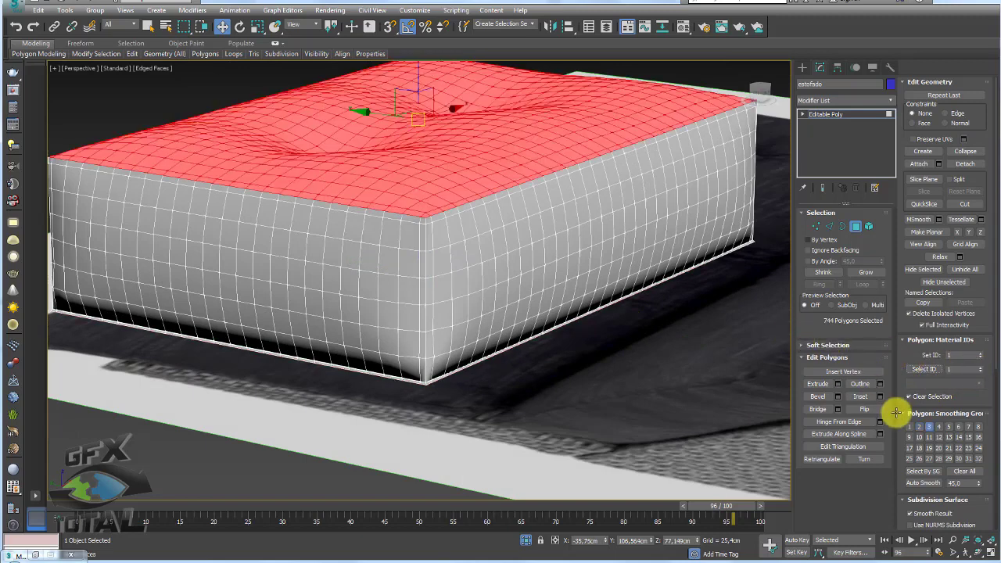
click(832, 395)
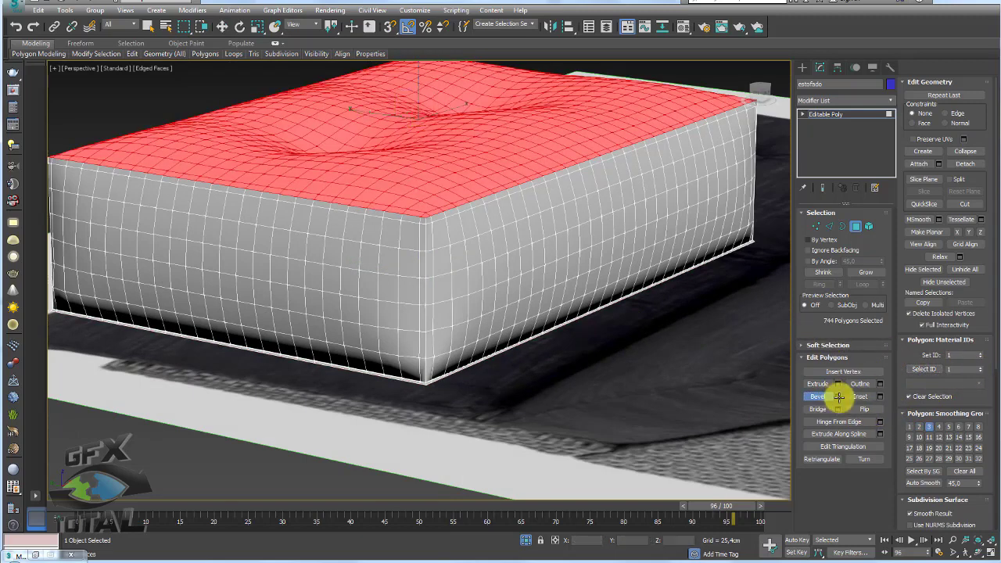
click(825, 397)
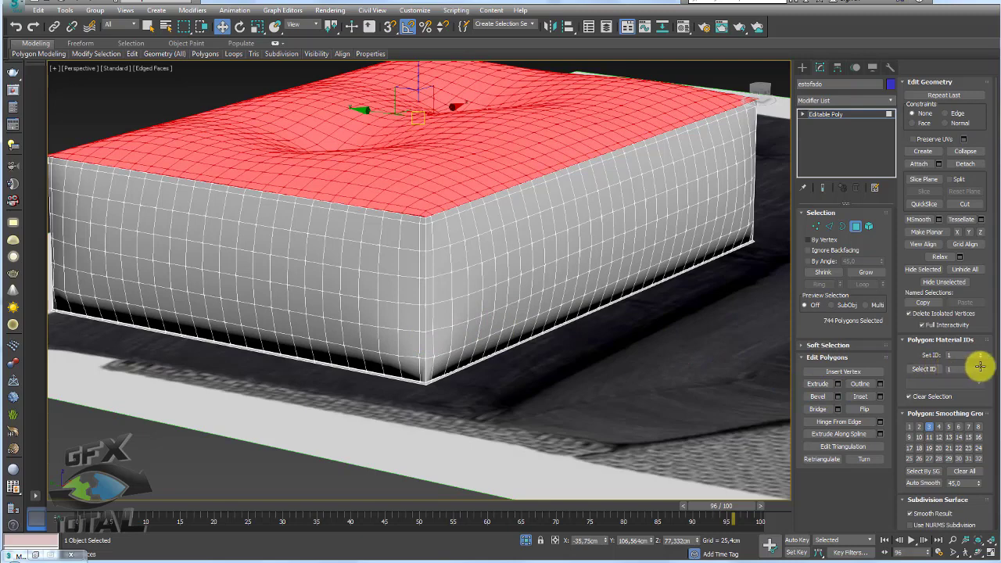
click(919, 367)
click(837, 396)
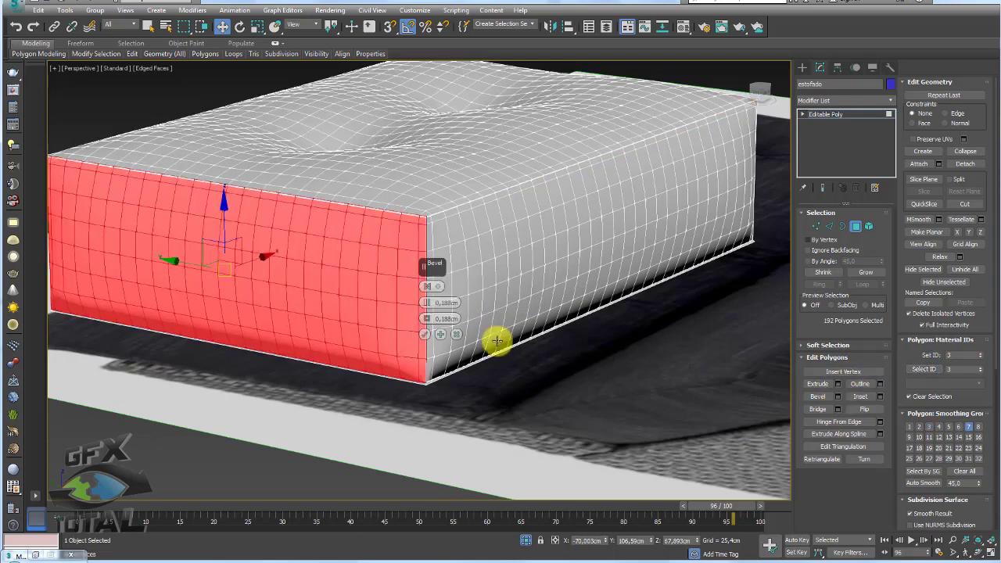
click(429, 333)
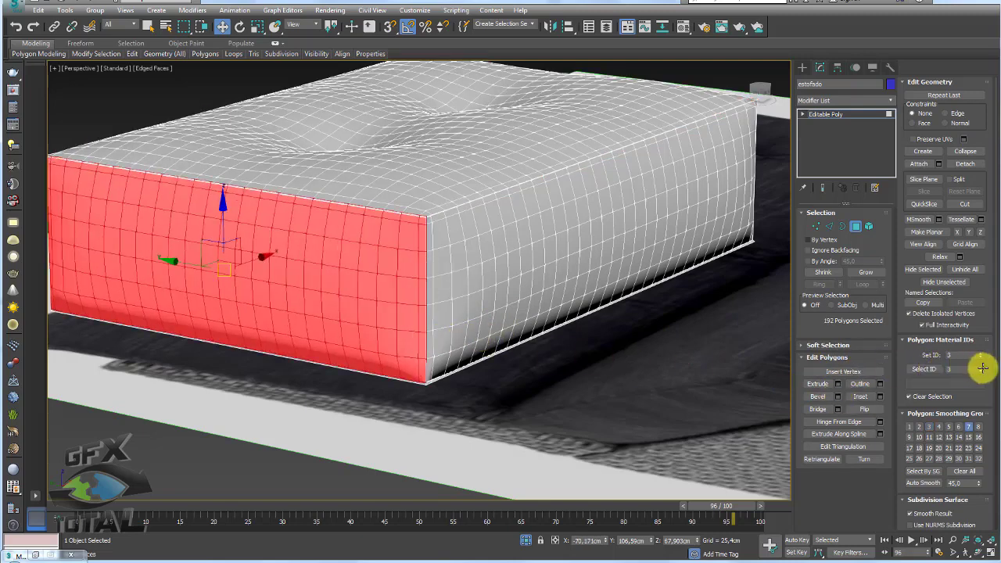
Bevel the material ID 4 and ID 5 face groups by 0.188cm.
click(933, 369)
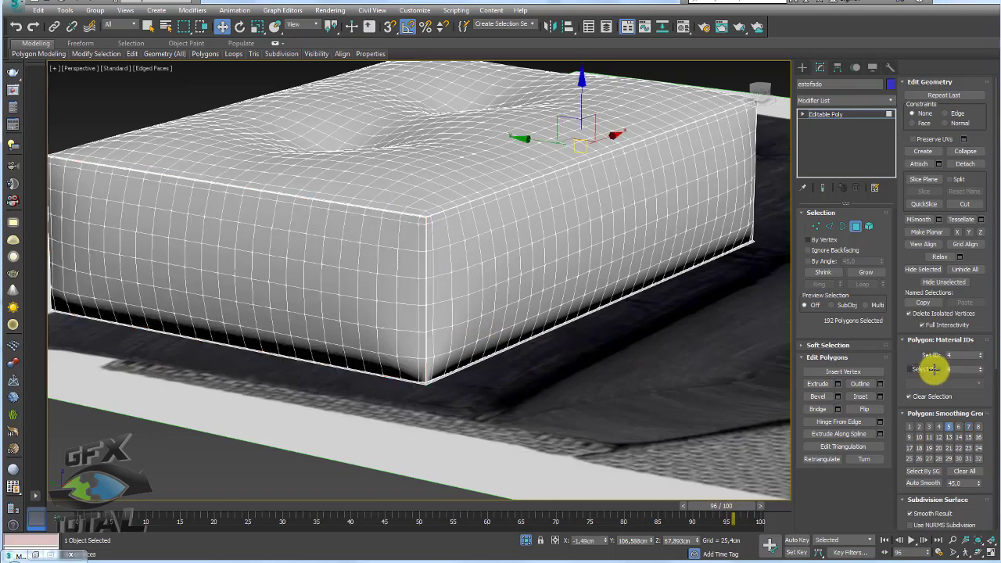
click(837, 395)
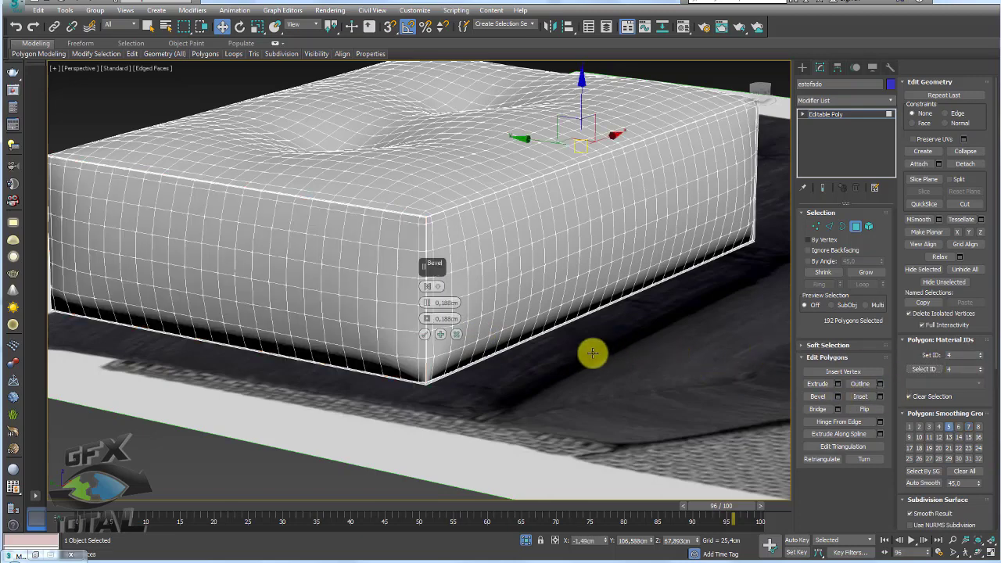
click(422, 335)
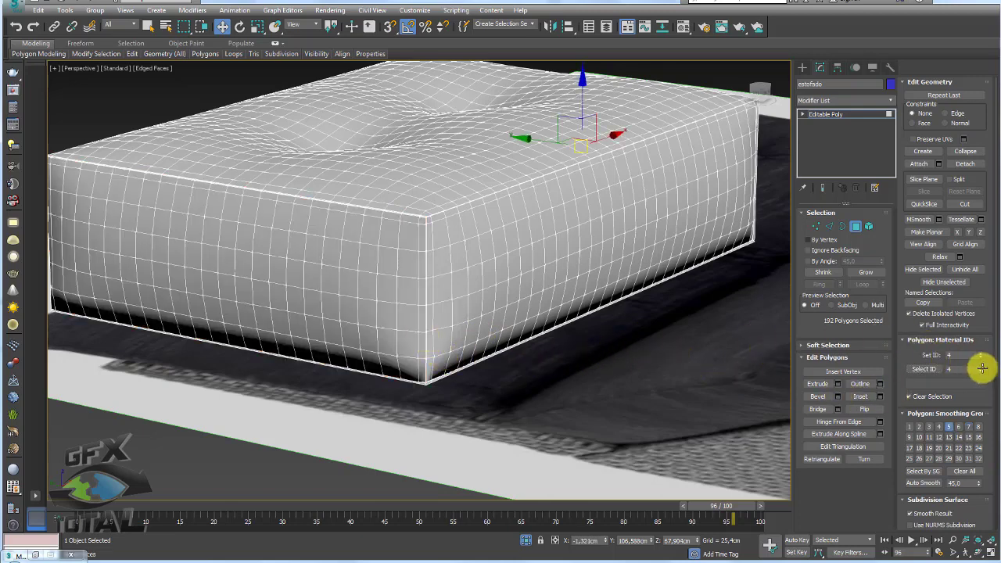
click(981, 366)
click(924, 368)
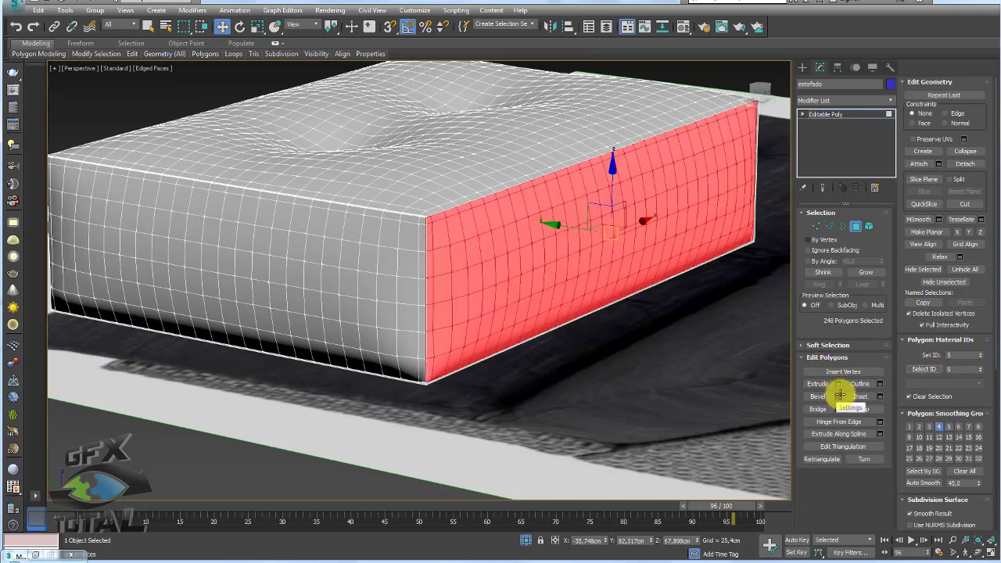
click(840, 394)
click(425, 332)
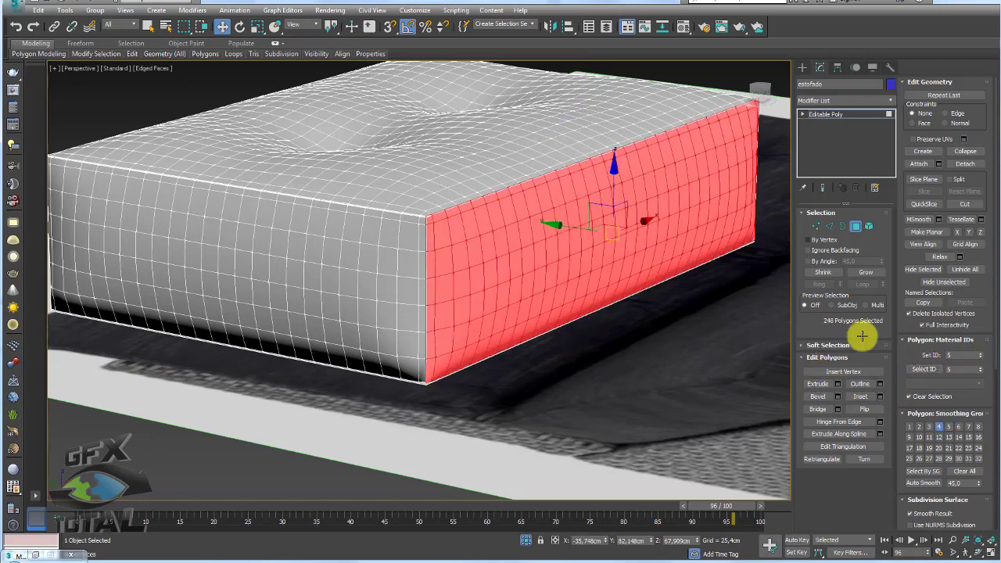
Bevel the material ID 6 faces by 0.188cm.
click(980, 365)
click(923, 368)
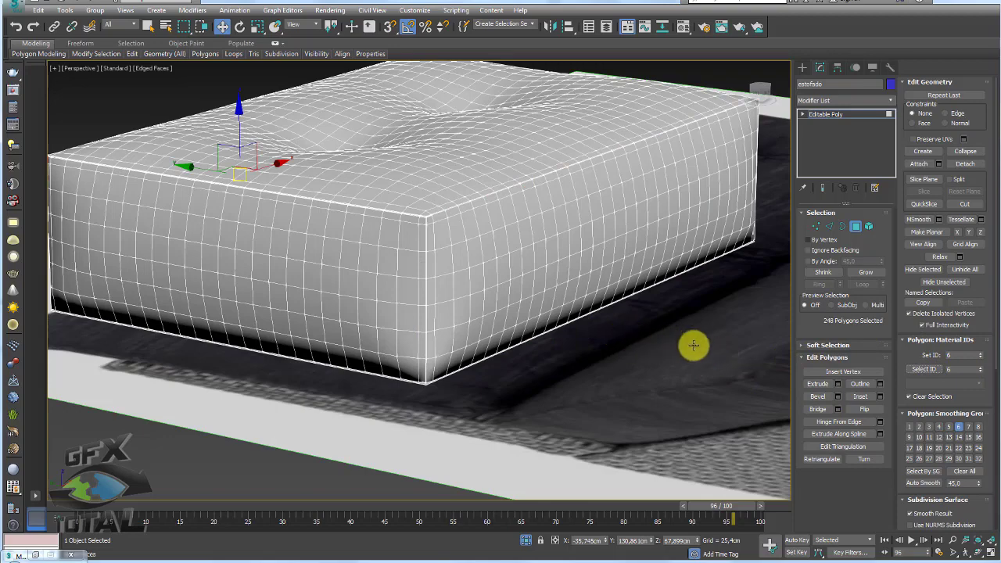
click(839, 396)
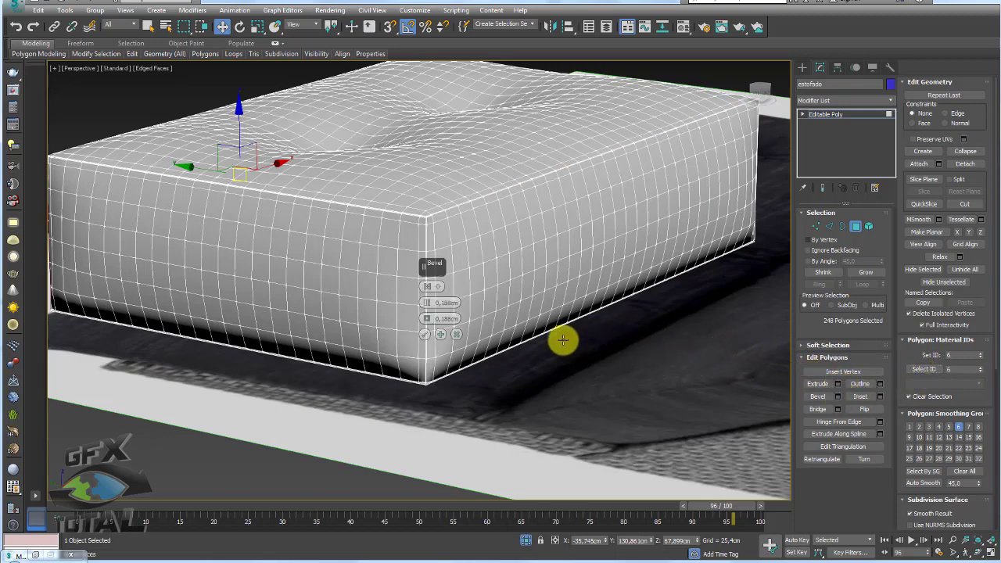
click(424, 334)
Return to object level and delete the cloth floor plane piso.
alt+middle_drag(430, 305, 603, 292)
scroll(603, 292, down, 5)
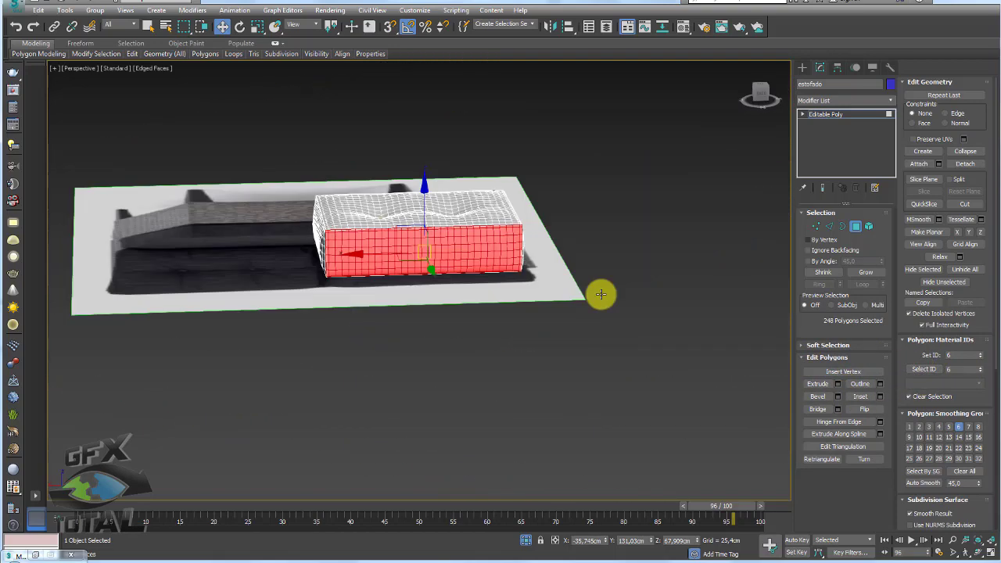
scroll(636, 252, up, 2)
click(827, 116)
scroll(436, 196, up, 5)
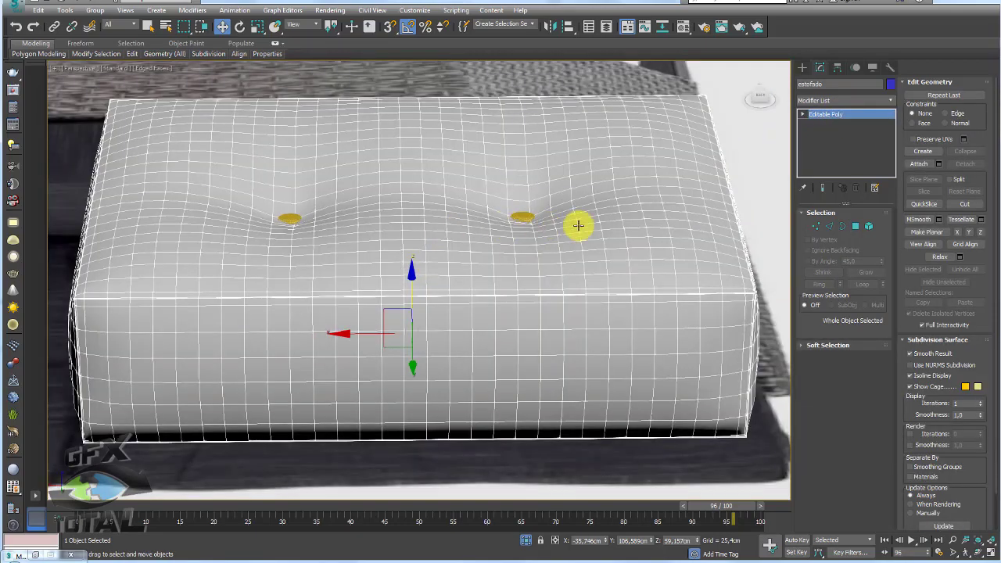
alt+middle_drag(576, 224, 547, 245)
scroll(582, 265, down, 1)
scroll(447, 255, down, 3)
scroll(641, 297, down, 3)
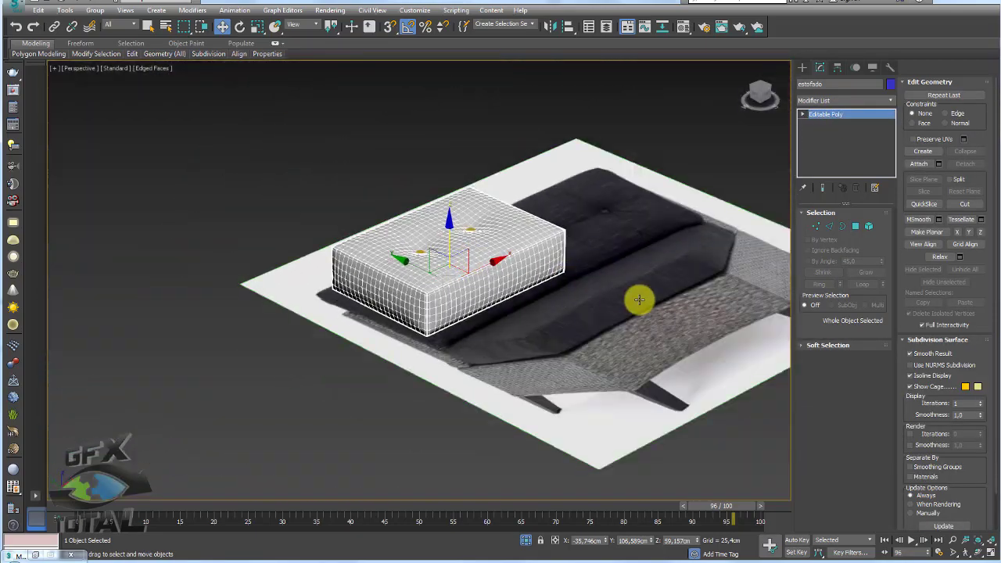
click(632, 290)
scroll(620, 302, down, 2)
key(Delete)
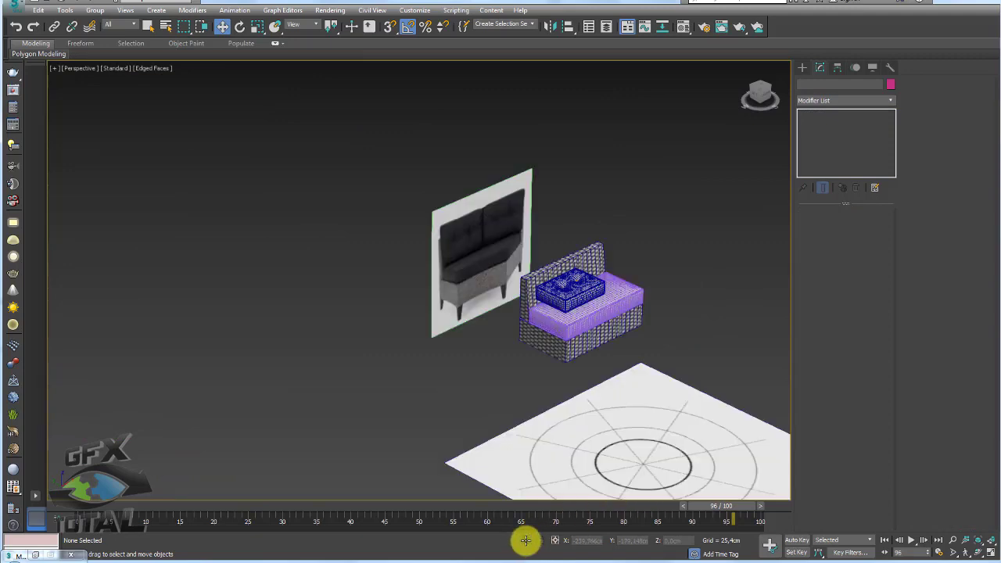
Select the cushion resting on the sofa seat.
alt+middle_drag(576, 379, 484, 401)
scroll(487, 288, up, 3)
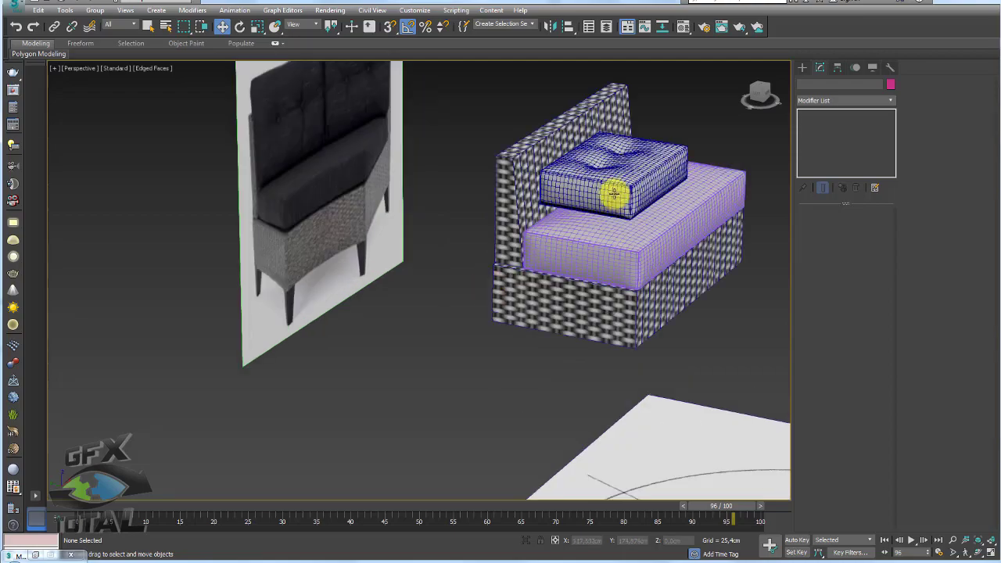
click(607, 195)
scroll(608, 240, up, 5)
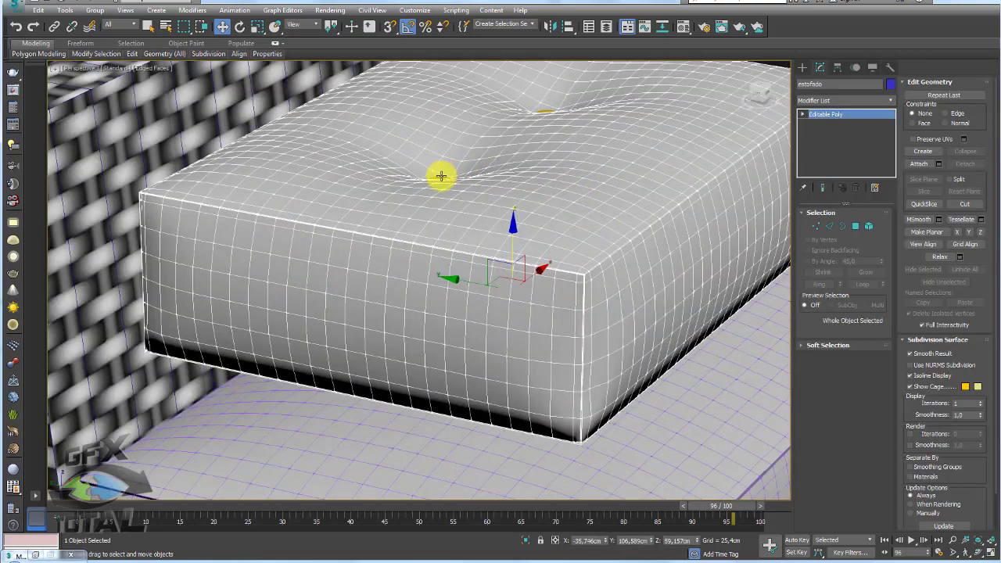
scroll(441, 176, down, 5)
scroll(527, 167, up, 2)
Rotate the cushion 90° upright and move it onto the sofa's back frame.
ctrl+click(531, 139)
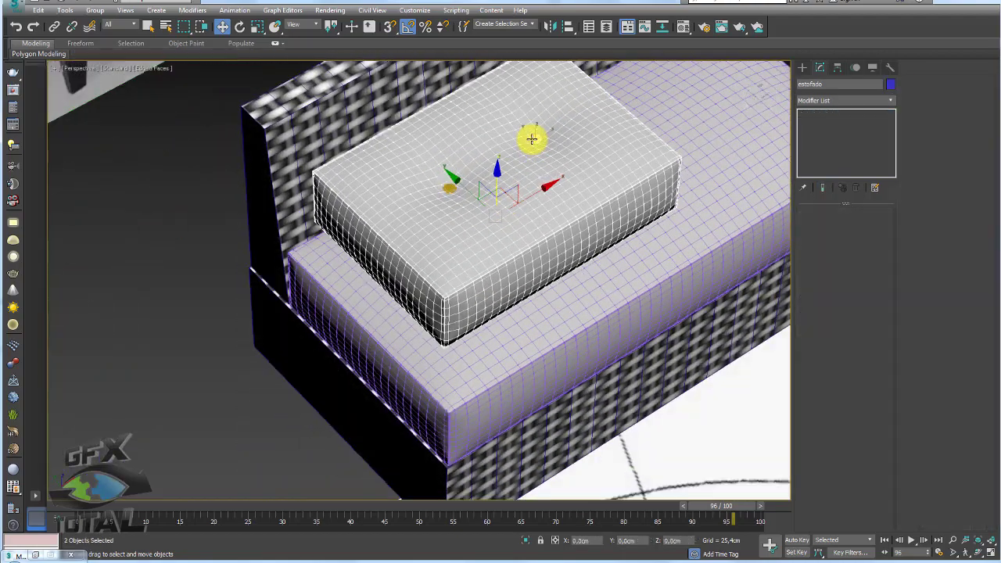
mouse_move(534, 227)
alt+middle_down()
mouse_move(449, 185)
mouse_move(514, 194)
mouse_move(531, 123)
alt+middle_up()
key(e)
drag(542, 106, 572, 150)
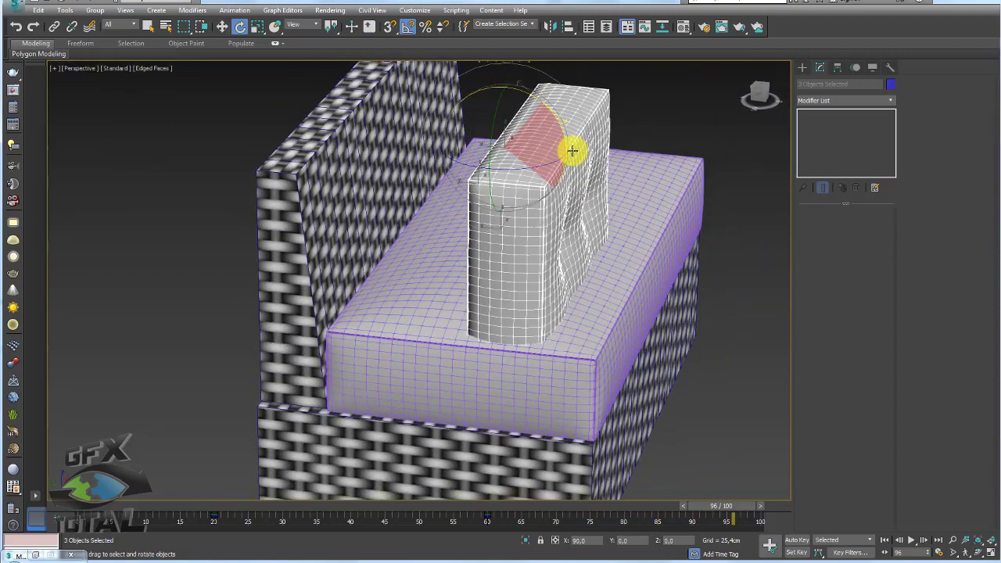
key(w)
mouse_move(449, 143)
mouse_down()
mouse_move(324, 111)
mouse_move(306, 118)
mouse_move(345, 118)
mouse_move(342, 38)
mouse_move(342, 61)
mouse_up()
Tilt the backrest cushion back about 5° and settle it against the back frame.
key(e)
mouse_move(342, 61)
alt+middle_down()
mouse_move(460, 164)
mouse_move(440, 122)
alt+middle_up()
drag(440, 123, 423, 118)
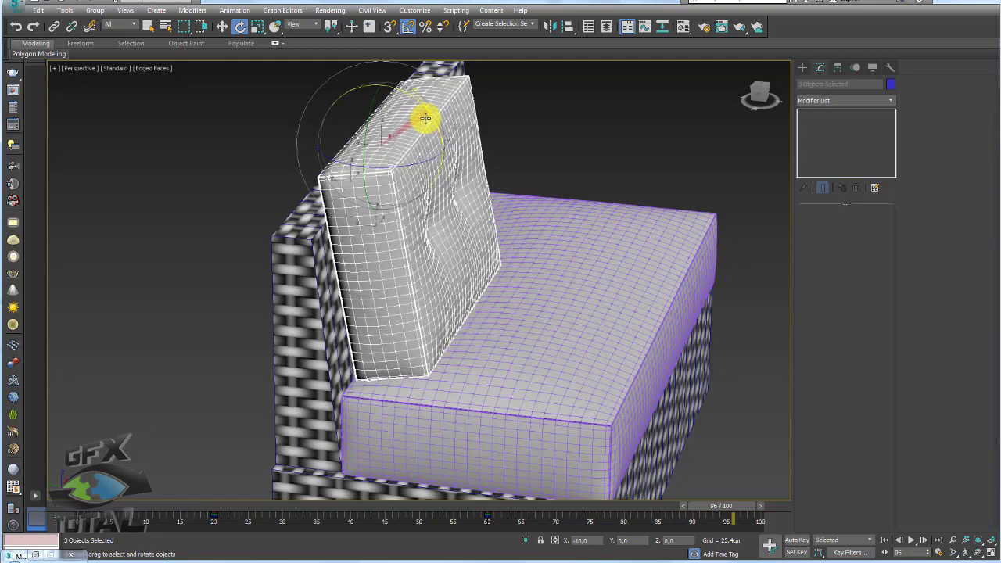
alt+middle_drag(422, 118, 435, 154)
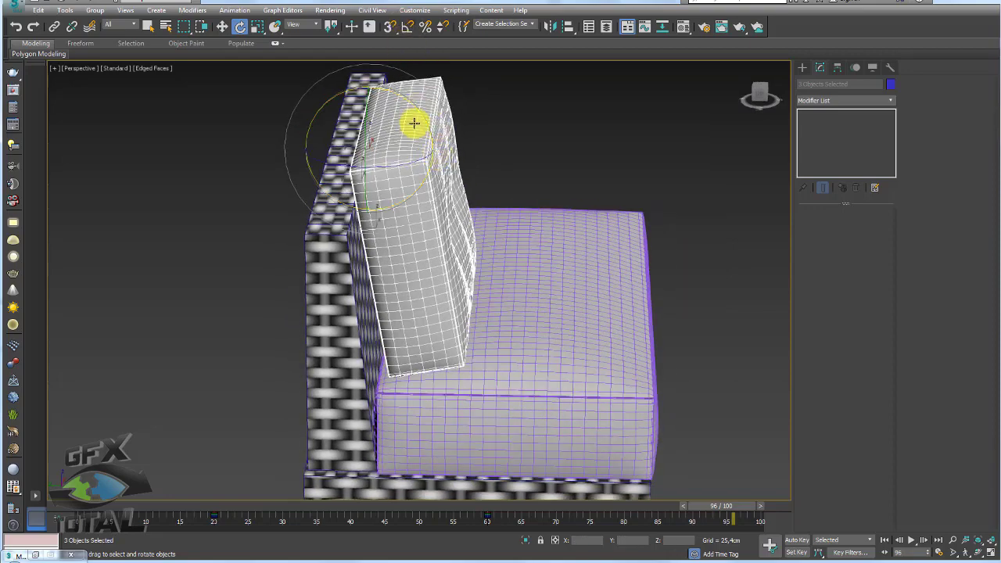
drag(414, 122, 413, 104)
key(w)
mouse_move(413, 104)
alt+middle_down()
mouse_move(423, 190)
mouse_move(377, 135)
alt+middle_up()
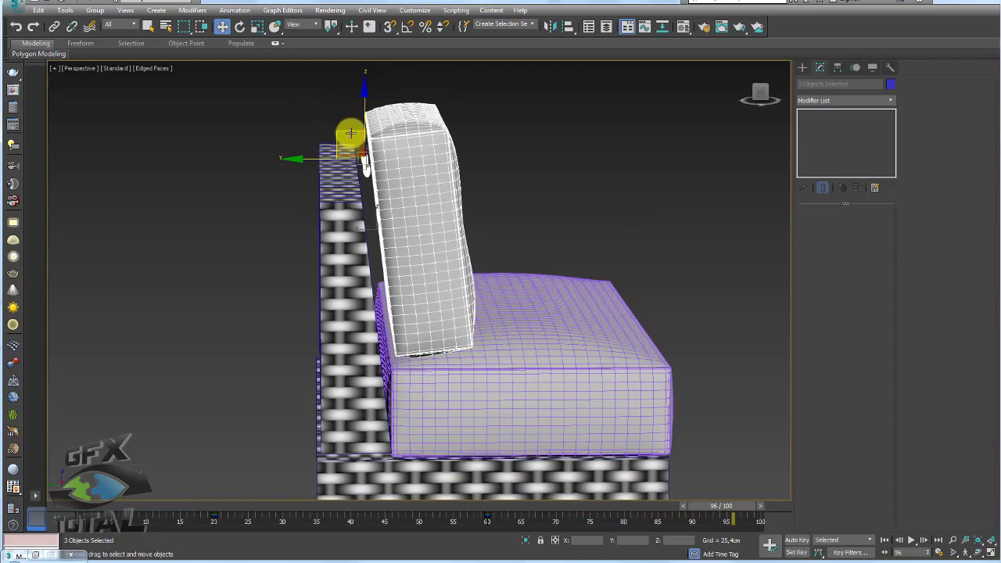
drag(351, 133, 351, 149)
alt+click(391, 163)
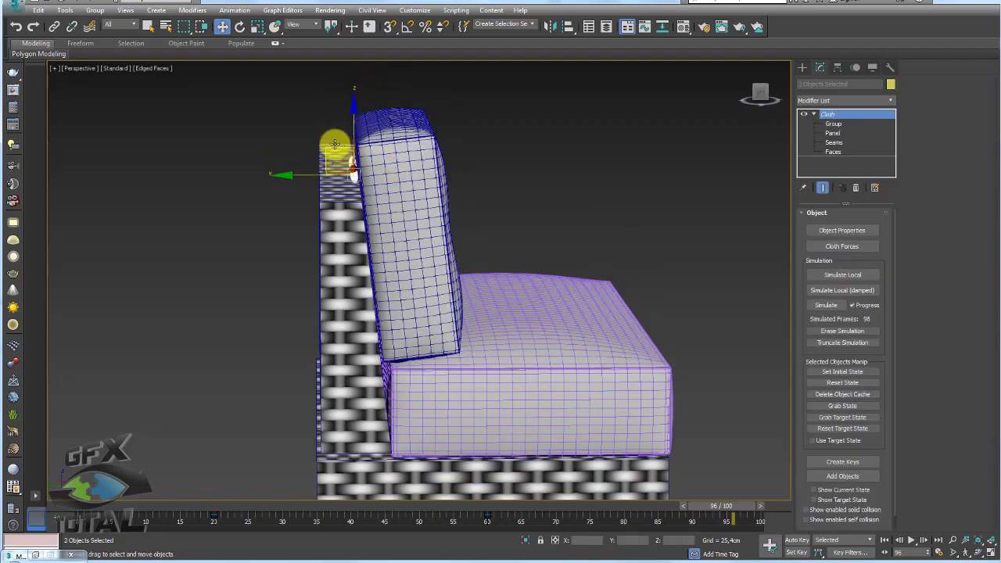
Move the button spheres to reshape the tufting, then add the cushion to the selection.
mouse_move(485, 237)
alt+middle_down()
mouse_move(440, 224)
mouse_move(505, 161)
alt+middle_up()
scroll(479, 225, up, 5)
mouse_move(505, 161)
mouse_down()
mouse_move(503, 138)
mouse_move(447, 117)
mouse_up()
scroll(567, 169, down, 5)
scroll(481, 192, up, 3)
mouse_move(568, 170)
alt+middle_down()
mouse_move(436, 208)
mouse_move(459, 204)
alt+middle_up()
ctrl+click(493, 170)
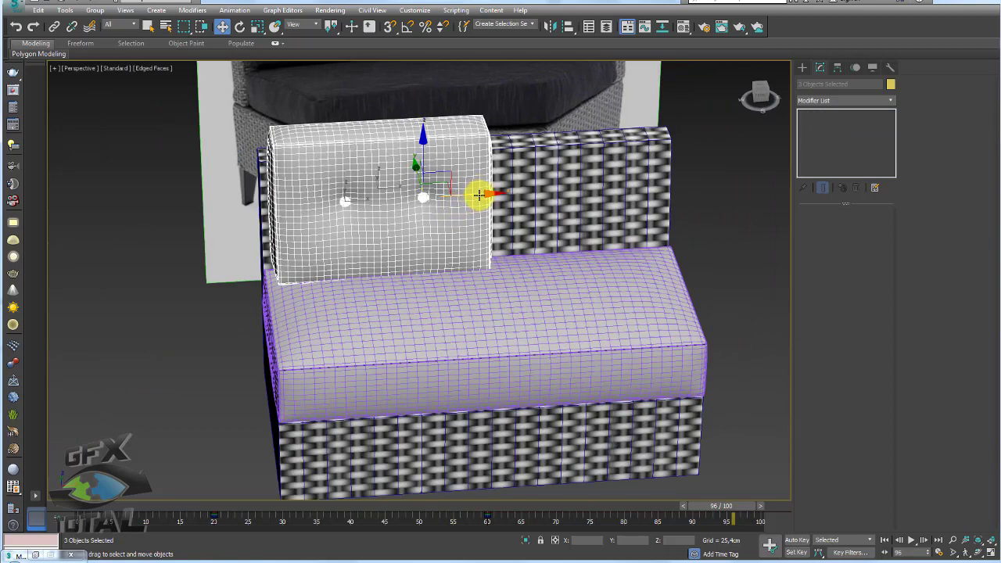
Shift-drag a copy of the buttoned back cushion to sit beside the original.
mouse_move(476, 193)
mouse_down()
mouse_move(456, 196)
mouse_move(706, 196)
mouse_move(677, 212)
mouse_up()
click(500, 329)
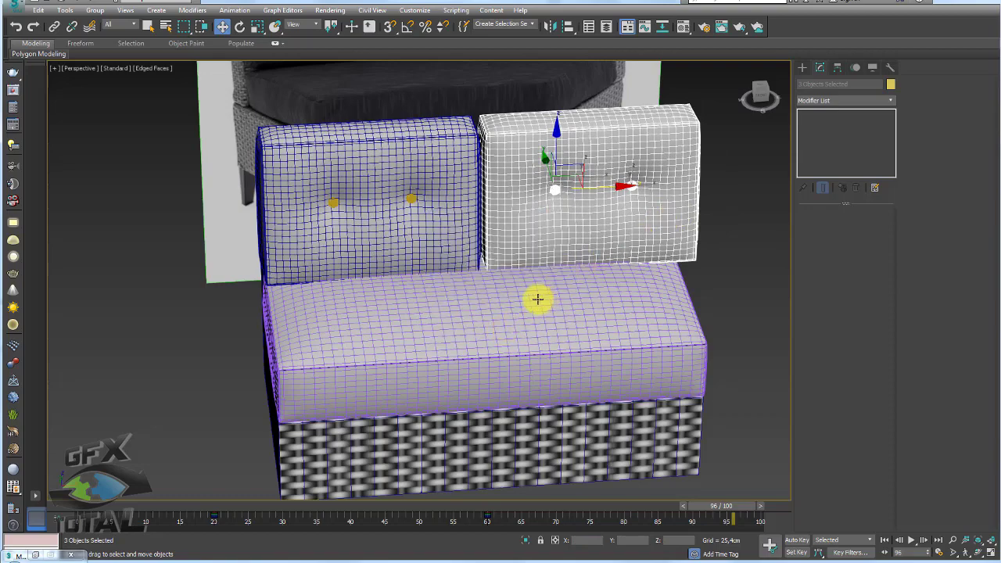
scroll(480, 234, up, 4)
scroll(474, 243, down, 1)
scroll(383, 217, down, 5)
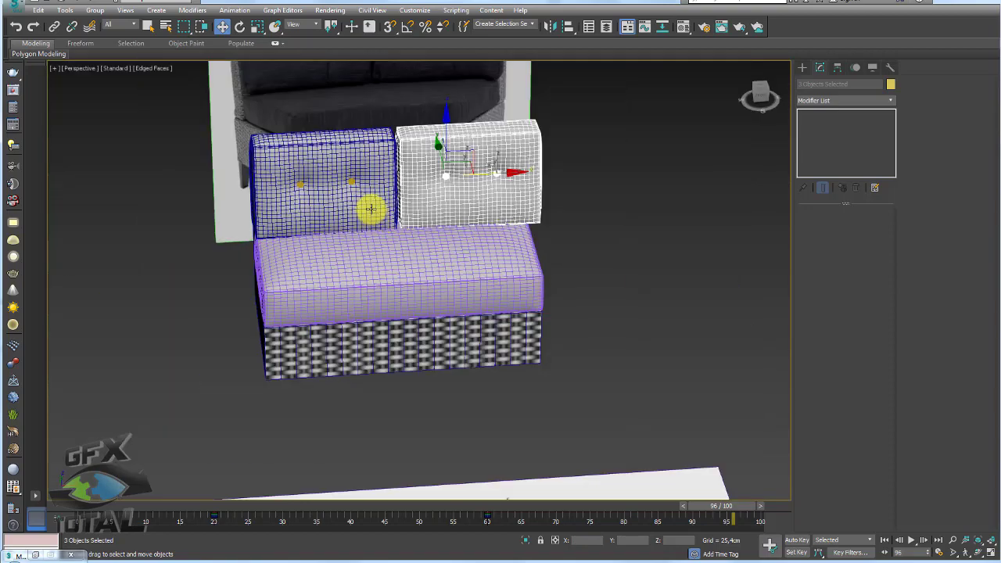
scroll(372, 193, up, 2)
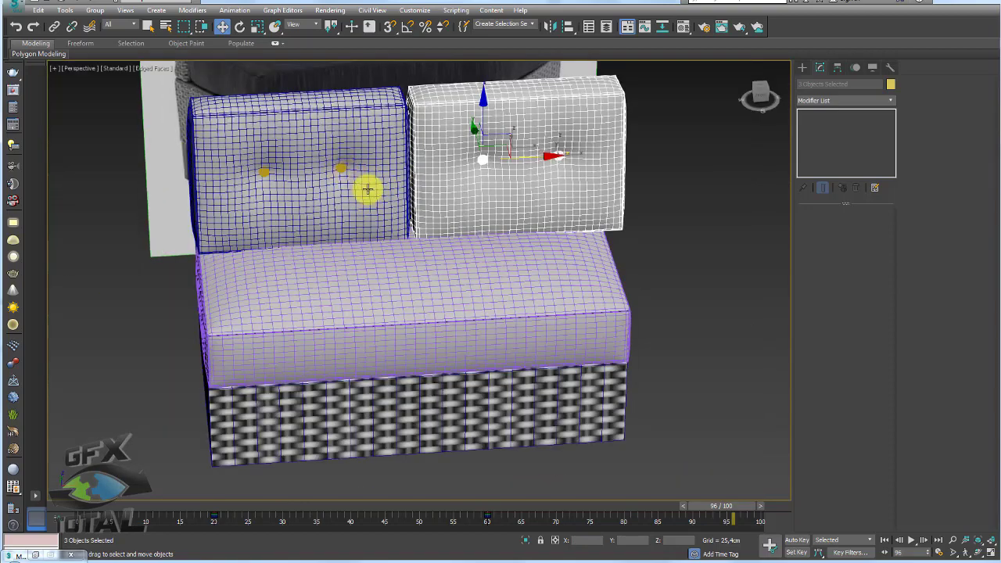
ctrl+click(263, 170)
alt+middle_drag(303, 183, 279, 130)
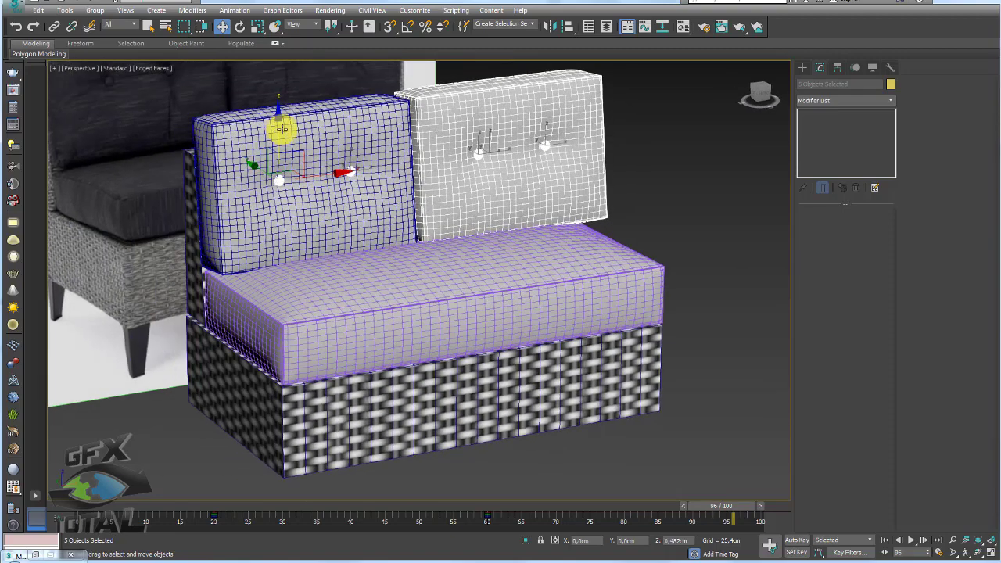
ctrl+click(283, 208)
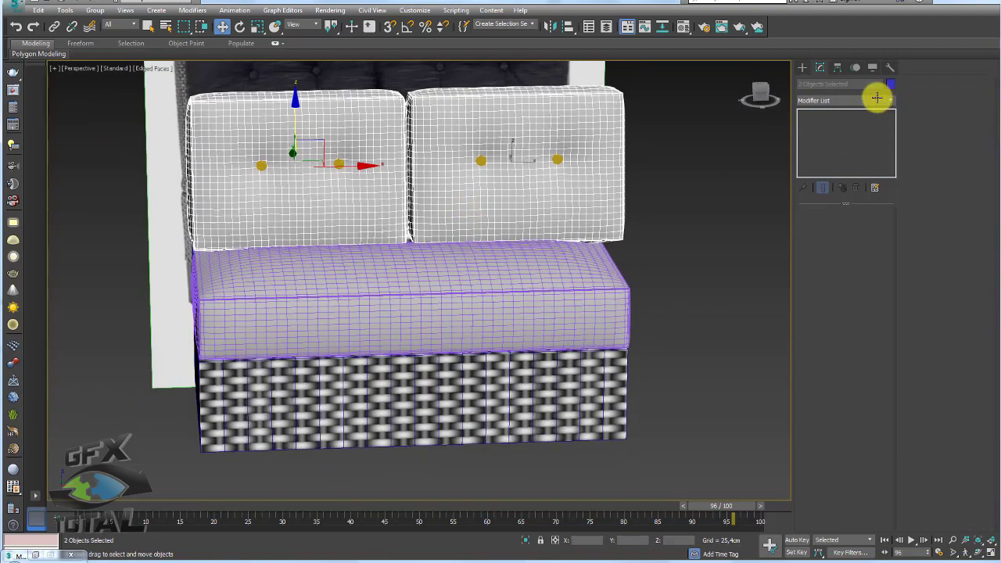
Add an FFD 3x3x3 modifier to the two back cushions.
click(876, 97)
drag(891, 109, 891, 196)
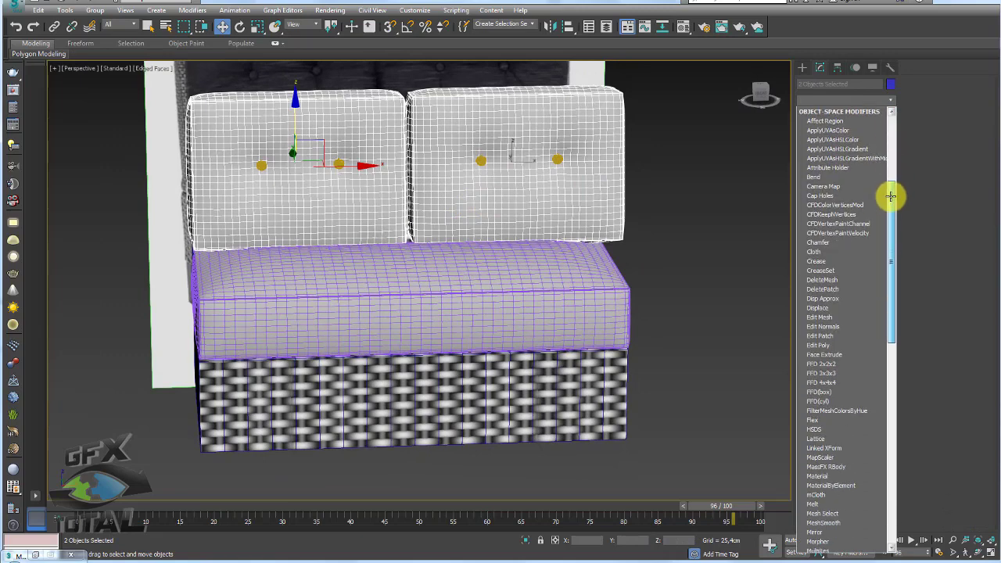
click(838, 373)
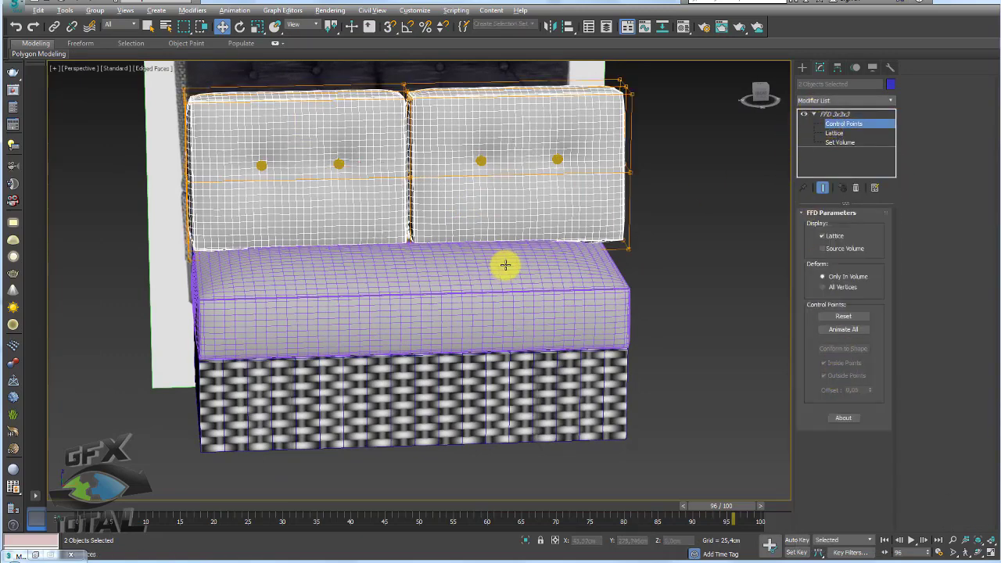
Isolate the back cushions and select the FFD lattice control points to tilt them back.
click(525, 540)
alt+middle_drag(441, 410, 451, 429)
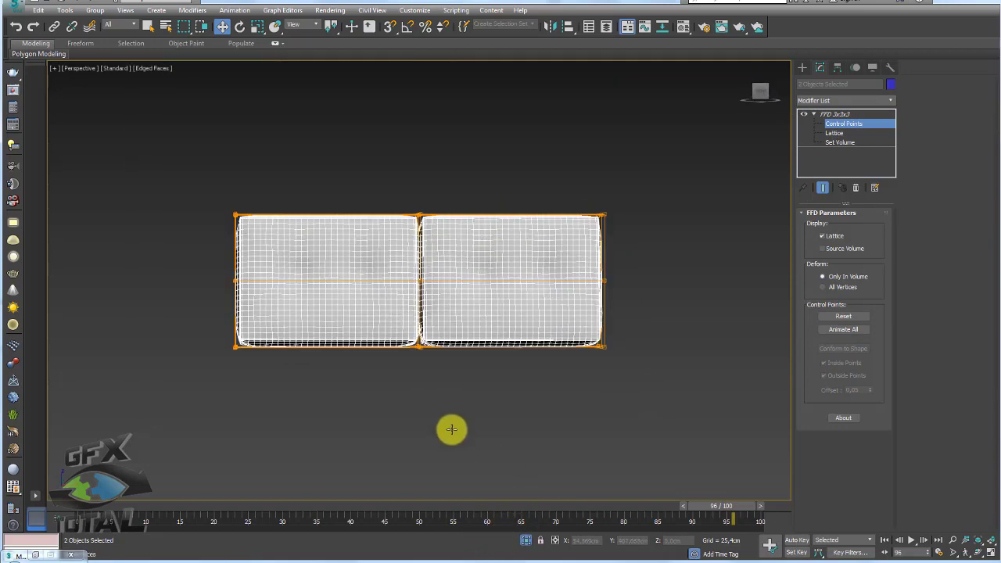
drag(388, 333, 379, 316)
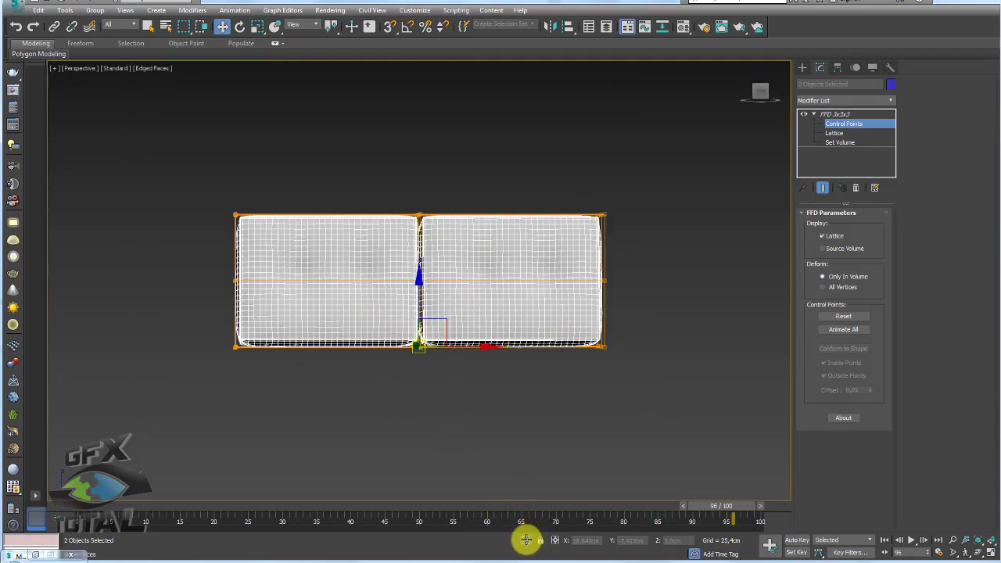
click(525, 540)
scroll(407, 199, up, 3)
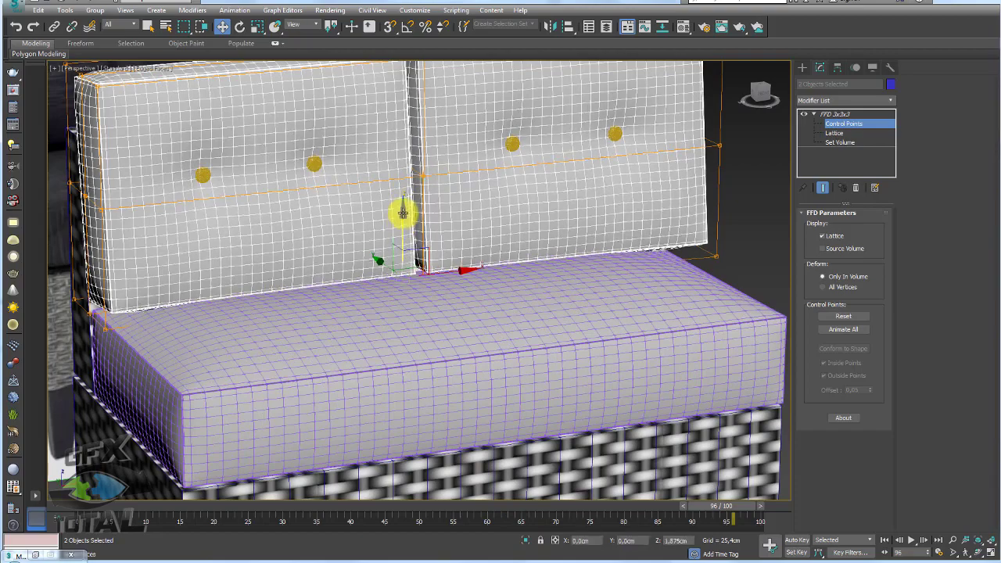
mouse_move(389, 257)
alt+middle_down()
mouse_move(448, 266)
mouse_move(451, 247)
mouse_move(434, 226)
alt+middle_up()
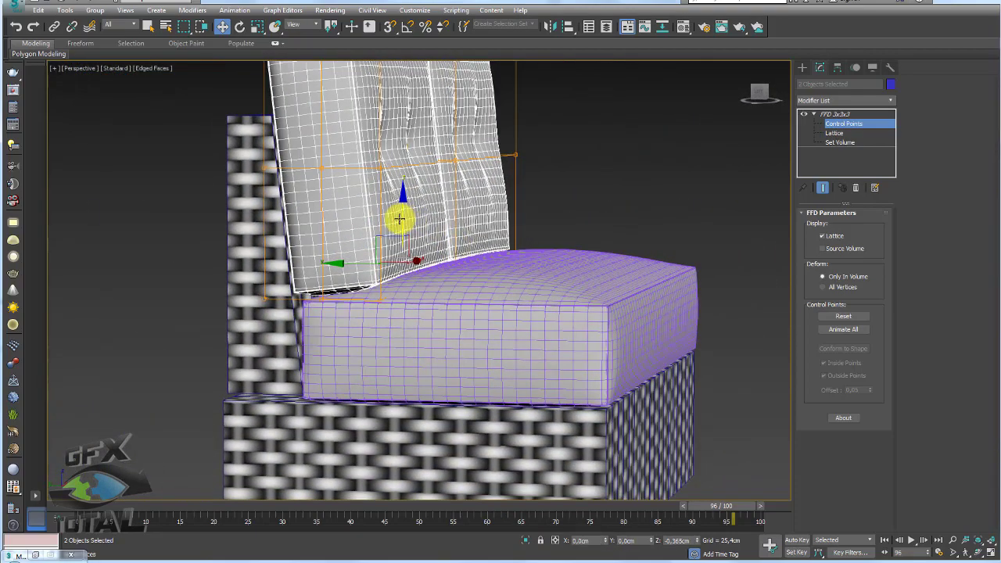
Exit the FFD Control Points level, collapse the FFD entry, and select the sofa frame box.
click(813, 116)
click(813, 115)
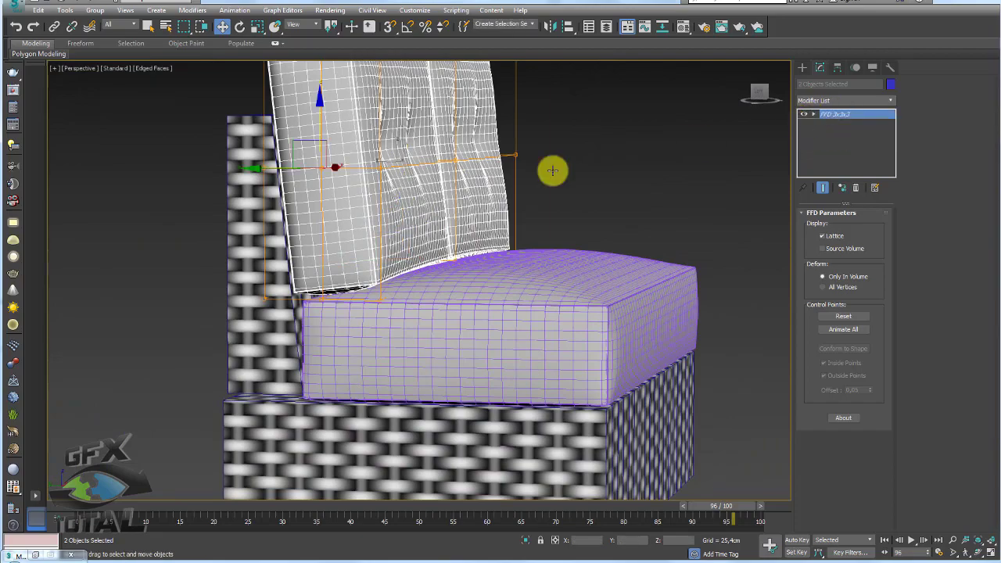
mouse_move(554, 167)
alt+middle_down()
mouse_move(446, 212)
mouse_move(587, 253)
mouse_move(567, 237)
mouse_move(581, 248)
mouse_move(523, 287)
mouse_move(393, 290)
mouse_move(523, 295)
alt+middle_up()
scroll(587, 253, down, 5)
click(511, 294)
scroll(539, 271, up, 2)
scroll(539, 272, up, 3)
Isolate the sofa frame box Box001 and convert it to Editable Poly.
ctrl+click(536, 267)
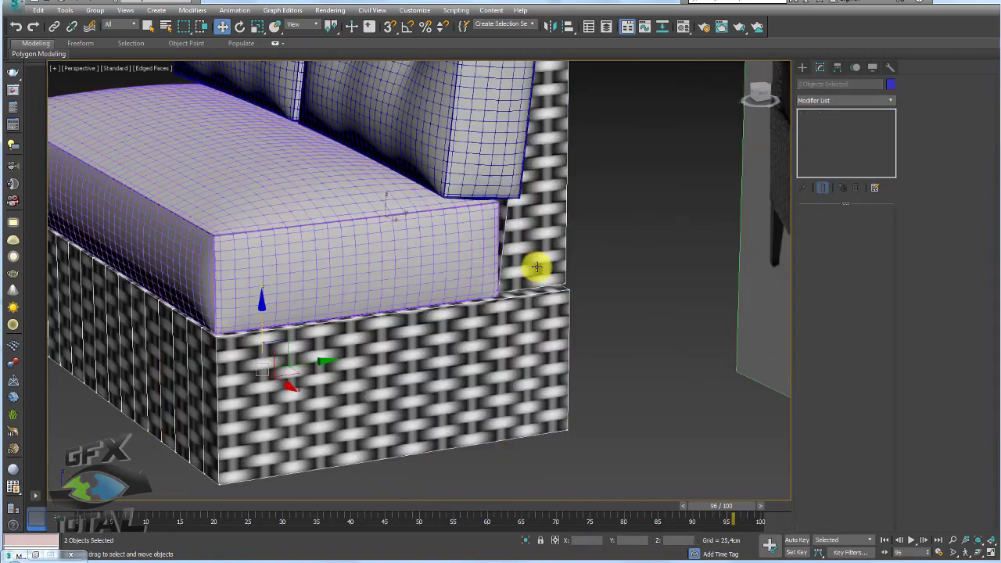
scroll(558, 391, down, 2)
scroll(559, 390, down, 3)
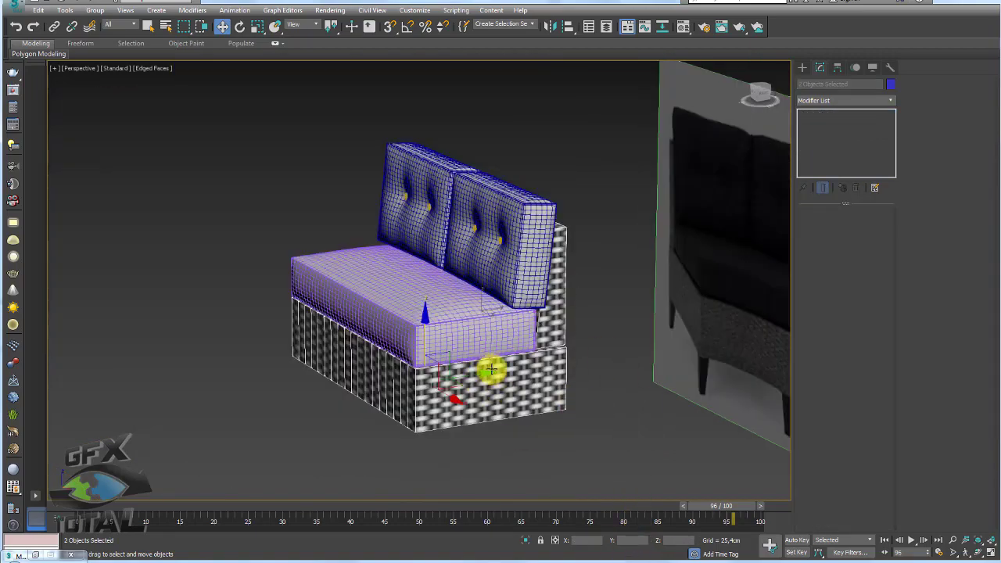
alt+middle_drag(490, 369, 553, 510)
click(527, 540)
click(576, 364)
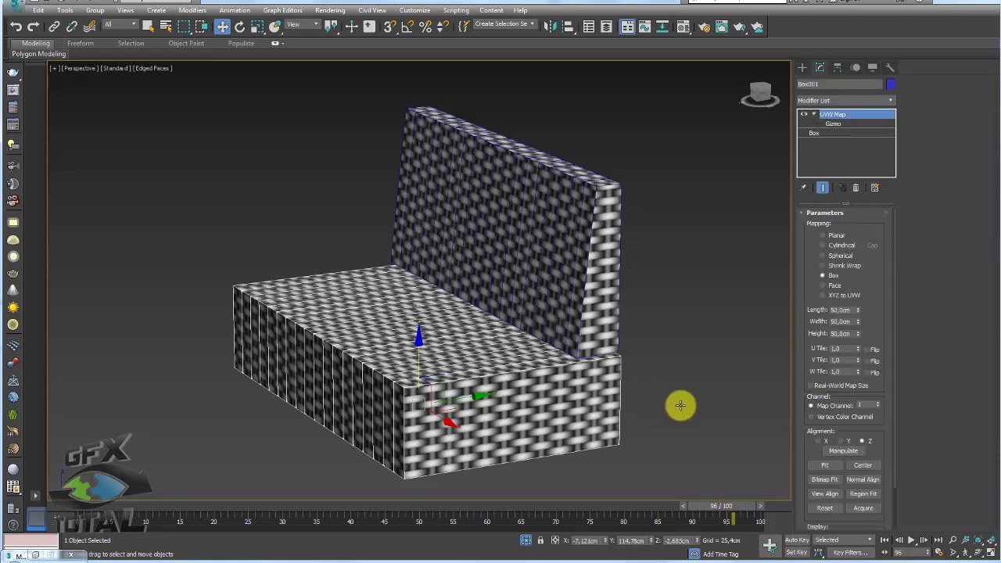
mouse_move(677, 404)
alt+middle_down()
mouse_move(660, 337)
mouse_move(668, 317)
alt+middle_up()
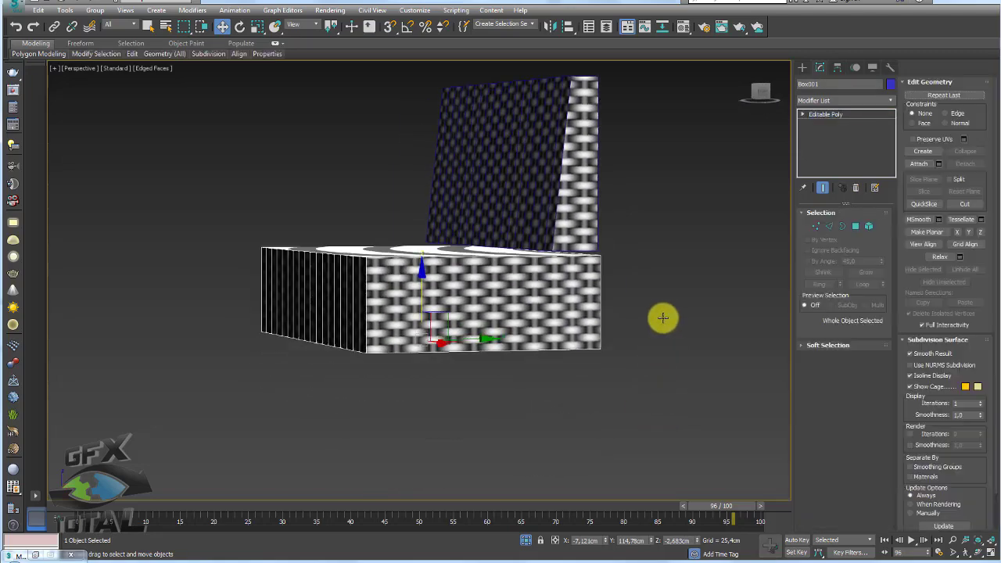
click(828, 227)
Ring-select edges across the box top and connect them with pinch 84.
alt+middle_drag(680, 232, 467, 325)
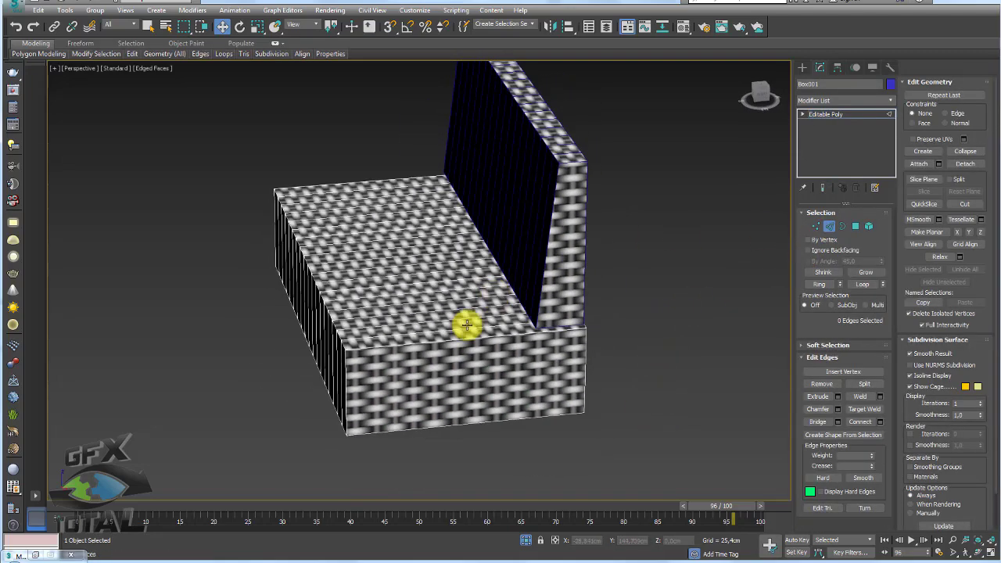
click(429, 342)
mouse_move(426, 379)
alt+middle_down()
mouse_move(454, 387)
mouse_move(735, 331)
alt+middle_up()
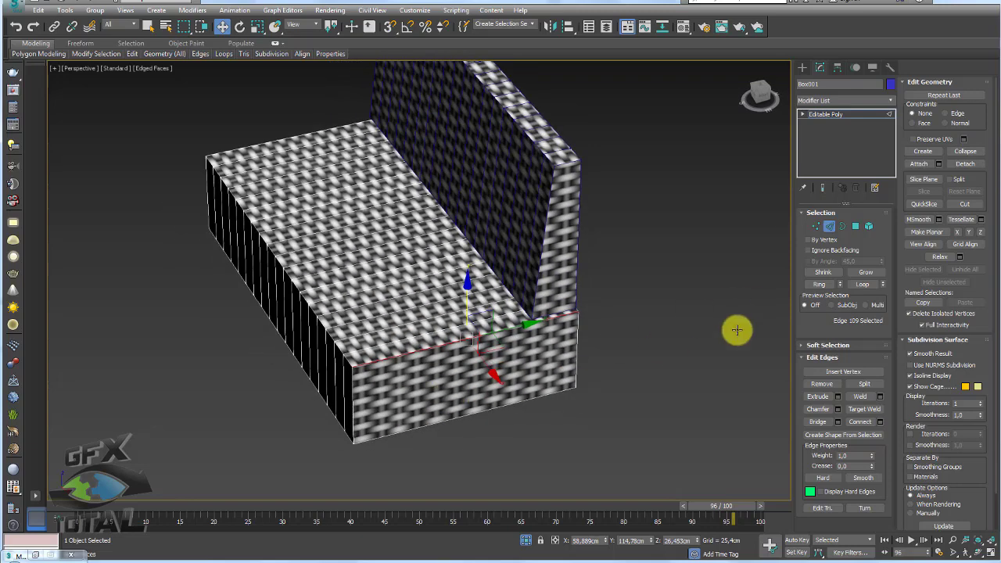
click(810, 285)
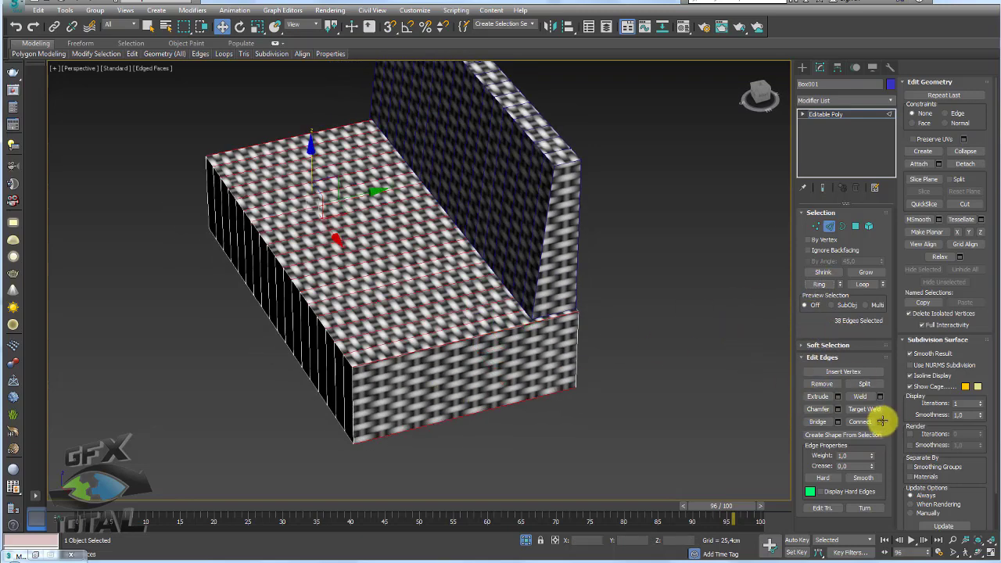
click(880, 421)
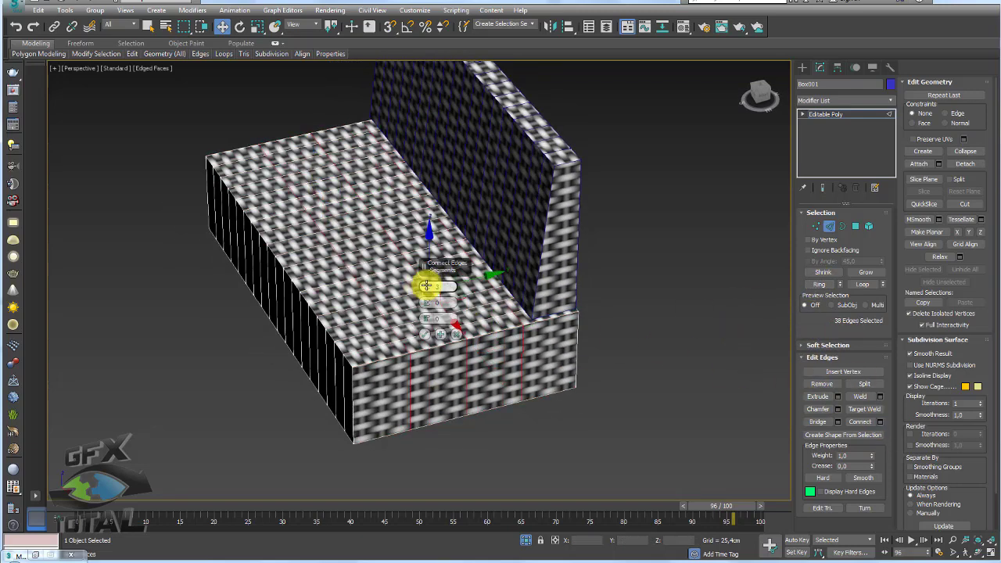
drag(426, 303, 437, 117)
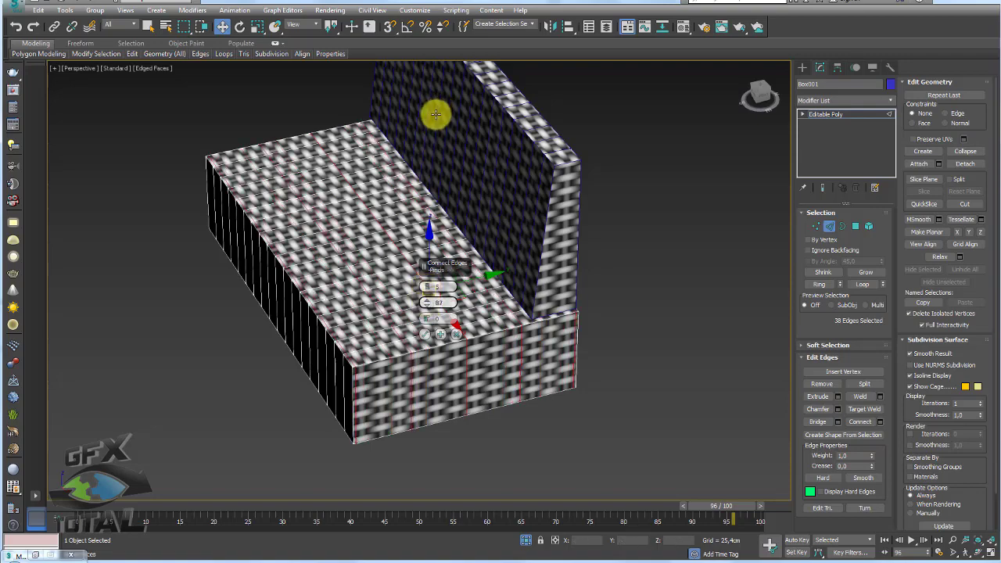
click(425, 334)
Ring-select the corner side edges and connect them into loops around the sides.
mouse_move(417, 328)
alt+middle_down()
mouse_move(458, 286)
mouse_move(595, 263)
mouse_move(615, 284)
alt+middle_up()
click(613, 281)
click(819, 283)
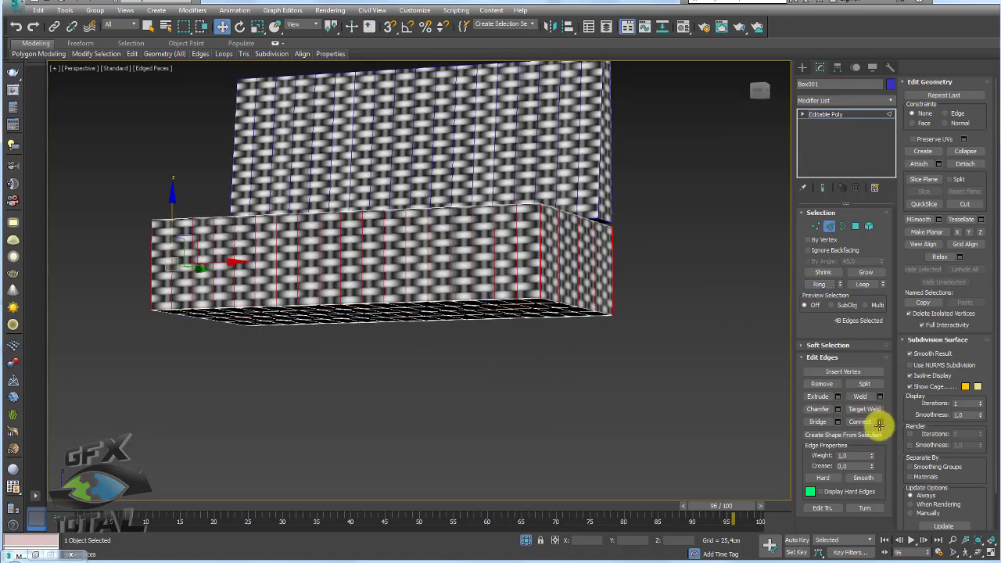
click(879, 421)
scroll(657, 312, up, 3)
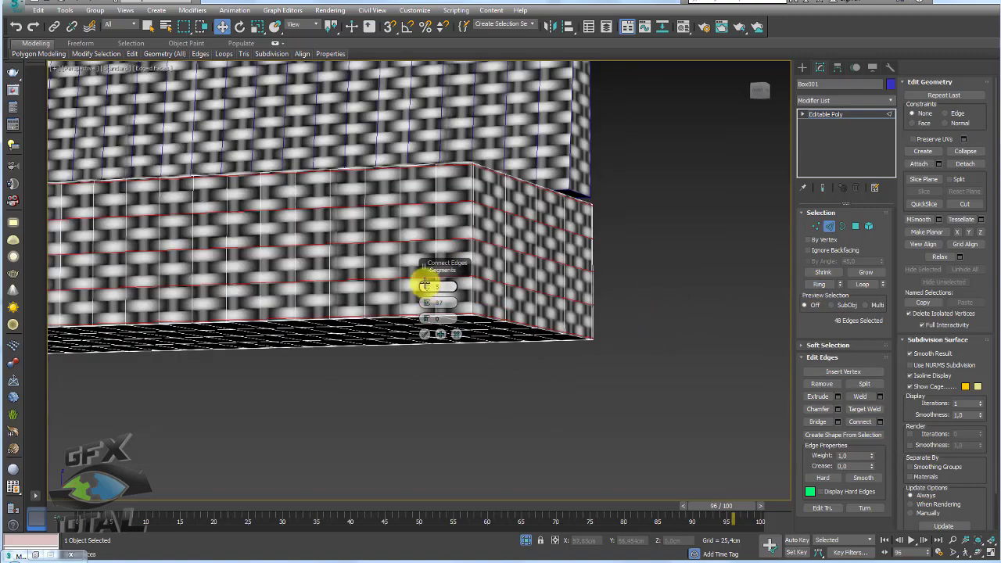
drag(425, 286, 431, 287)
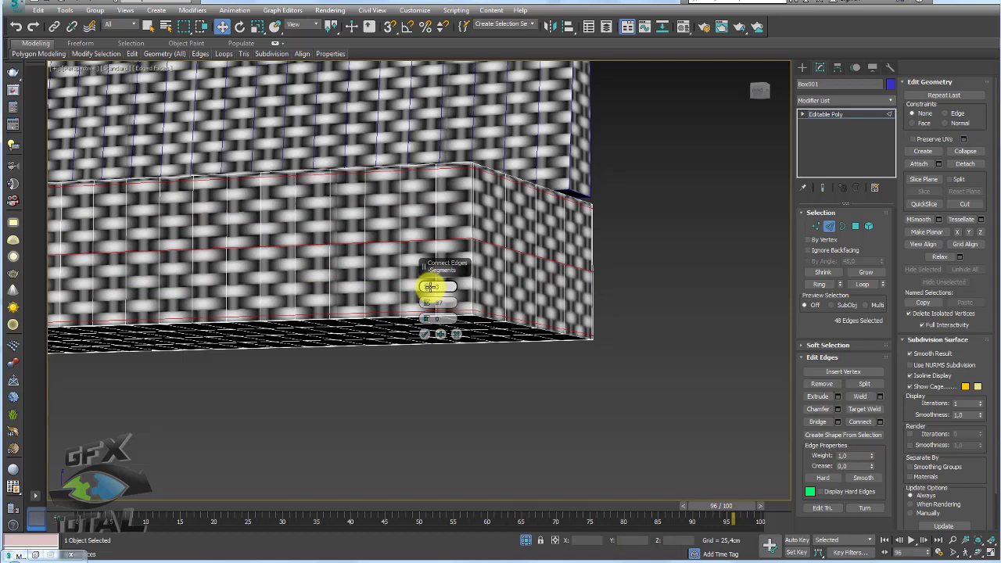
click(425, 335)
alt+middle_drag(438, 332, 509, 319)
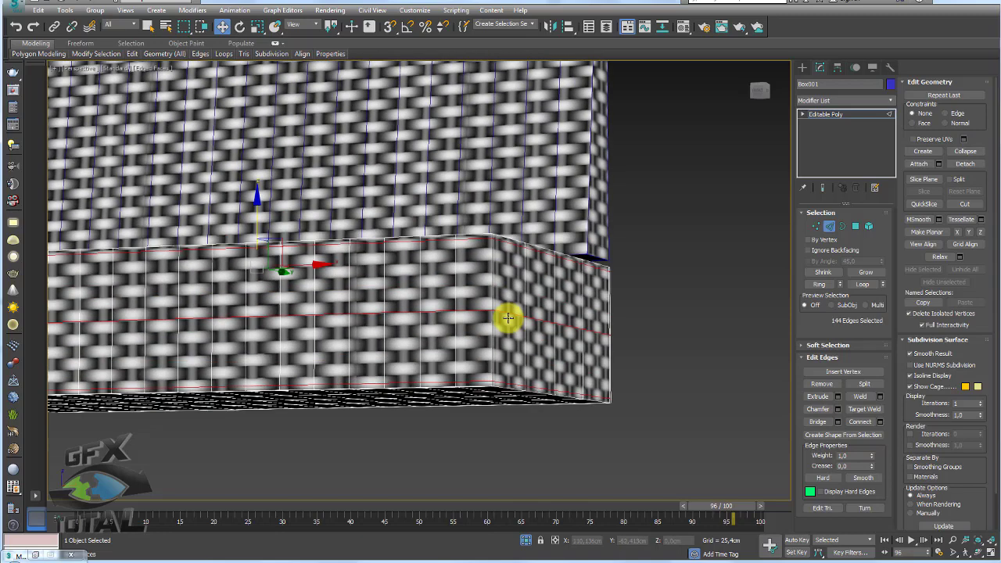
click(675, 27)
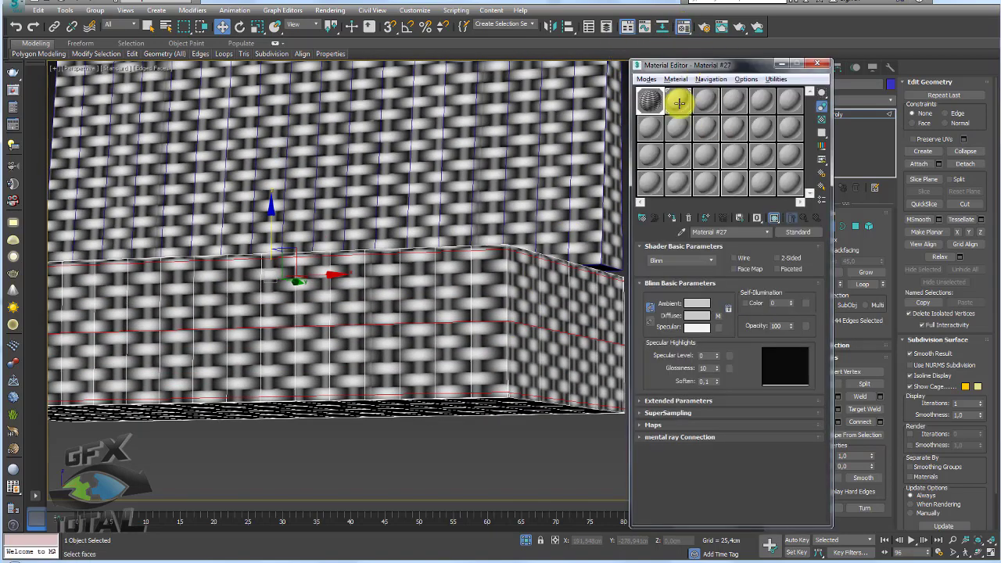
Apply Material #27 to the frame box and the back wall.
drag(648, 100, 555, 327)
mouse_move(555, 328)
alt+middle_down()
mouse_move(495, 342)
mouse_move(529, 355)
alt+middle_up()
scroll(528, 355, down, 3)
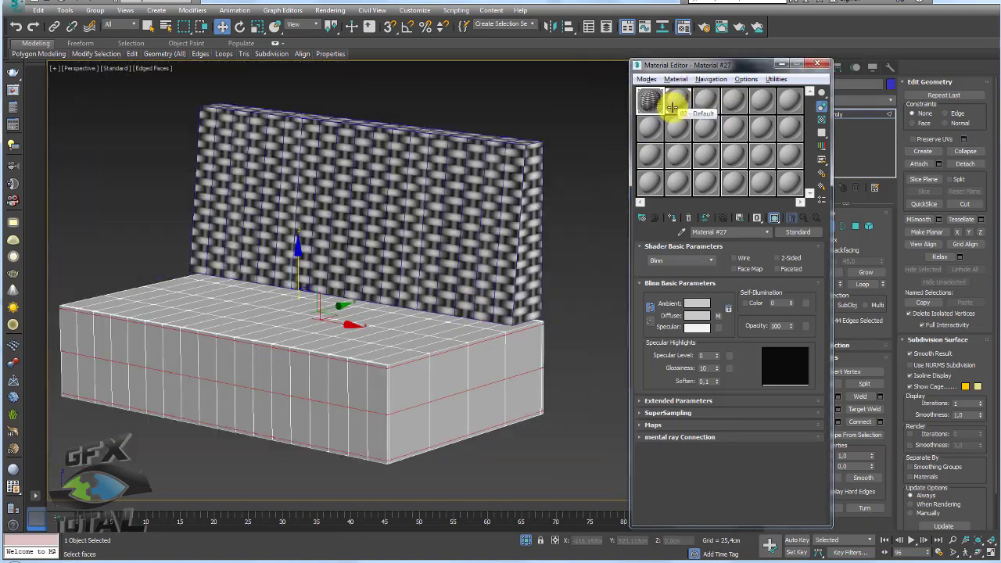
drag(659, 102, 536, 196)
click(780, 64)
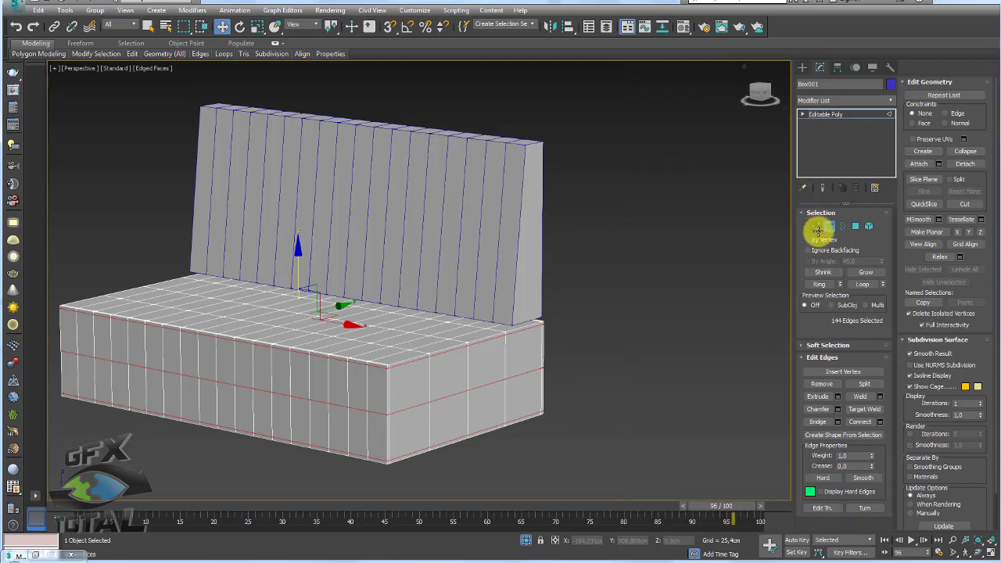
Attach the back wall piece to the seat box.
click(820, 114)
click(506, 217)
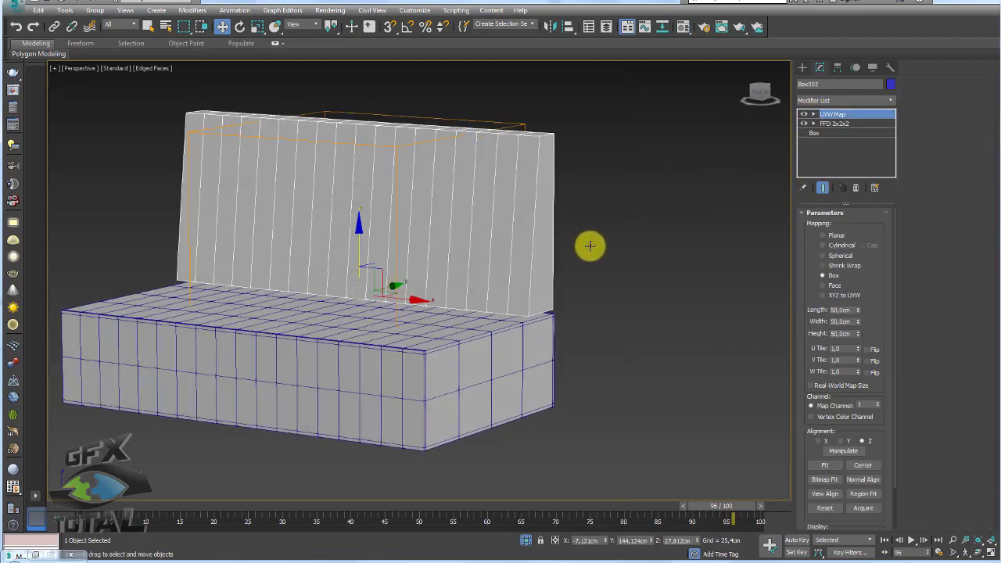
click(462, 356)
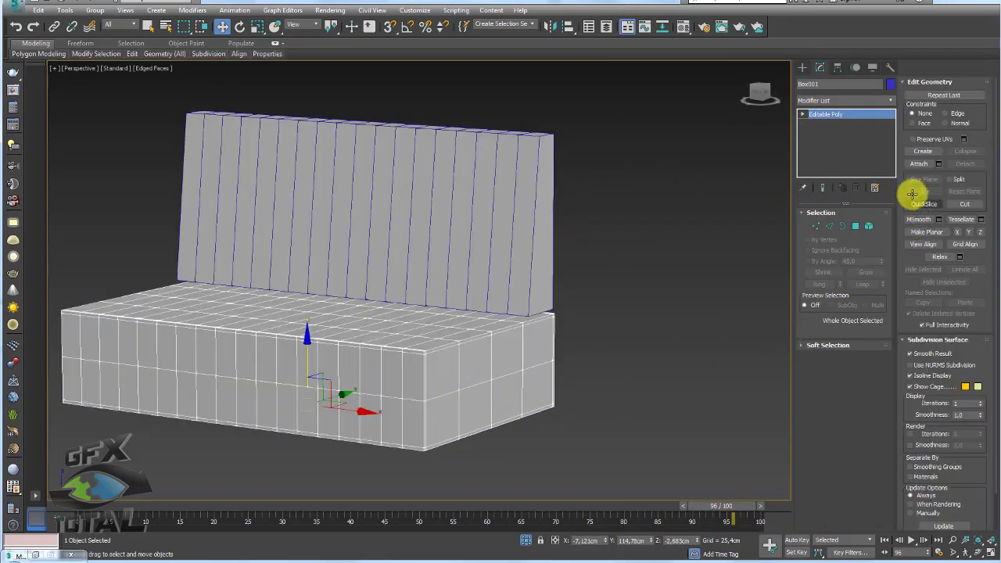
click(918, 163)
click(527, 232)
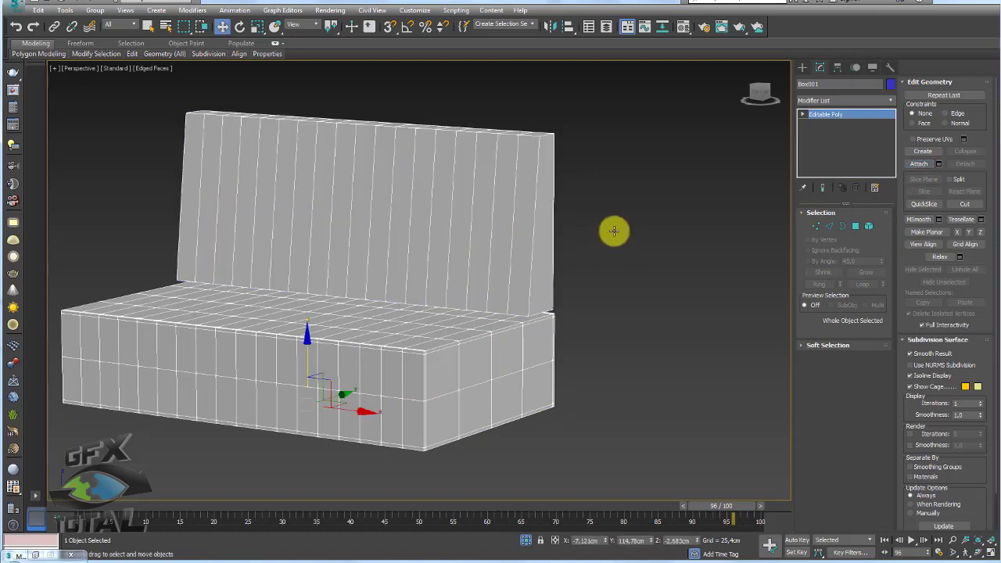
Connect the back wall's edge ring with more horizontal loops at reduced pinch.
click(829, 226)
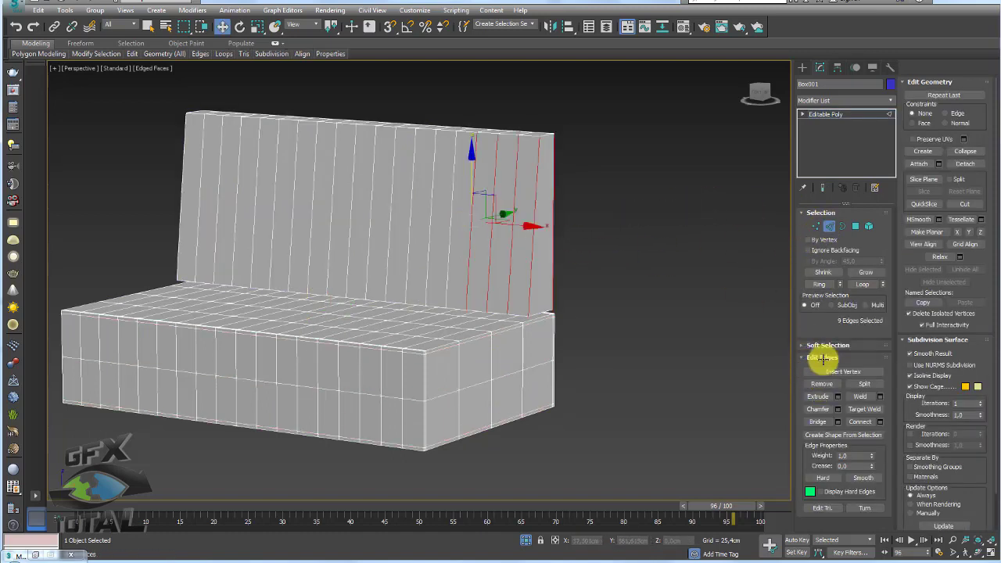
click(818, 283)
click(880, 421)
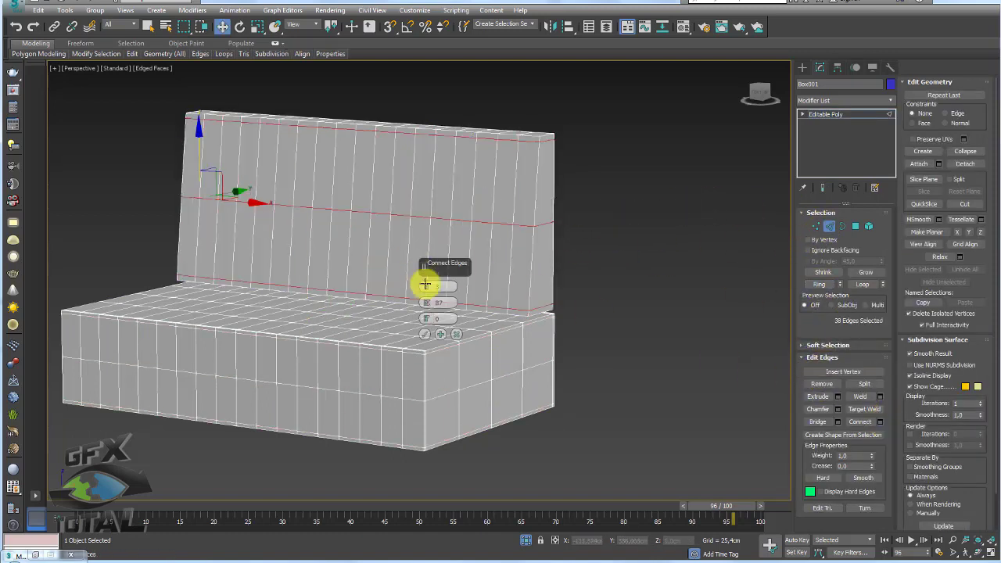
drag(429, 284, 429, 273)
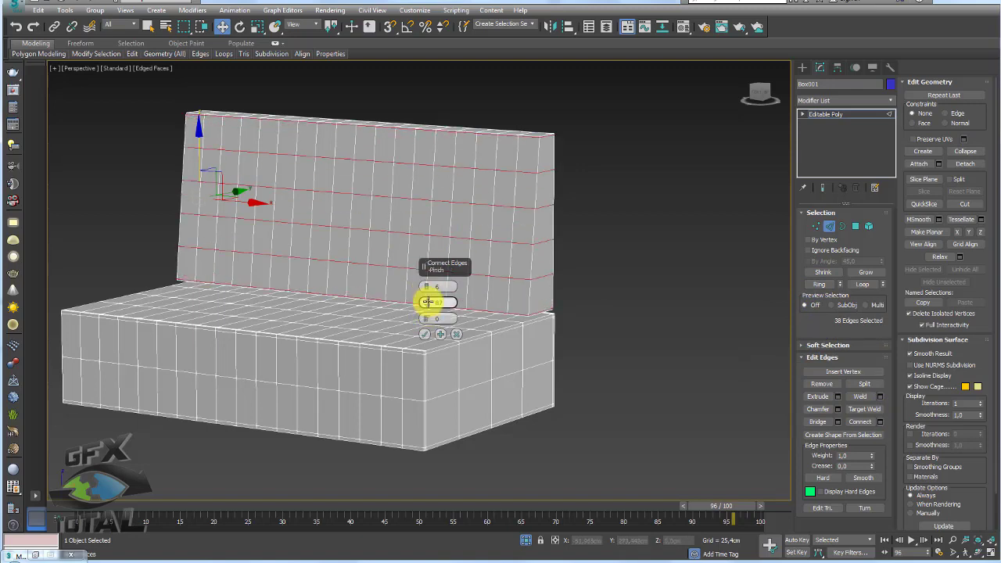
drag(429, 306, 429, 334)
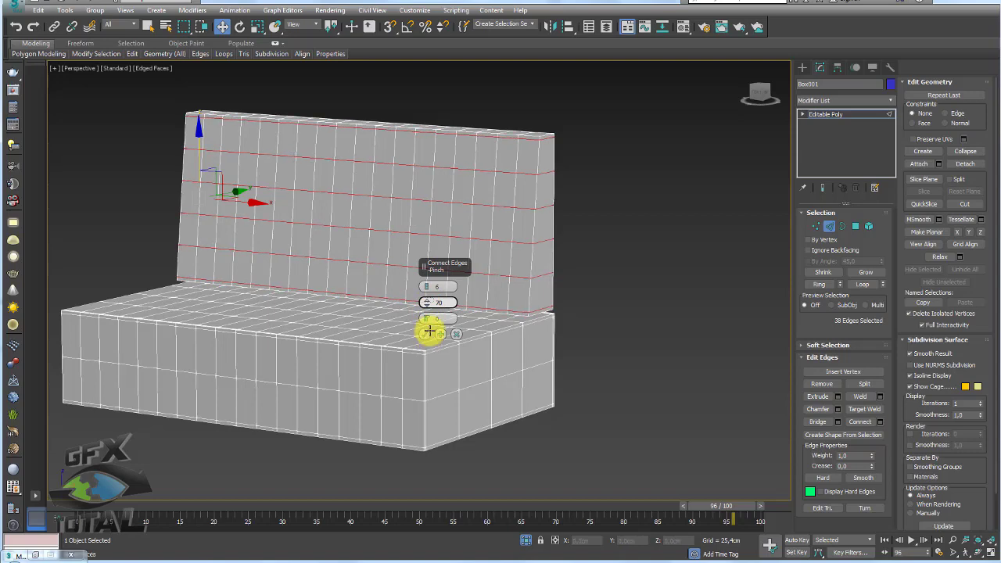
click(423, 333)
Connect the backrest corner edge ring with a single loop.
alt+middle_drag(435, 302, 478, 185)
scroll(483, 185, up, 3)
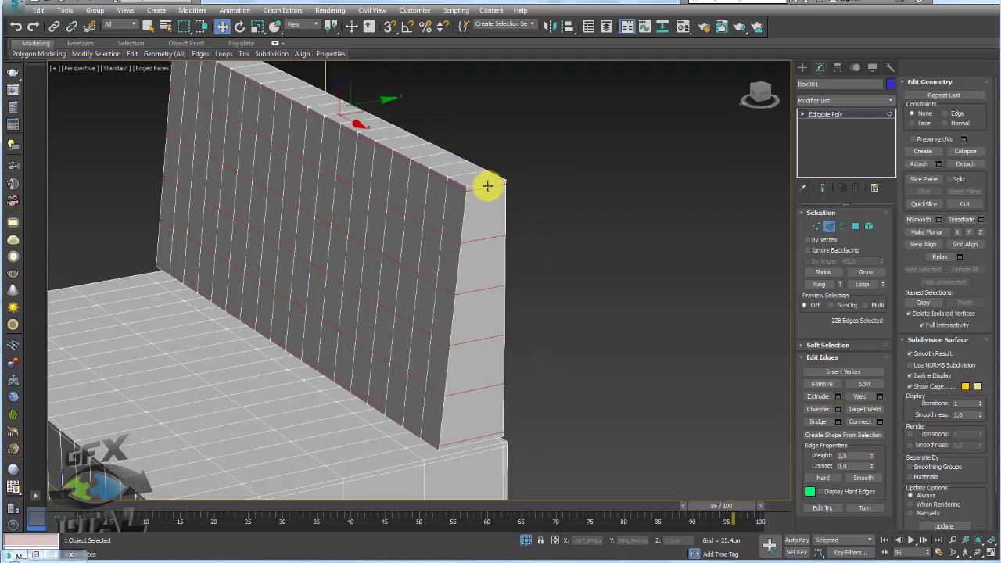
click(488, 185)
click(819, 284)
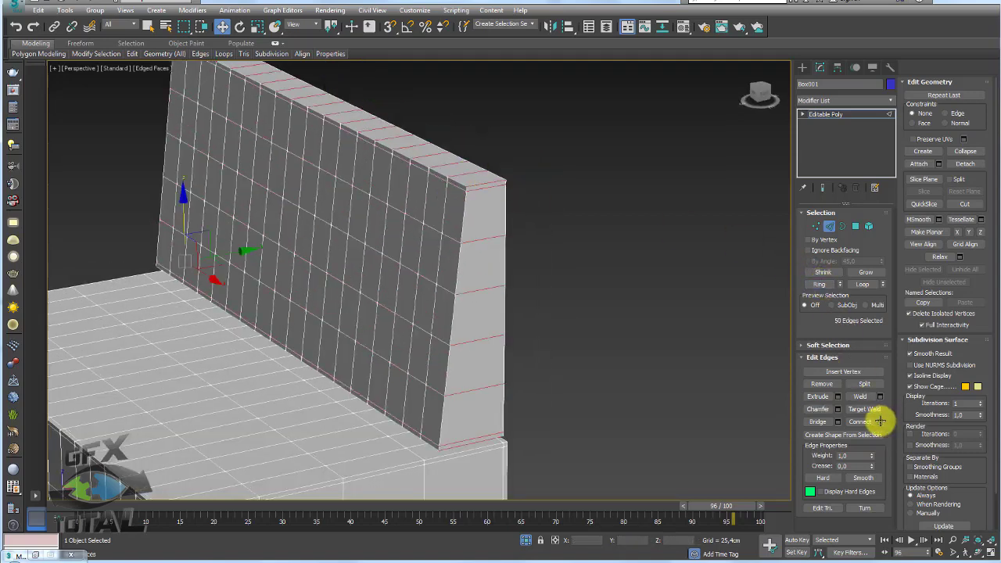
click(880, 421)
drag(426, 288, 429, 264)
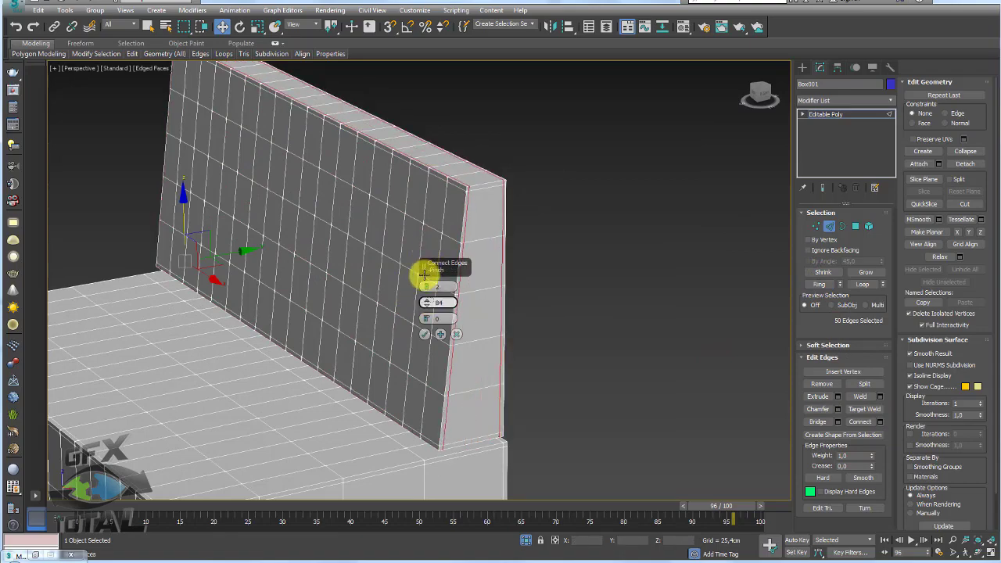
click(425, 334)
mouse_move(419, 336)
alt+middle_down()
mouse_move(458, 290)
mouse_move(493, 292)
mouse_move(511, 310)
mouse_move(503, 274)
alt+middle_up()
scroll(502, 274, down, 3)
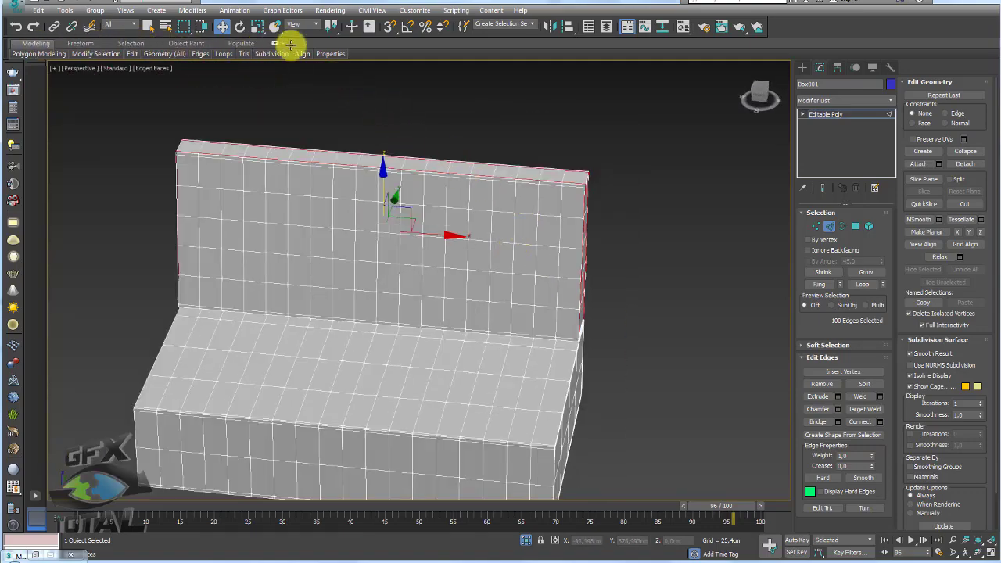
click(275, 43)
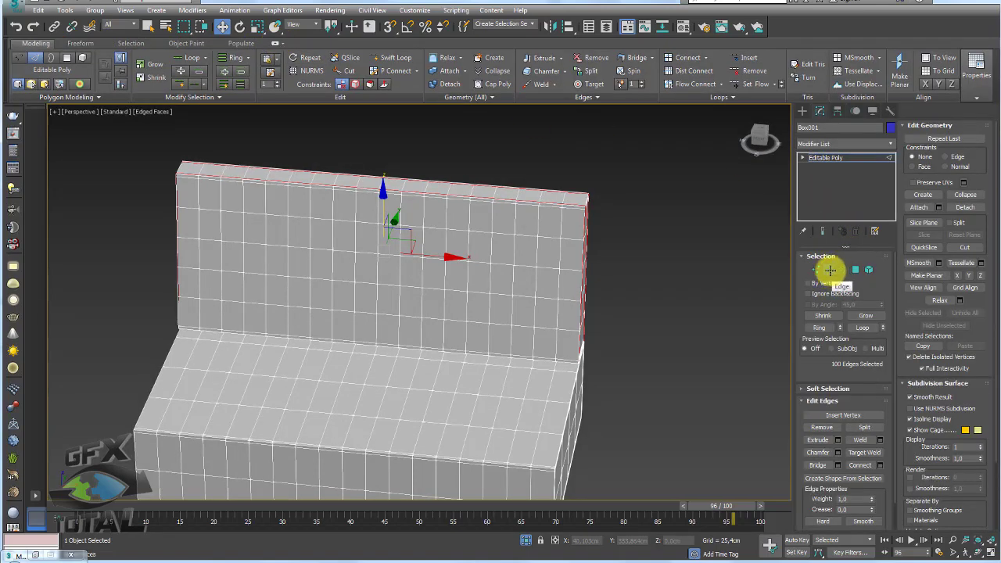
Use Swift Loop to add support loops below the top front edge and near the top-left corner.
click(388, 54)
alt+middle_drag(608, 216, 584, 213)
scroll(584, 213, up, 5)
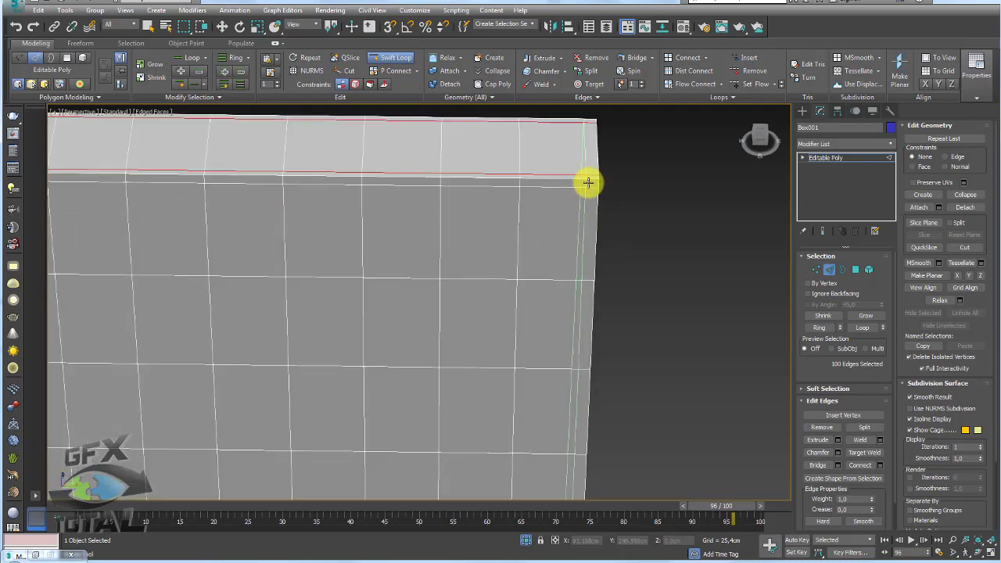
click(592, 181)
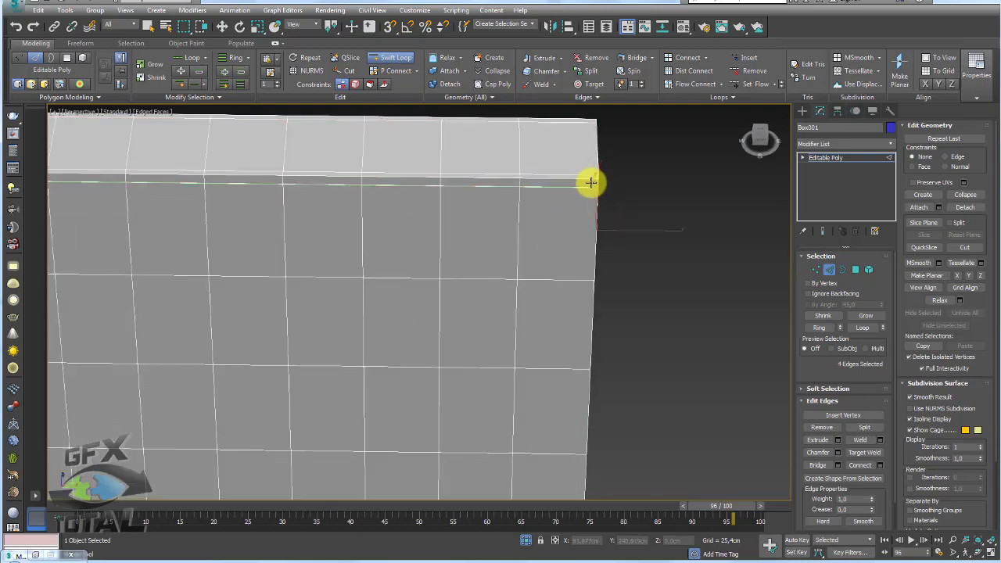
scroll(590, 180, down, 3)
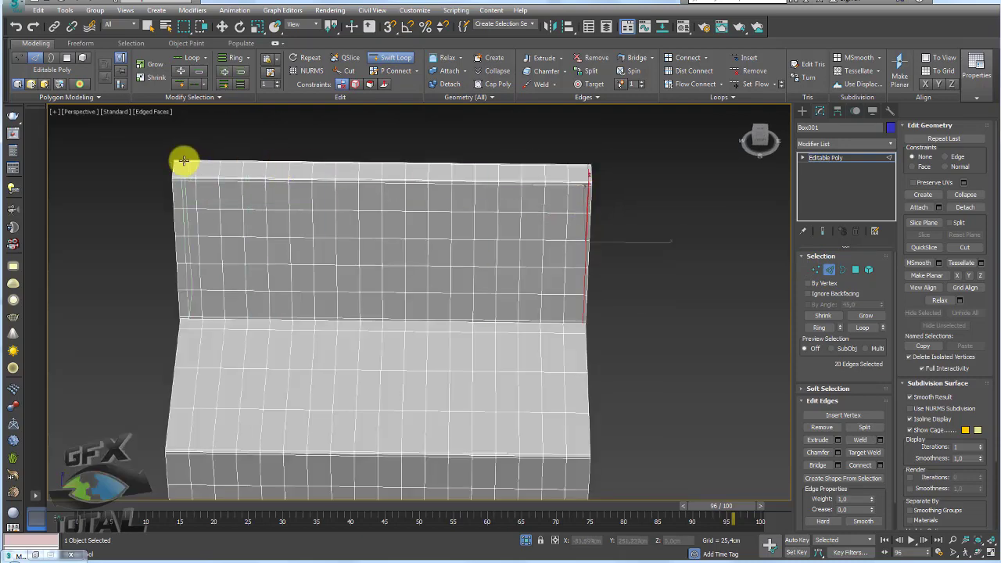
scroll(289, 208, up, 4)
click(289, 208)
scroll(253, 239, down, 1)
scroll(252, 246, down, 2)
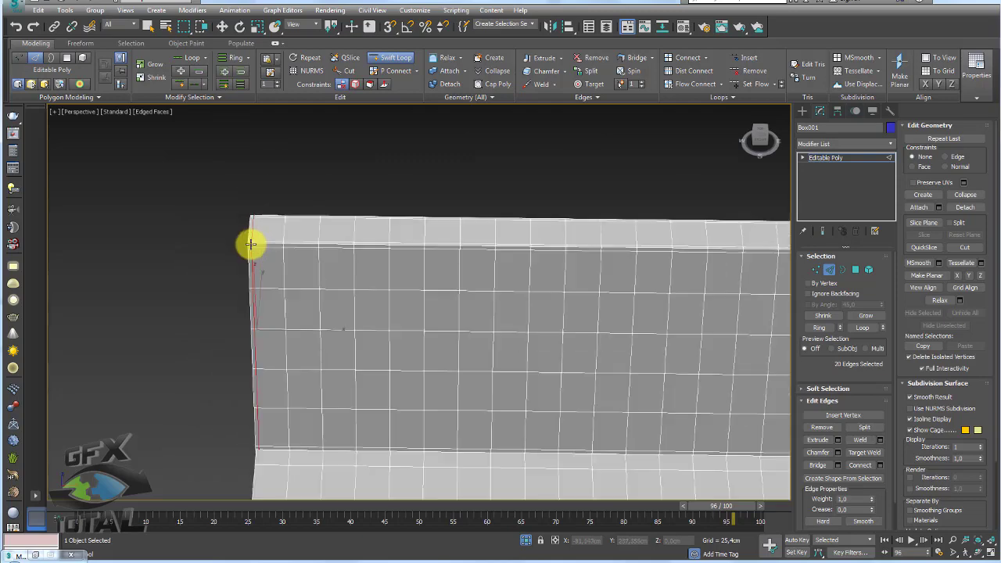
scroll(261, 272, down, 3)
scroll(360, 290, up, 5)
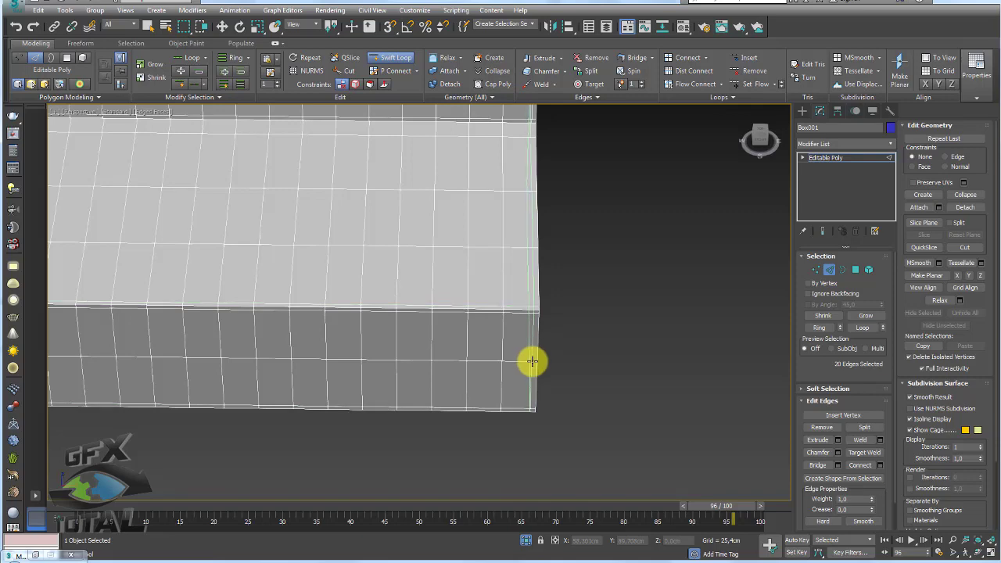
scroll(324, 328, down, 5)
scroll(451, 368, up, 5)
scroll(497, 334, up, 1)
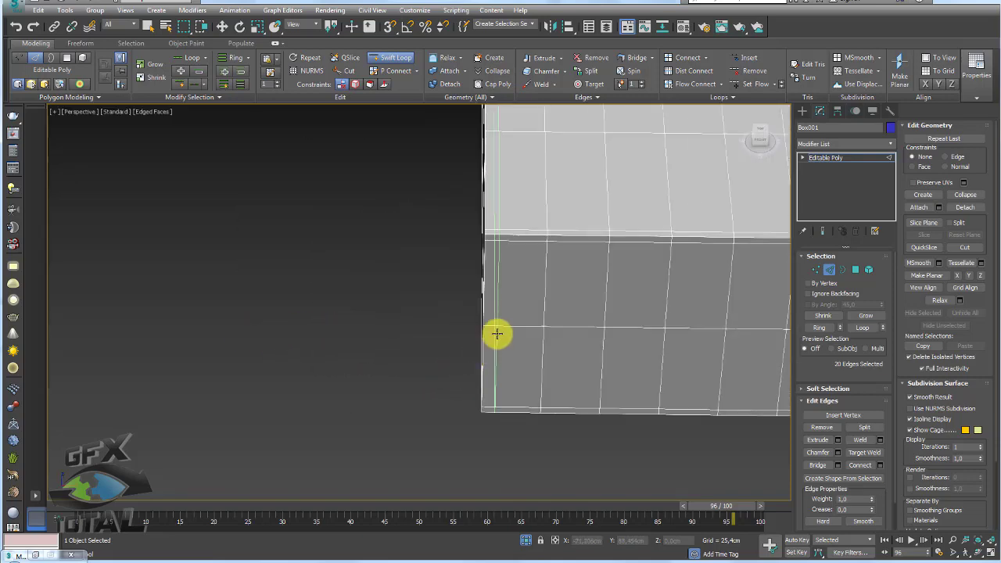
scroll(493, 326, down, 5)
Return to the Move tool and the Editable Poly object level.
key(w)
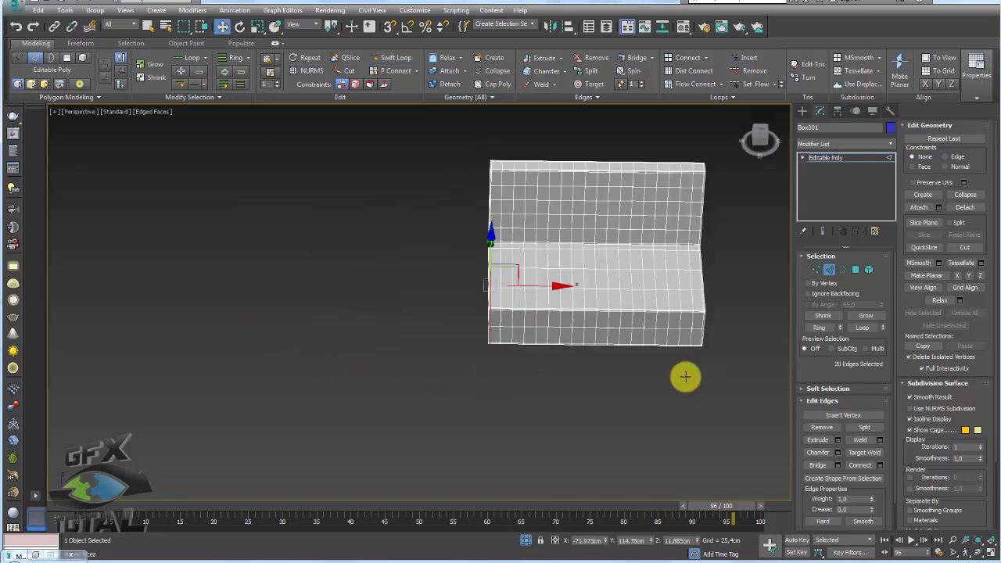
alt+middle_drag(683, 373, 610, 342)
click(823, 162)
Add TurboSmooth to the sofa box, enable Isoline Display, and hide edged faces with F4.
mouse_move(699, 230)
alt+middle_down()
mouse_move(579, 302)
mouse_move(540, 283)
mouse_move(638, 347)
mouse_move(616, 310)
alt+middle_up()
scroll(541, 283, up, 3)
scroll(529, 300, down, 3)
key(ctrl+t)
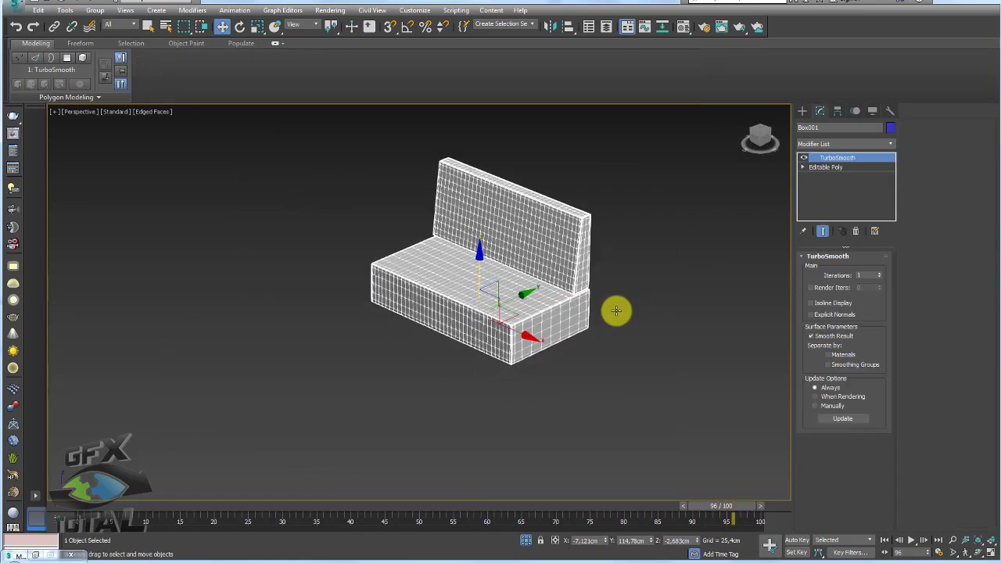
click(825, 302)
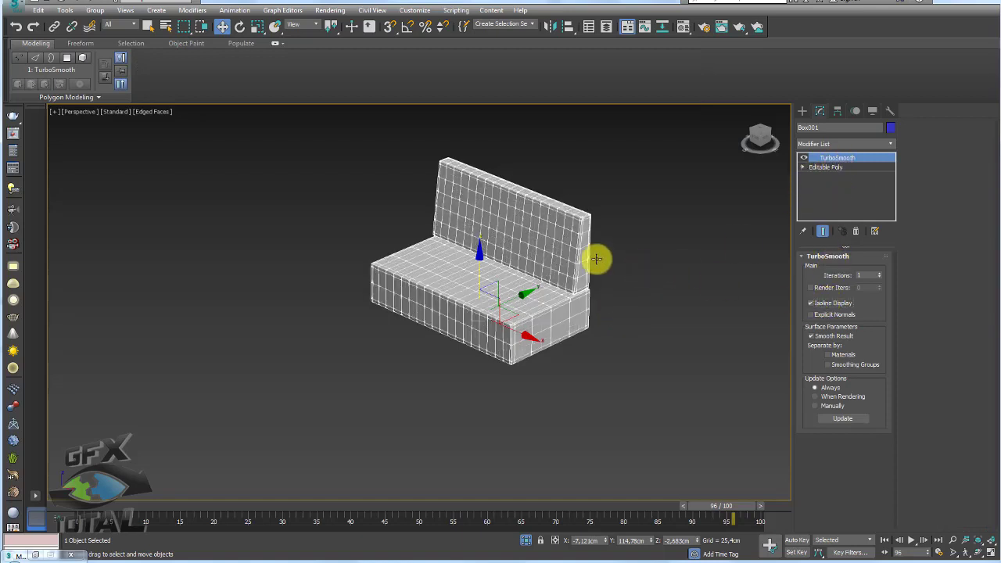
key(F4)
scroll(554, 286, up, 5)
mouse_move(594, 305)
alt+middle_down()
mouse_move(555, 283)
mouse_move(516, 295)
alt+middle_up()
scroll(563, 264, down, 3)
scroll(516, 295, up, 2)
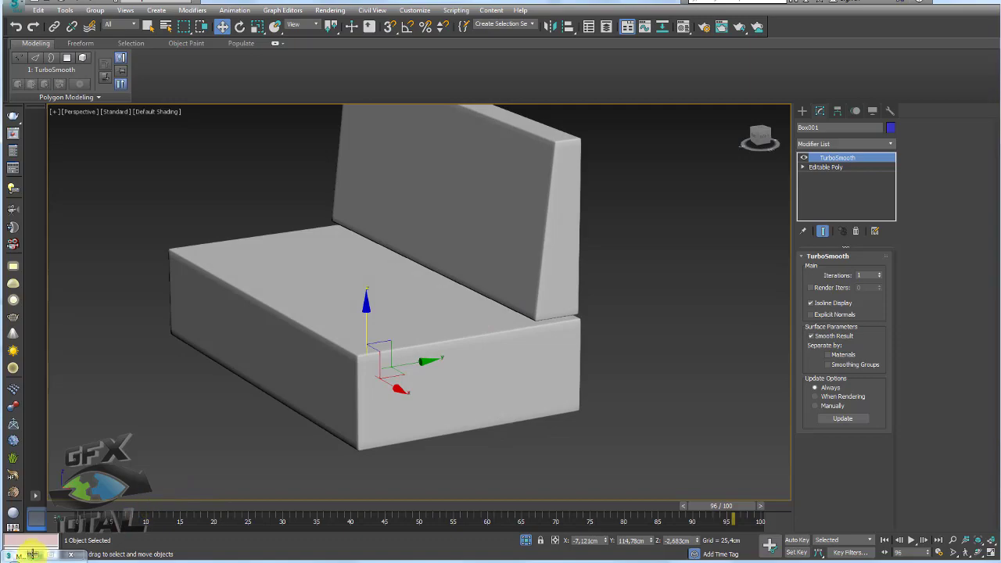
Apply the woven material to the sofa and set its Diffuse map tiling to 5 in U and V.
click(673, 27)
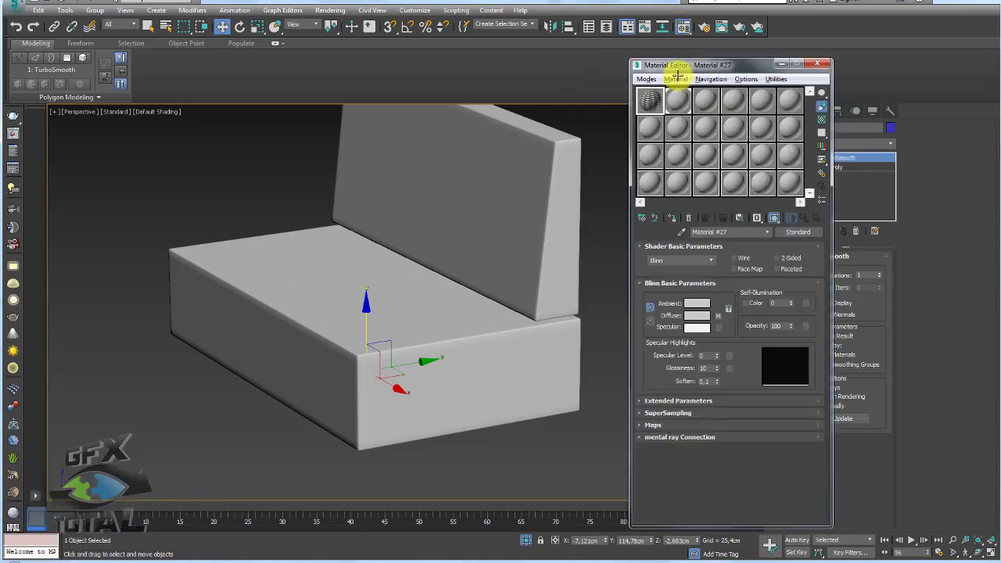
mouse_move(519, 227)
alt+middle_down()
mouse_move(553, 279)
mouse_move(603, 190)
alt+middle_up()
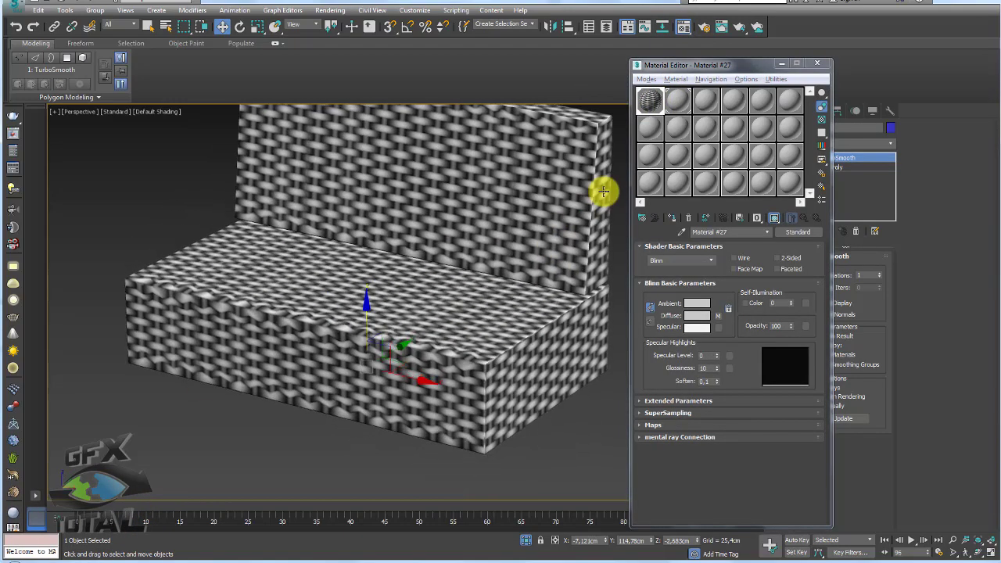
click(647, 102)
click(719, 314)
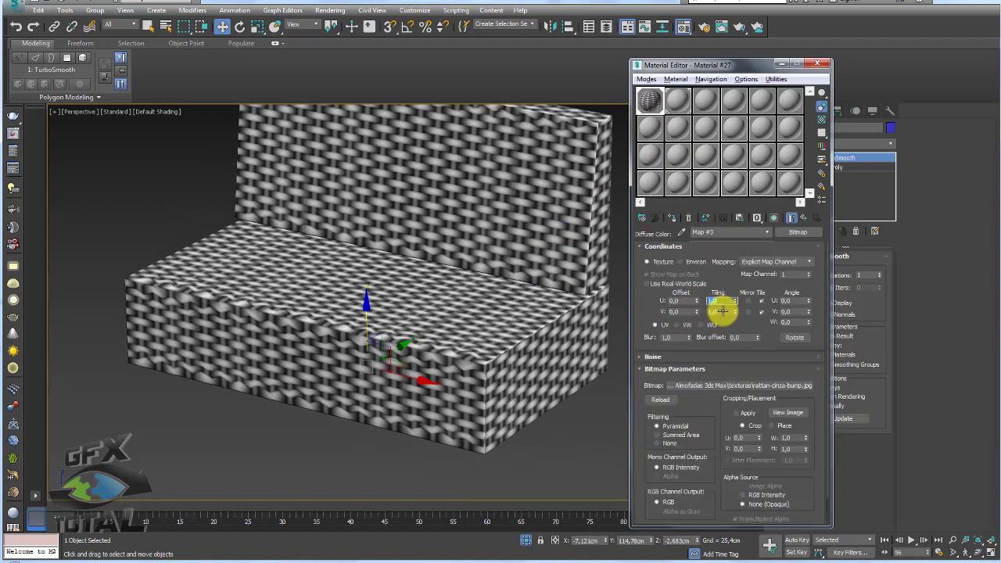
text(5)
key(Tab)
text(5)
key(Return)
Show edged faces on the textured sofa with F4 and close the Material Editor.
alt+middle_drag(480, 333, 453, 335)
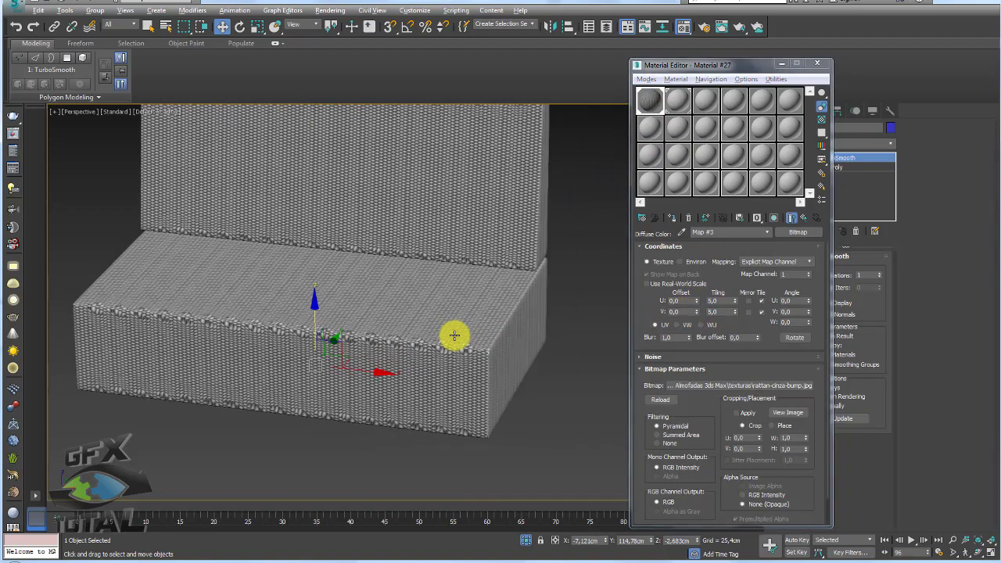
scroll(454, 335, up, 2)
scroll(501, 340, up, 5)
scroll(461, 336, up, 1)
scroll(399, 330, up, 3)
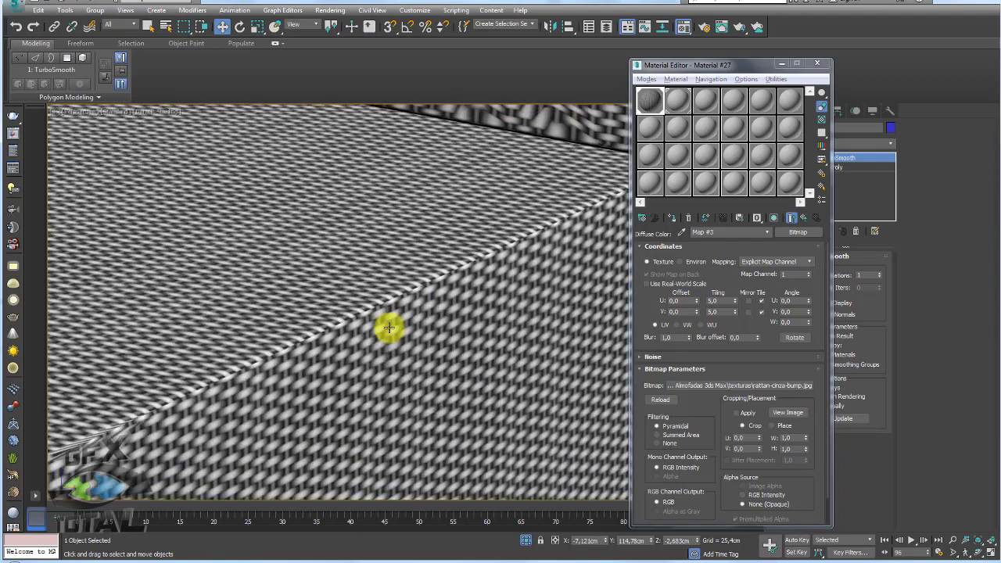
scroll(389, 329, down, 5)
scroll(383, 322, down, 3)
scroll(368, 324, down, 1)
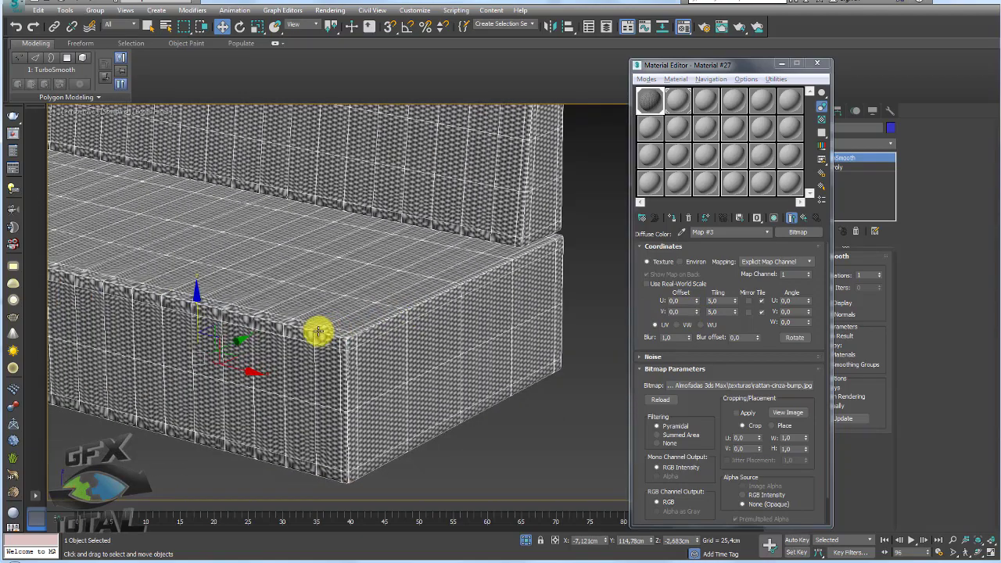
scroll(319, 331, up, 2)
scroll(332, 337, up, 2)
scroll(352, 344, up, 2)
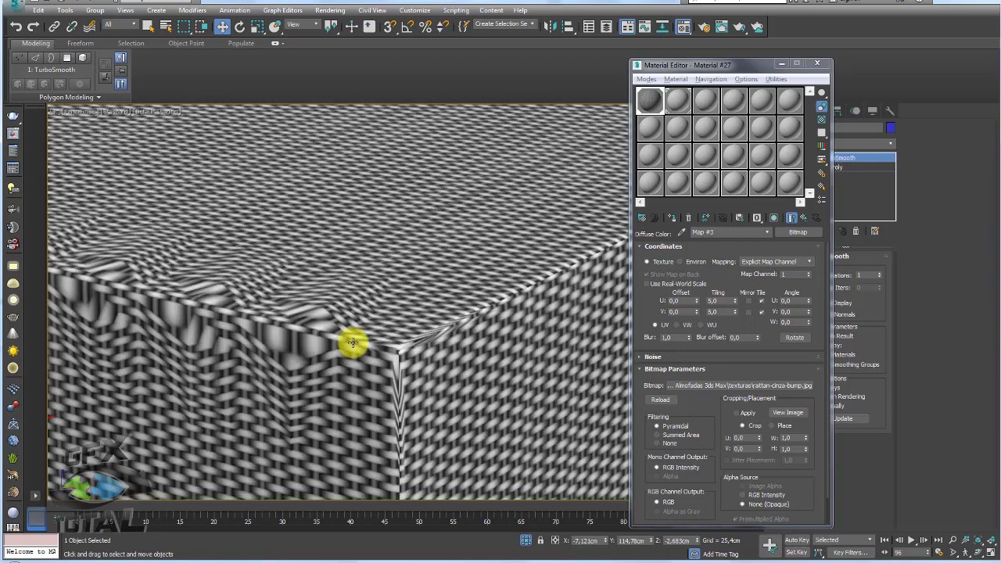
key(F4)
scroll(348, 343, up, 2)
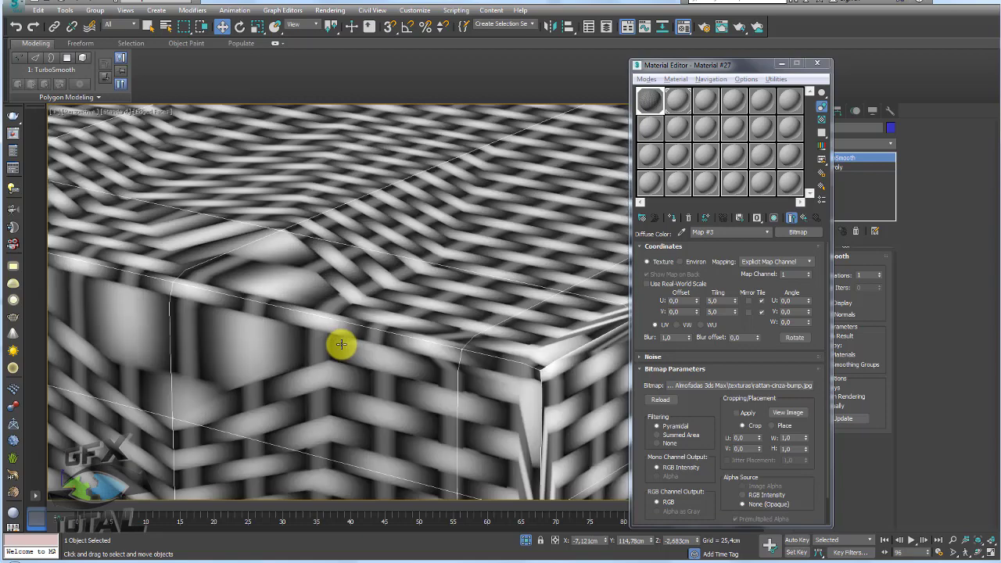
scroll(337, 335, down, 1)
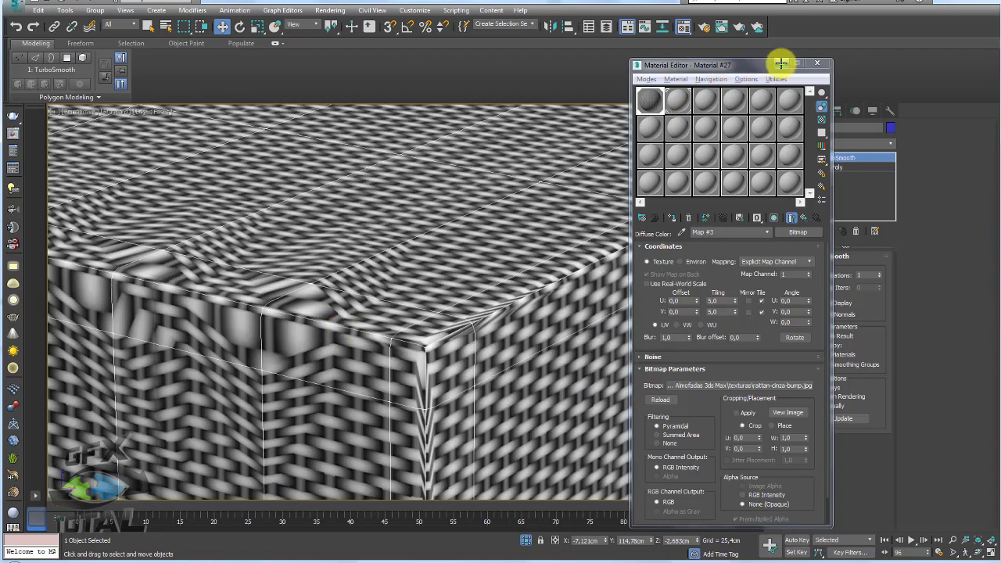
key(m)
scroll(540, 250, down, 3)
scroll(563, 279, down, 3)
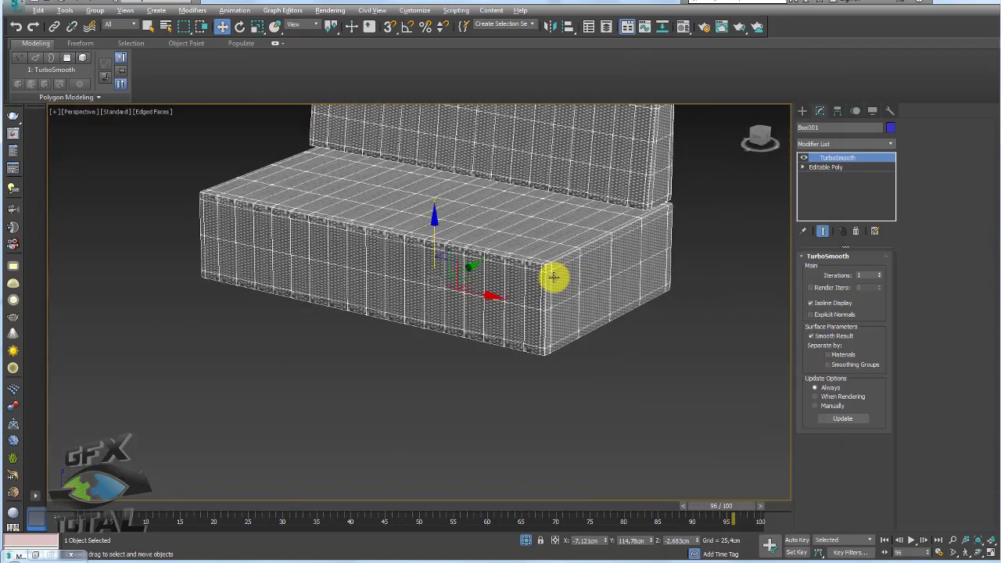
mouse_move(553, 277)
alt+middle_down()
mouse_move(583, 326)
mouse_move(532, 316)
alt+middle_up()
Go to the Editable Poly level beneath TurboSmooth on the sofa frame.
alt+middle_drag(504, 264, 563, 282)
click(826, 166)
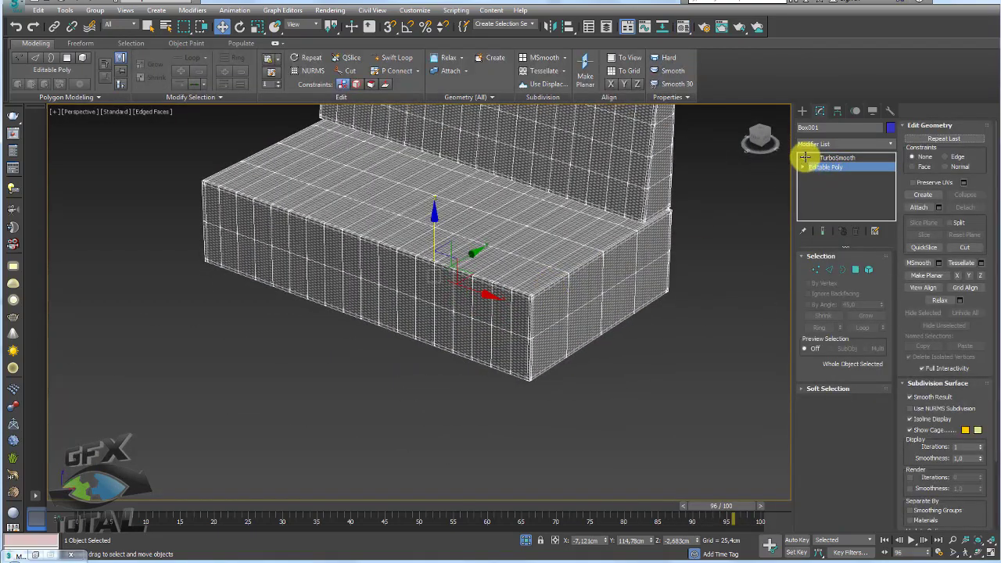
scroll(485, 297, up, 4)
scroll(559, 223, up, 2)
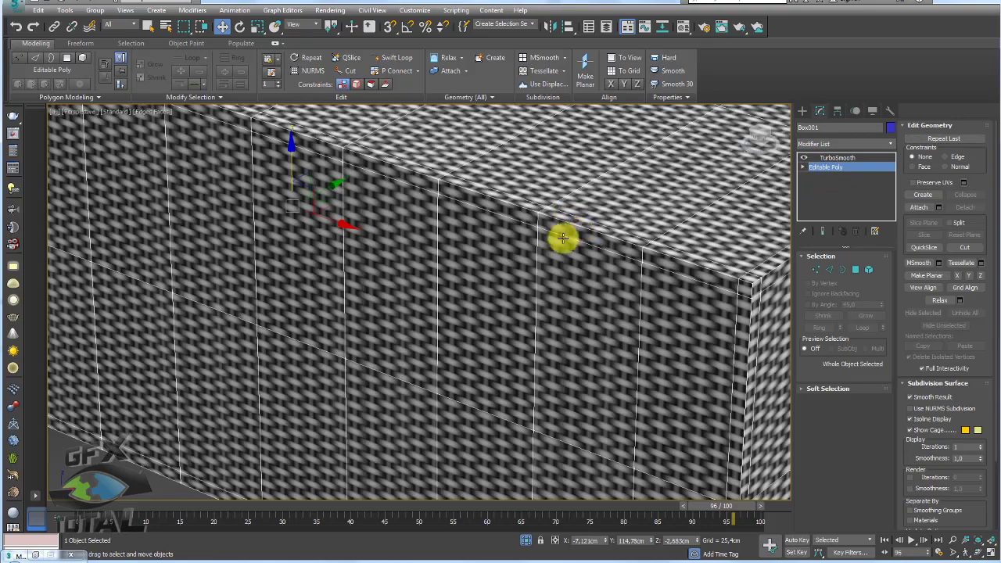
alt+middle_drag(563, 238, 529, 251)
scroll(643, 221, down, 4)
scroll(674, 214, down, 2)
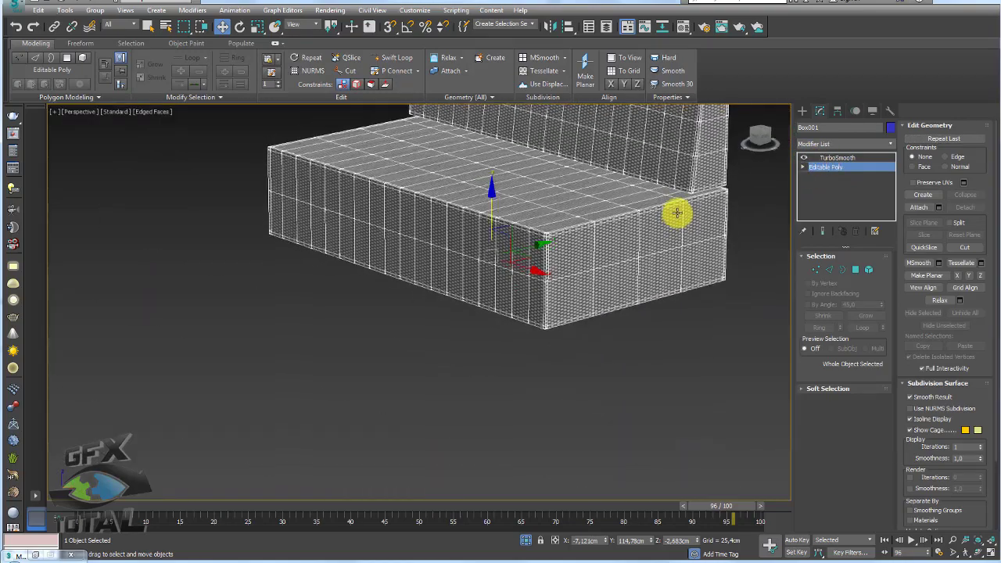
scroll(751, 219, down, 2)
Add a UVW Map modifier to the sofa from the modifier list.
click(891, 145)
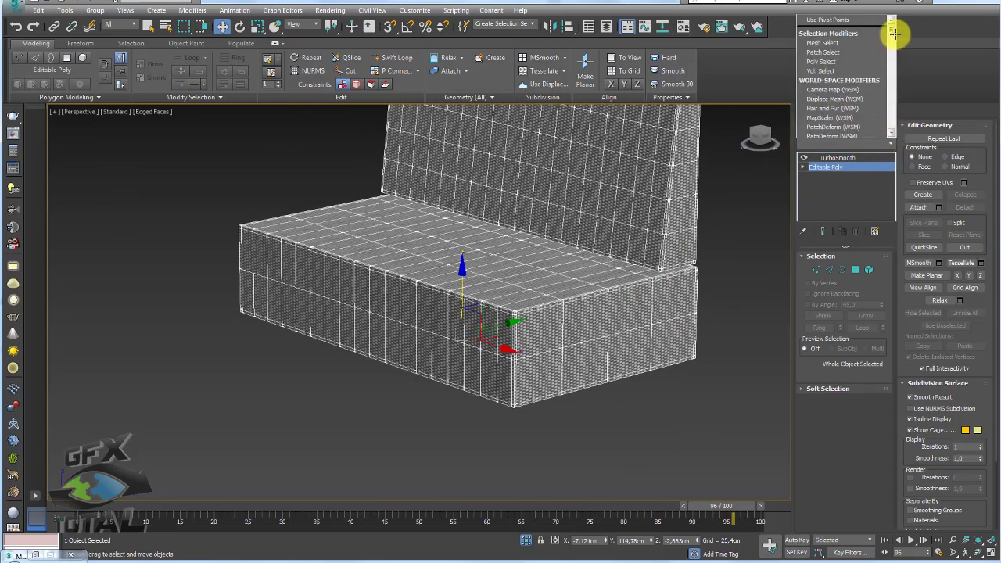
drag(893, 34, 890, 123)
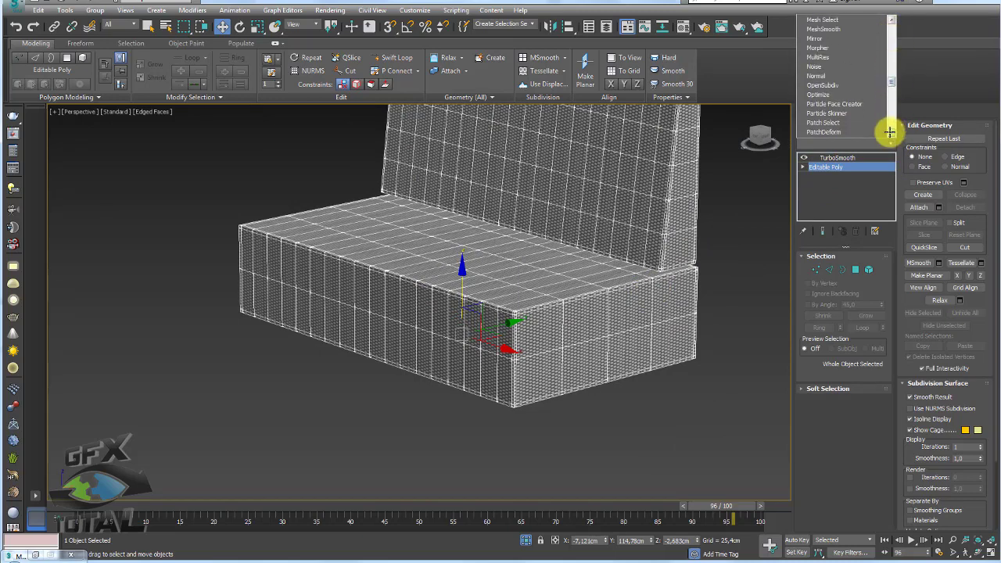
click(890, 145)
click(891, 144)
drag(889, 161, 869, 470)
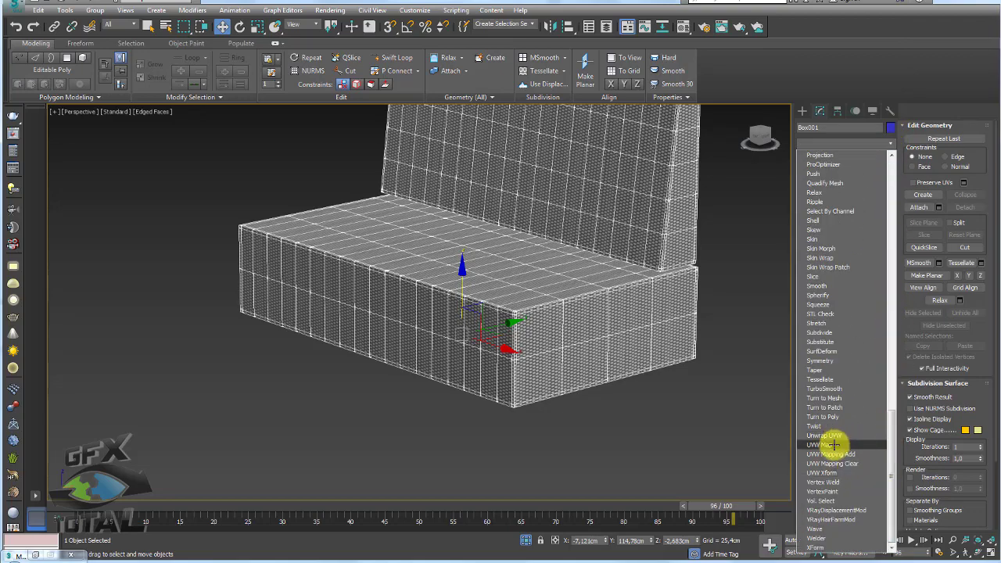
click(830, 444)
Switch UVW Map to Box with 50 cm length, width and height, then select TurboSmooth.
alt+middle_drag(574, 301, 675, 257)
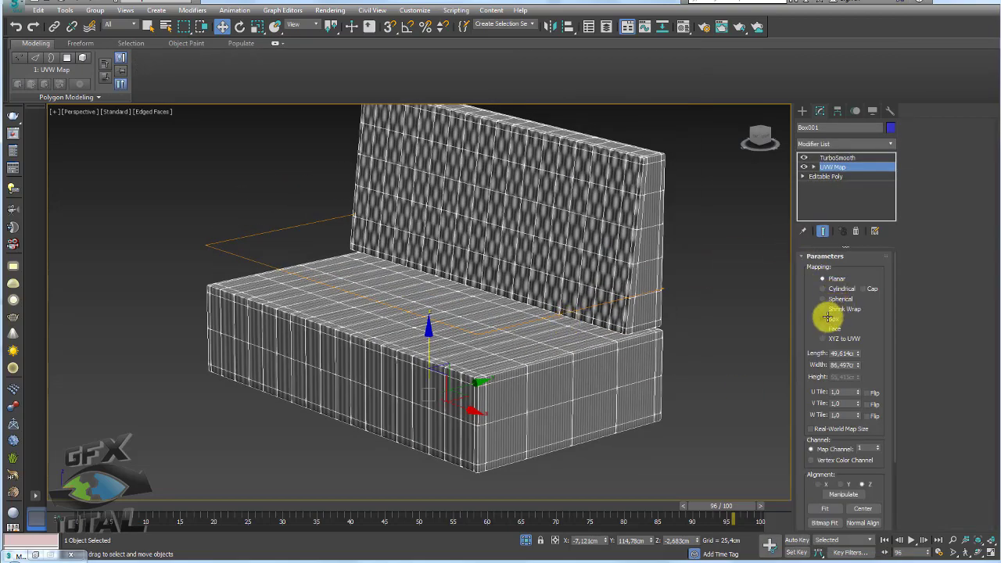
click(827, 318)
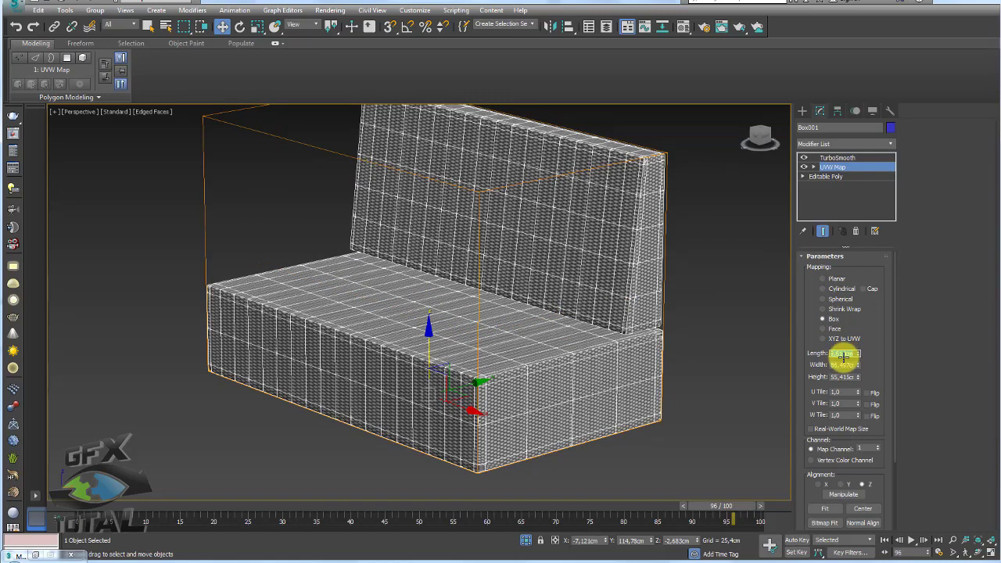
text(50)
click(843, 364)
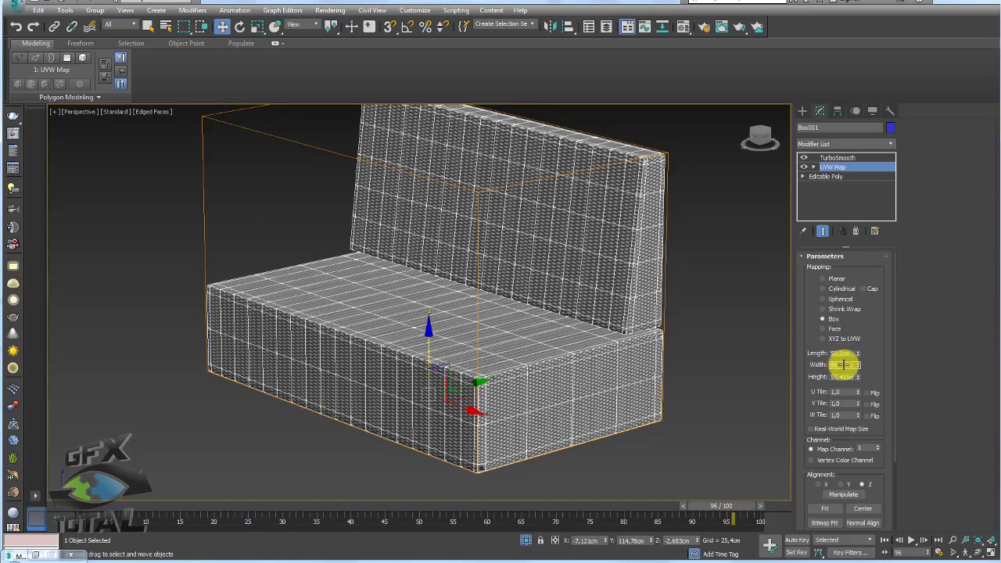
click(844, 376)
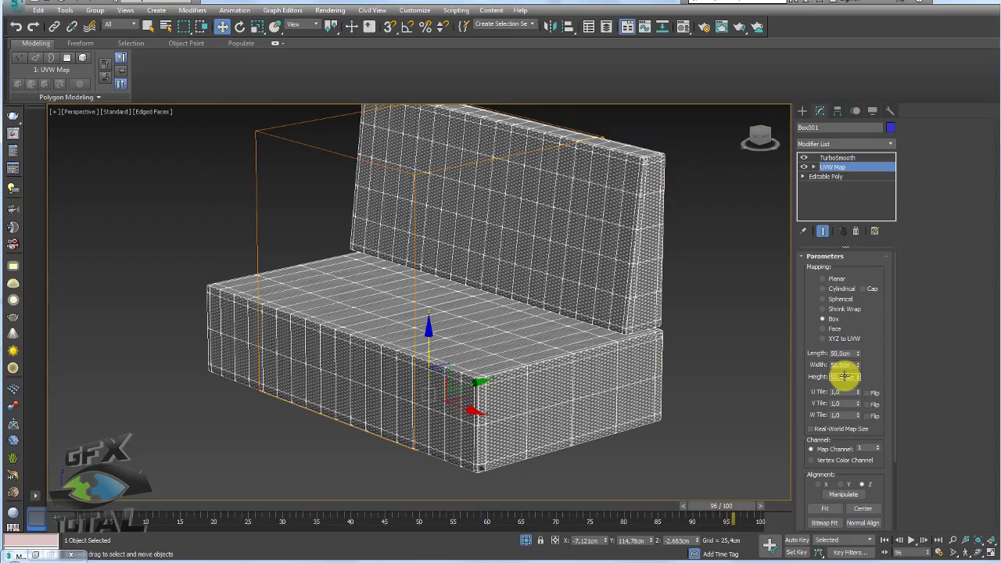
text(50)
mouse_move(704, 339)
alt+middle_down()
mouse_move(659, 312)
mouse_move(713, 312)
mouse_move(704, 313)
alt+middle_up()
click(813, 157)
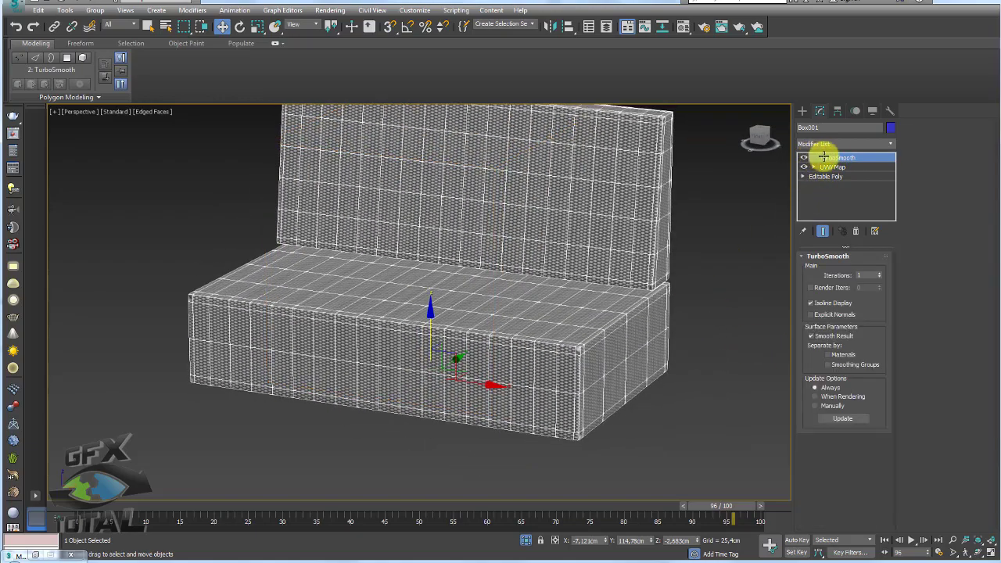
Zoom in and toggle the sofa's smoothing off and on to compare the woven texture.
scroll(429, 349, up, 3)
scroll(470, 308, up, 3)
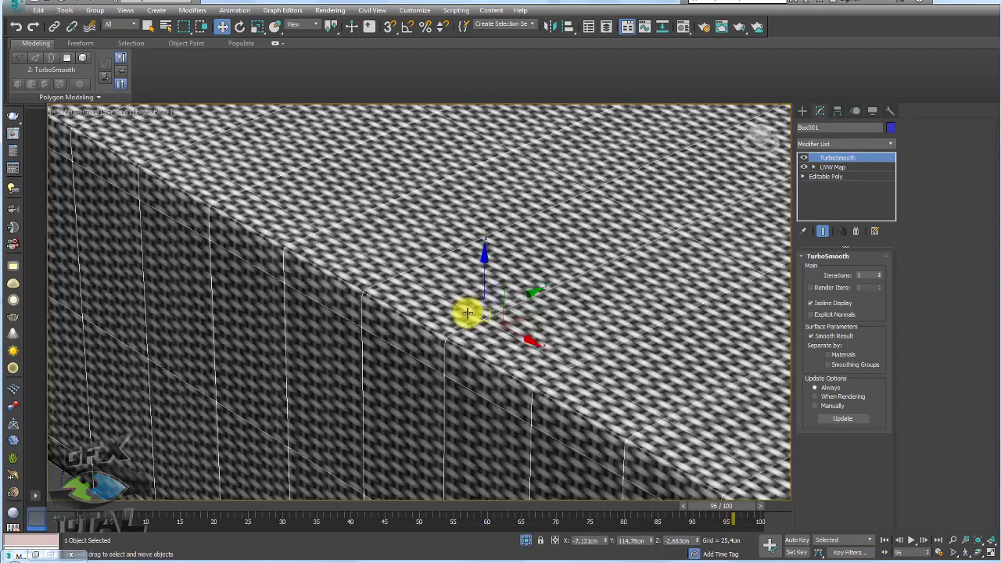
scroll(674, 236, up, 2)
click(804, 157)
click(804, 157)
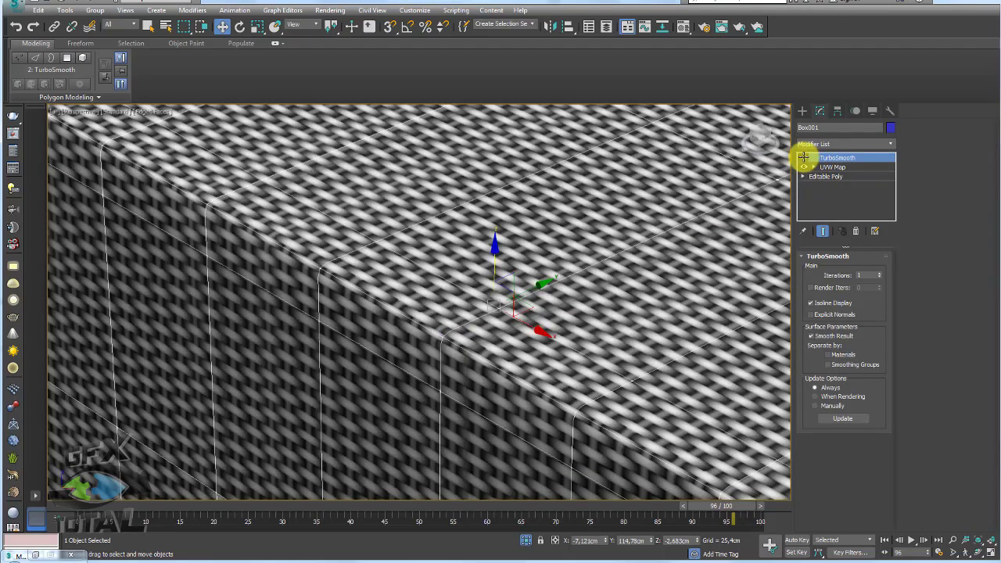
scroll(520, 257, down, 3)
scroll(527, 282, down, 2)
scroll(519, 279, down, 2)
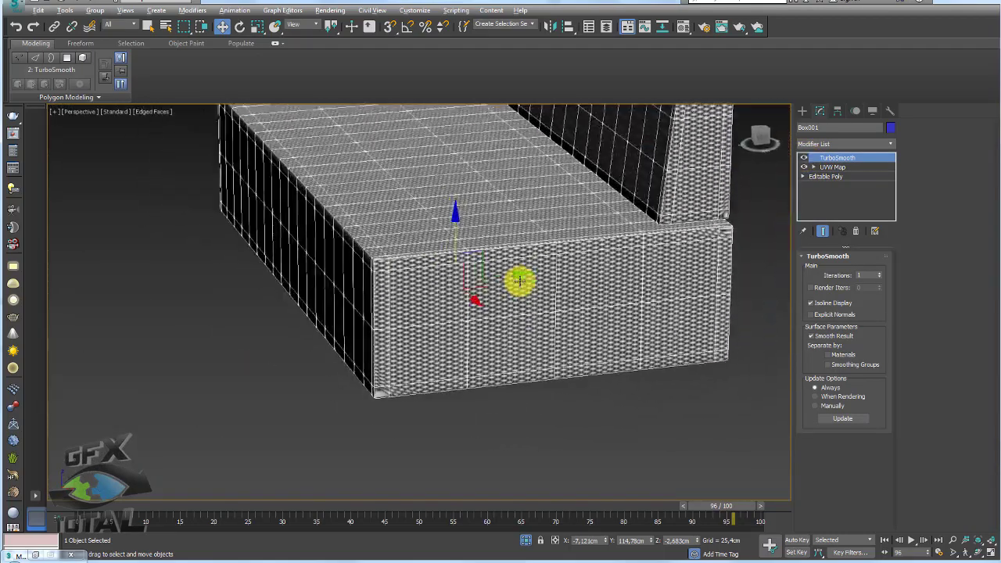
scroll(458, 290, down, 3)
scroll(458, 290, down, 2)
Show the texture mapping settings and gizmo, viewing the sofa from front and angled views.
alt+middle_drag(459, 290, 529, 308)
scroll(514, 268, up, 3)
scroll(536, 328, up, 2)
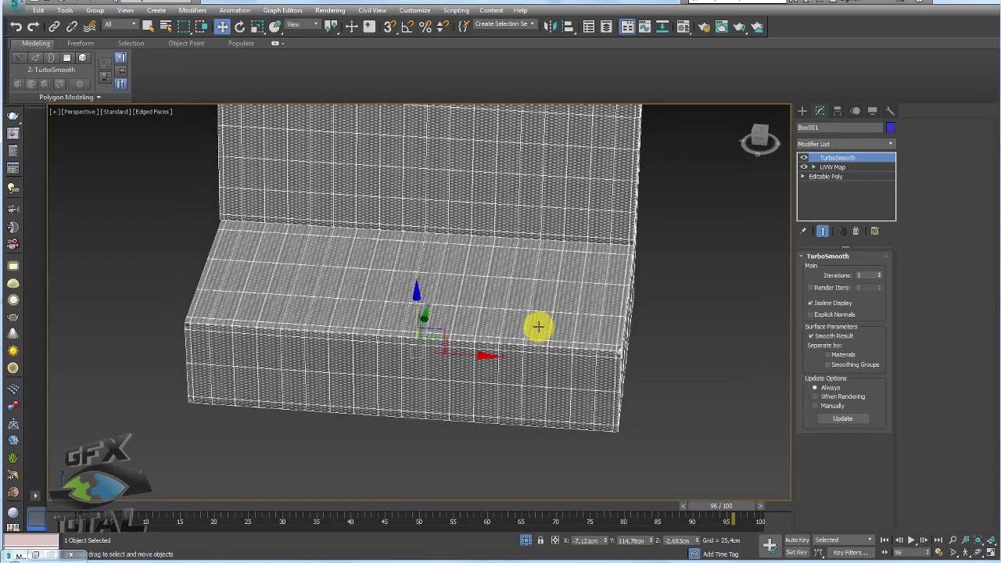
scroll(623, 272, up, 2)
click(834, 166)
alt+middle_drag(766, 204, 690, 221)
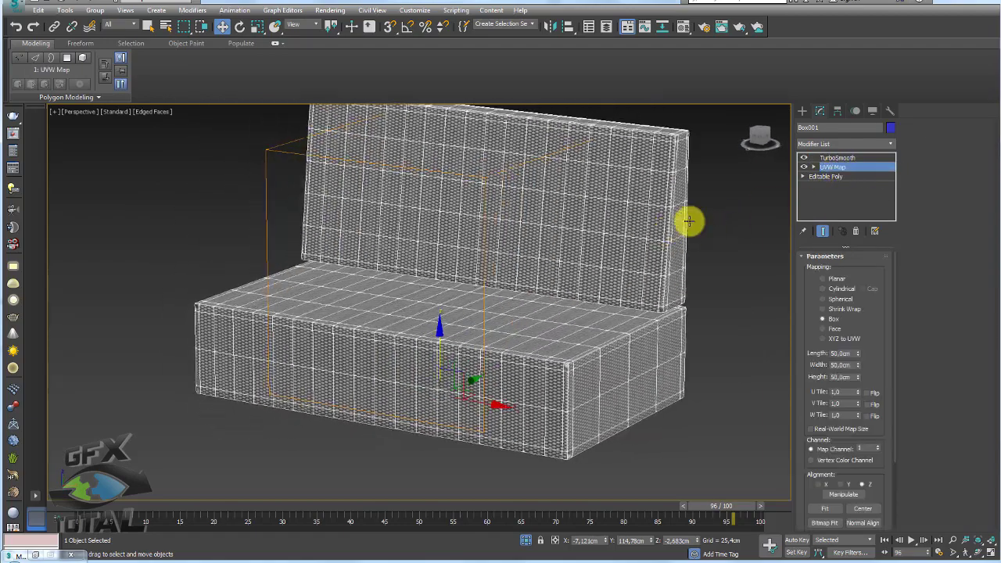
scroll(664, 250, down, 5)
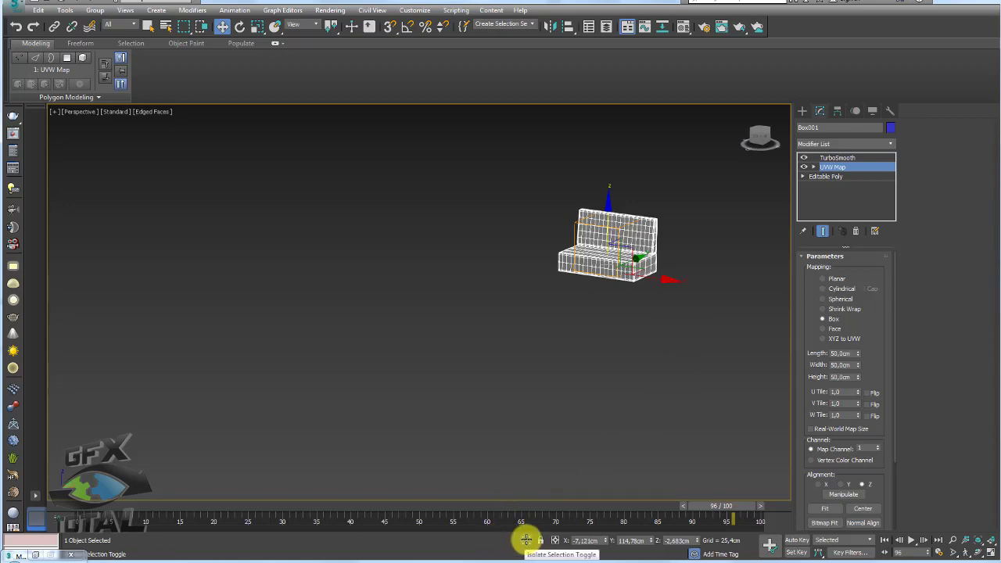
Exit Isolate Selection, then isolate the sofa together with the rug, hiding the TV.
click(526, 540)
scroll(555, 383, down, 4)
alt+middle_drag(554, 383, 599, 380)
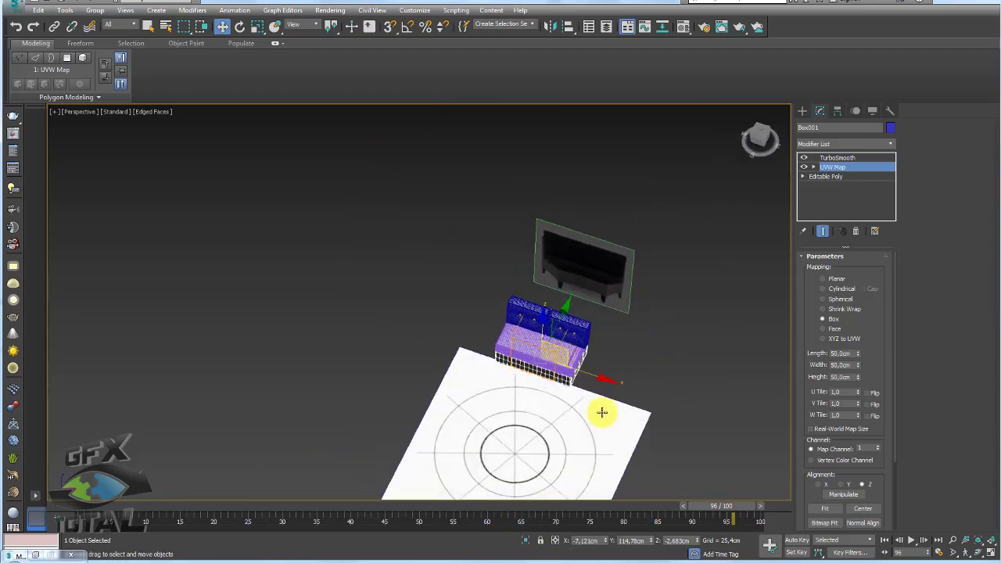
ctrl+click(583, 443)
click(524, 536)
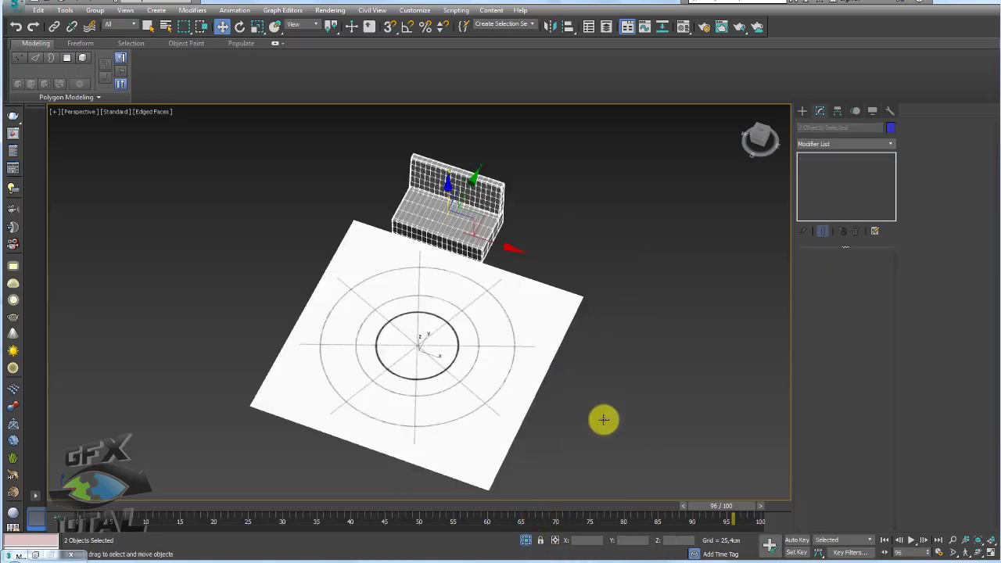
mouse_move(602, 420)
alt+middle_down()
mouse_move(554, 430)
mouse_move(653, 324)
alt+middle_up()
In Top view, add a Bend modifier to the sofa box from the Modifier List.
click(418, 206)
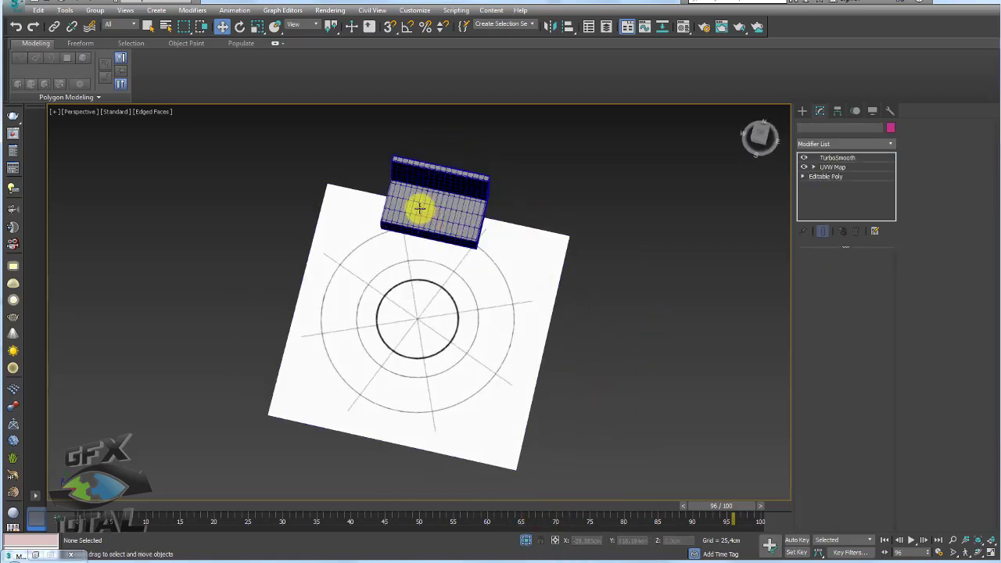
key(t)
key(z)
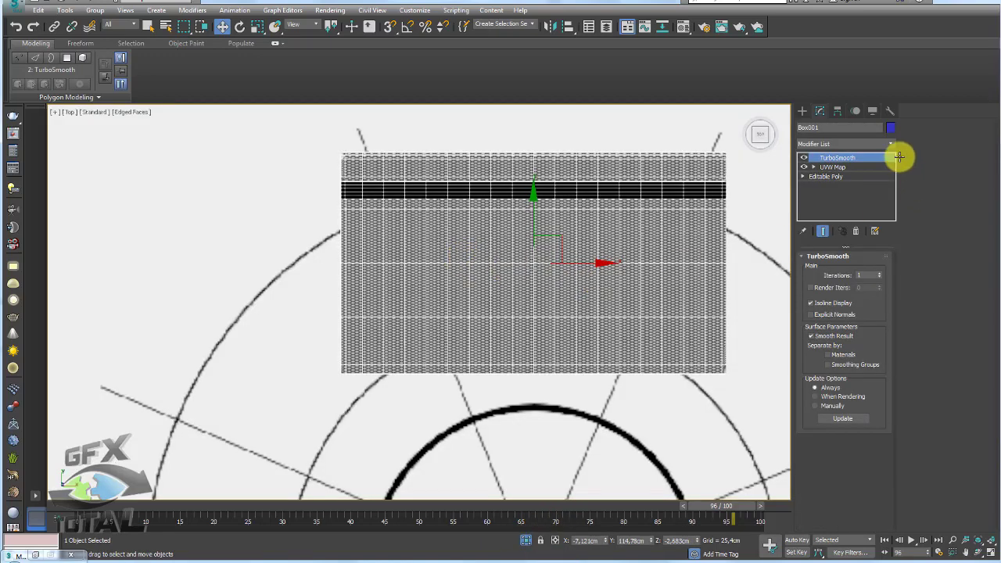
click(889, 143)
drag(893, 156, 889, 206)
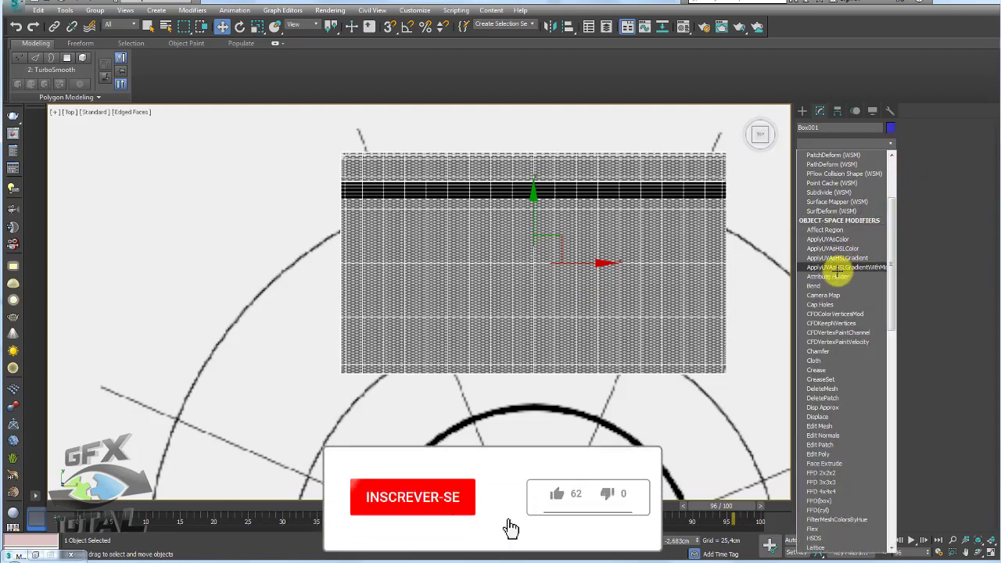
click(829, 282)
scroll(644, 263, down, 4)
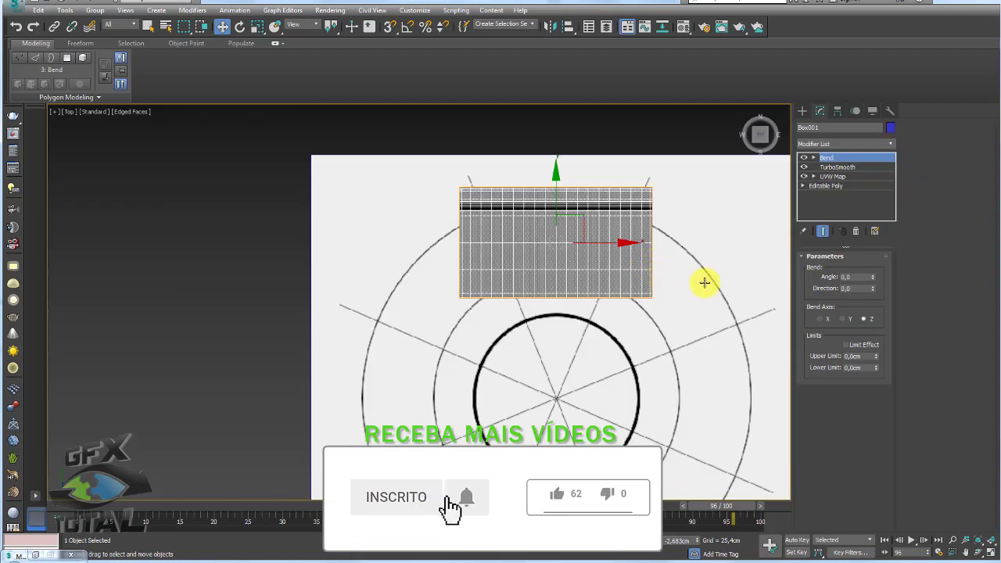
Scale and move the rug plane Plane001 so its circles sit beneath the sofa.
click(670, 326)
scroll(602, 362, down, 3)
key(r)
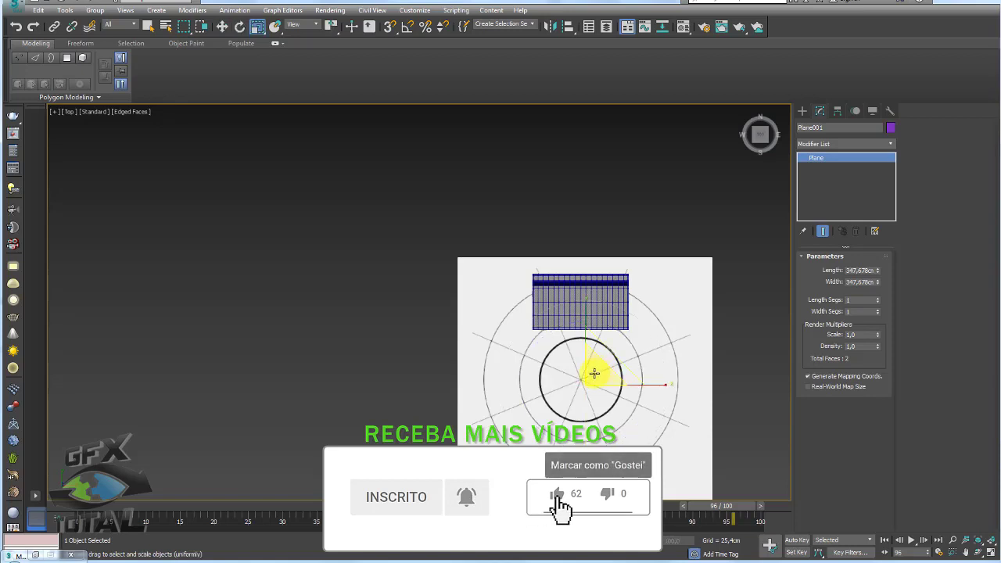
drag(610, 353, 648, 339)
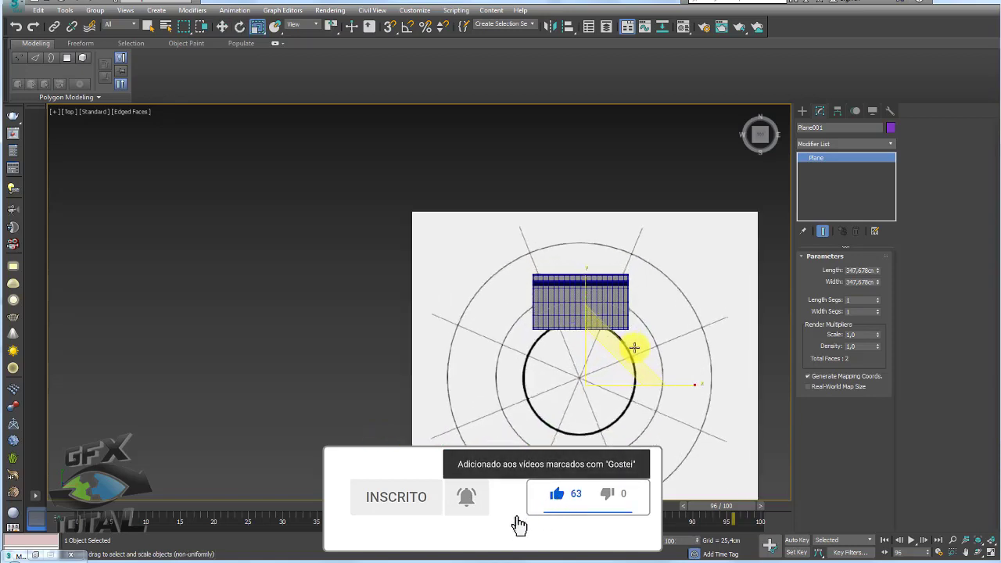
key(w)
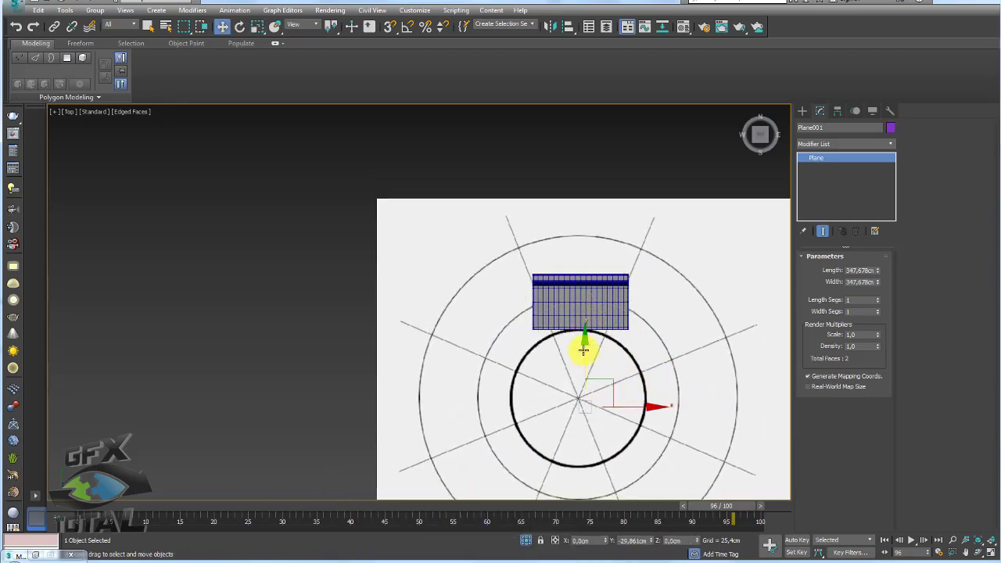
drag(584, 351, 586, 382)
key(r)
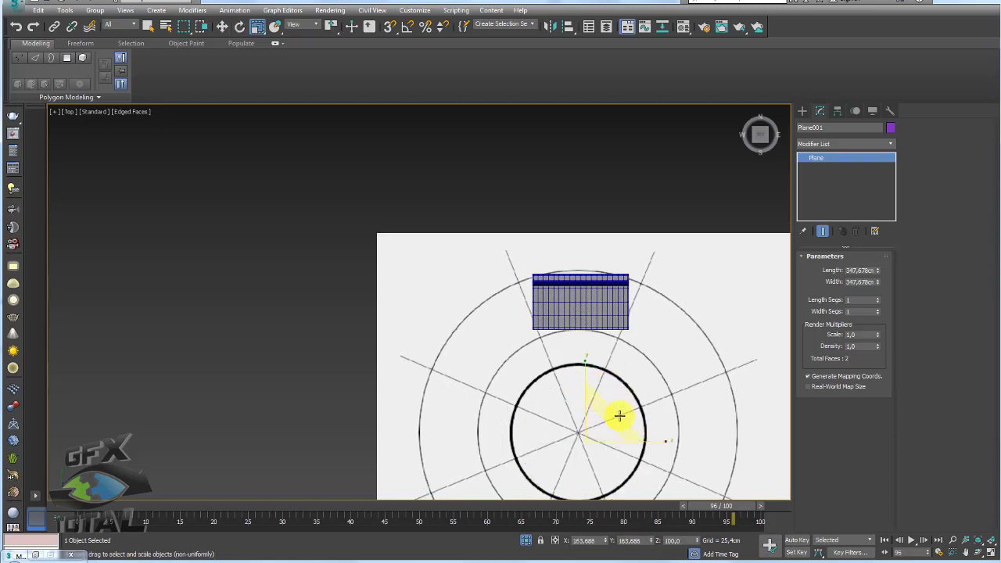
drag(619, 415, 587, 384)
key(w)
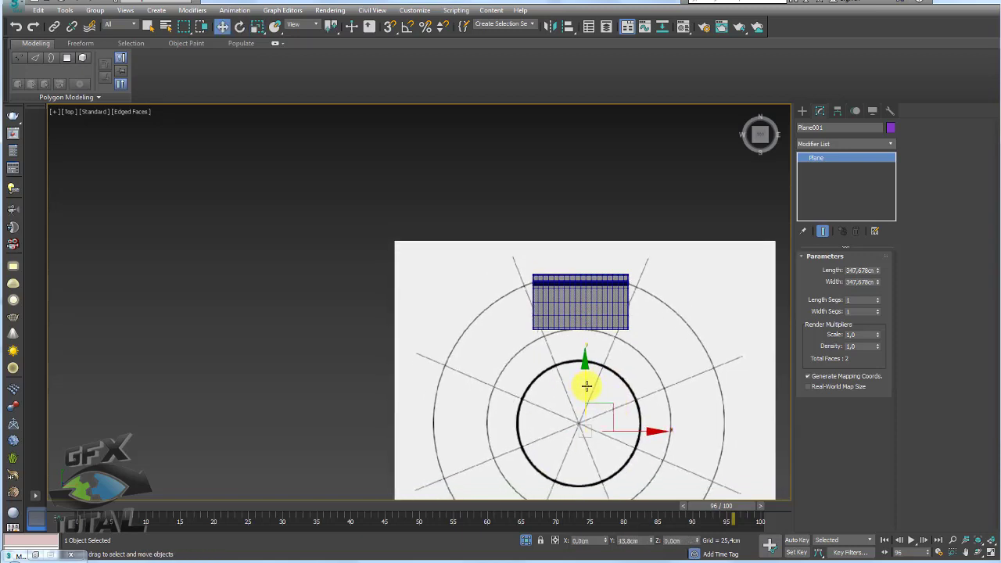
click(595, 315)
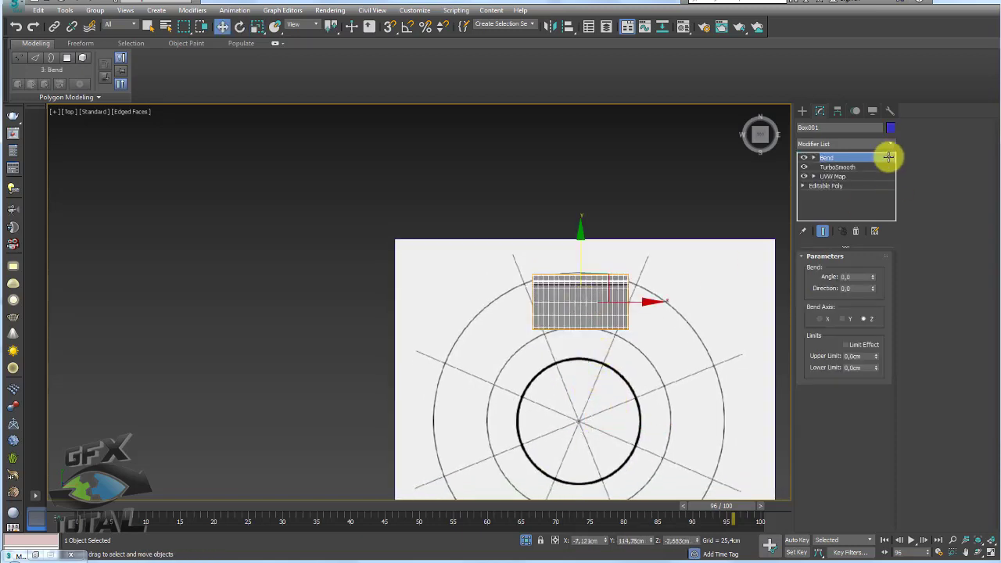
Bend the sofa box along the X axis with Direction 90 and Angle about 45.
drag(875, 277, 871, 250)
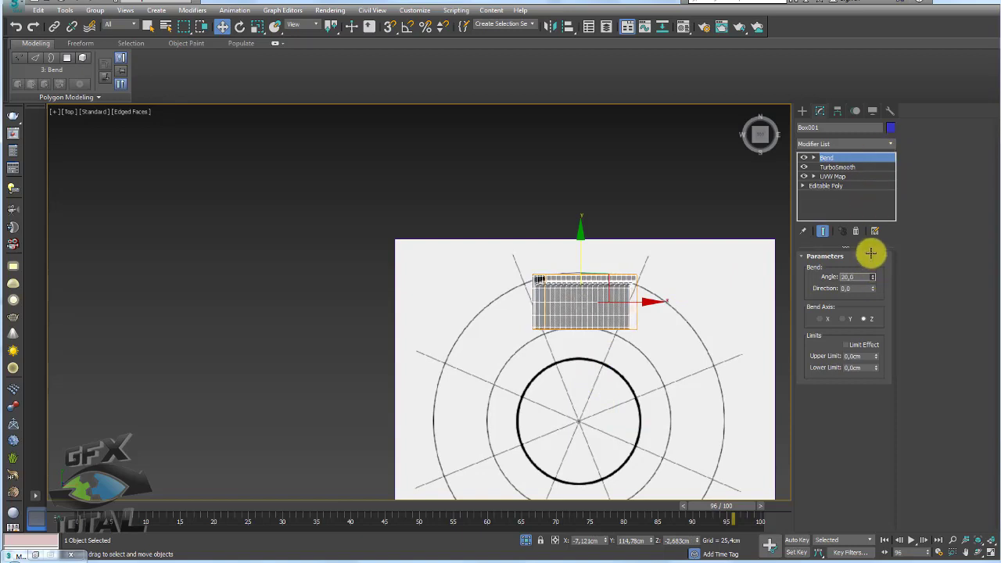
click(820, 318)
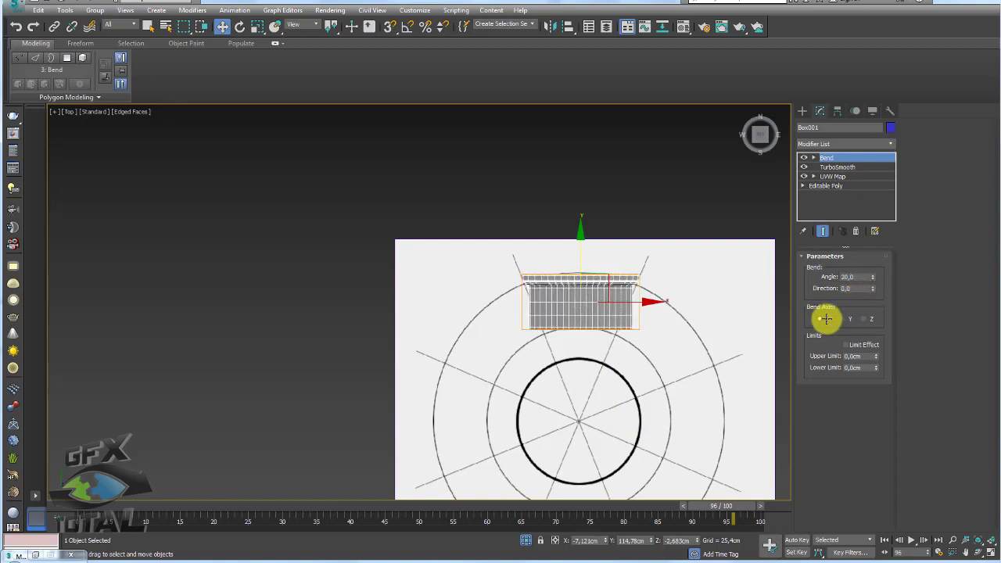
scroll(672, 316, up, 2)
click(861, 289)
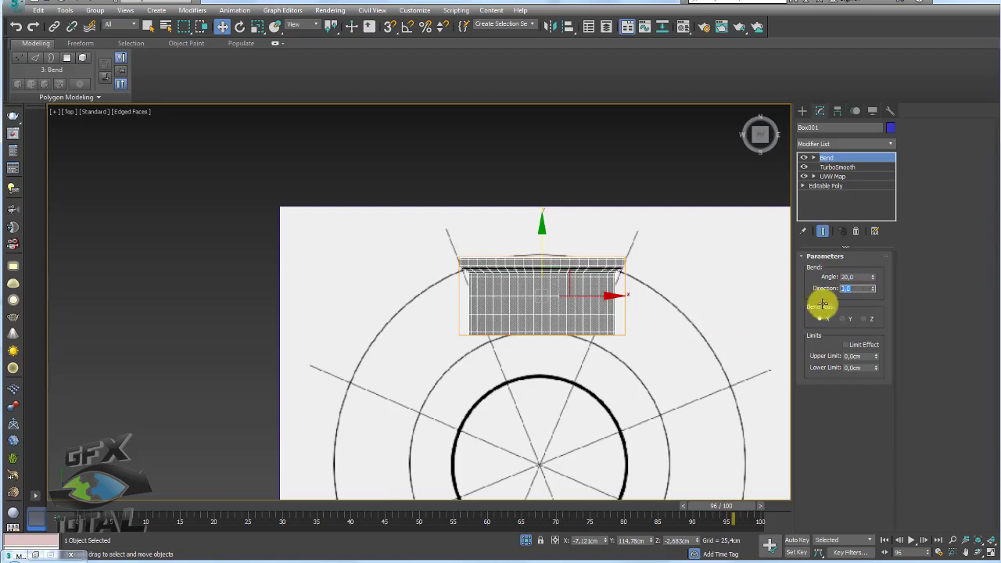
text(30)
key(Return)
scroll(576, 338, up, 2)
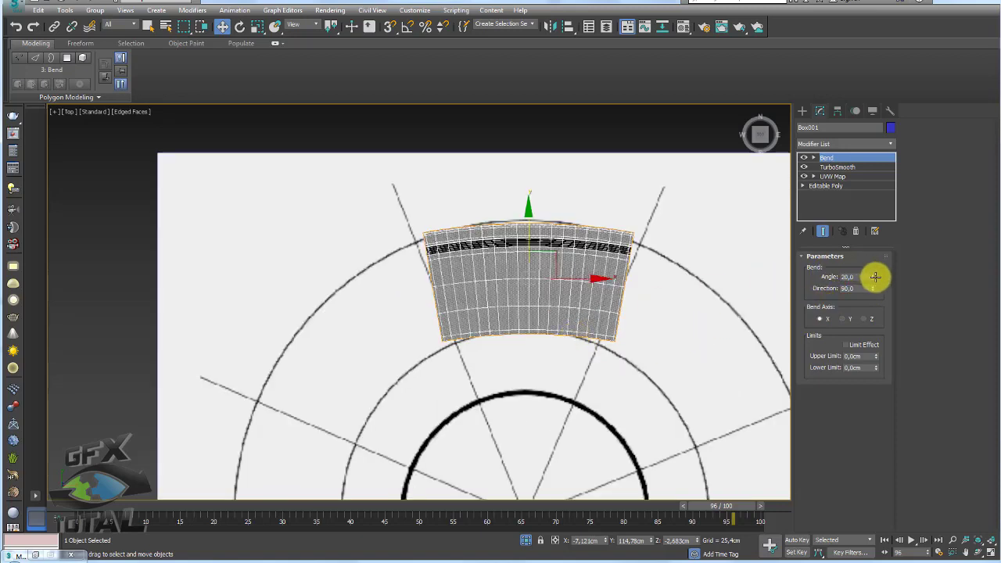
mouse_move(867, 273)
mouse_down()
mouse_move(873, 255)
mouse_move(893, 248)
mouse_up()
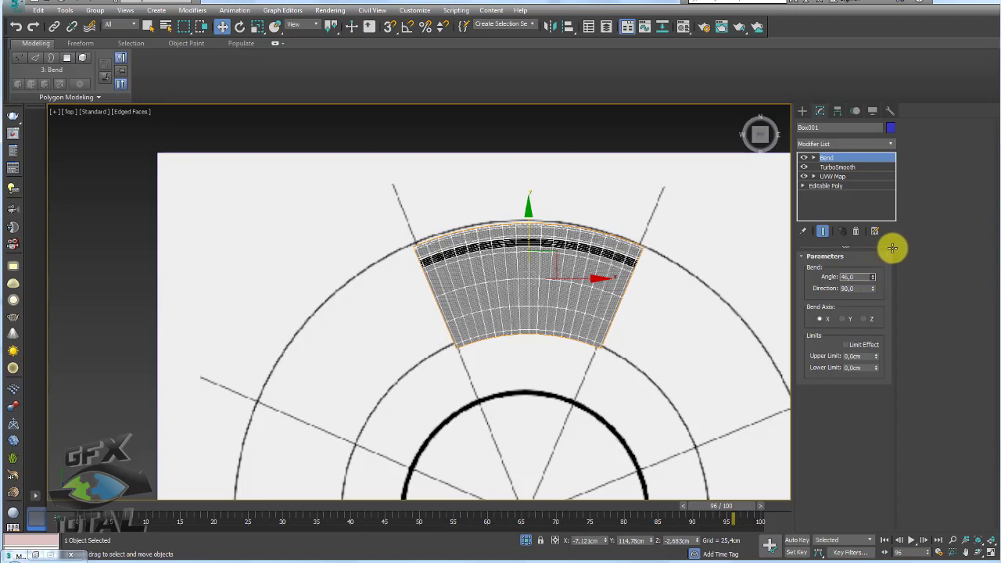
Nudge the rug plane slightly down and zoom out so the whole rug shows.
click(530, 210)
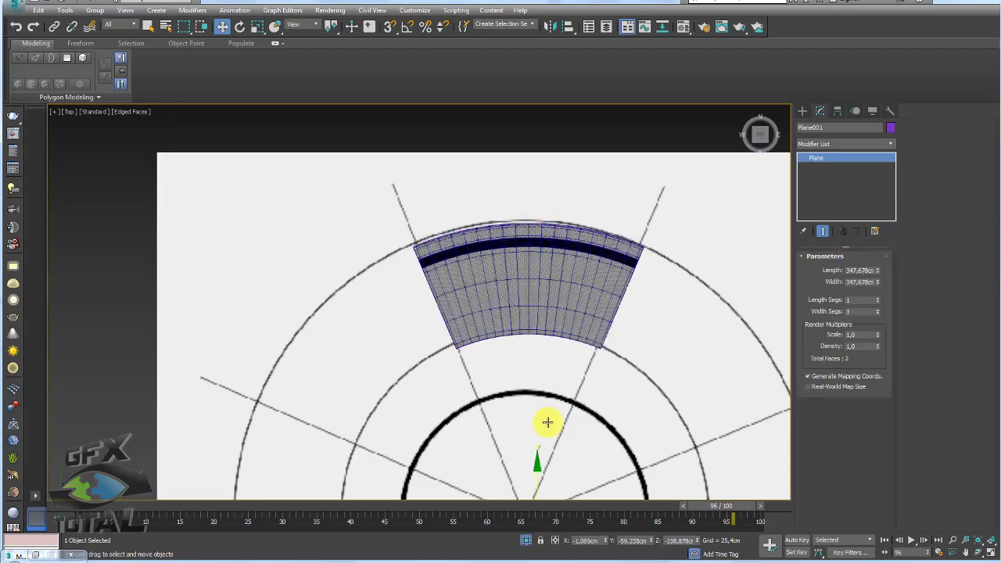
drag(535, 463, 533, 468)
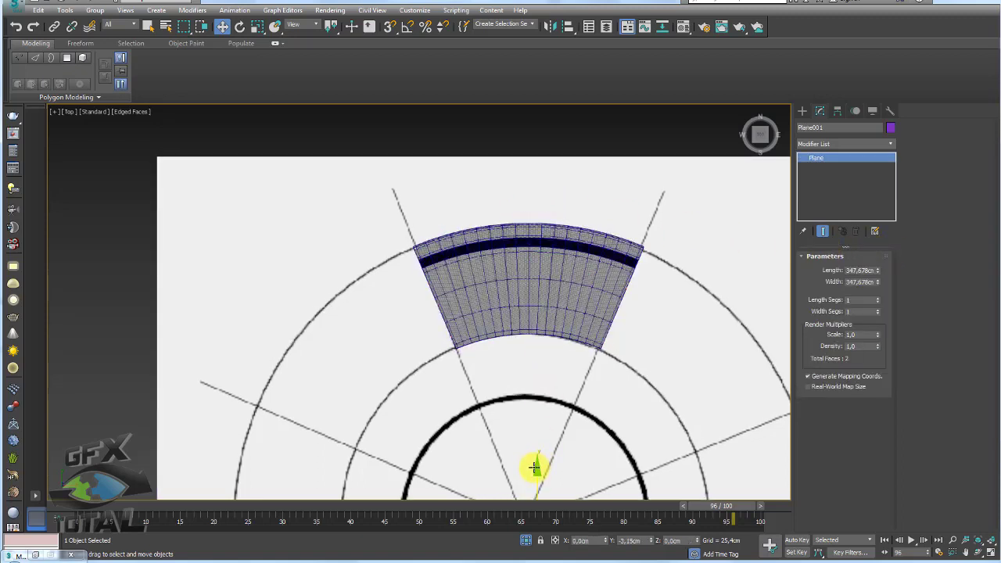
scroll(538, 452, down, 3)
middle_drag(570, 408, 561, 256)
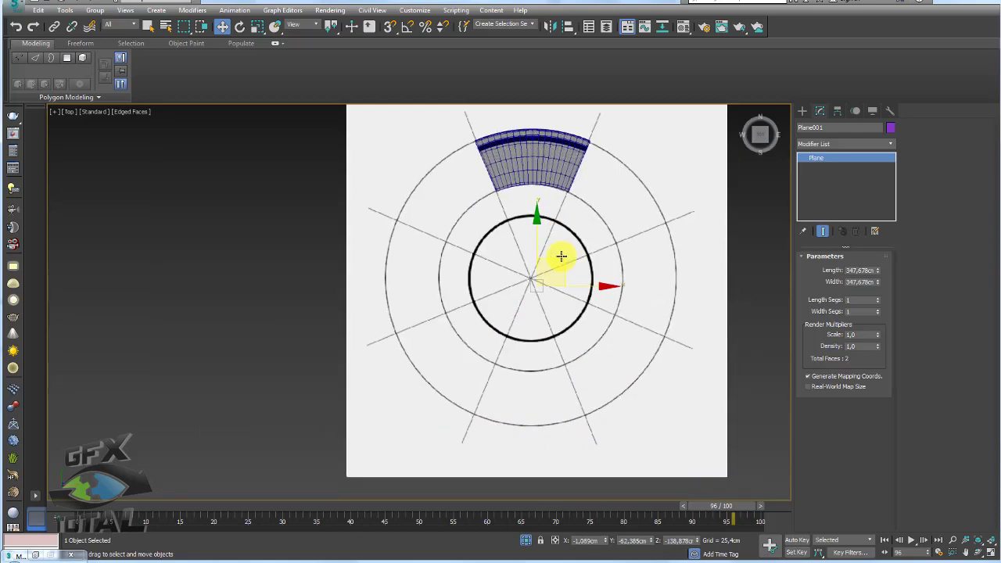
scroll(555, 216, up, 2)
click(513, 205)
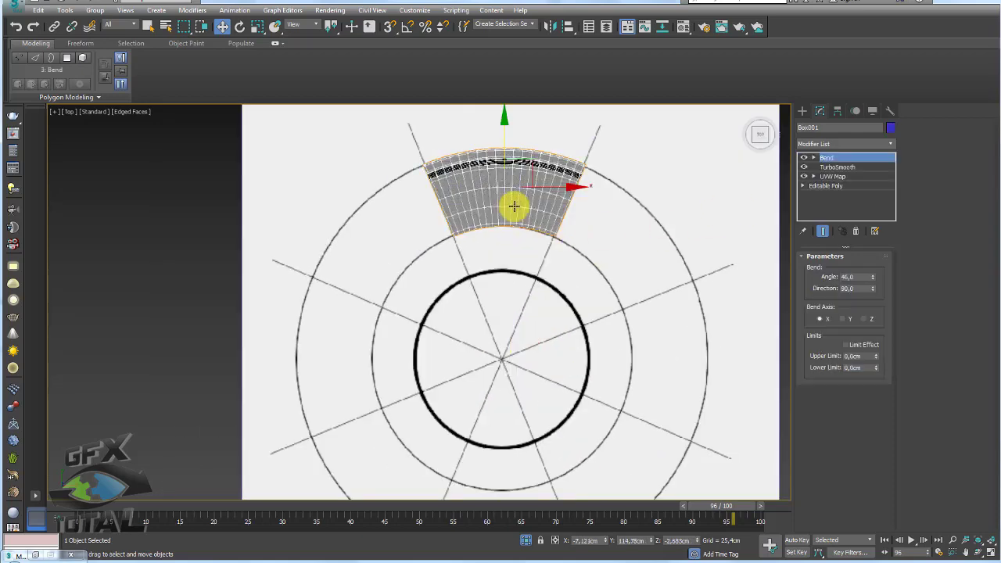
Switch to the Perspective view and turn off Isolate Selection to show the whole sofa.
right_click(840, 157)
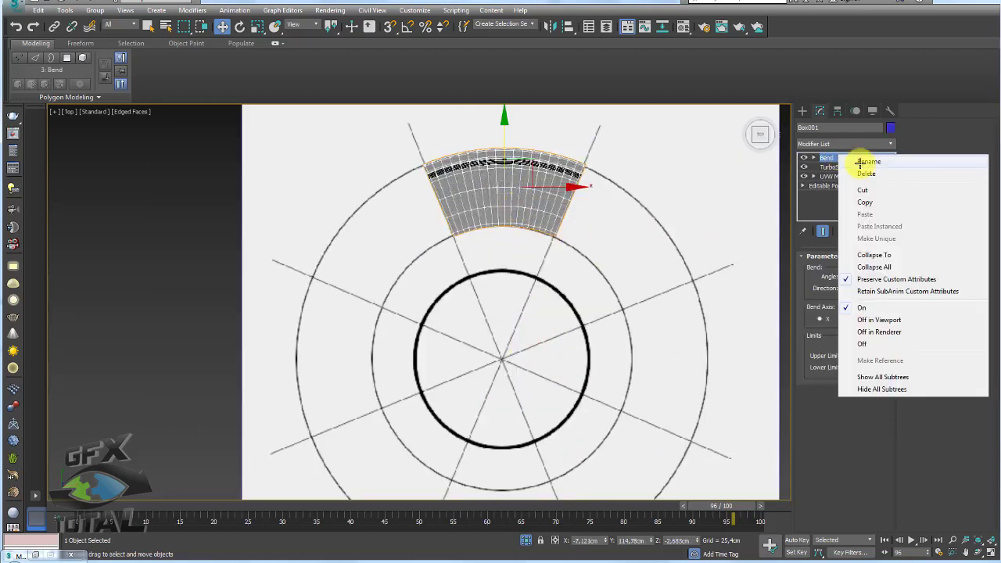
click(867, 202)
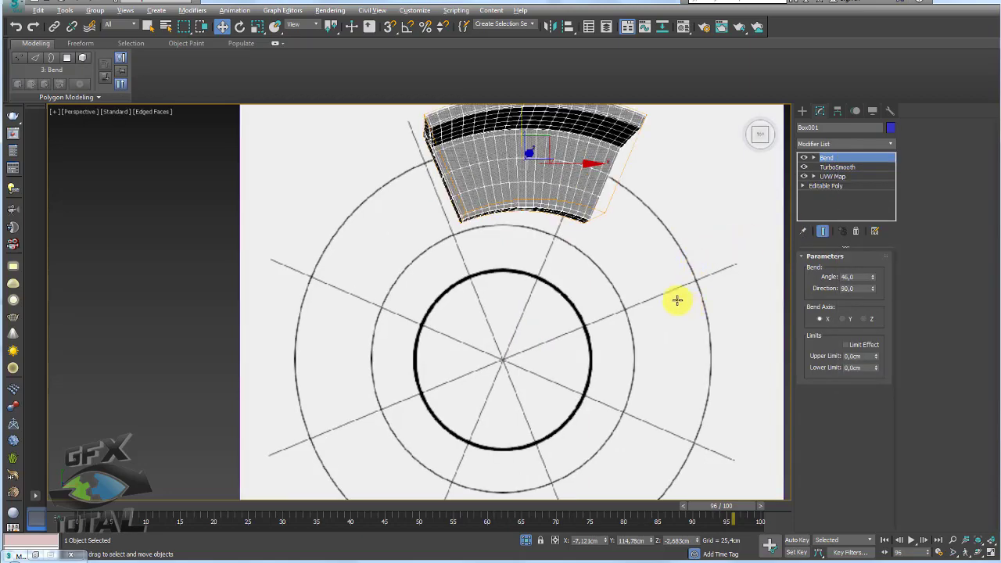
key(p)
scroll(633, 229, down, 5)
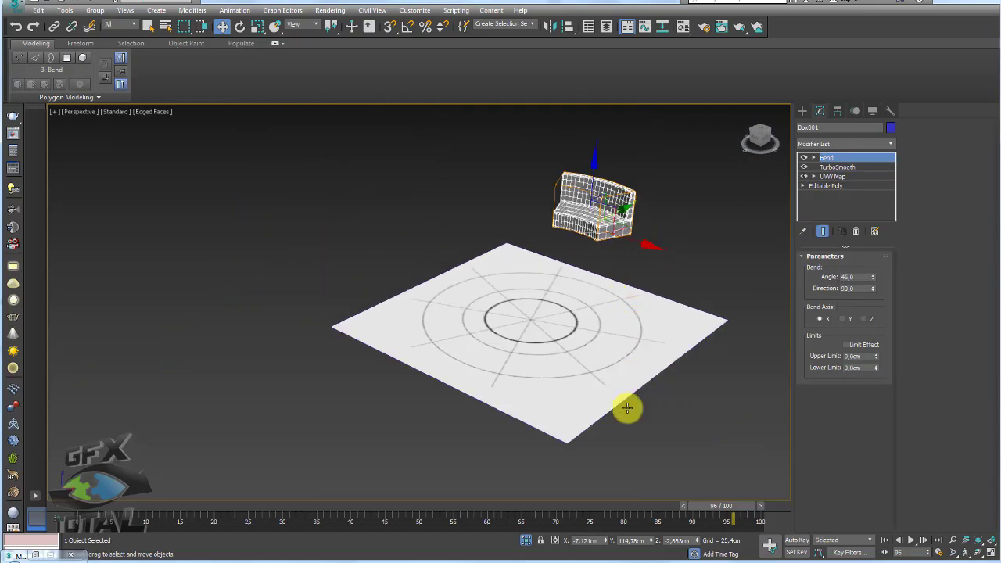
click(527, 540)
Zoom in on the estofado seat cushion, select it, and open the rattan textures folder.
scroll(556, 230, up, 2)
scroll(579, 331, up, 2)
scroll(575, 254, up, 3)
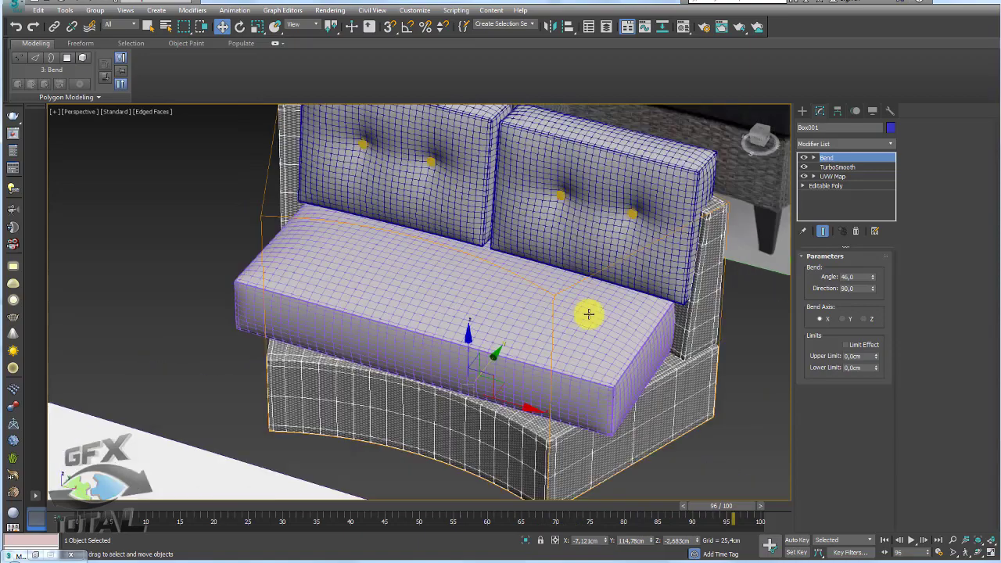
click(587, 313)
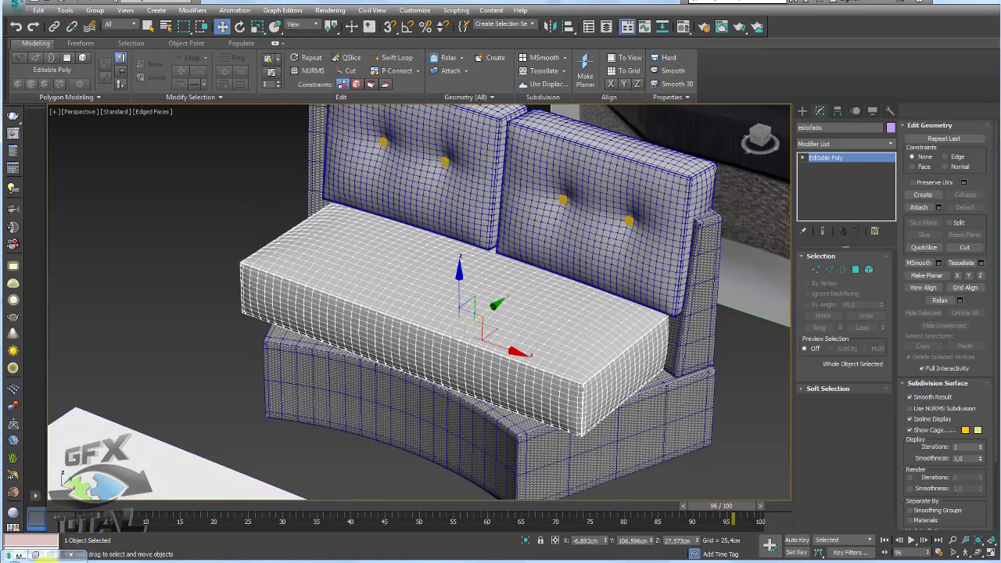
click(36, 555)
Drag rattan-cinza-bump.jpg from Explorer onto the seat cushion to apply the woven texture.
drag(342, 141, 547, 351)
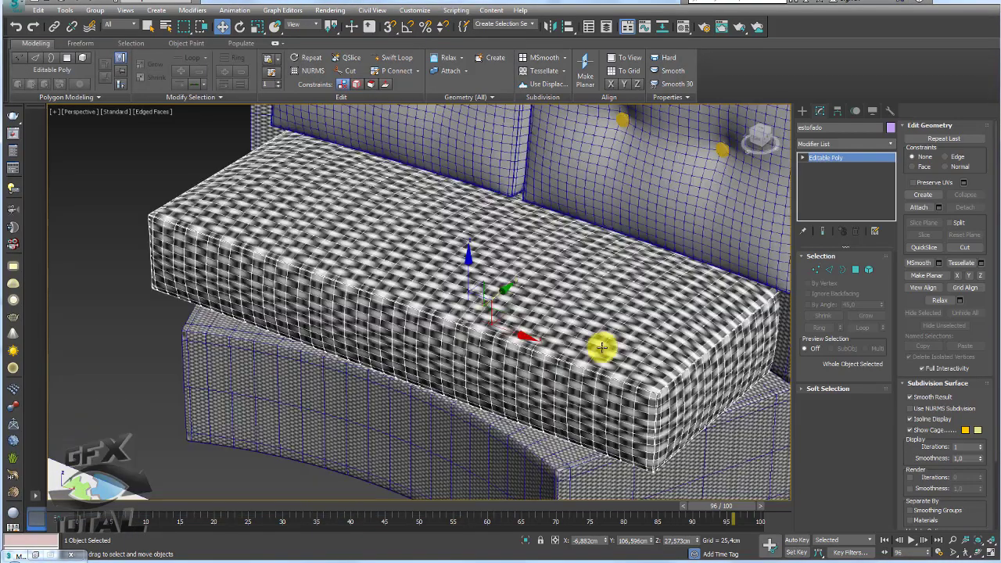
scroll(603, 346, up, 3)
scroll(597, 358, up, 2)
scroll(576, 380, up, 2)
scroll(575, 379, down, 4)
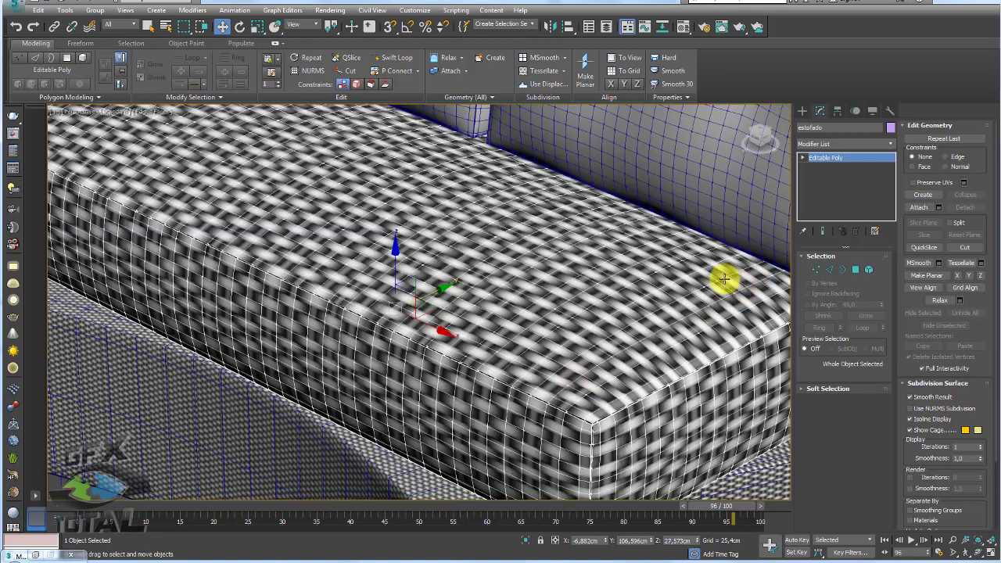
Smooth the seat cushion with TurboSmooth and hide Edged Faces with F4.
key(ctrl+t)
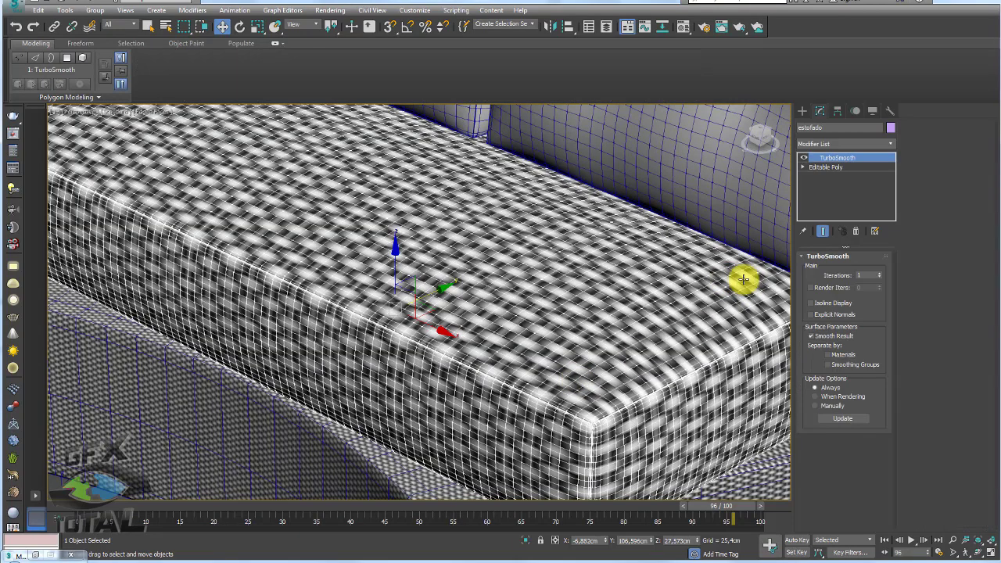
scroll(453, 270, up, 1)
key(F4)
scroll(492, 346, up, 1)
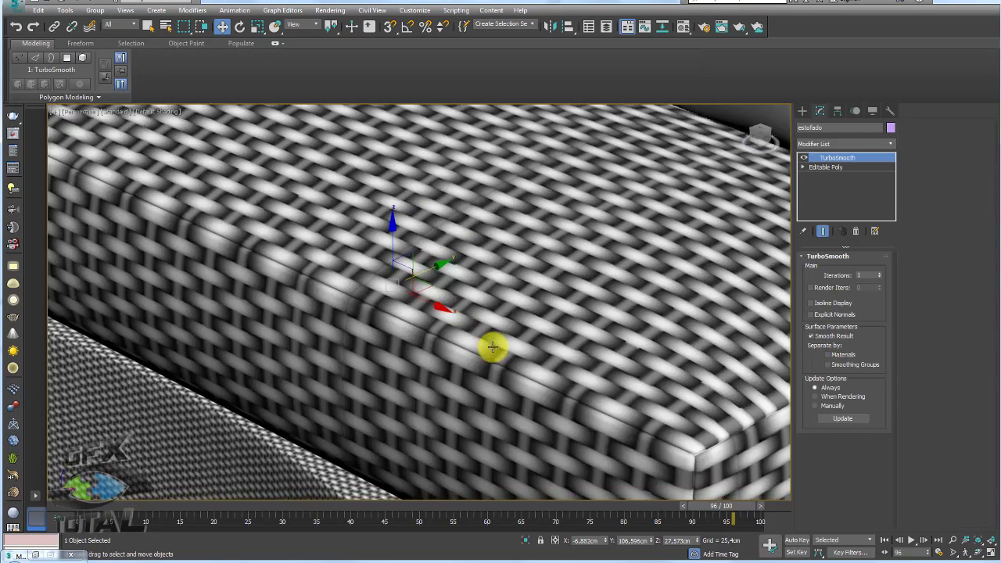
scroll(545, 369, up, 1)
mouse_move(545, 369)
alt+middle_down()
mouse_move(627, 364)
mouse_move(613, 357)
mouse_move(710, 380)
mouse_move(416, 332)
mouse_move(425, 331)
mouse_move(371, 339)
mouse_move(442, 297)
mouse_move(507, 290)
alt+middle_up()
scroll(507, 290, down, 5)
scroll(504, 301, up, 2)
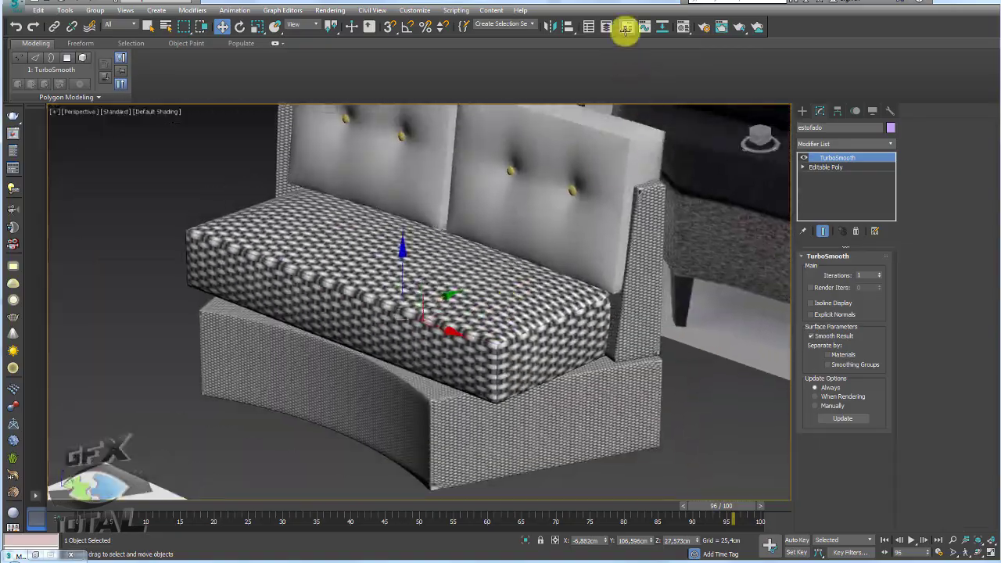
Open the Material Editor and drag the first slot's rattan material onto the right backrest cushion.
click(684, 27)
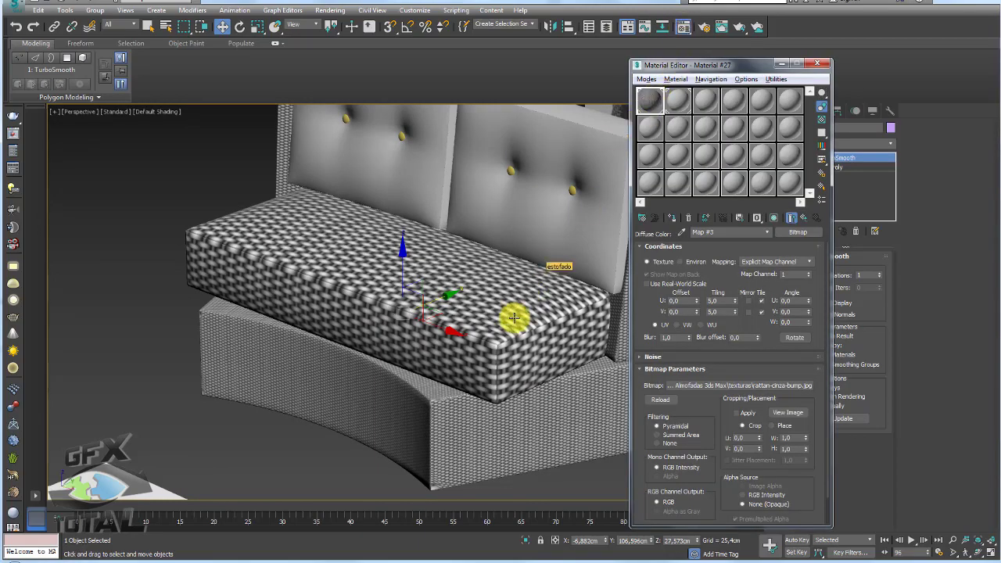
scroll(520, 339, up, 4)
scroll(449, 357, up, 3)
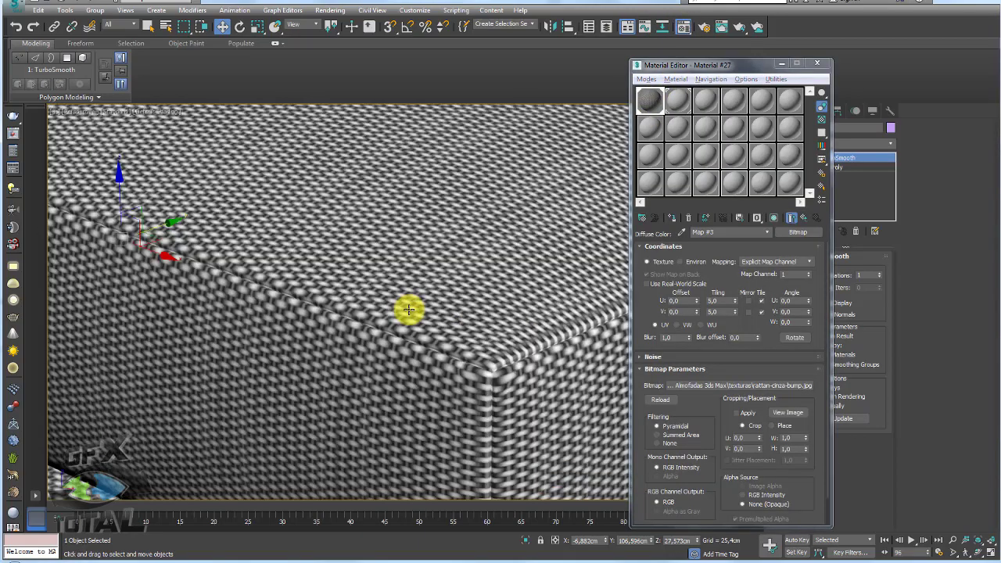
scroll(388, 277, down, 4)
scroll(430, 242, down, 2)
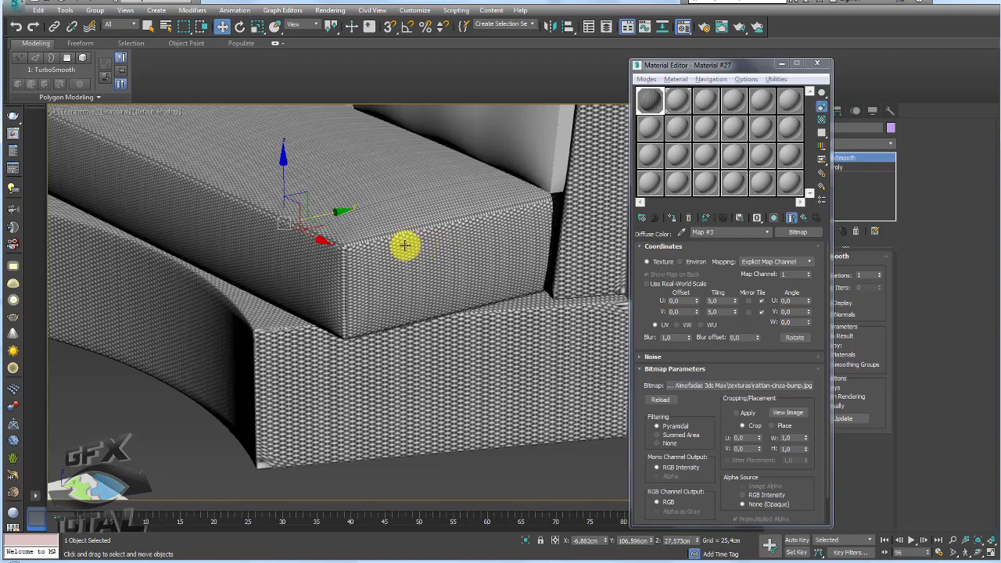
scroll(404, 246, down, 3)
scroll(398, 248, down, 2)
alt+middle_drag(469, 234, 430, 250)
click(428, 247)
scroll(391, 224, up, 5)
drag(662, 112, 565, 162)
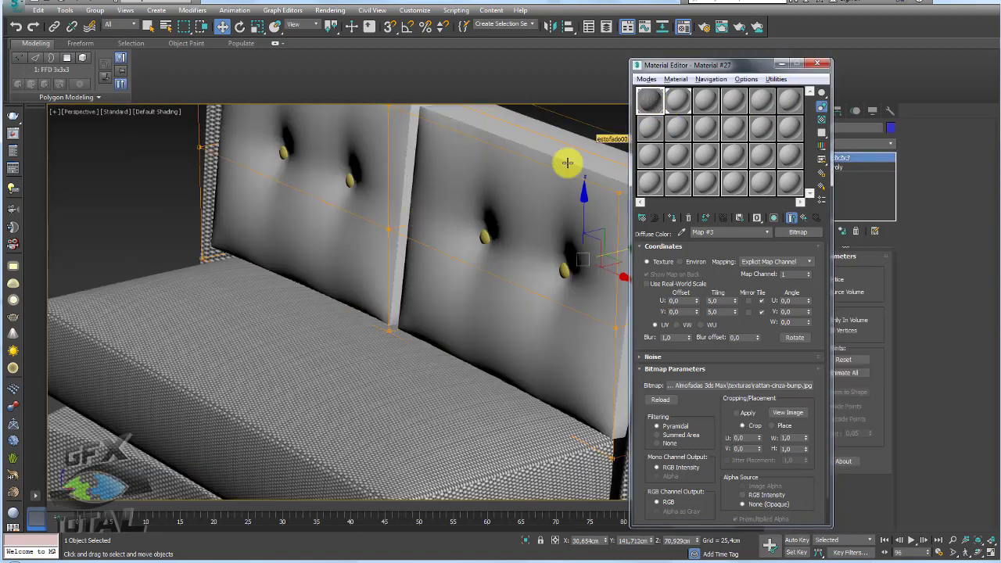
Apply the same rattan material to the left backrest cushion and close the Material Editor.
mouse_move(547, 167)
alt+middle_down()
mouse_move(519, 203)
mouse_move(539, 196)
alt+middle_up()
drag(646, 100, 317, 157)
alt+middle_drag(318, 157, 384, 258)
scroll(384, 259, up, 3)
scroll(458, 230, down, 4)
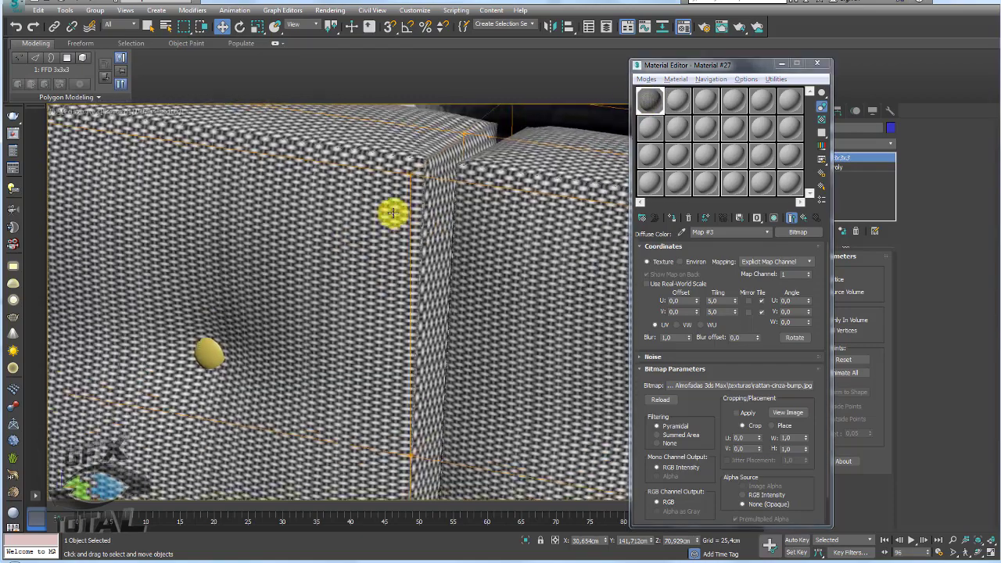
alt+middle_drag(391, 212, 584, 196)
click(816, 63)
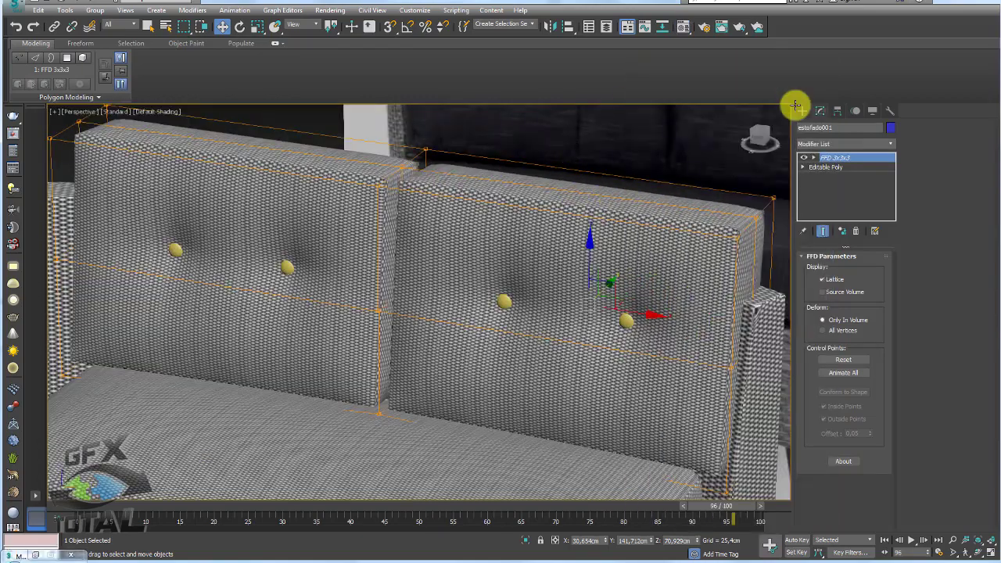
Add TurboSmooth above FFD 3x3x3 on the estofado001 backrest cushion, checking it with Edged Faces.
click(826, 143)
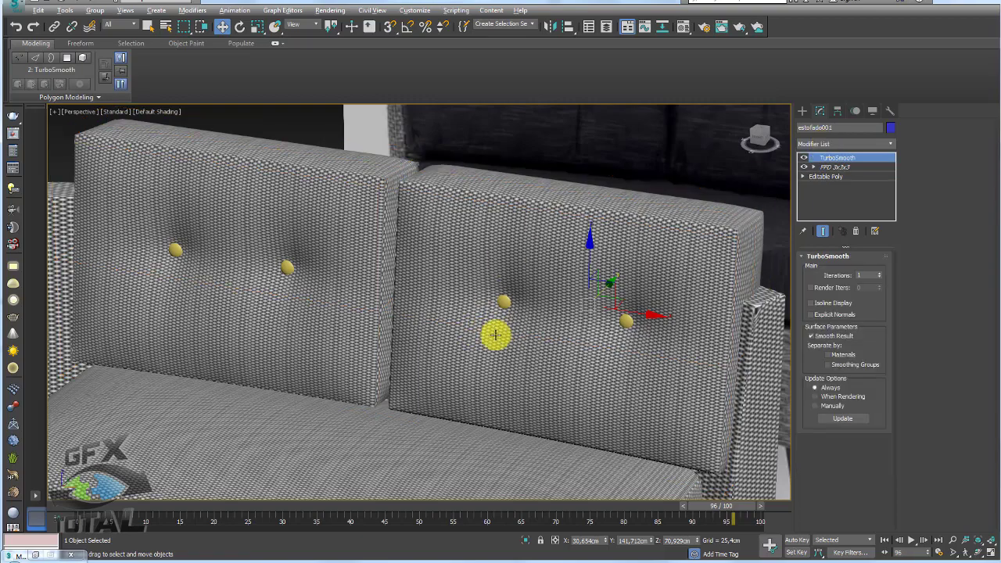
alt+middle_drag(495, 335, 803, 171)
alt+middle_drag(633, 228, 577, 252)
key(F4)
scroll(579, 254, up, 3)
mouse_move(688, 290)
alt+middle_down()
mouse_move(558, 232)
mouse_move(540, 263)
alt+middle_up()
key(F4)
Select the seat cushion and turn Edged Faces back on to inspect it.
scroll(446, 277, down, 5)
scroll(458, 297, up, 3)
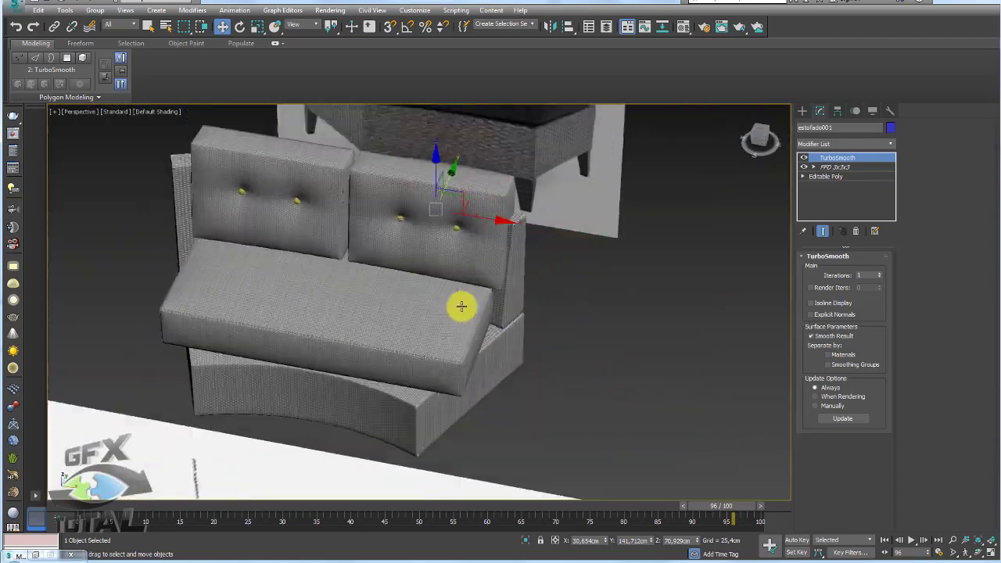
scroll(485, 336, up, 2)
click(481, 338)
alt+middle_drag(466, 330, 501, 326)
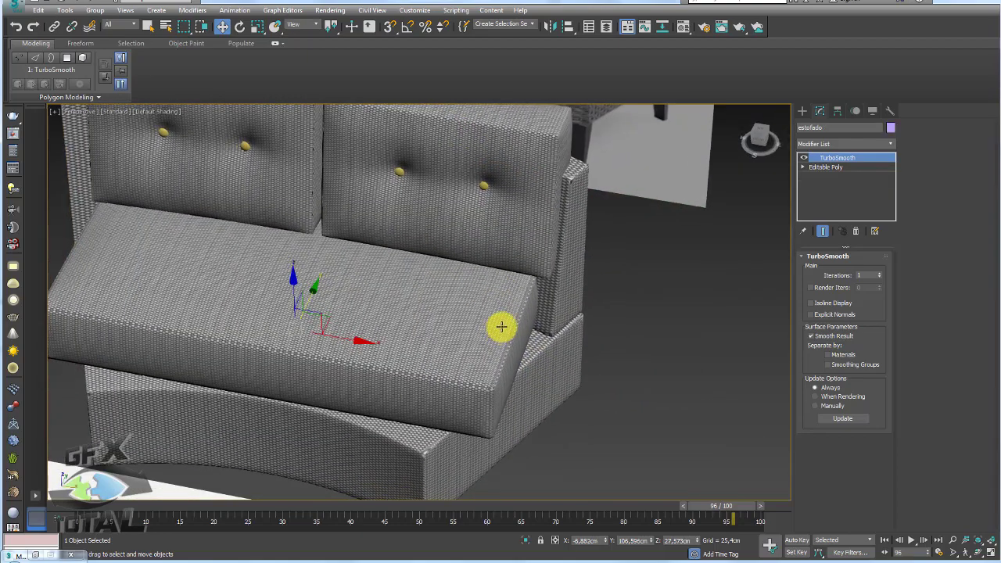
key(F4)
scroll(508, 319, down, 5)
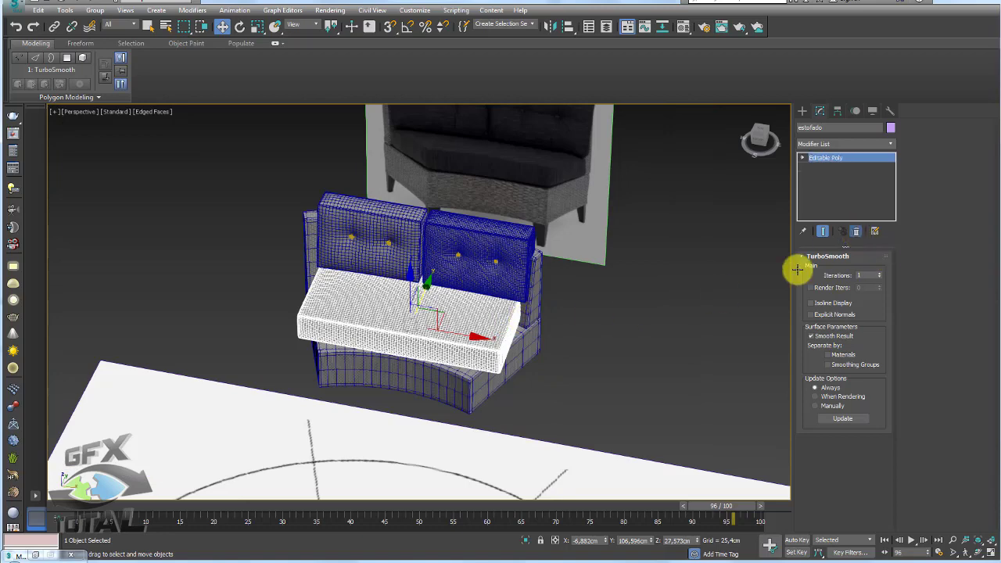
Select the backrest and seat cushions in turn to review their modifier stacks.
click(514, 282)
ctrl+click(403, 262)
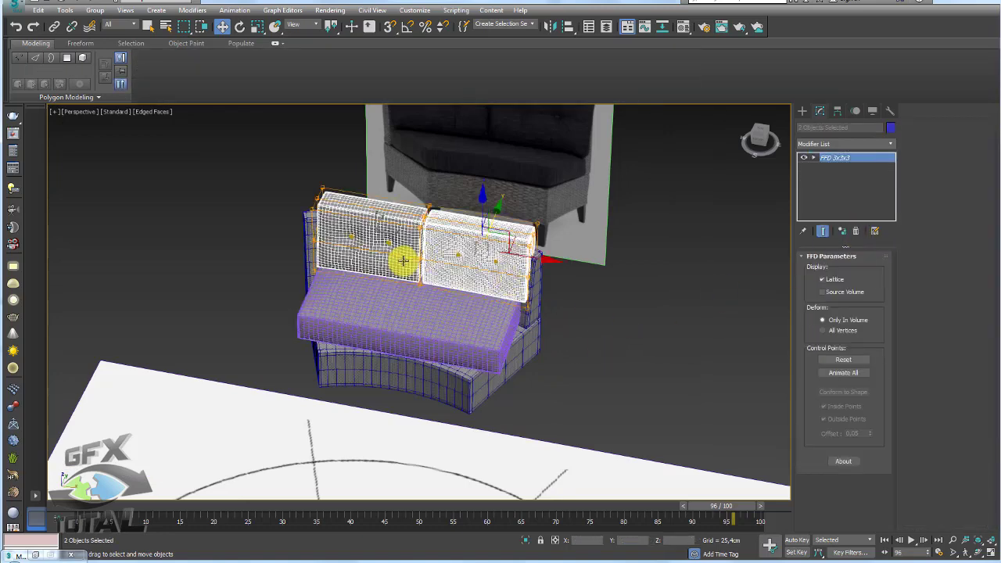
click(479, 267)
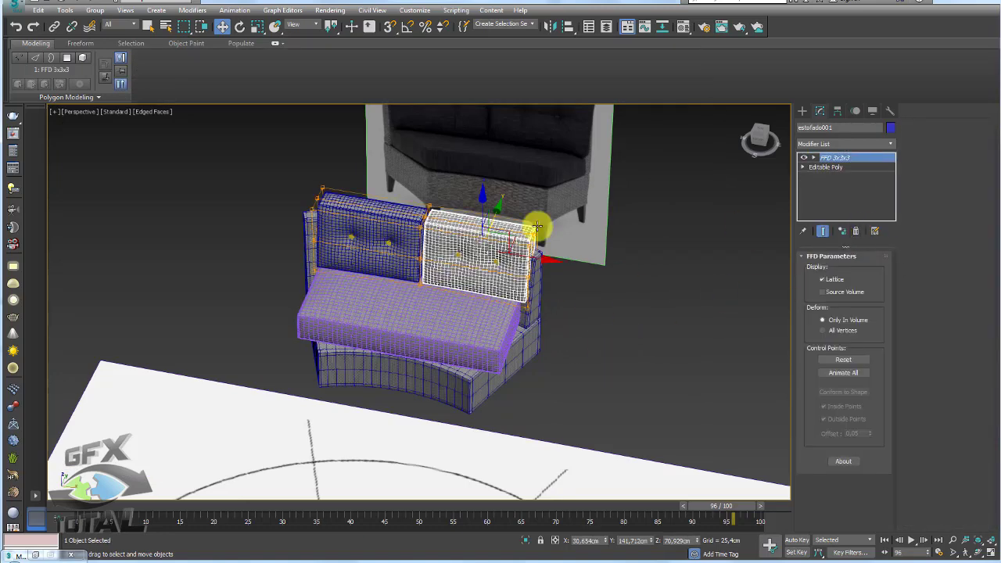
click(404, 233)
click(447, 301)
Select the frame box Box001 and disable its Bend modifier with the eye icon.
alt+middle_drag(537, 425, 500, 431)
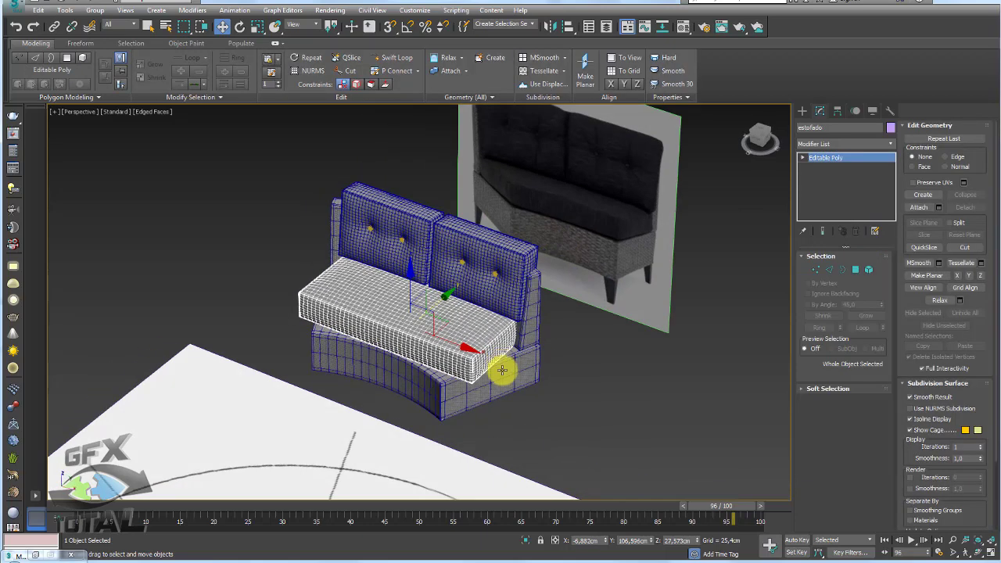
click(500, 377)
click(804, 157)
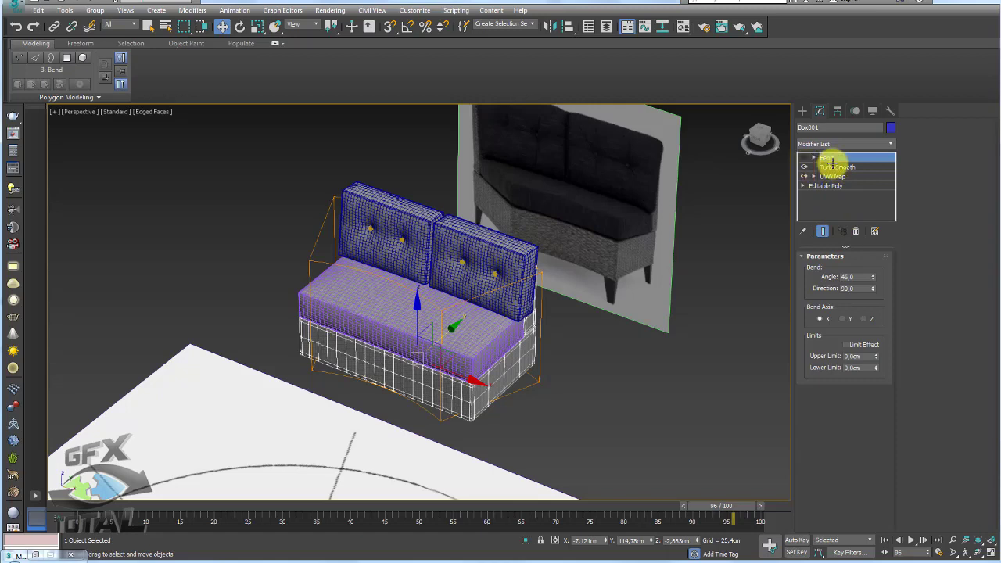
Turn off TurboSmooth and collapse the UVW Map modifier into the base's Editable Poly.
click(804, 167)
click(827, 176)
right_click(830, 176)
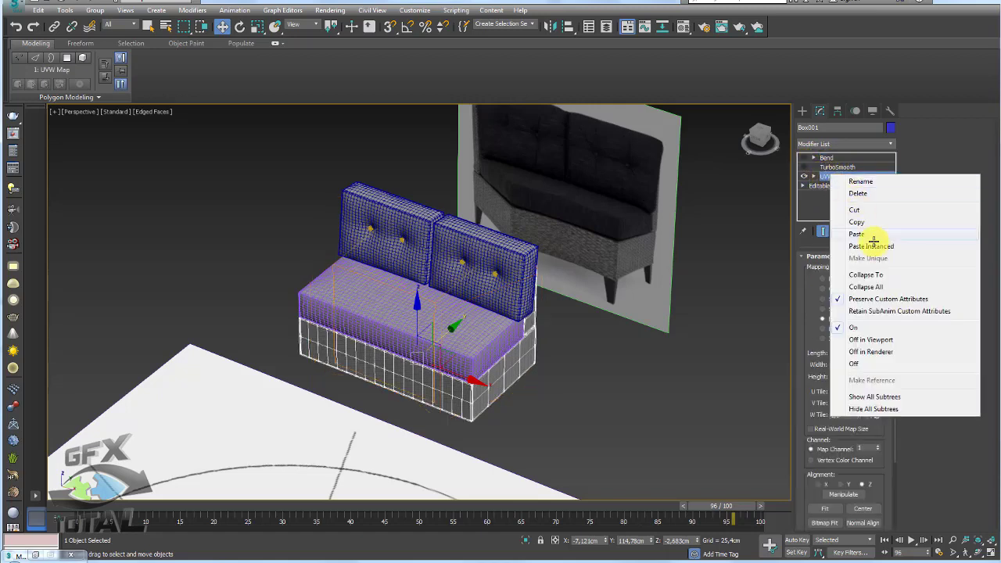
click(876, 274)
click(829, 176)
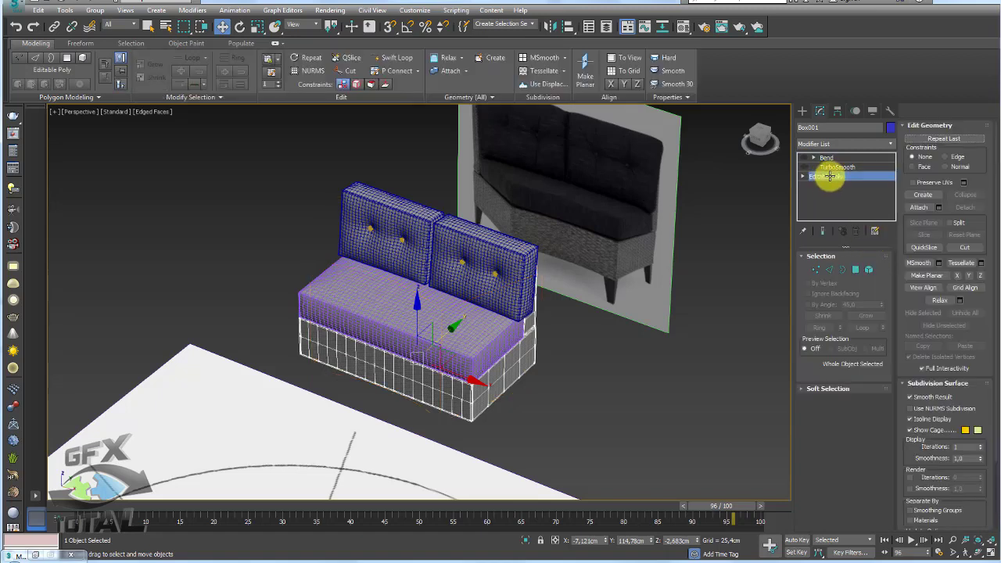
Attach the seat cushion and the left and right back cushions to the sofa base.
click(918, 208)
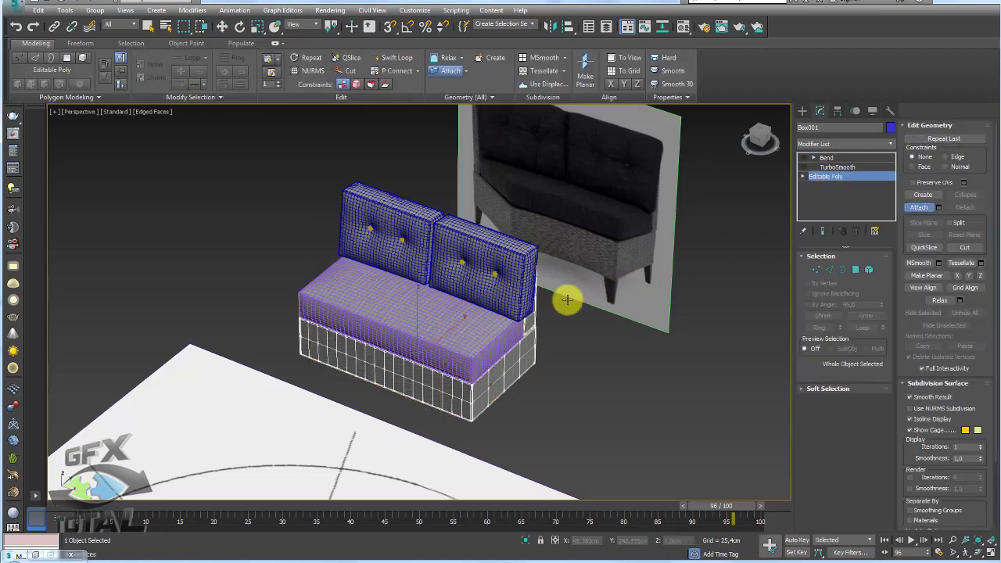
click(482, 337)
click(515, 307)
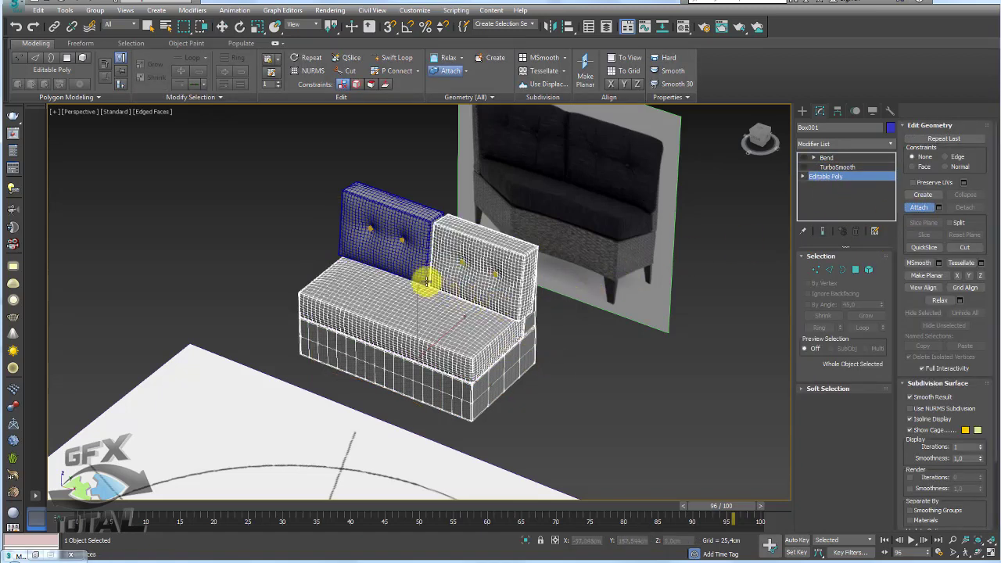
click(412, 267)
scroll(476, 266, up, 2)
scroll(508, 285, up, 4)
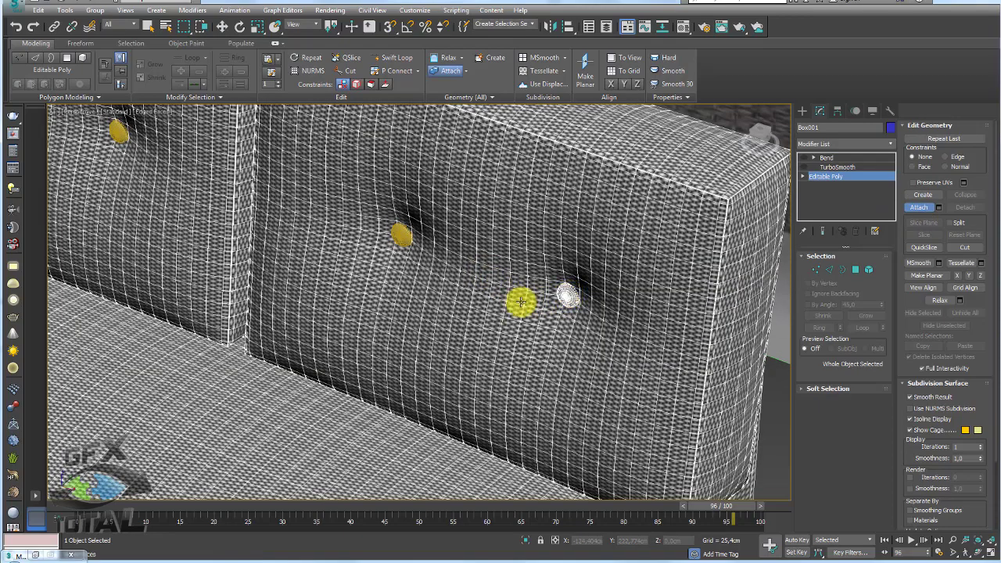
alt+middle_drag(109, 131, 366, 242)
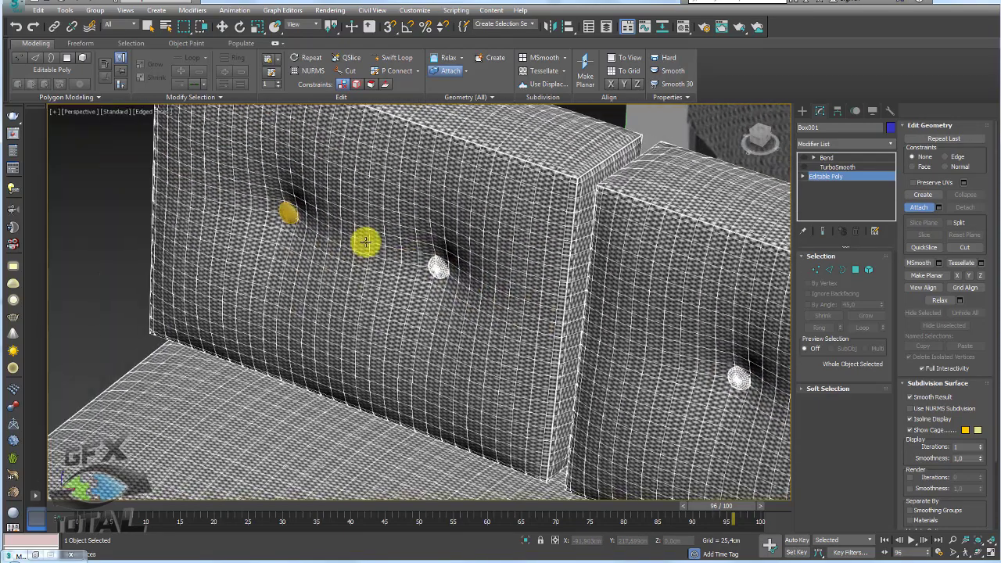
scroll(285, 209, down, 5)
key(w)
scroll(469, 234, up, 2)
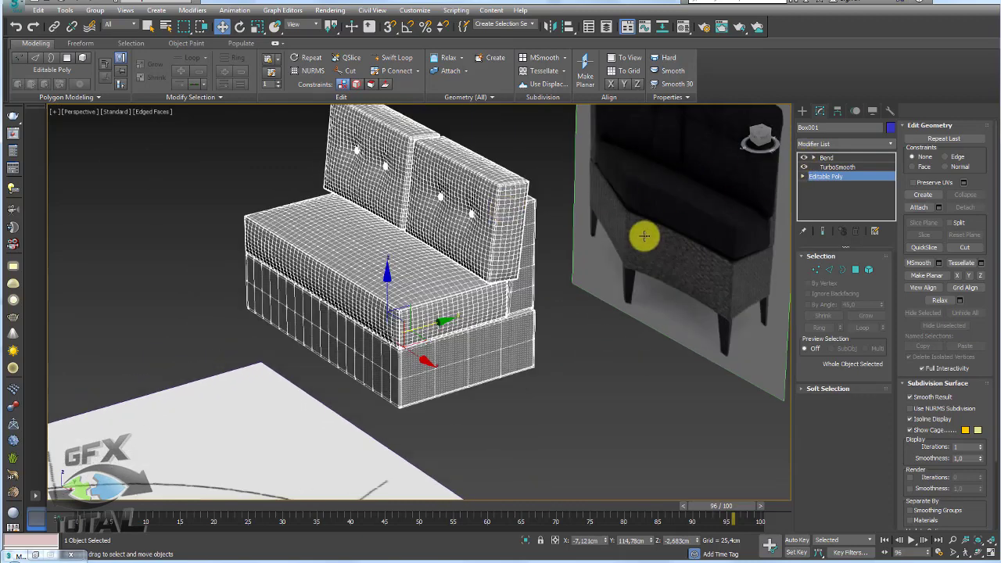
Show the Bend and move TurboSmooth above it, then inspect the curved sofa.
click(831, 158)
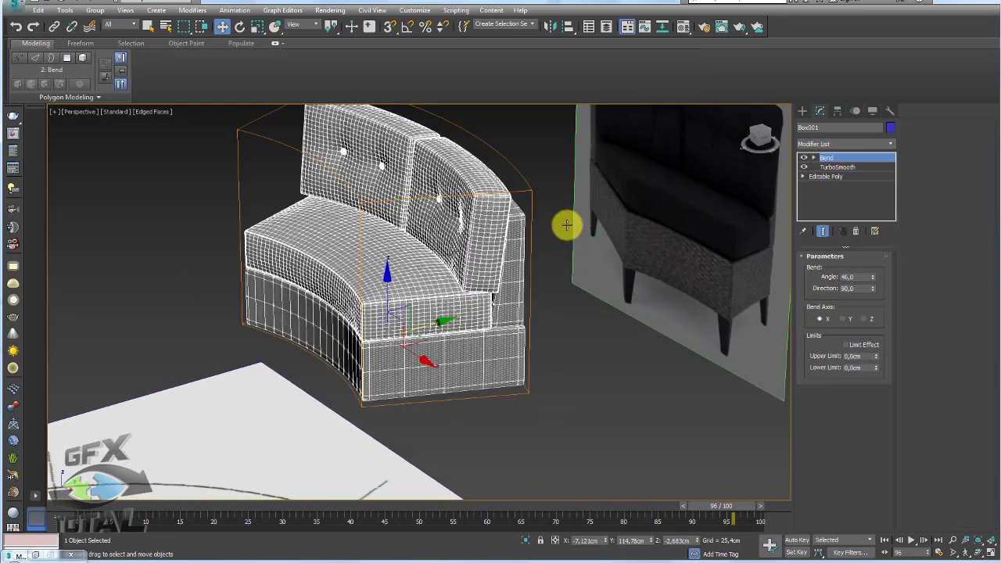
drag(828, 176, 831, 157)
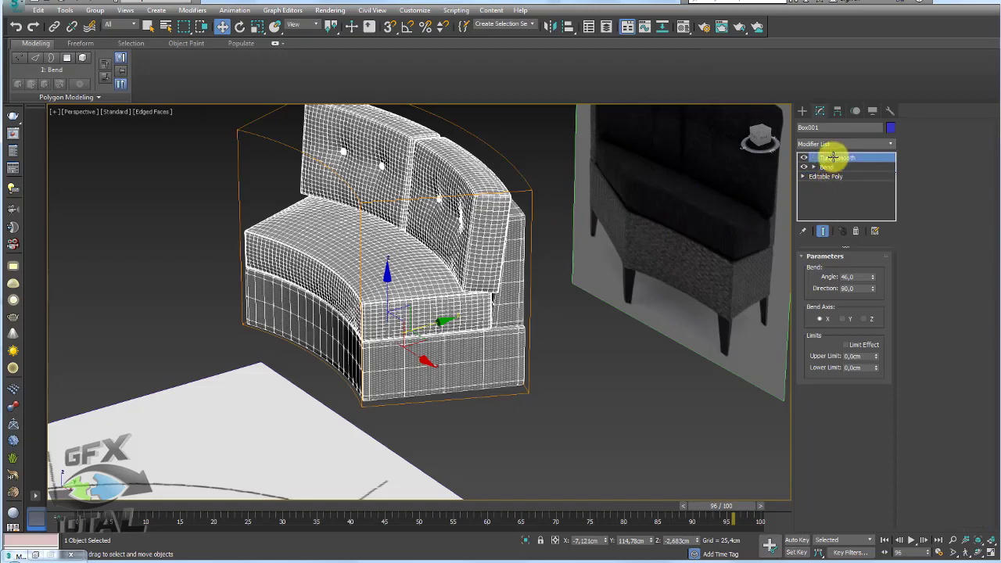
alt+middle_drag(512, 280, 572, 372)
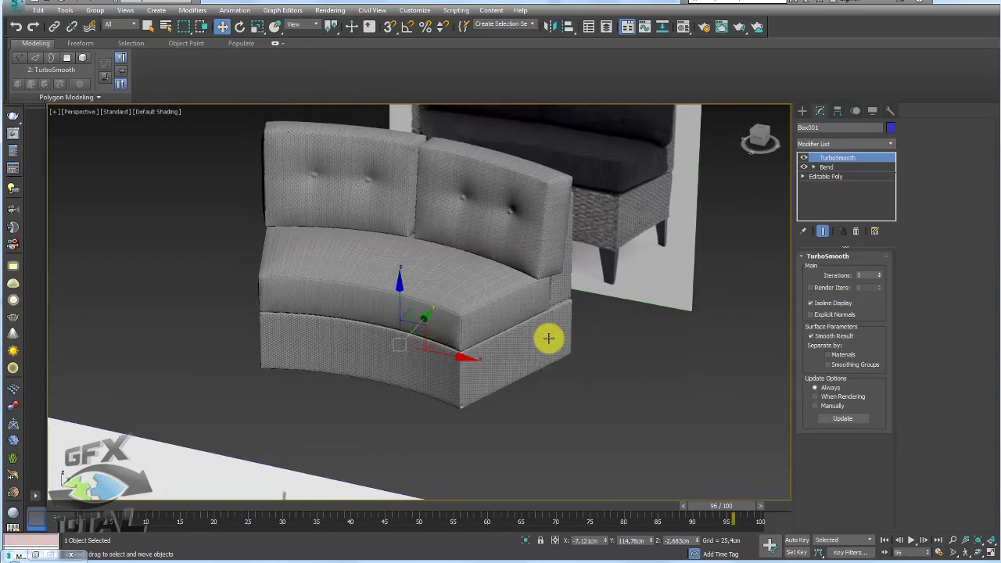
alt+middle_drag(547, 337, 579, 396)
scroll(529, 326, up, 5)
scroll(538, 314, up, 3)
mouse_move(537, 314)
alt+middle_down()
mouse_move(543, 292)
mouse_move(464, 276)
mouse_move(554, 259)
mouse_move(571, 273)
mouse_move(572, 297)
mouse_move(538, 304)
mouse_move(496, 289)
alt+middle_up()
scroll(543, 292, down, 4)
scroll(543, 286, down, 2)
scroll(532, 291, down, 3)
scroll(471, 301, up, 3)
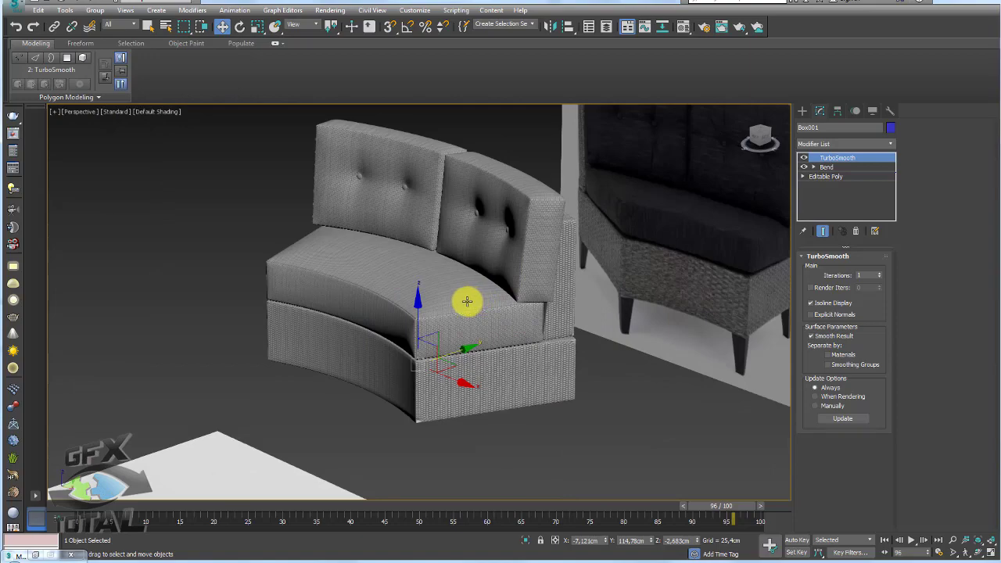
scroll(467, 301, up, 4)
scroll(467, 300, down, 4)
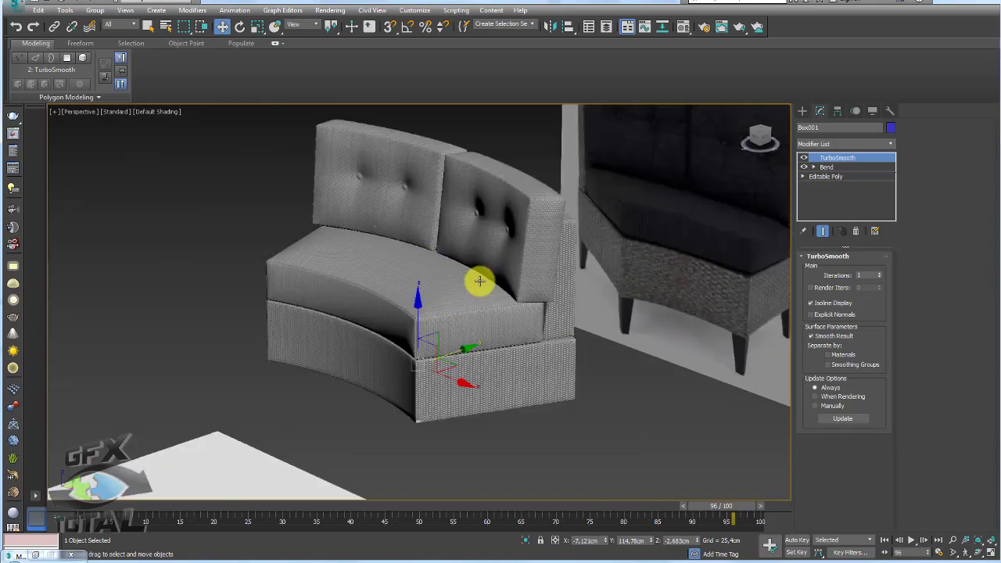
alt+middle_drag(456, 304, 615, 268)
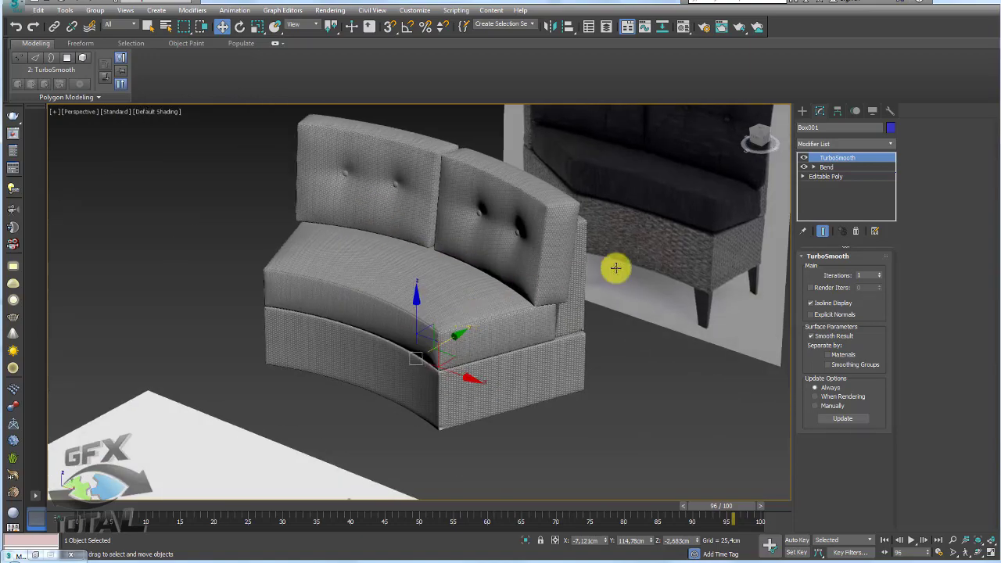
Collapse the Bend modifier into the Editable Poly, keeping the sofa's curve.
click(825, 167)
right_click(830, 166)
click(865, 265)
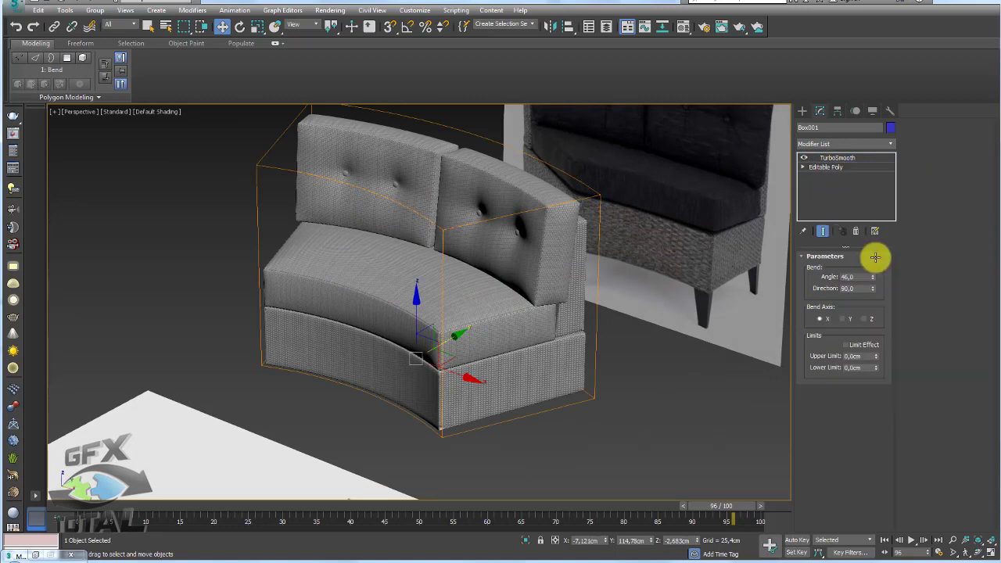
click(823, 167)
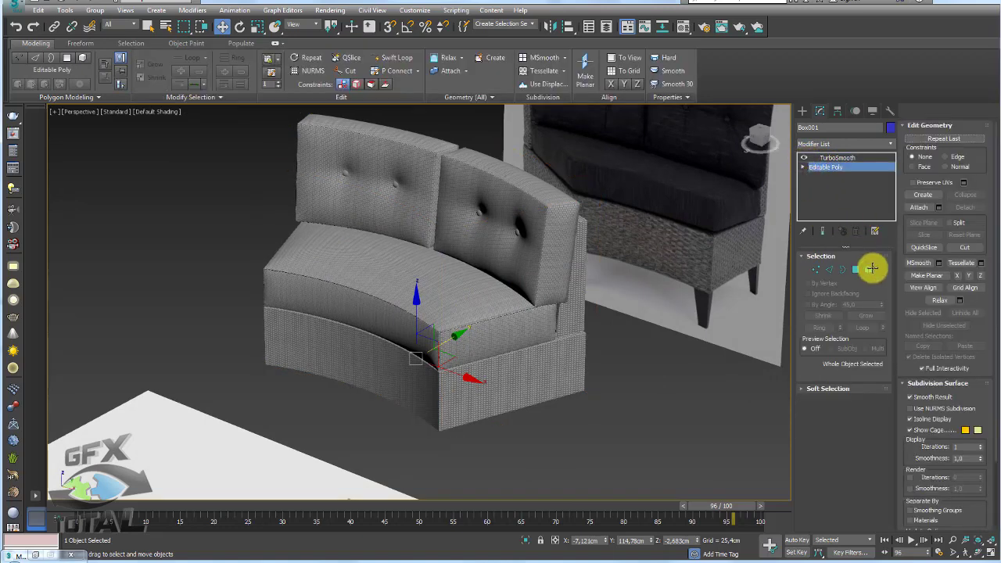
In Element mode, select the seat cushion and both back cushions.
click(870, 269)
click(480, 308)
ctrl+click(490, 236)
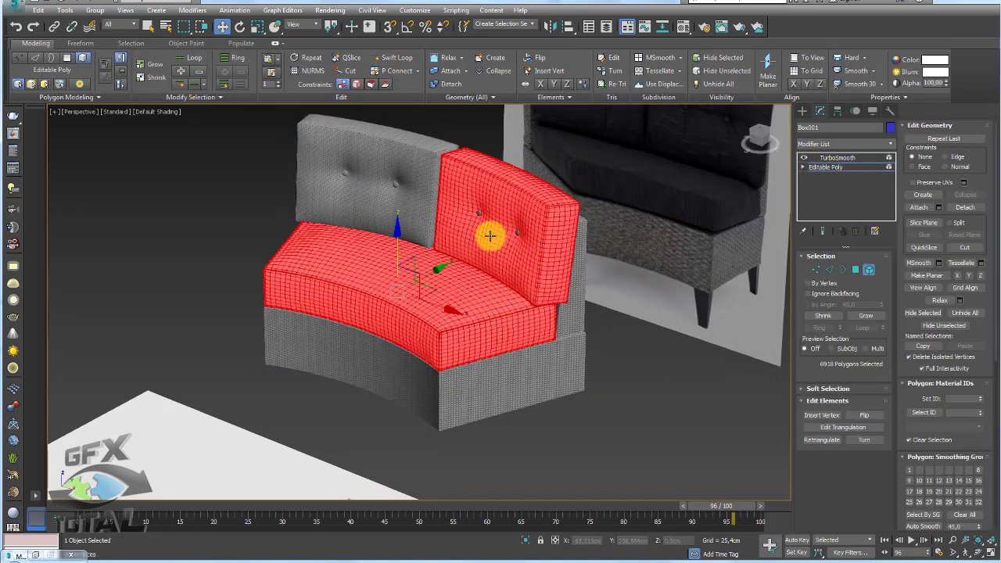
mouse_move(409, 216)
alt+middle_down()
mouse_move(380, 190)
mouse_move(300, 165)
alt+middle_up()
mouse_move(252, 156)
ctrl+mouse_down()
mouse_move(487, 239)
mouse_move(542, 249)
mouse_move(548, 223)
ctrl+mouse_up()
alt+middle_drag(547, 223, 949, 190)
Detach the selected cushions as Object001 and select the new object.
click(965, 207)
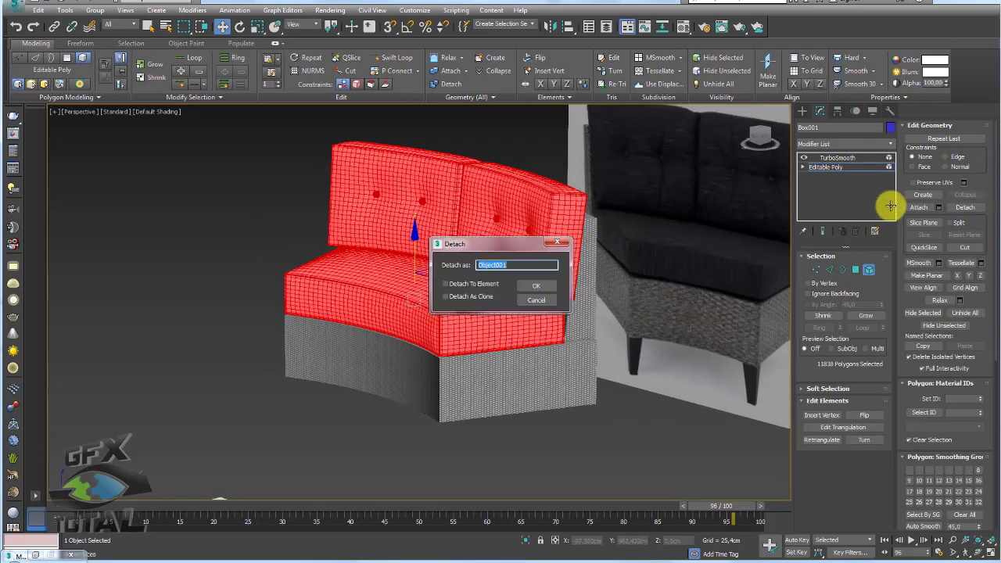
click(538, 283)
click(830, 157)
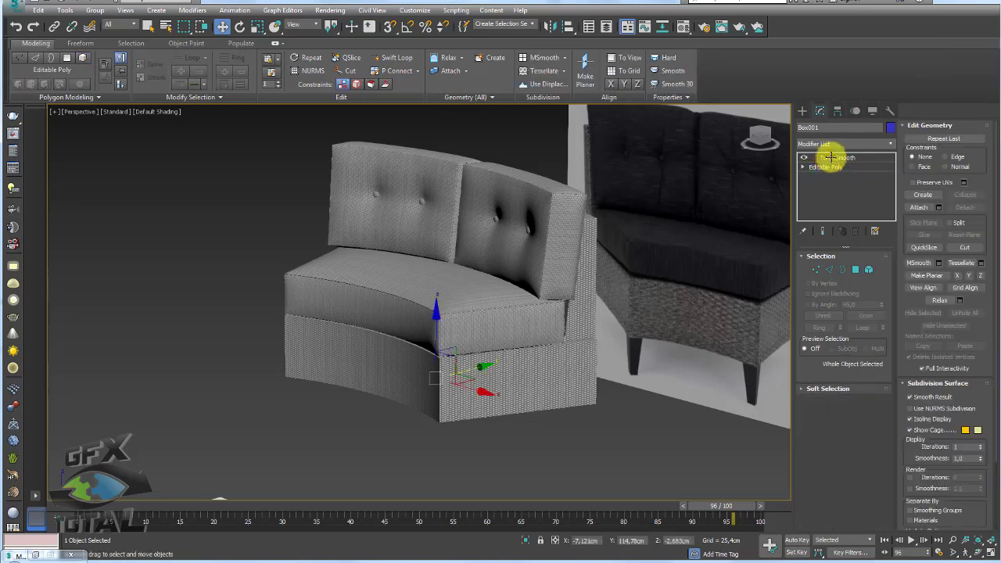
alt+middle_drag(755, 174, 521, 257)
click(534, 290)
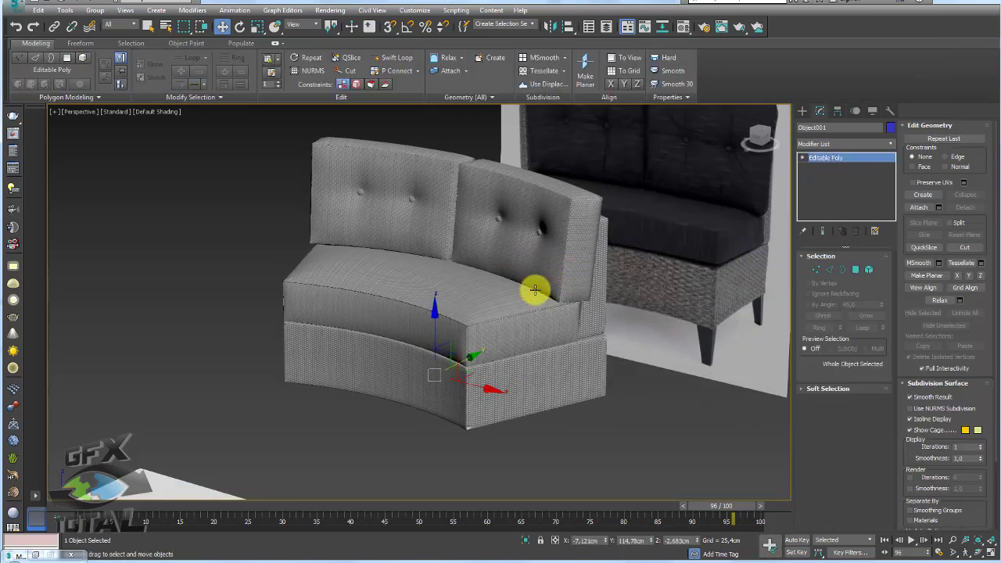
Drag jacquard.jpg from the texturas folder onto the cushions to make them brown.
click(43, 553)
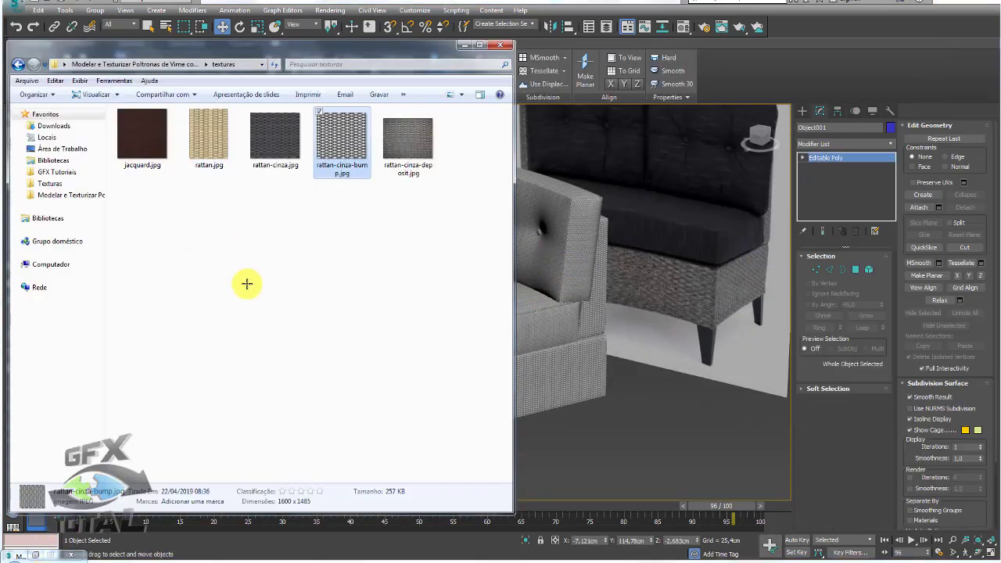
drag(264, 50, 185, 157)
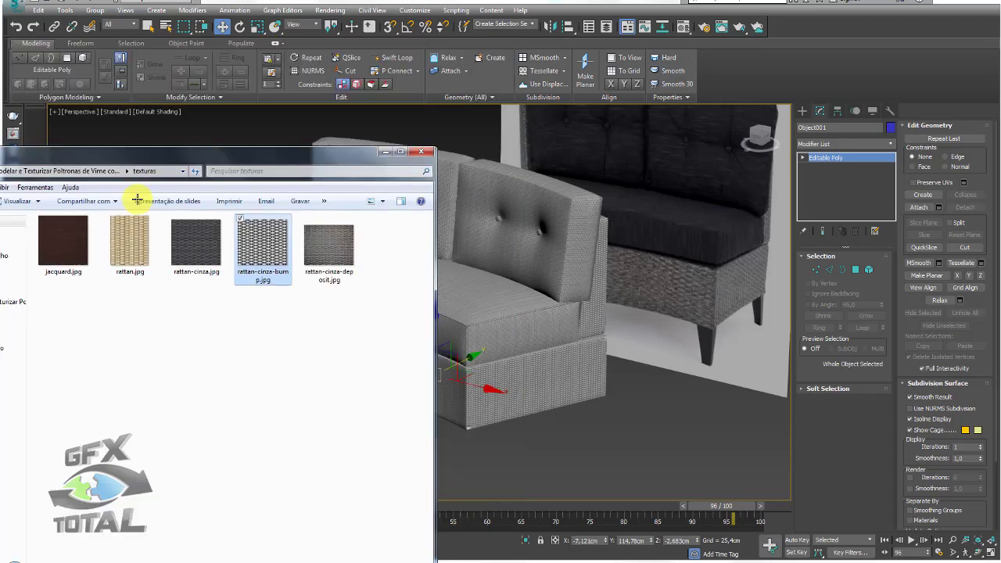
click(75, 255)
drag(65, 250, 504, 264)
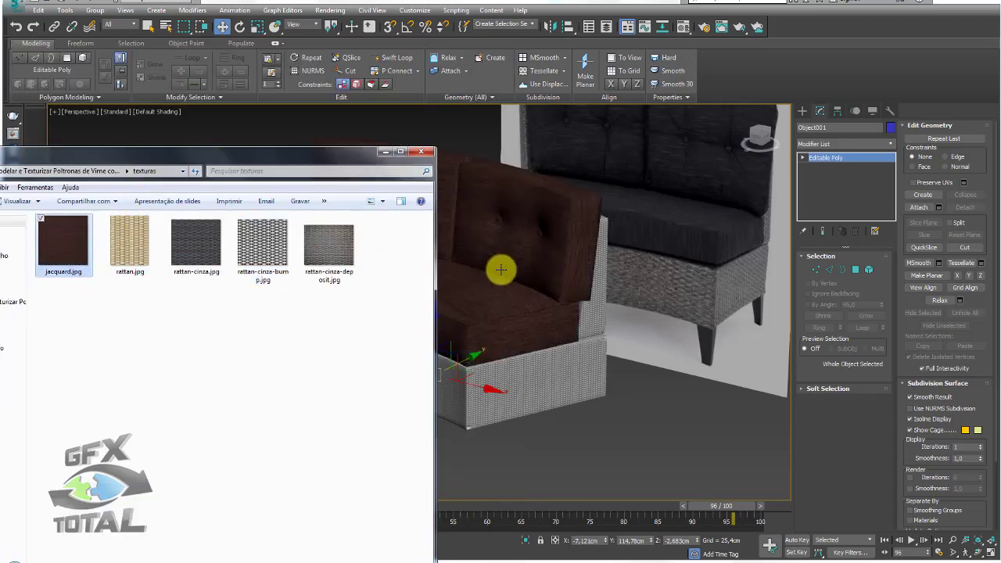
click(502, 272)
key(z)
scroll(678, 303, up, 3)
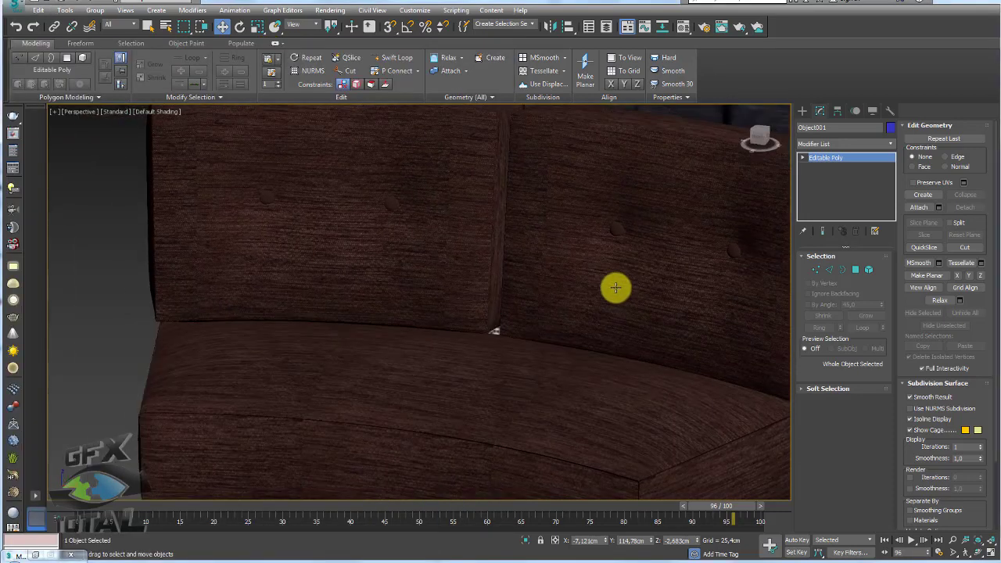
alt+middle_drag(614, 287, 662, 333)
scroll(661, 333, down, 3)
scroll(587, 313, up, 4)
Select the sofa base and drag rattan-cinza.jpg onto it for a woven rattan look.
click(512, 370)
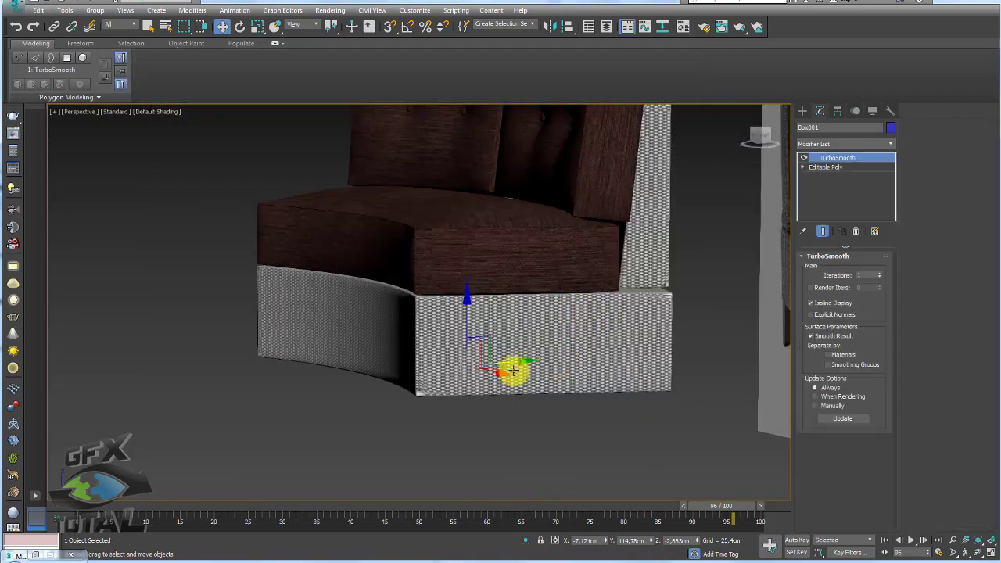
click(64, 556)
mouse_move(197, 244)
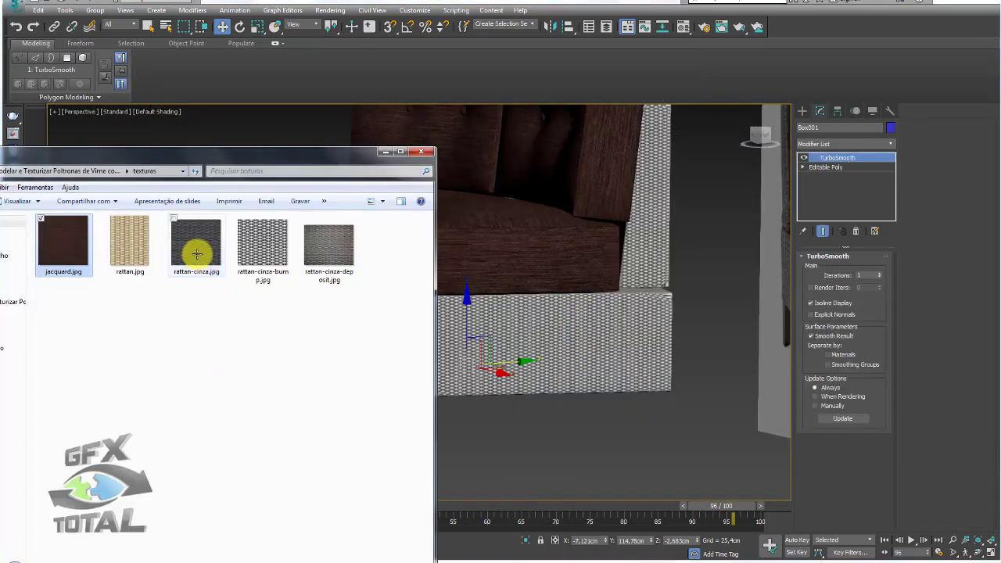
drag(196, 245, 547, 367)
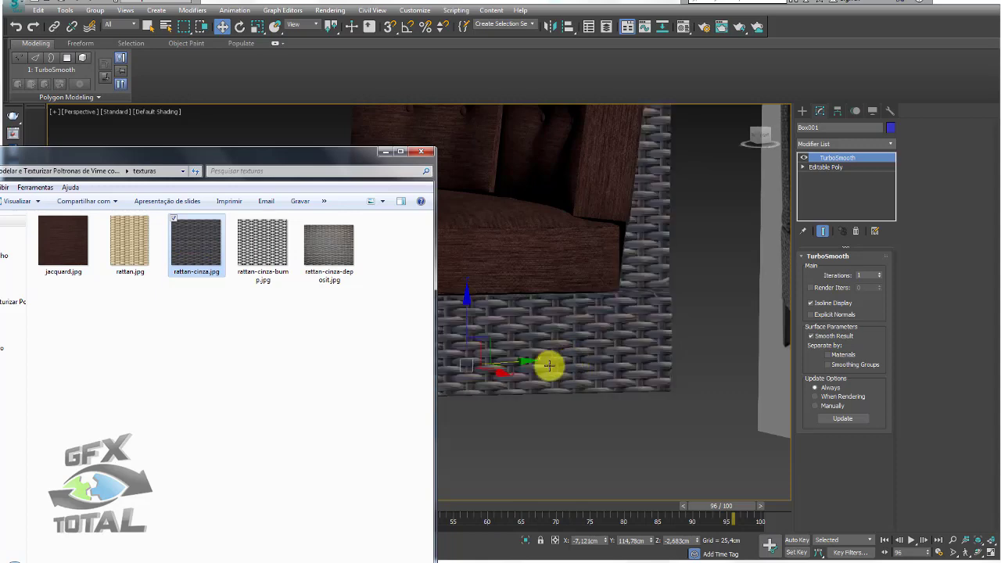
scroll(655, 384, down, 5)
scroll(654, 378, up, 5)
scroll(654, 376, up, 1)
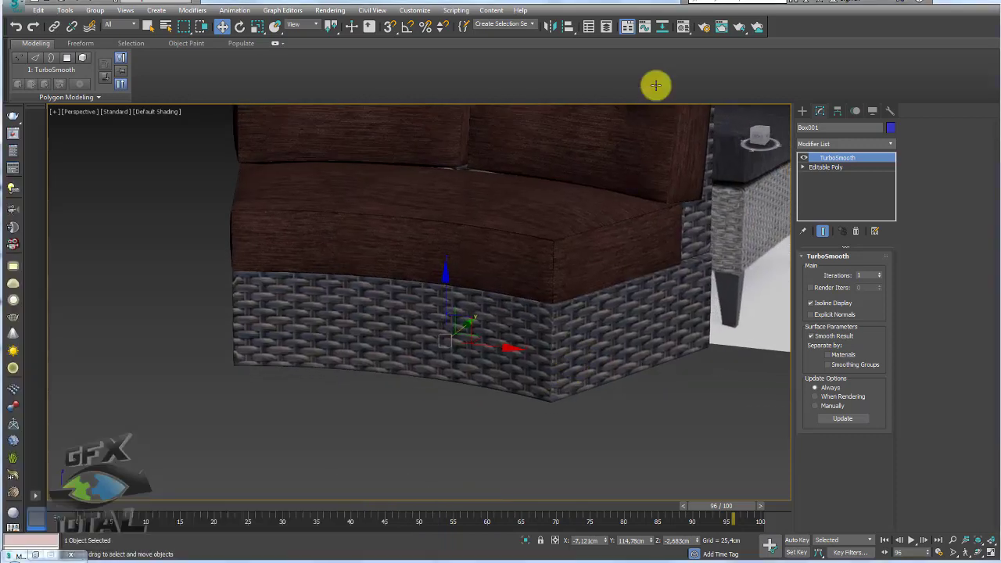
Load the base's rattan material in the Material Editor and set its V tiling to 50.
click(682, 27)
click(677, 100)
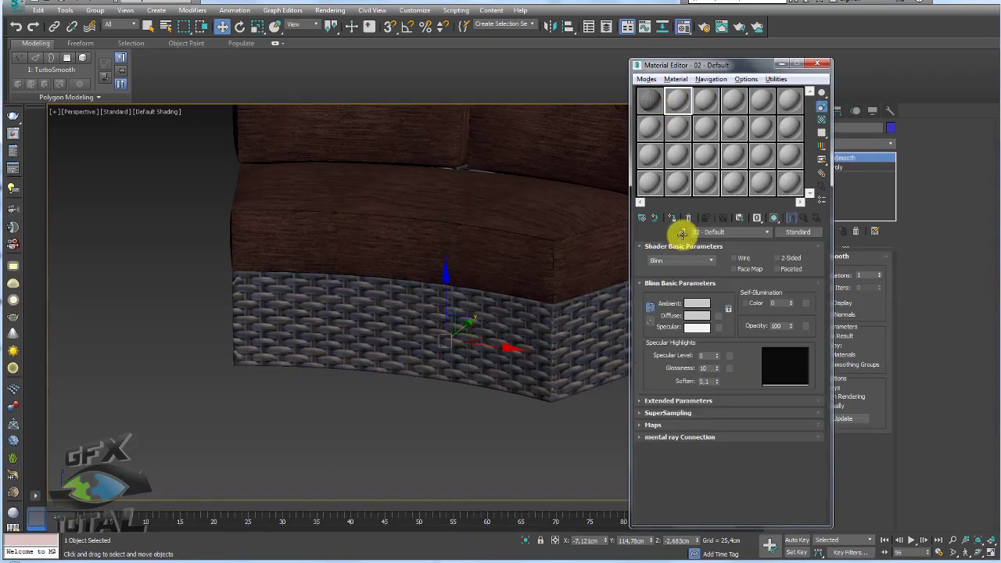
click(584, 323)
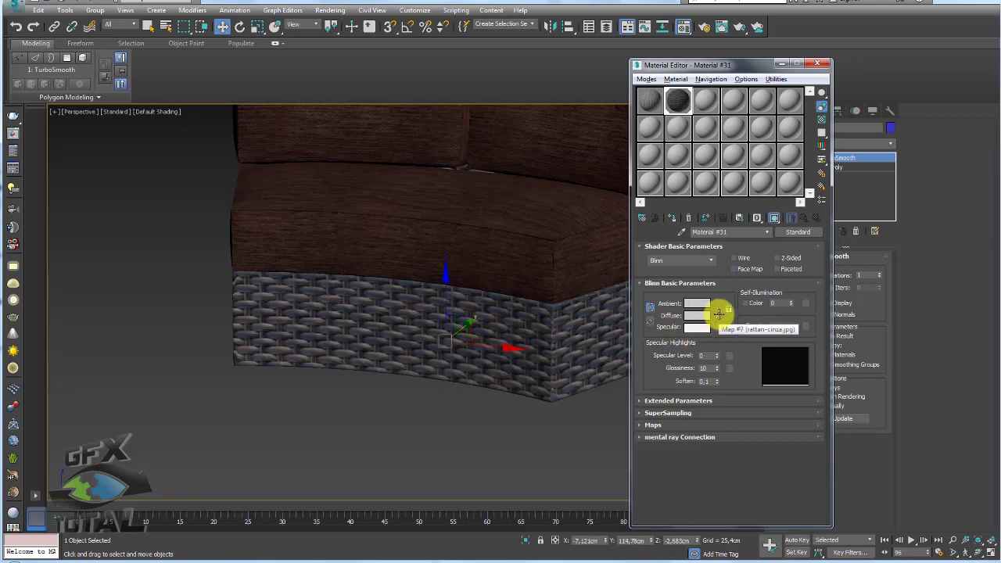
click(719, 314)
text(50)
key(Return)
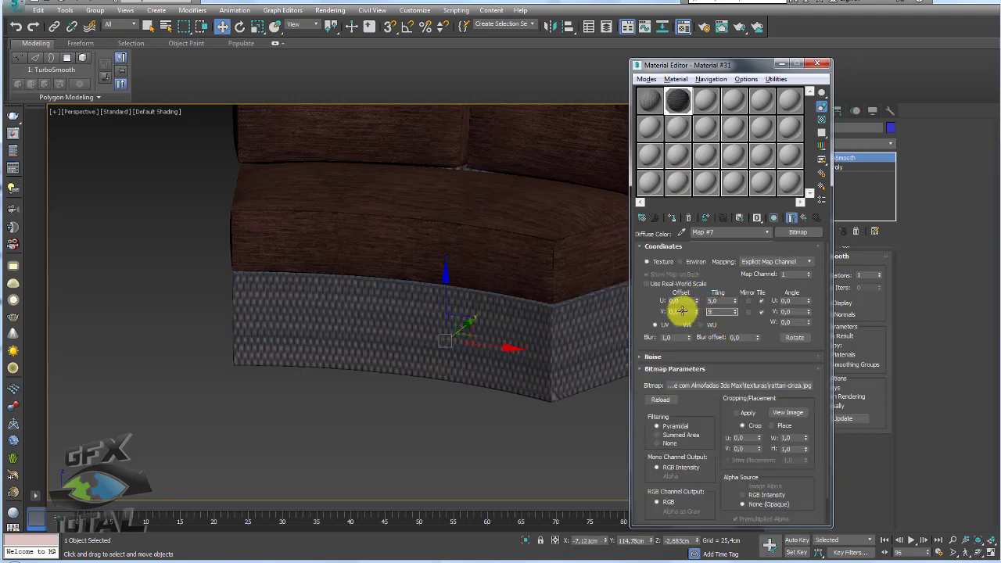
scroll(592, 339, up, 2)
scroll(494, 333, up, 4)
scroll(491, 321, up, 2)
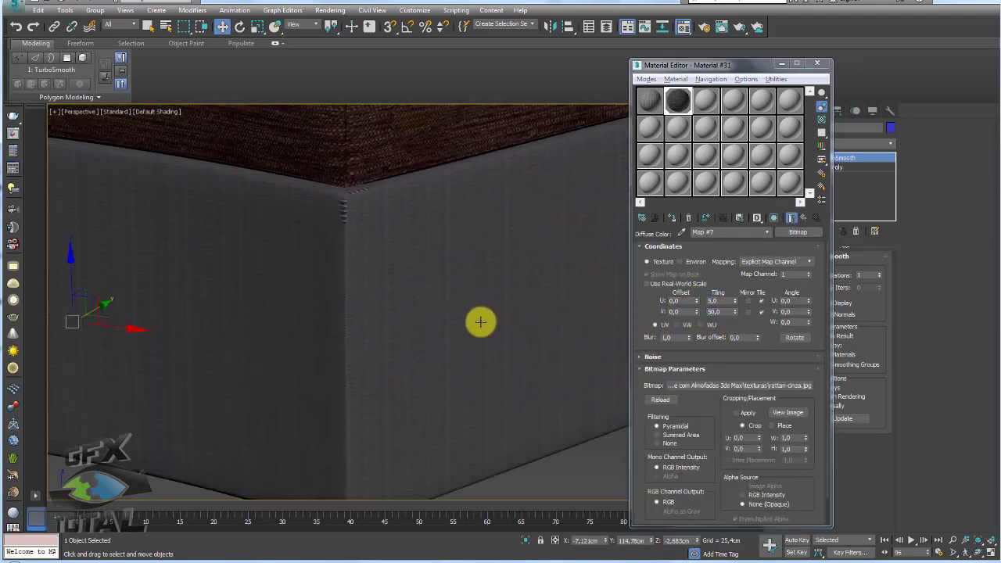
scroll(469, 316, up, 2)
scroll(462, 315, down, 1)
Reduce the V tiling to 5, close the Material Editor and turn TurboSmooth off.
double_click(718, 301)
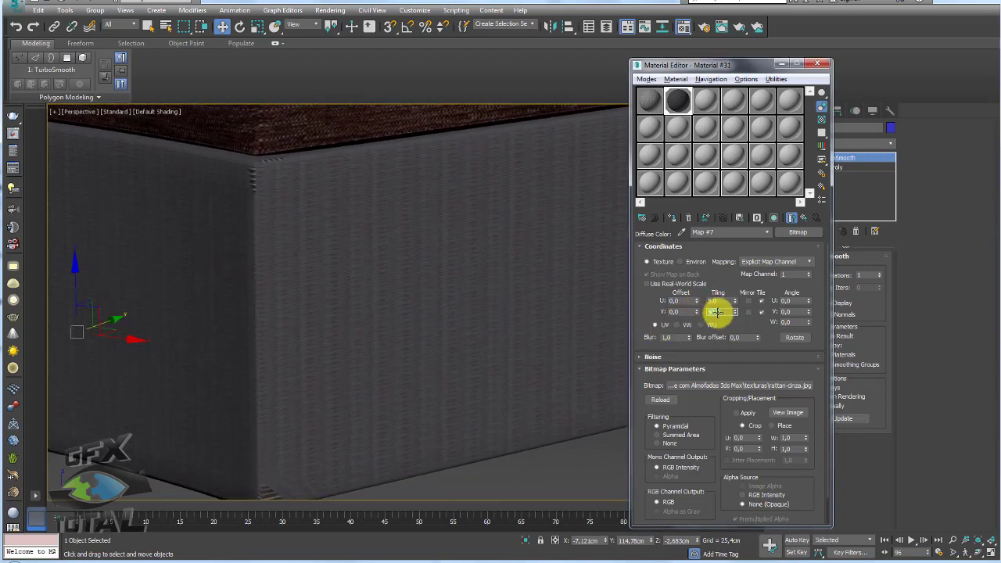
key(Return)
scroll(440, 285, down, 3)
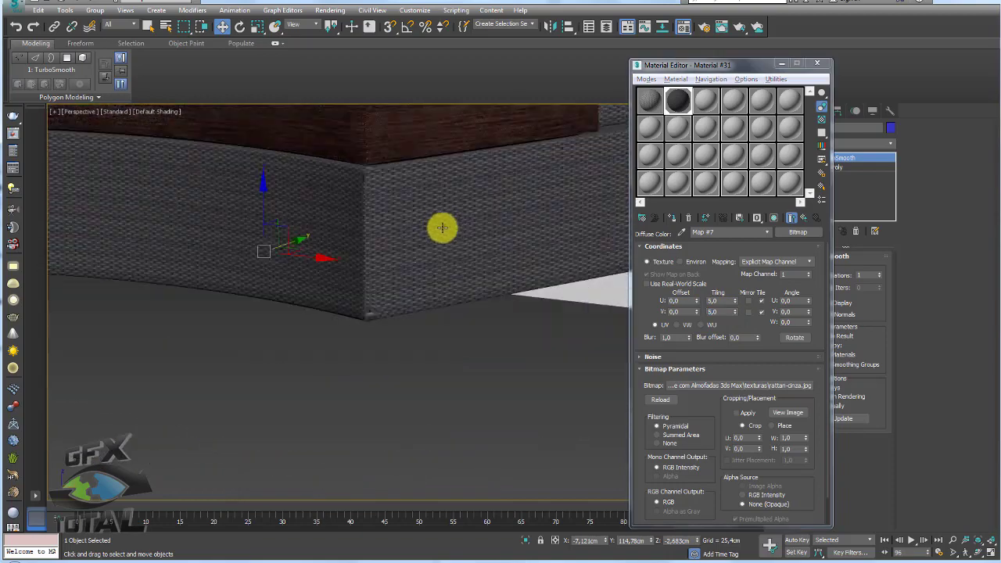
scroll(381, 297, up, 2)
scroll(344, 348, up, 3)
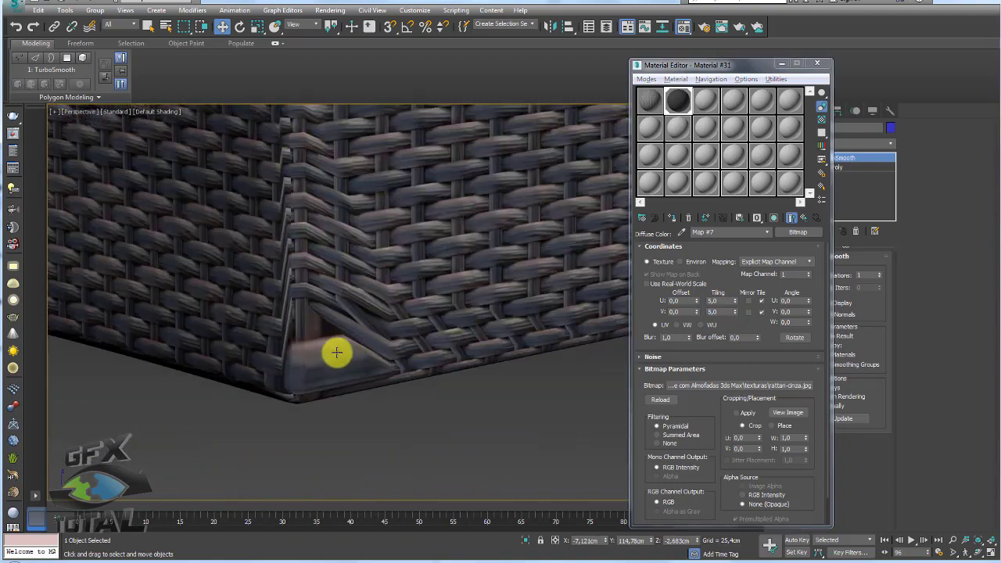
scroll(322, 354, up, 2)
scroll(325, 358, down, 2)
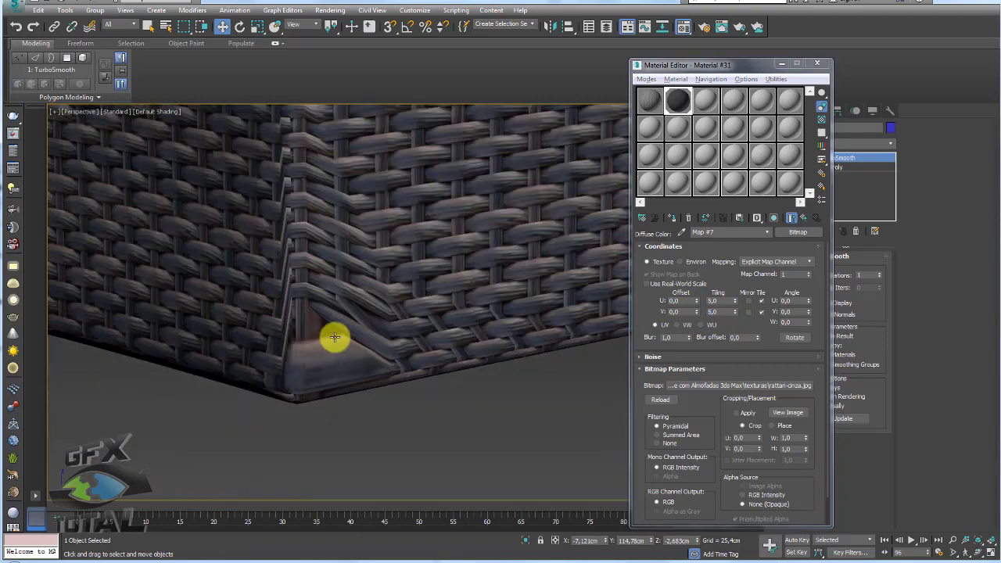
scroll(334, 337, up, 1)
scroll(322, 362, down, 4)
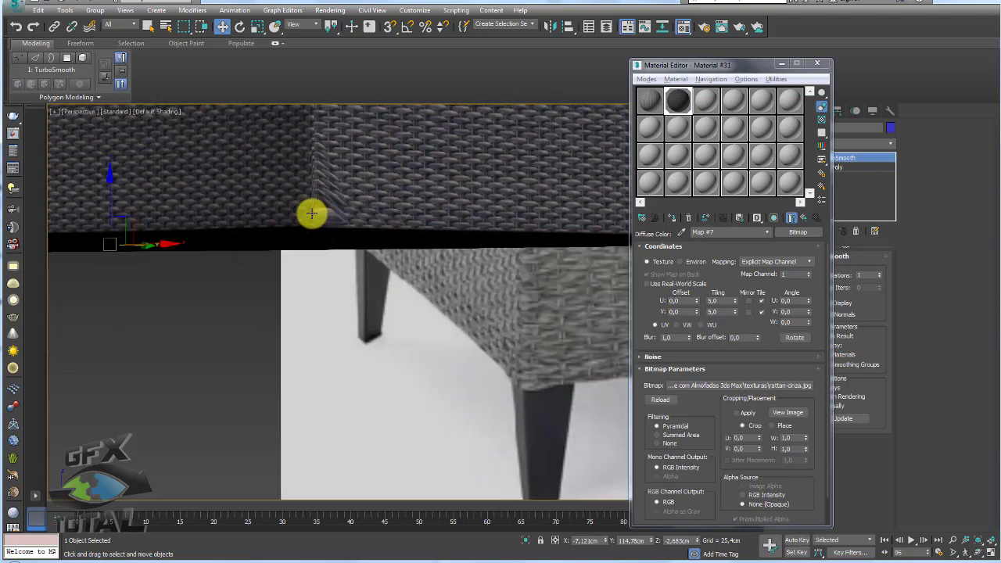
scroll(402, 257, up, 2)
scroll(382, 261, up, 1)
scroll(419, 282, down, 3)
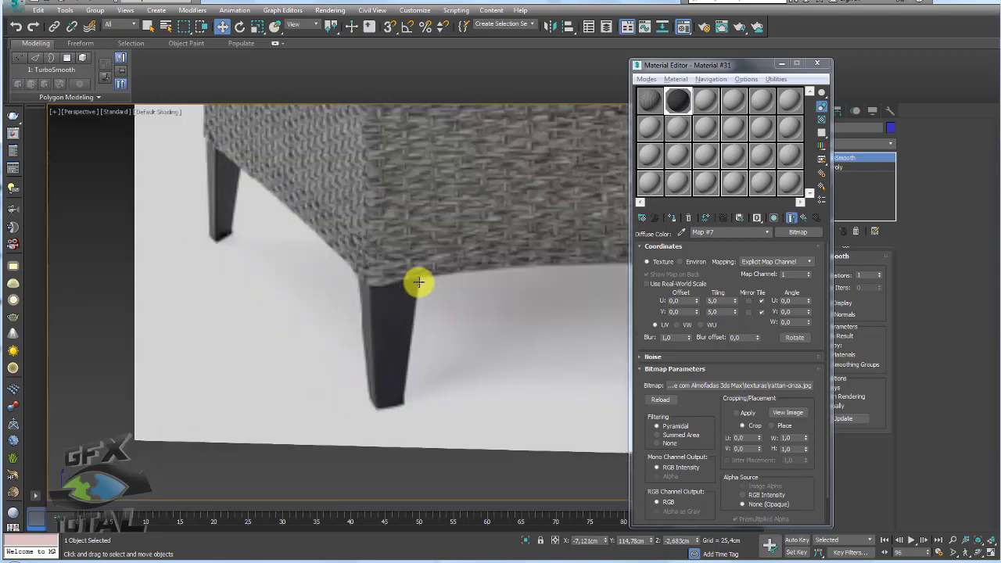
scroll(418, 283, down, 2)
scroll(382, 282, down, 2)
scroll(336, 212, up, 1)
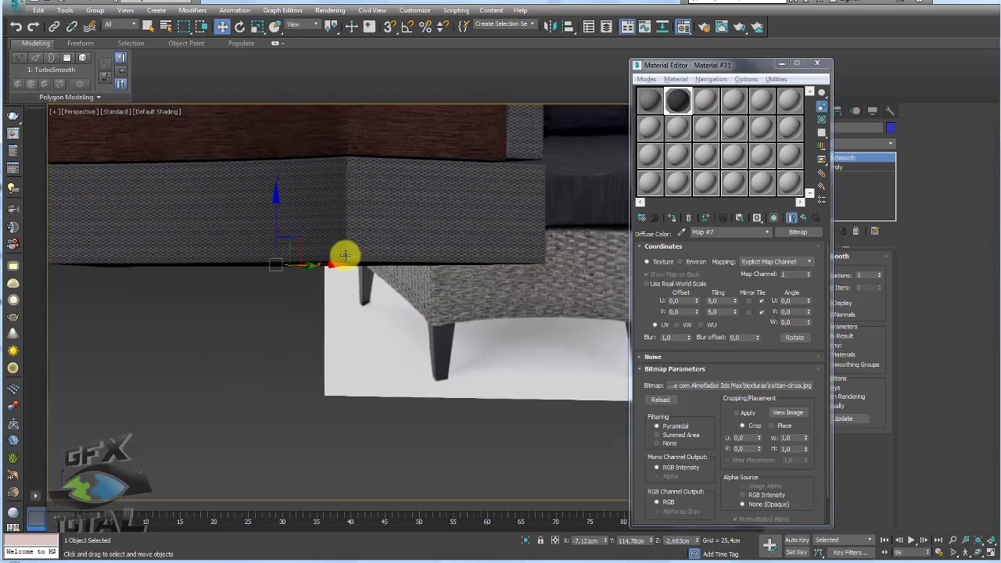
key(m)
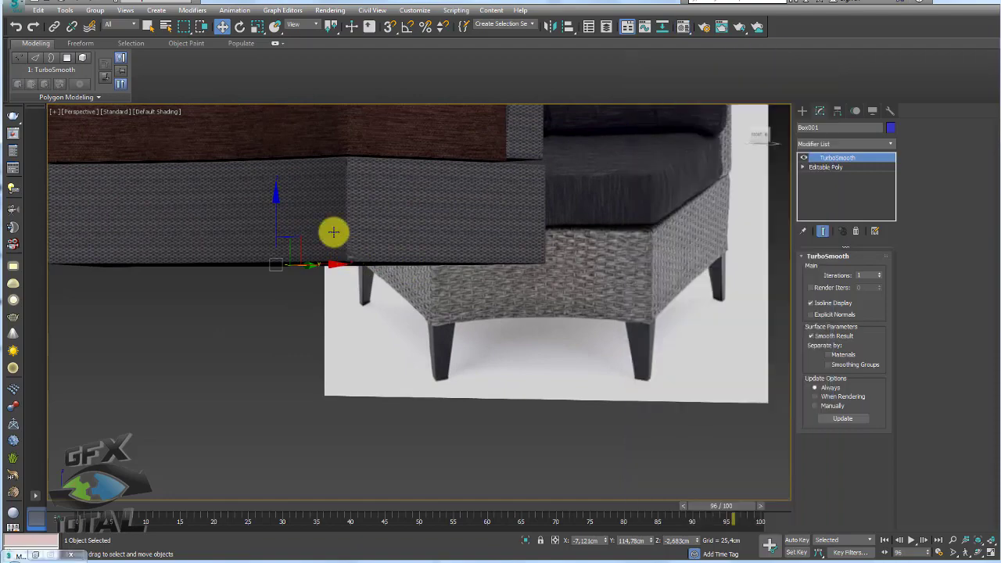
scroll(418, 271, up, 2)
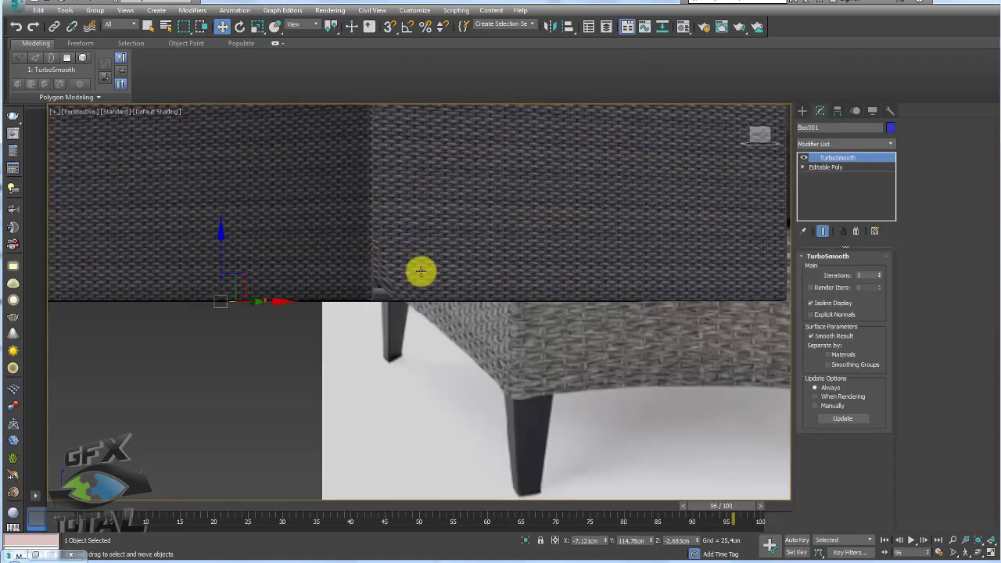
click(803, 158)
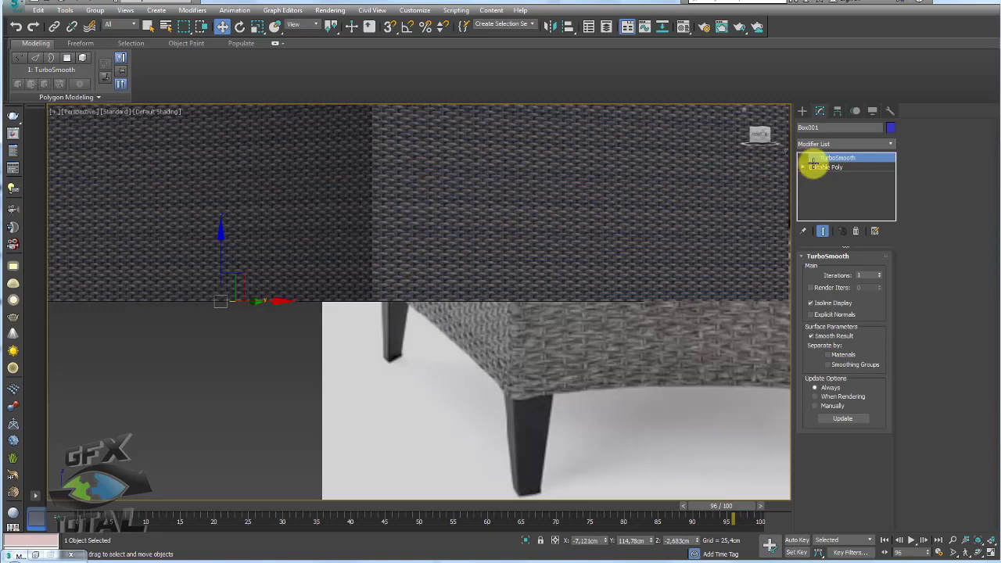
Add an Unwrap UVW modifier above the base's Editable Poly and open the UV editor.
click(835, 166)
click(889, 145)
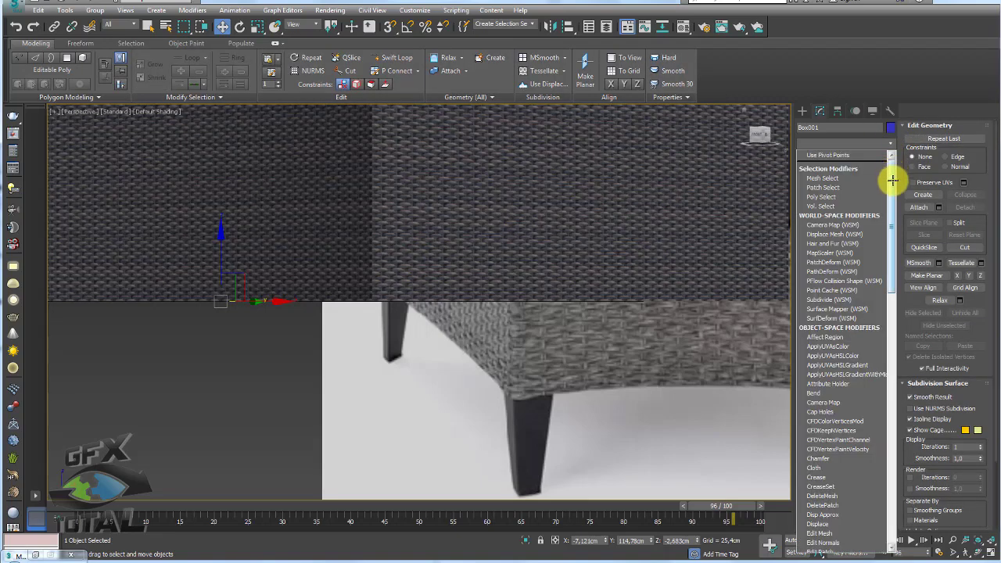
drag(889, 175, 889, 492)
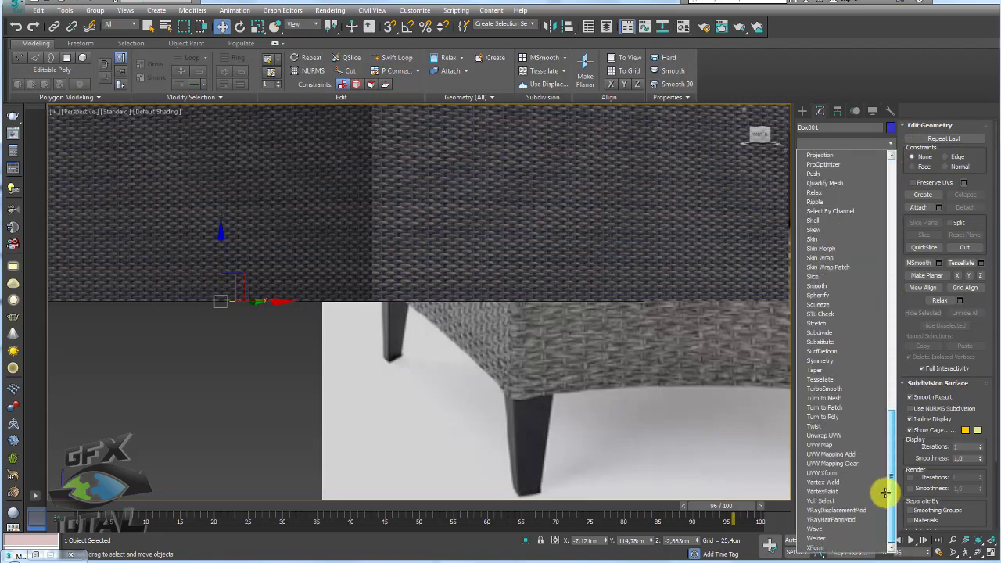
click(831, 436)
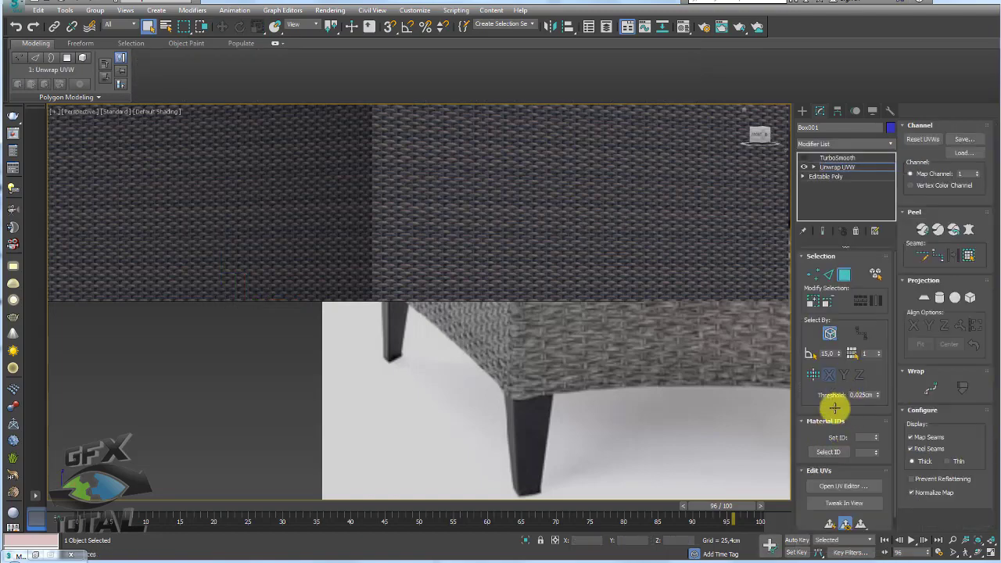
click(841, 485)
middle_drag(429, 346, 584, 341)
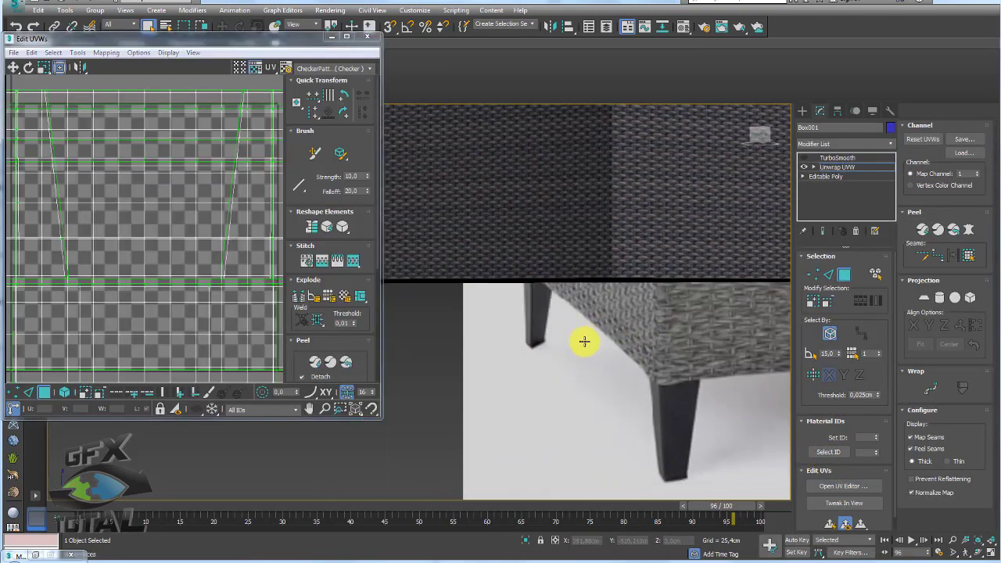
click(812, 272)
scroll(688, 301, up, 5)
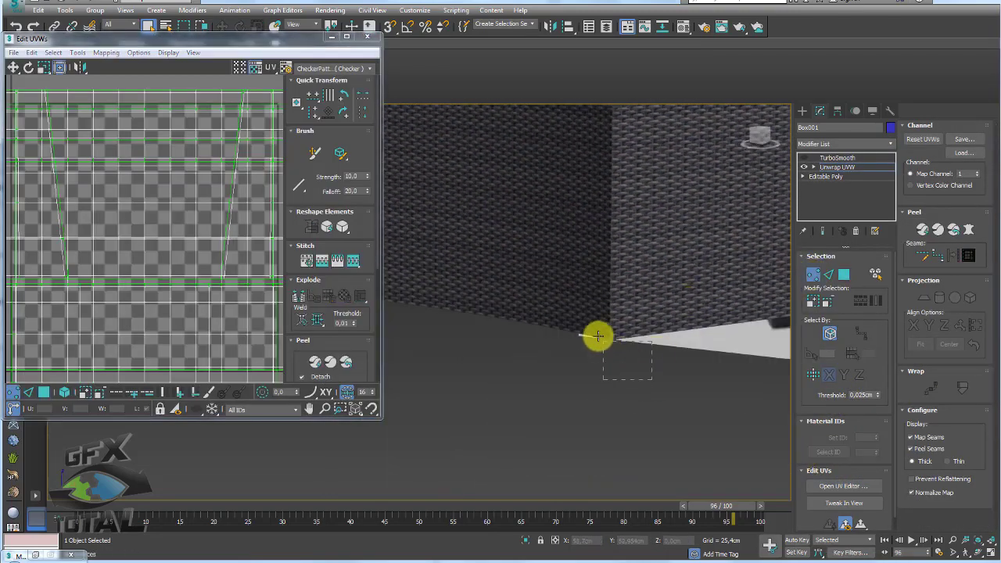
scroll(164, 312, down, 3)
scroll(161, 266, up, 3)
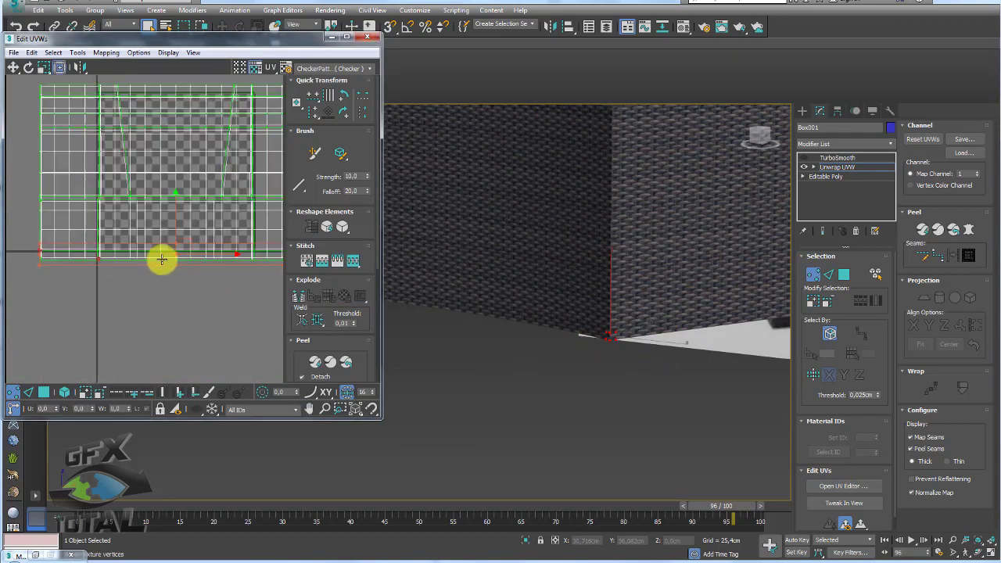
scroll(117, 274, up, 3)
scroll(70, 249, down, 2)
scroll(101, 255, down, 3)
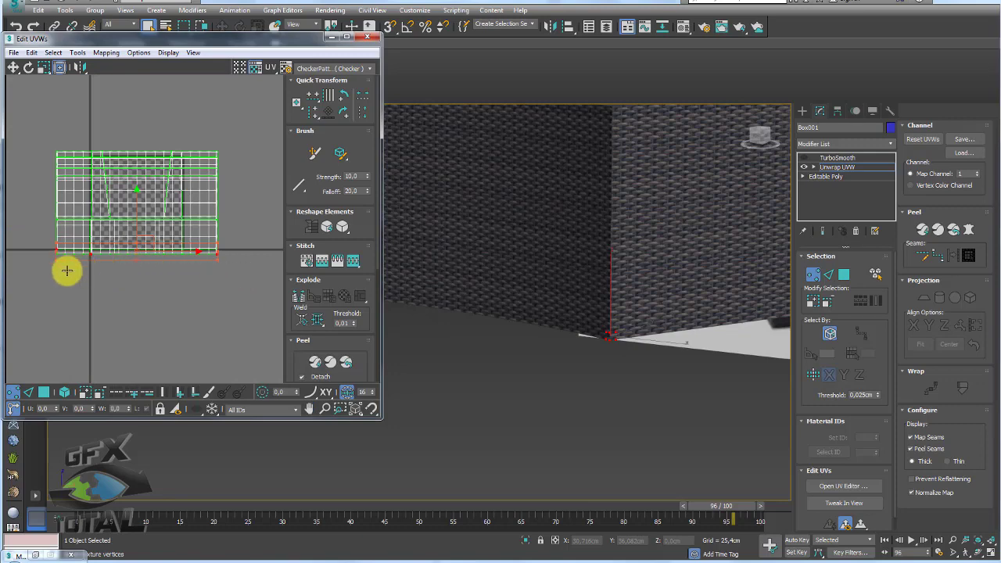
Select the bottom UV strip as an element and move it up to realign the rattan.
click(65, 392)
click(100, 249)
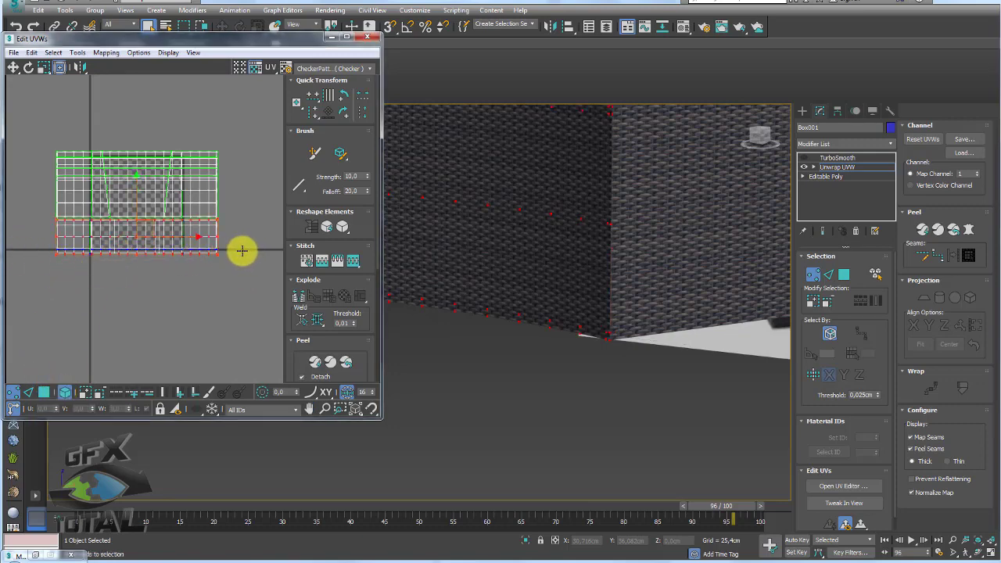
mouse_move(242, 250)
mouse_down()
mouse_move(55, 246)
mouse_move(250, 251)
mouse_up()
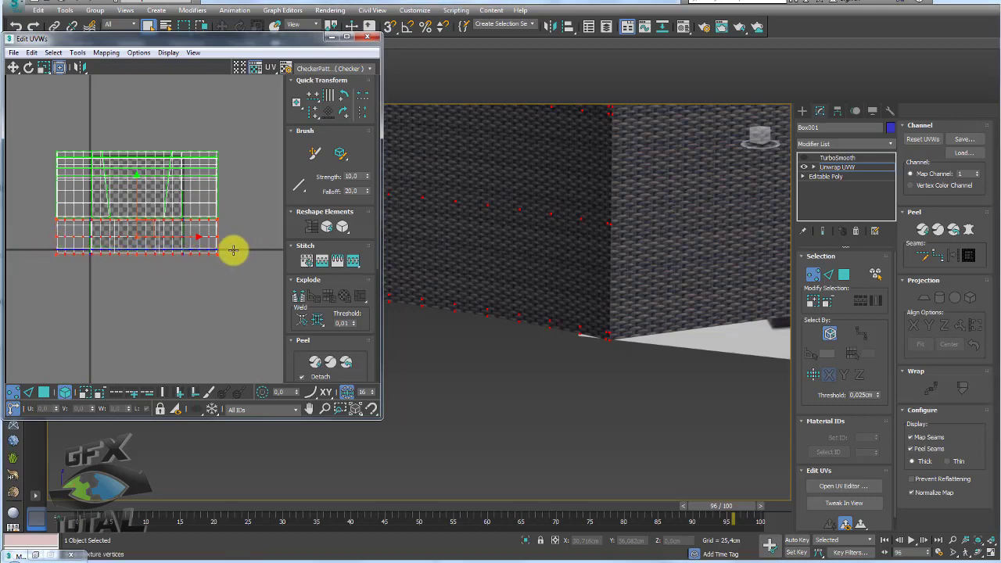
scroll(150, 228, up, 2)
scroll(140, 221, up, 3)
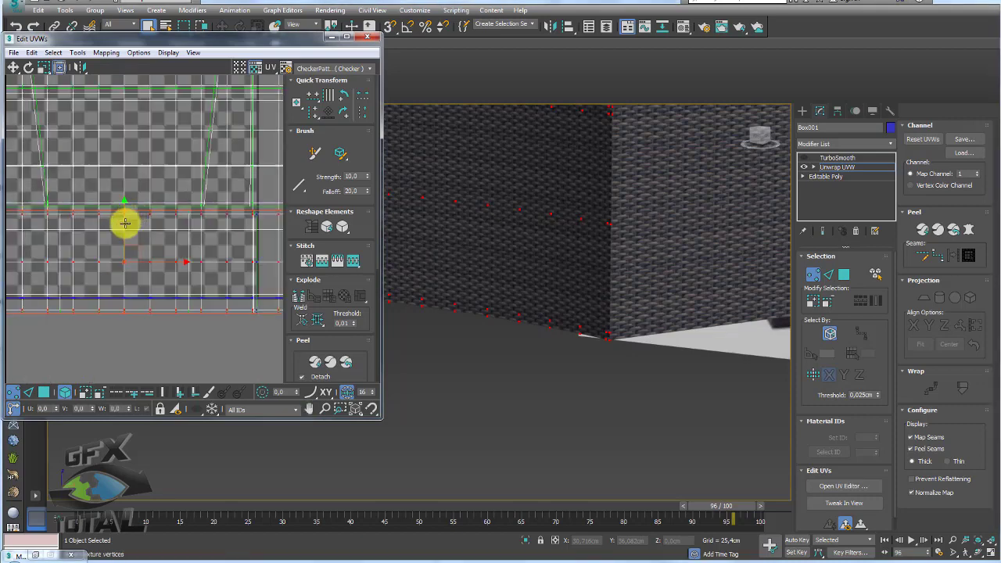
drag(125, 223, 134, 313)
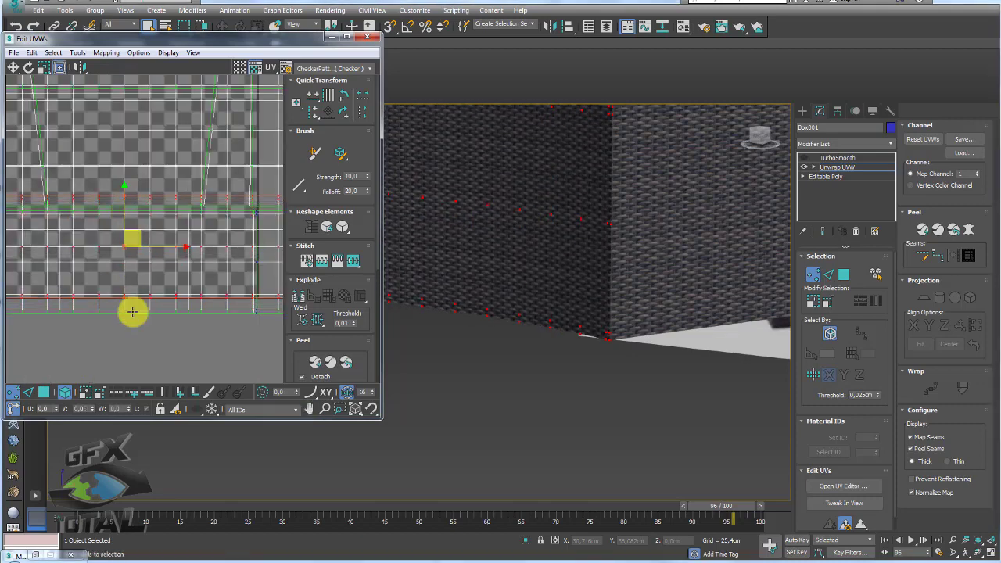
click(66, 389)
click(130, 325)
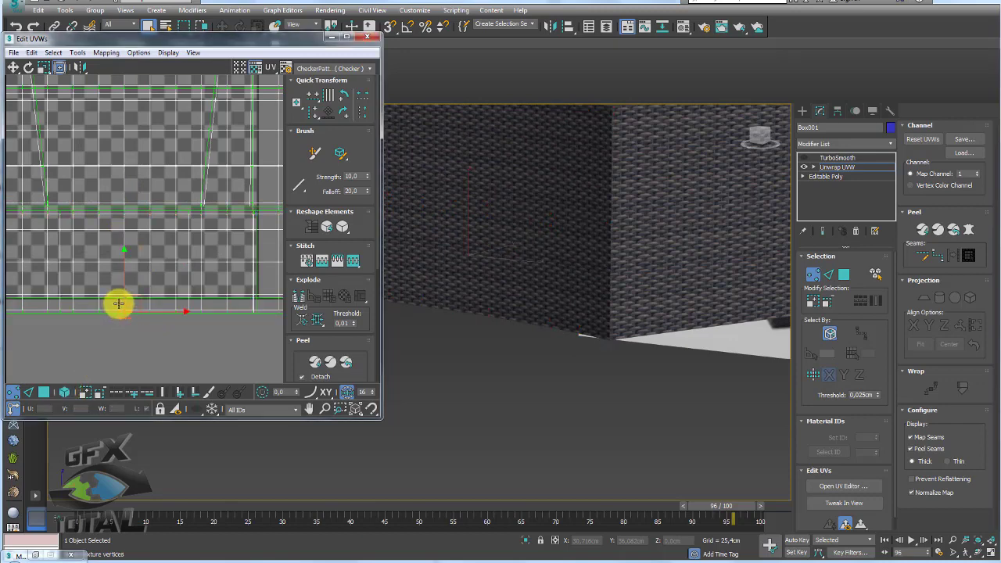
drag(129, 305, 131, 332)
click(64, 393)
click(124, 289)
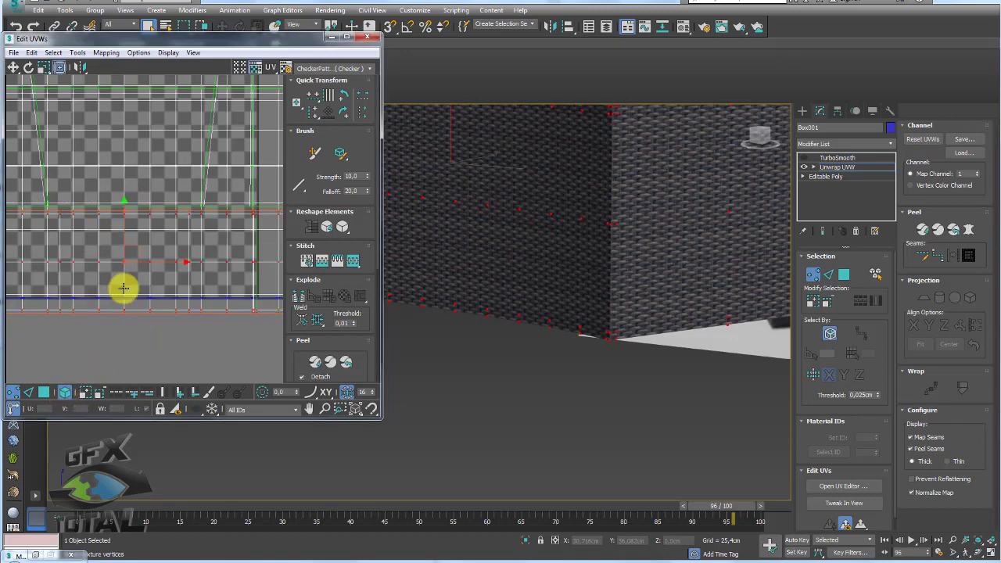
mouse_move(122, 227)
mouse_down()
mouse_move(128, 203)
mouse_move(125, 212)
mouse_up()
scroll(235, 297, down, 3)
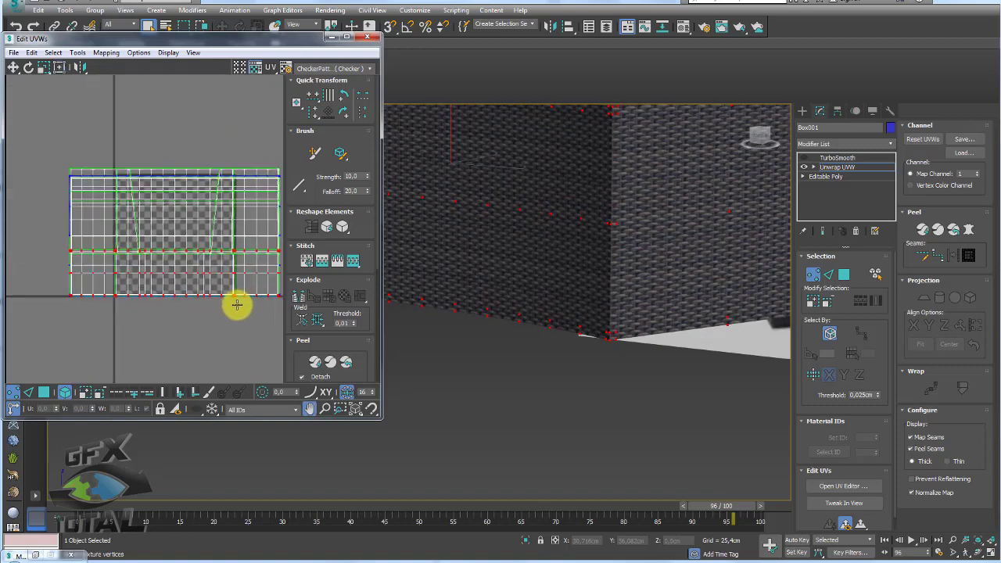
scroll(235, 297, down, 3)
click(185, 290)
Check the smoothed base, then reopen the UV editor and pick the front panel's bottom edge.
click(829, 157)
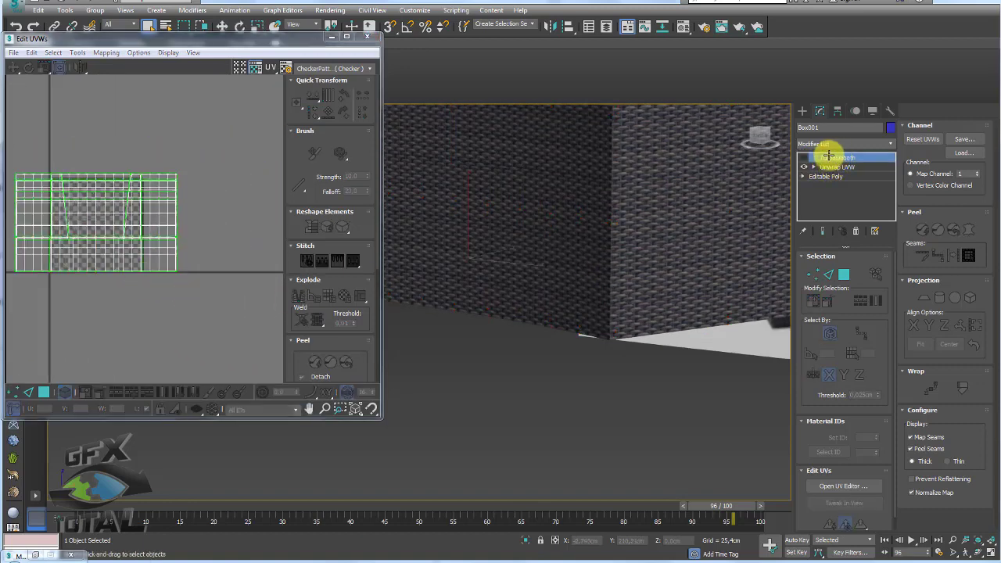
alt+middle_drag(618, 319, 599, 321)
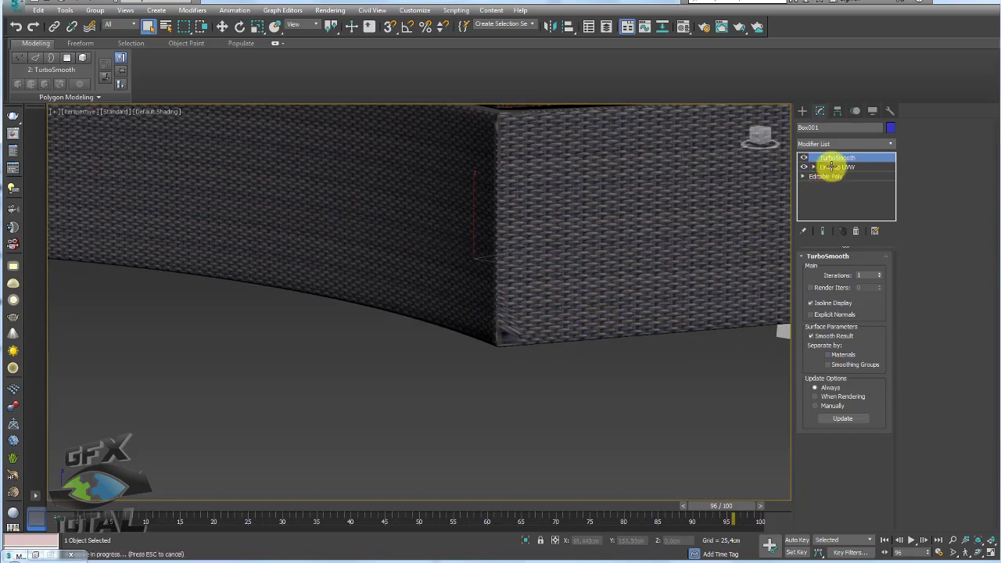
click(835, 167)
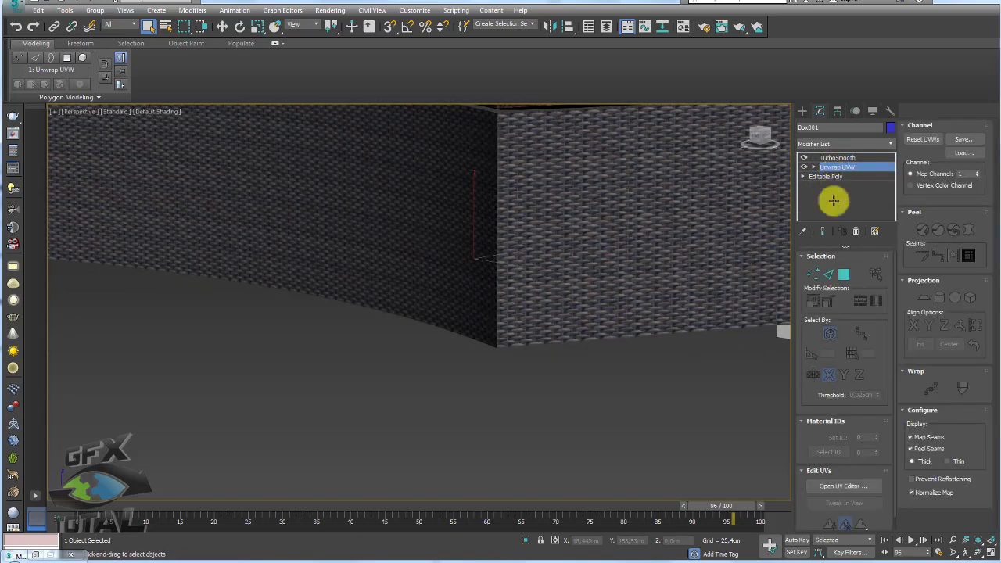
click(853, 482)
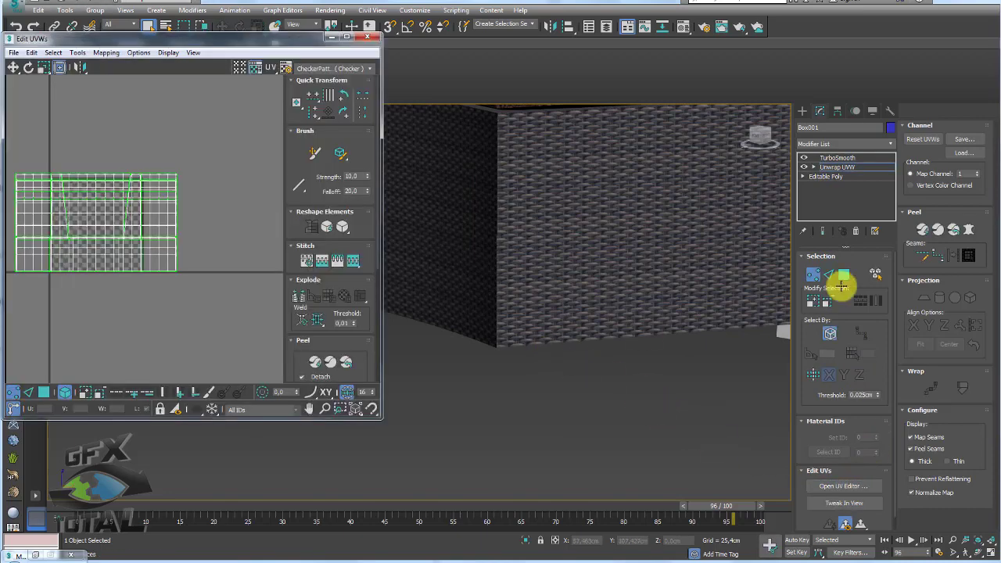
click(513, 340)
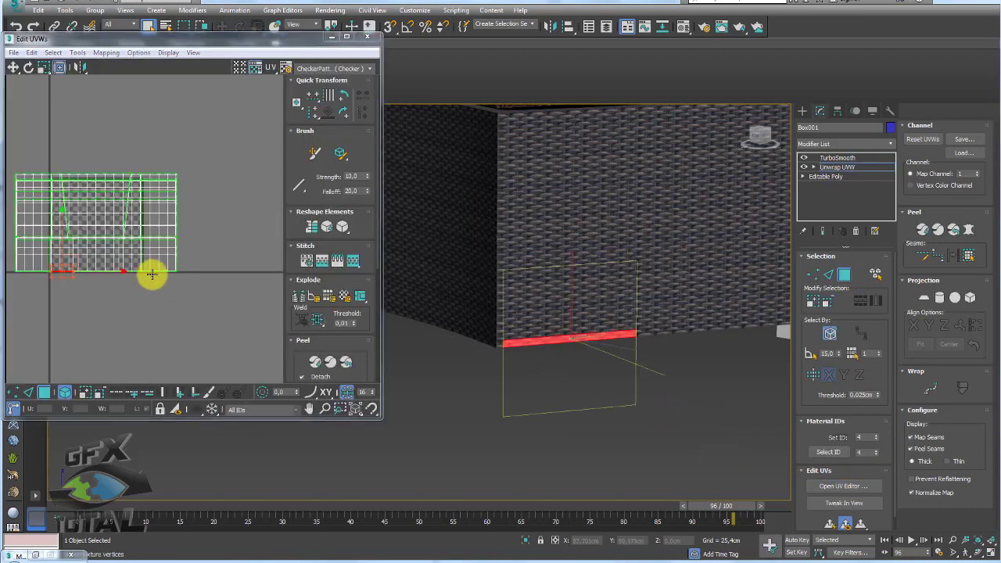
middle_drag(66, 275, 108, 280)
scroll(94, 276, up, 3)
scroll(40, 268, up, 2)
scroll(226, 284, up, 3)
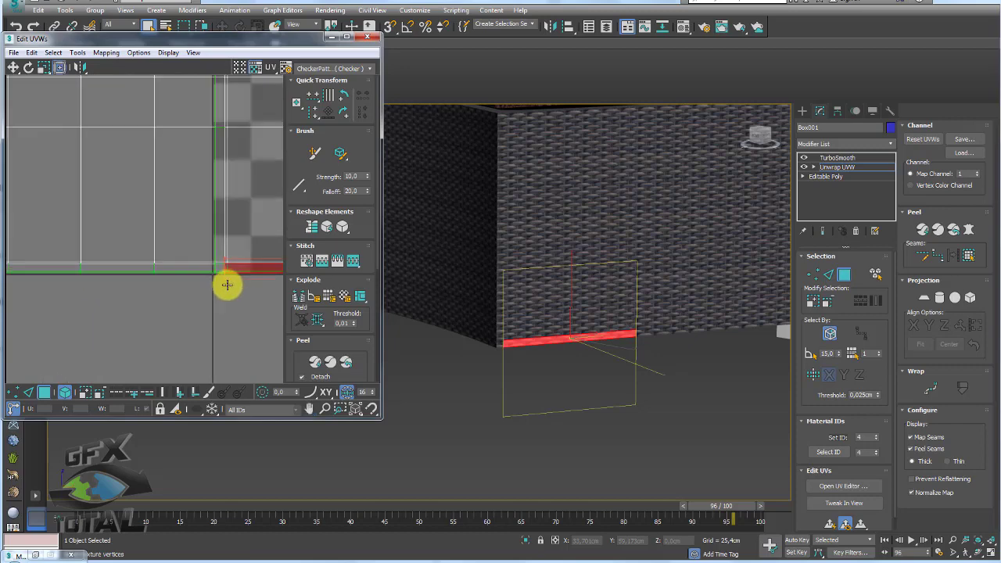
scroll(211, 297, up, 2)
Select the front face's UVs, nudge them up about 0.02 in V, and exit sub-object editing.
click(183, 261)
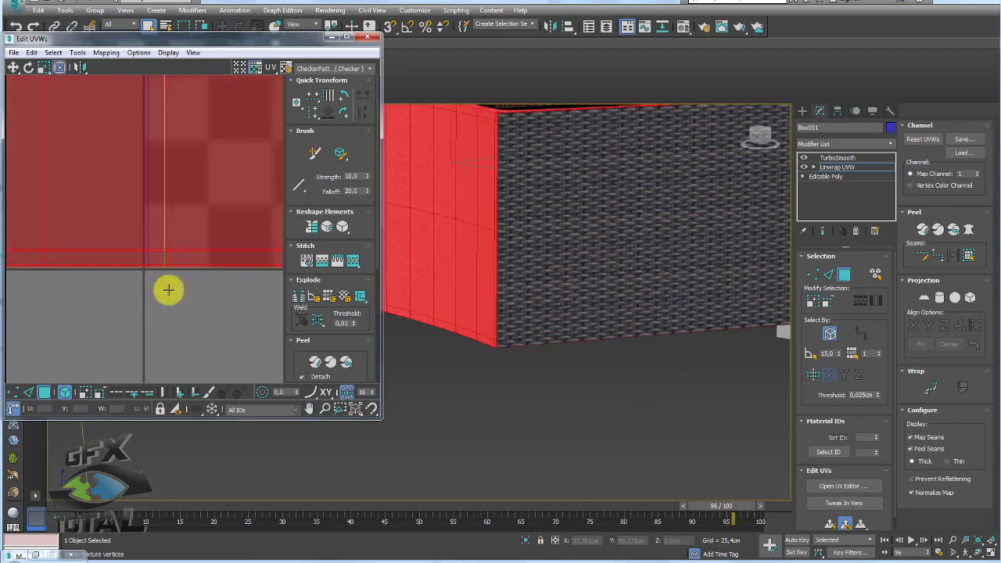
click(563, 317)
middle_drag(205, 290, 167, 297)
key(ctrl+a)
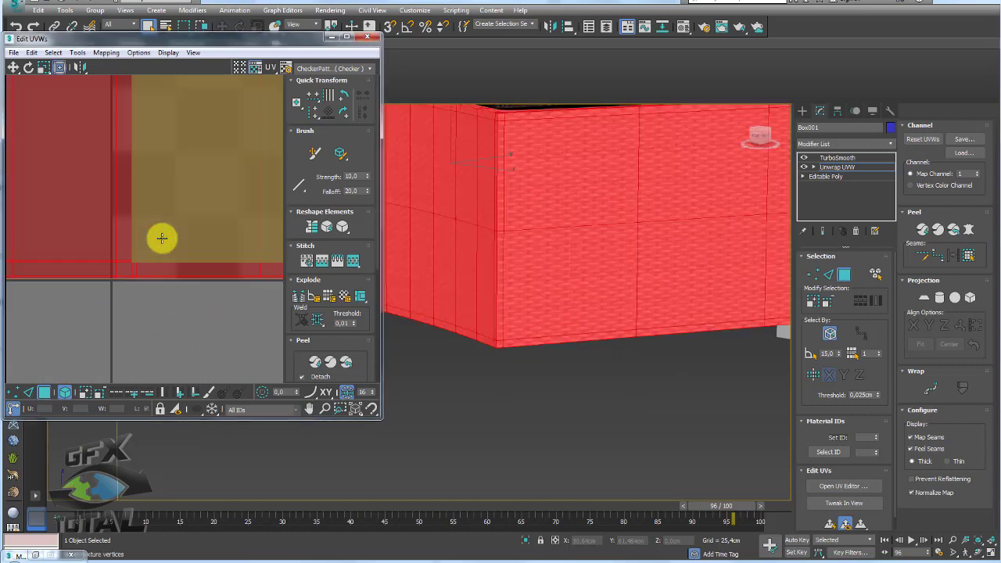
key(ctrl+z)
click(125, 269)
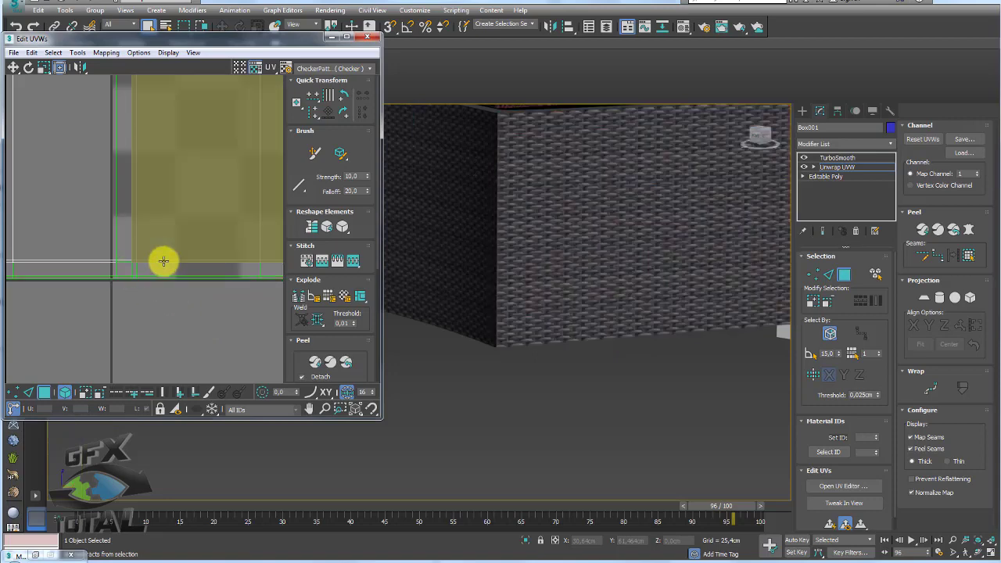
click(161, 260)
mouse_move(177, 268)
middle_down()
mouse_move(201, 268)
mouse_move(175, 263)
middle_up()
middle_drag(208, 94, 174, 175)
scroll(235, 194, down, 1)
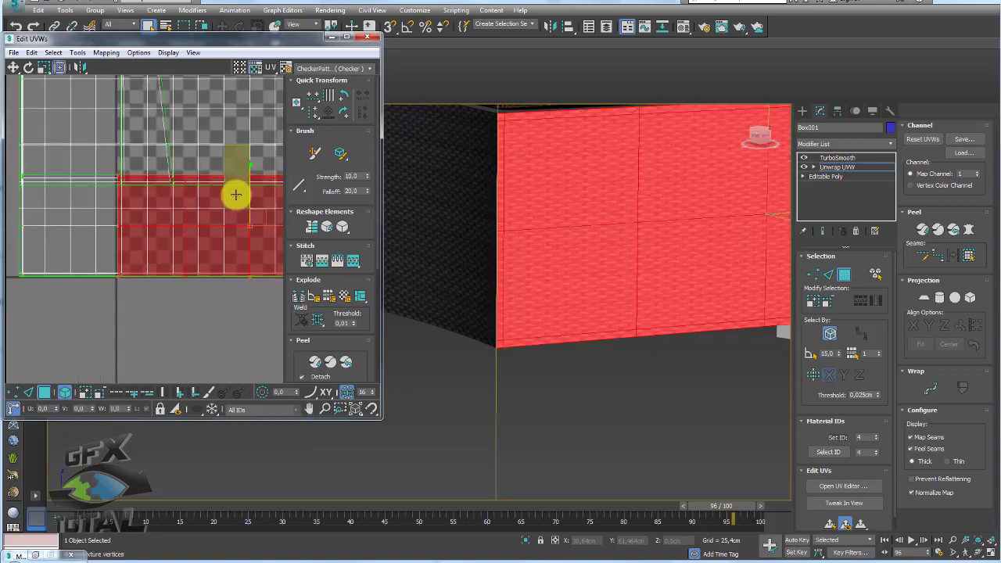
drag(250, 190, 251, 183)
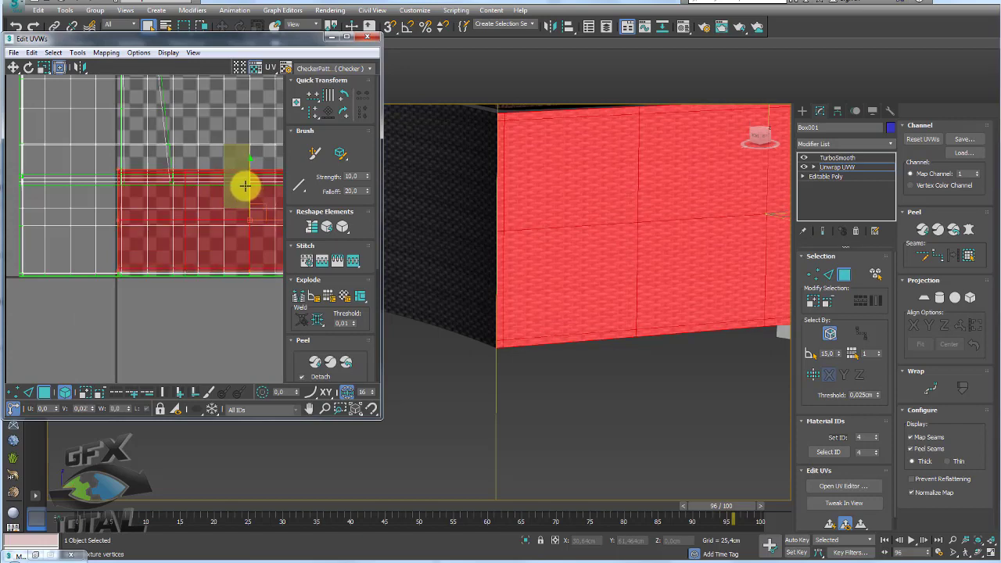
click(832, 167)
Turn on Edged Faces with F4 and switch off TurboSmooth in the viewport.
click(836, 157)
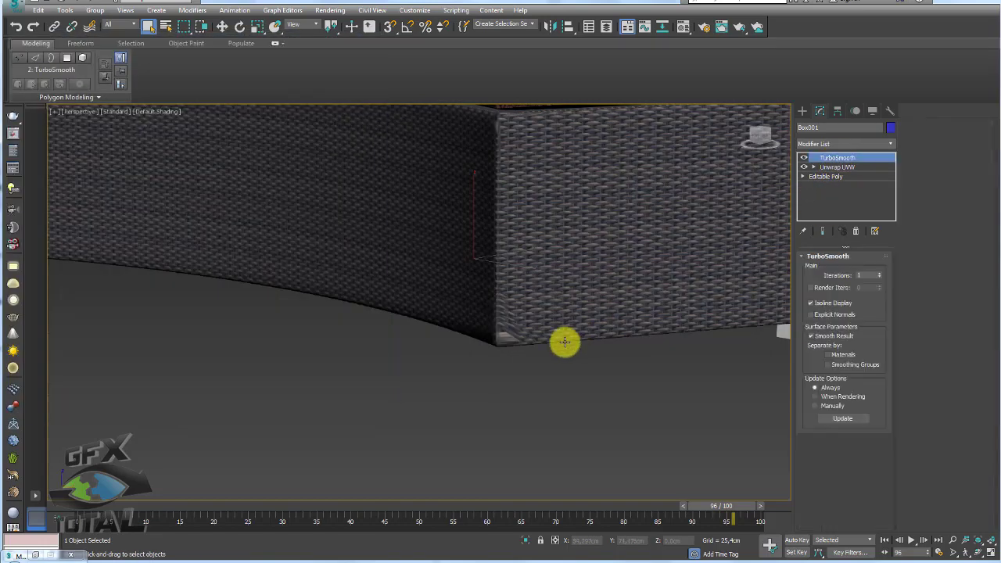
scroll(554, 308, up, 2)
scroll(539, 308, up, 3)
scroll(485, 307, up, 2)
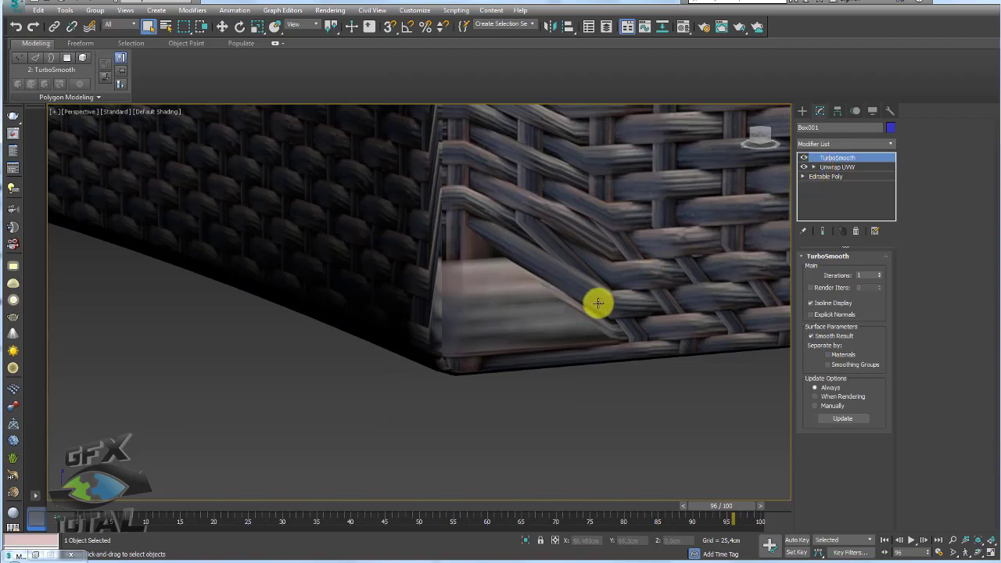
key(F4)
click(804, 158)
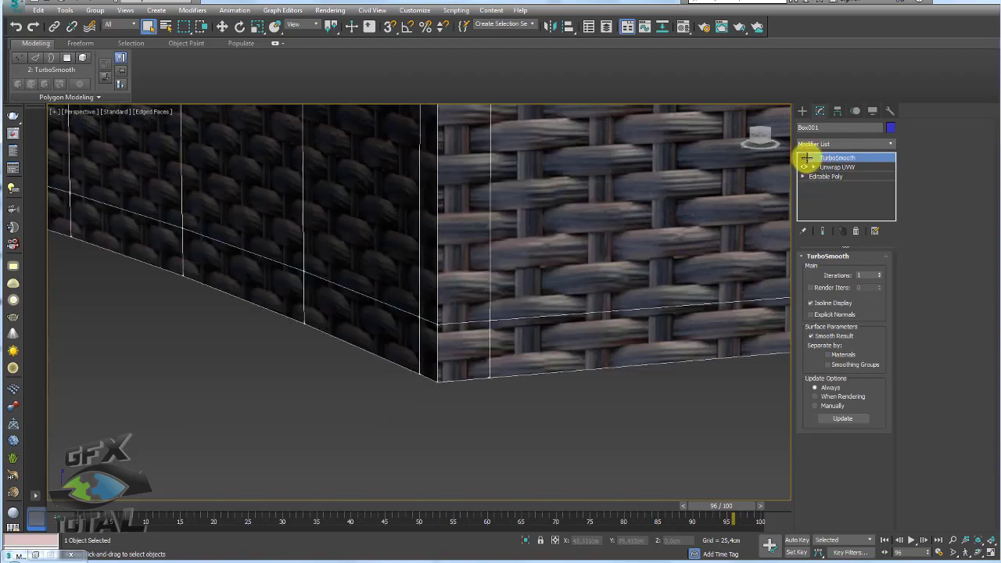
Collapse the base's Unwrap UVW modifier into its Editable Poly.
scroll(575, 311, down, 2)
scroll(572, 322, down, 3)
scroll(571, 317, up, 2)
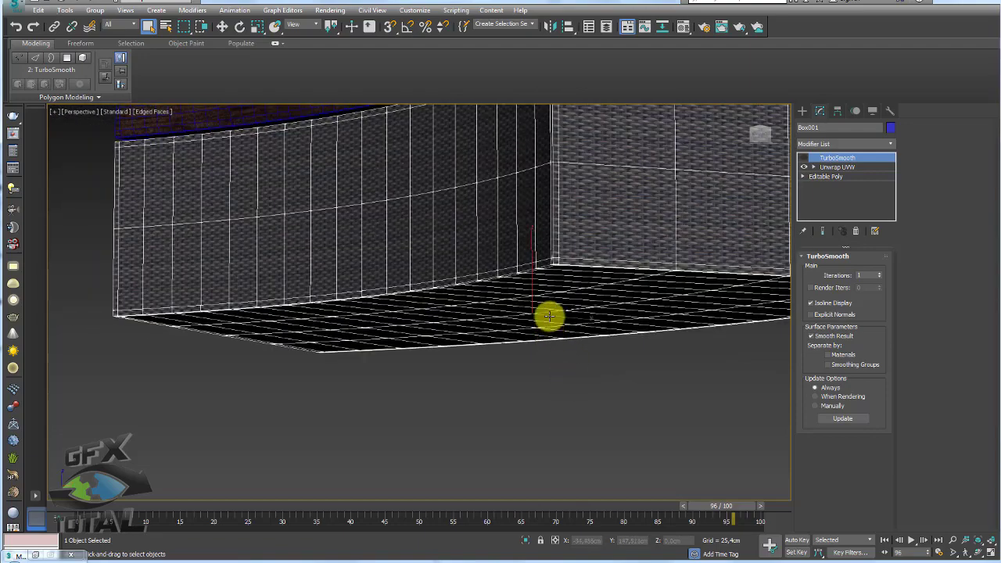
scroll(551, 282, up, 2)
scroll(550, 268, up, 2)
scroll(548, 291, up, 2)
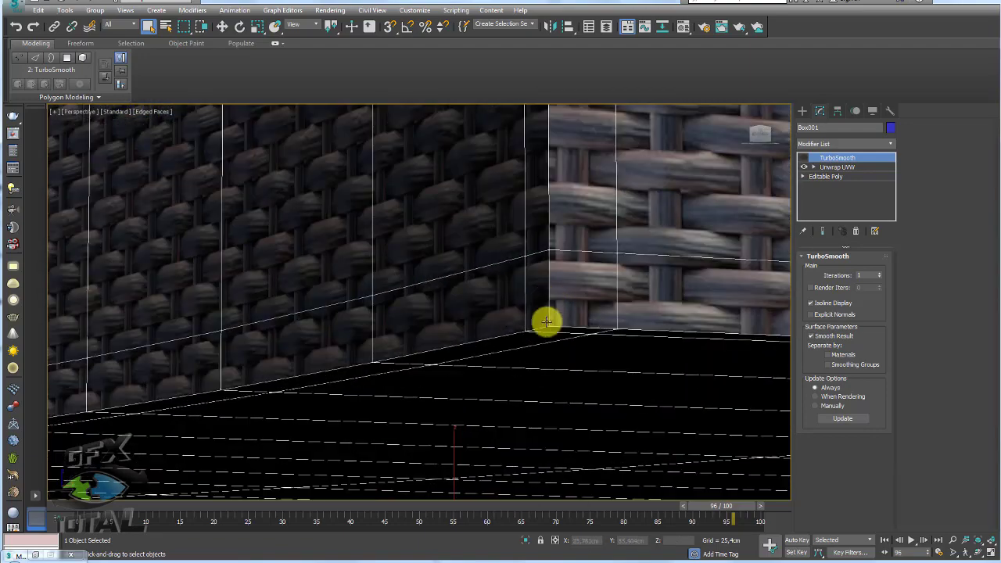
click(830, 167)
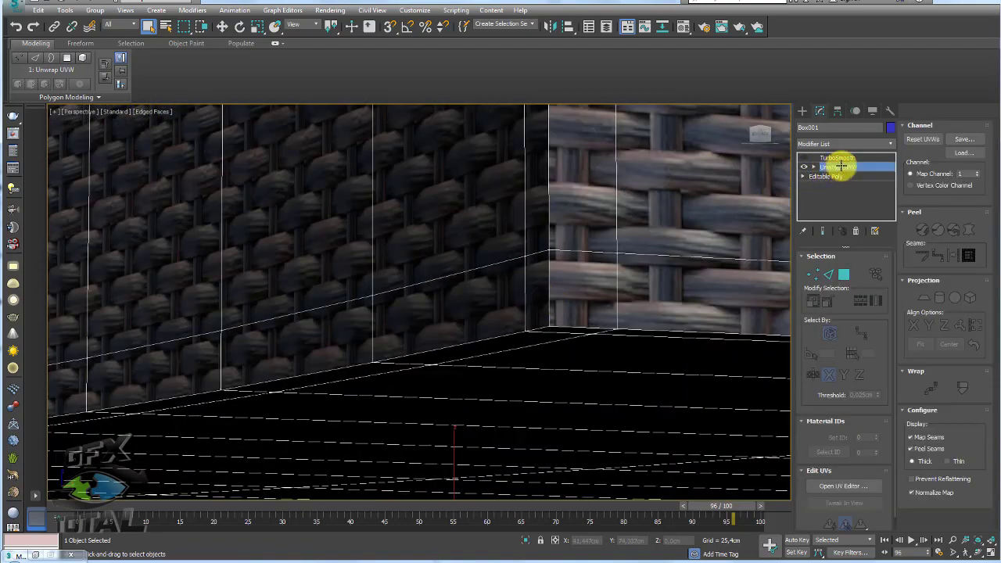
right_click(839, 167)
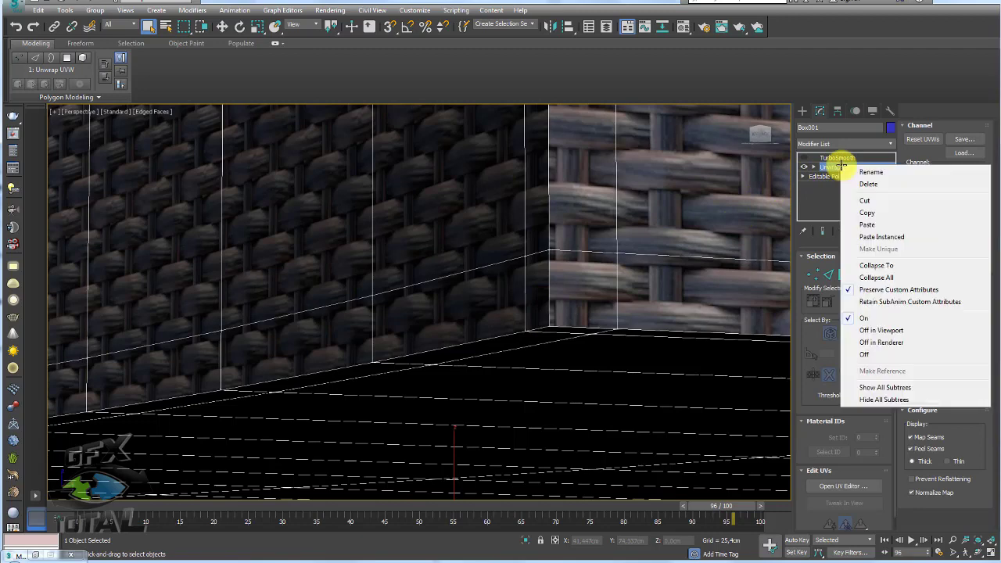
click(888, 264)
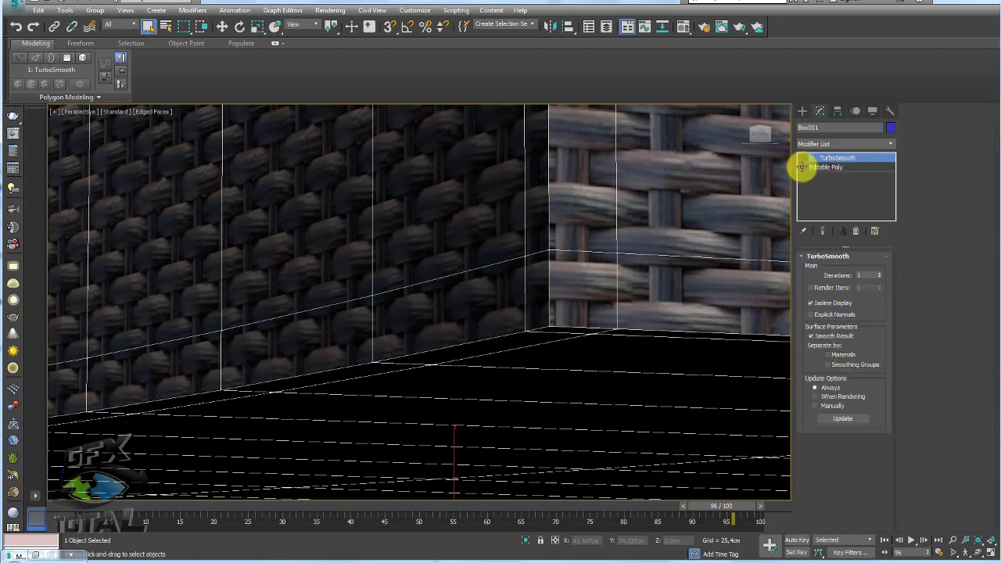
Insert Swift Loop edge loops near the box's bottom, checking the shape with TurboSmooth.
click(824, 185)
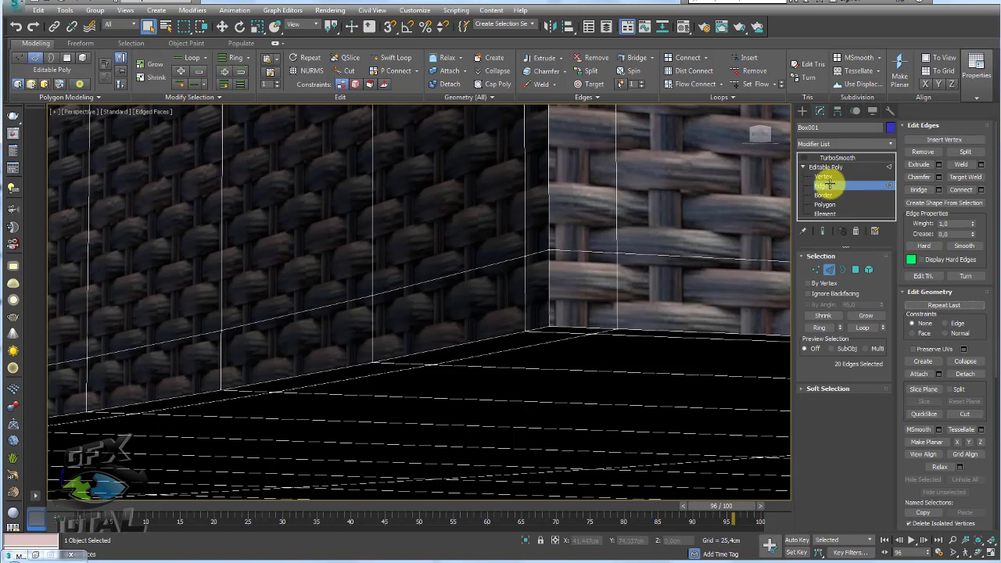
click(391, 57)
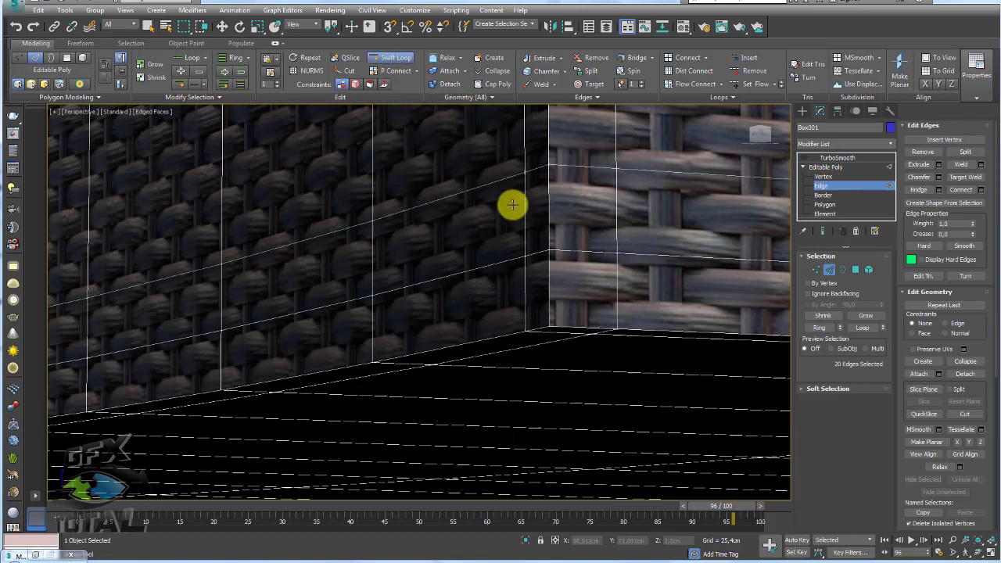
click(547, 309)
key(w)
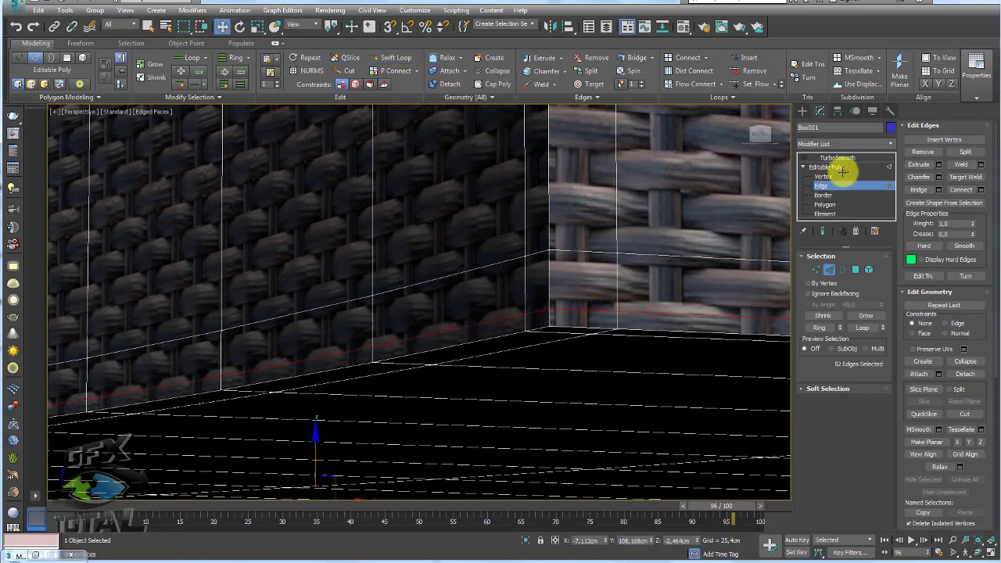
click(813, 157)
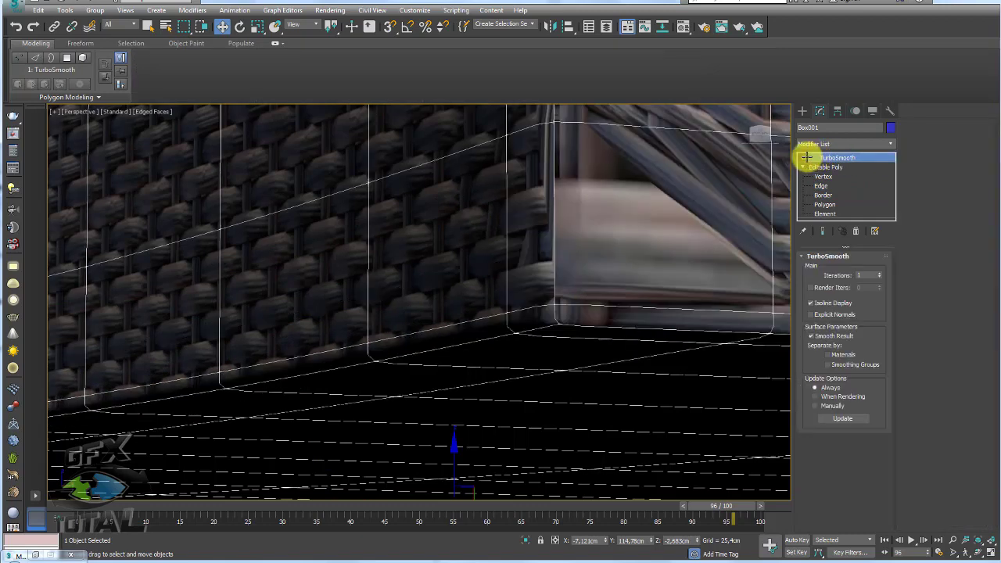
click(804, 157)
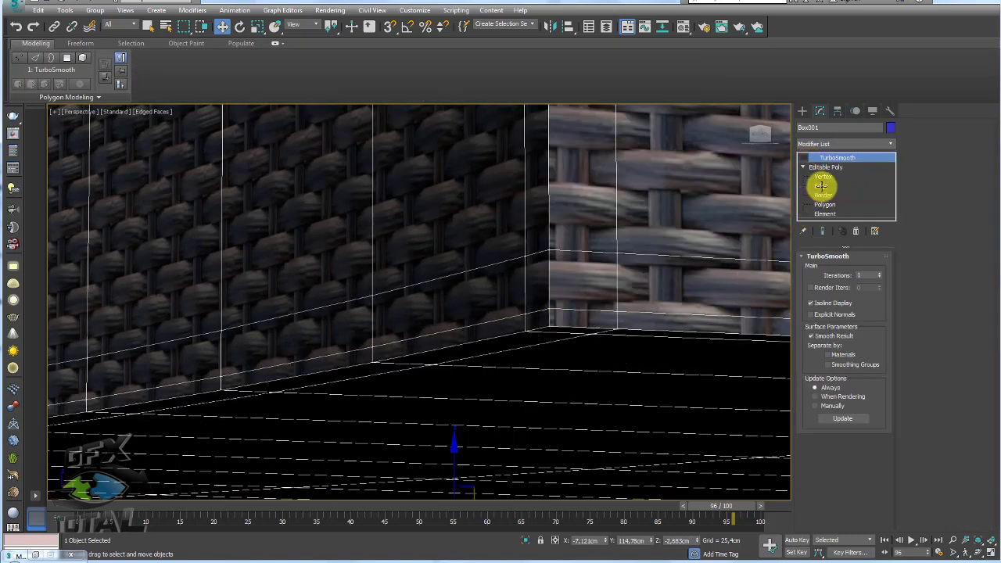
click(820, 185)
click(393, 58)
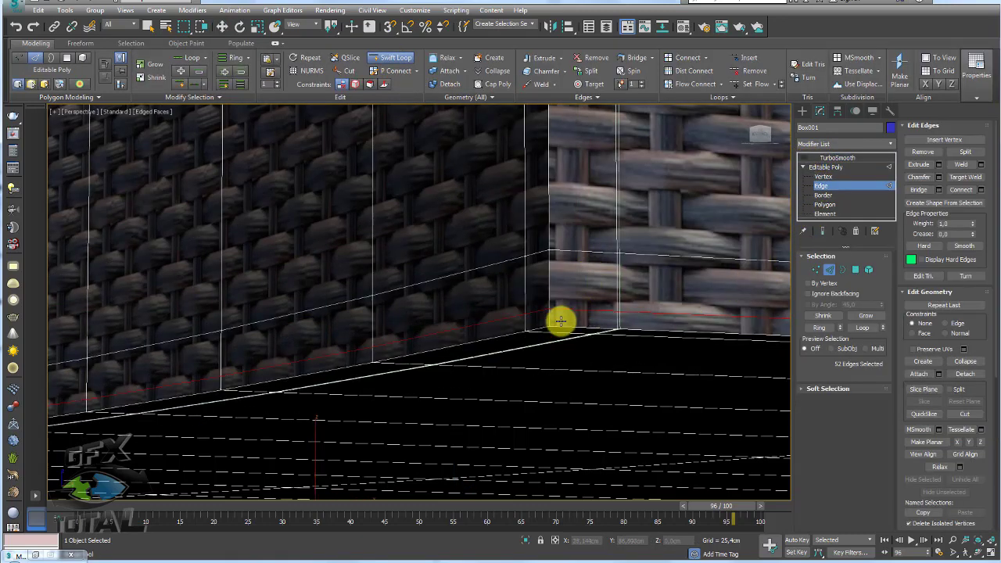
click(829, 157)
mouse_move(621, 242)
alt+middle_down()
mouse_move(478, 277)
mouse_move(515, 286)
mouse_move(508, 289)
alt+middle_up()
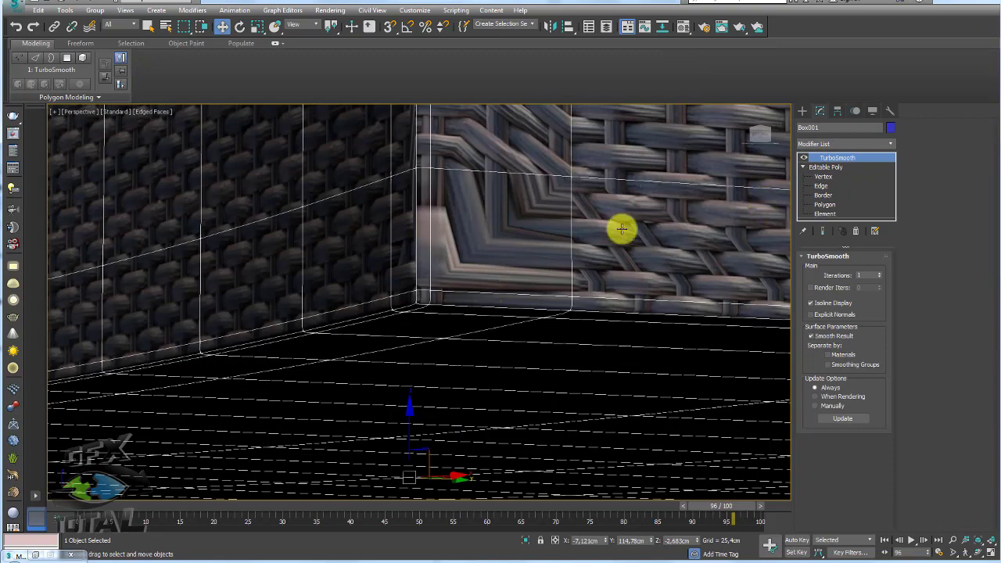
Select the bottom edge ring of the front panel and Connect it to add vertical edges.
click(827, 176)
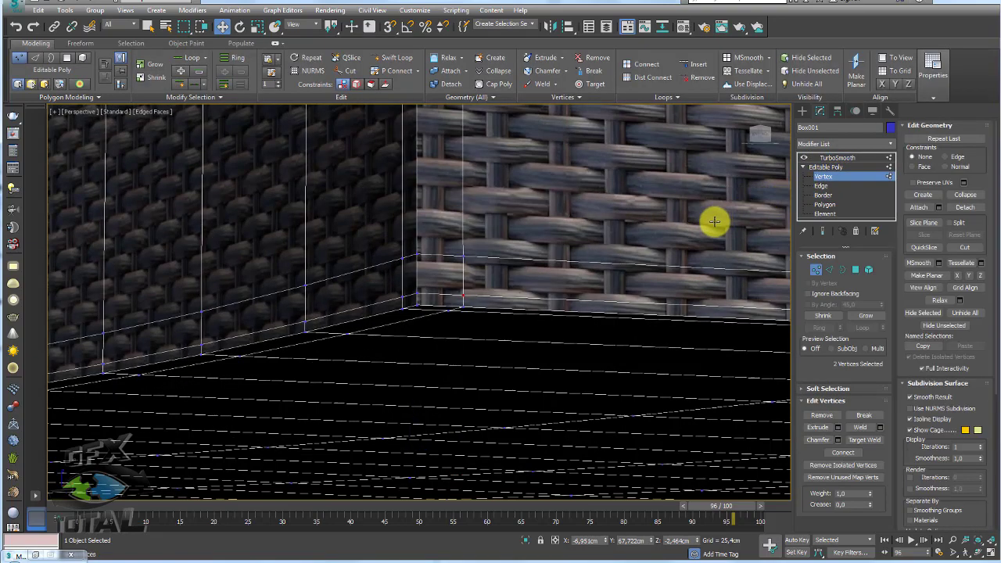
mouse_move(715, 219)
alt+middle_down()
mouse_move(529, 245)
mouse_move(598, 269)
mouse_move(550, 252)
mouse_move(558, 330)
mouse_move(494, 297)
alt+middle_up()
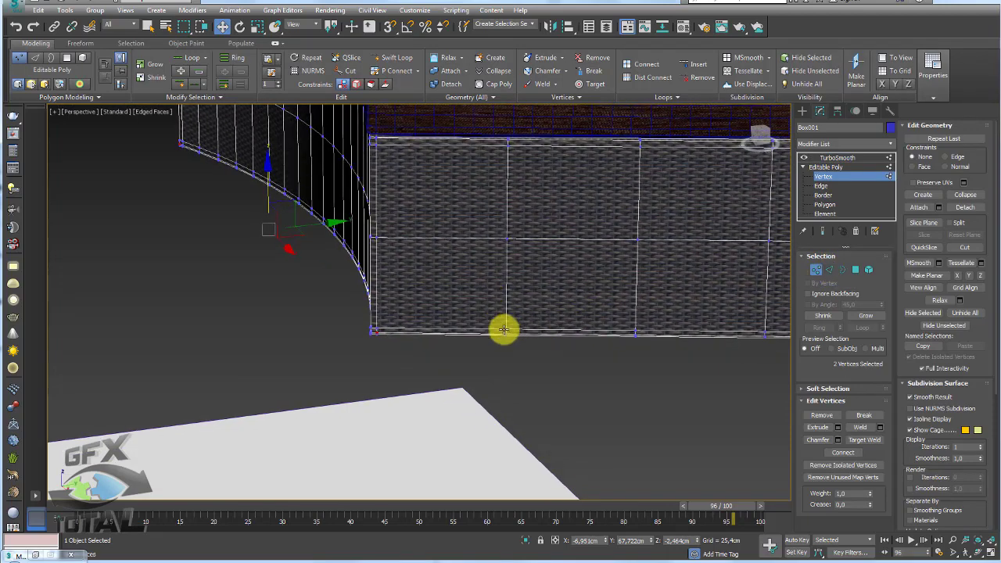
click(830, 269)
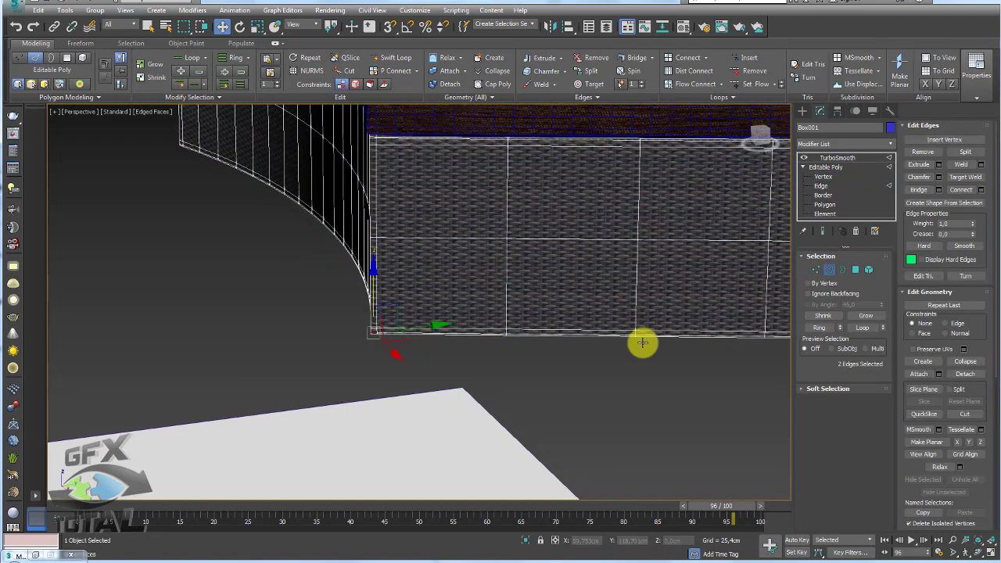
ctrl+click(429, 316)
shift+click(610, 344)
alt+middle_drag(638, 362, 692, 400)
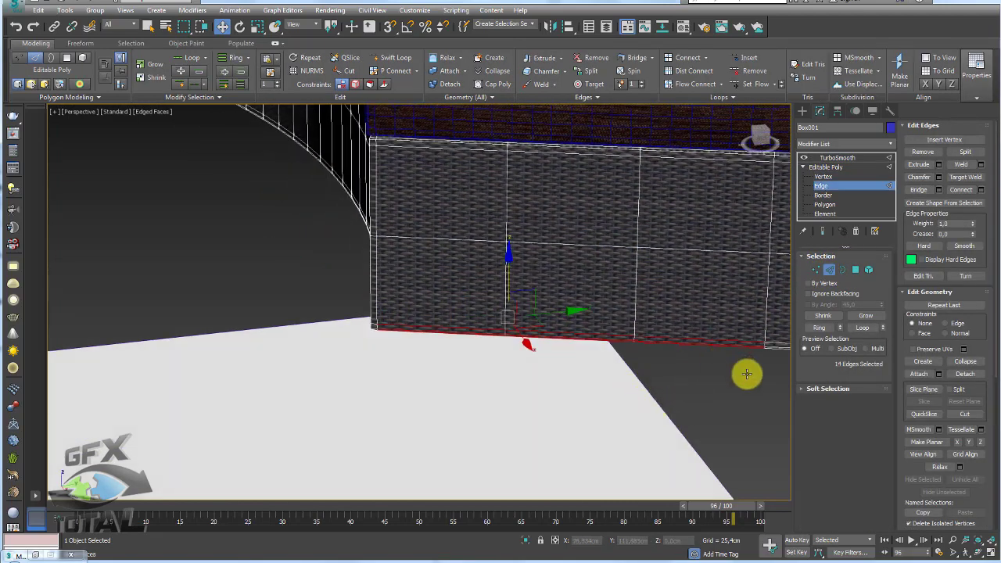
alt+middle_drag(747, 374, 732, 378)
ctrl+click(749, 347)
click(819, 328)
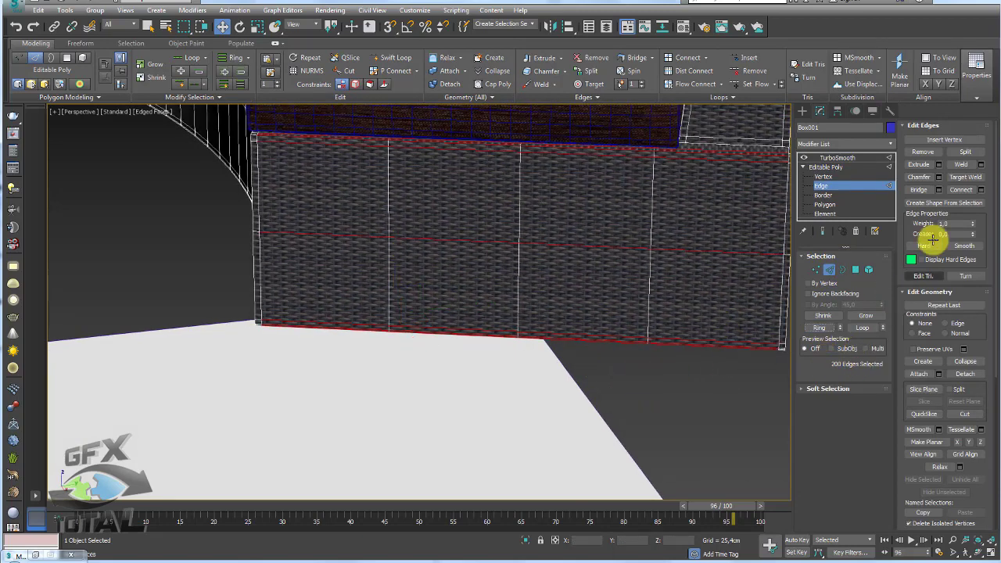
click(983, 190)
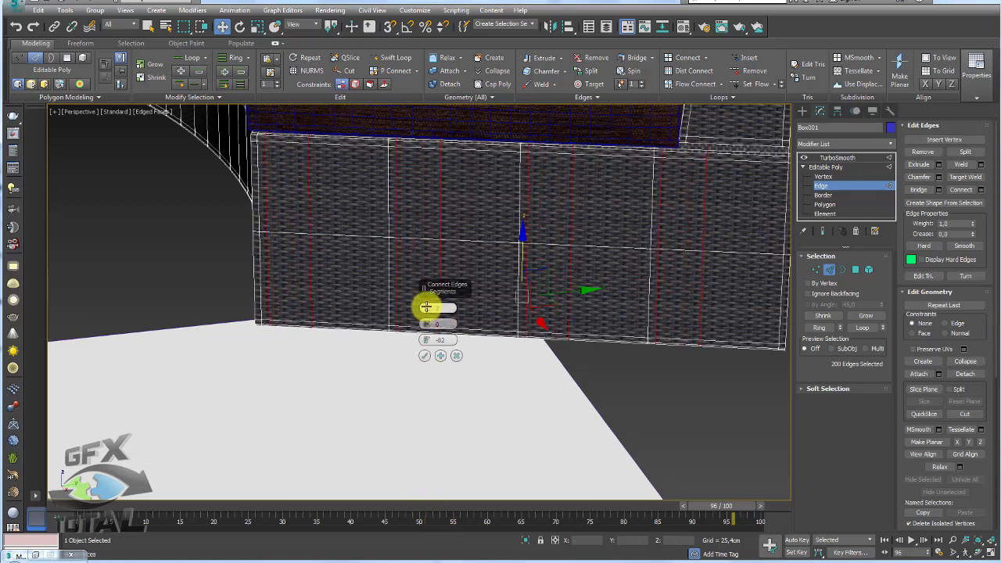
click(425, 355)
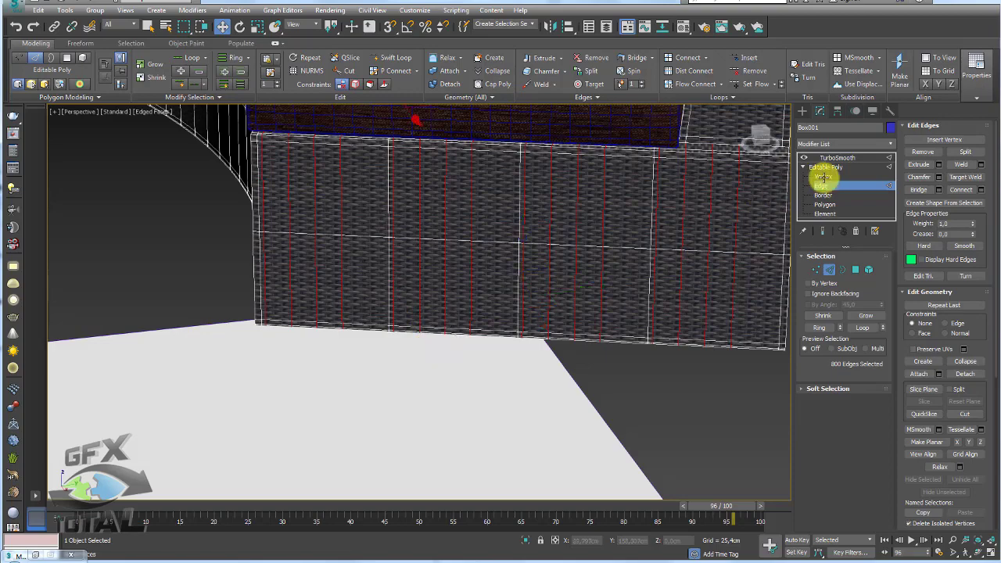
click(837, 157)
Clear the selection and turn off the Edged Faces overlay with F4.
mouse_move(306, 300)
alt+middle_down()
mouse_move(458, 284)
mouse_move(434, 305)
alt+middle_up()
scroll(434, 305, up, 2)
scroll(416, 317, up, 2)
scroll(393, 335, down, 3)
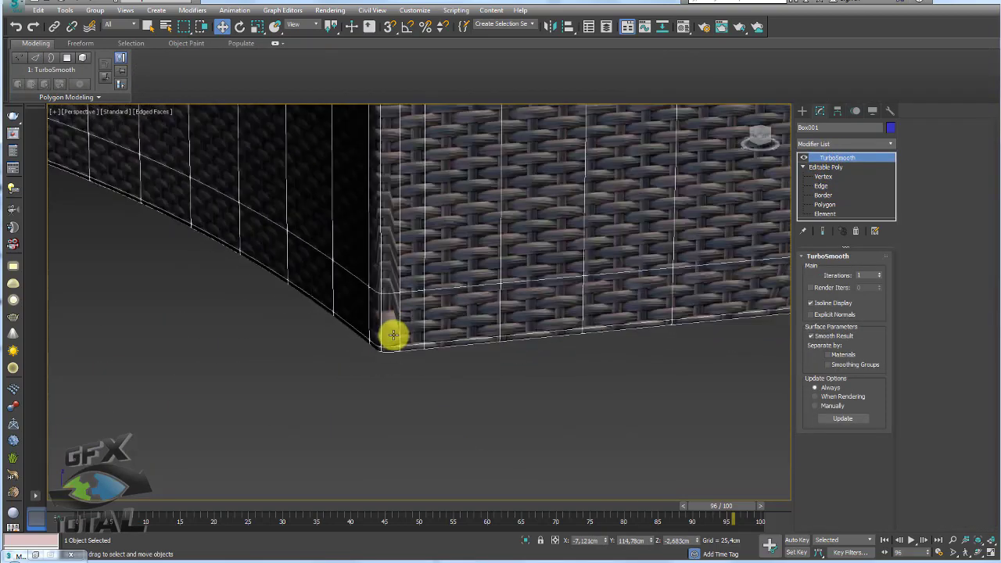
scroll(393, 313, down, 2)
scroll(393, 312, down, 4)
alt+middle_drag(492, 339, 501, 373)
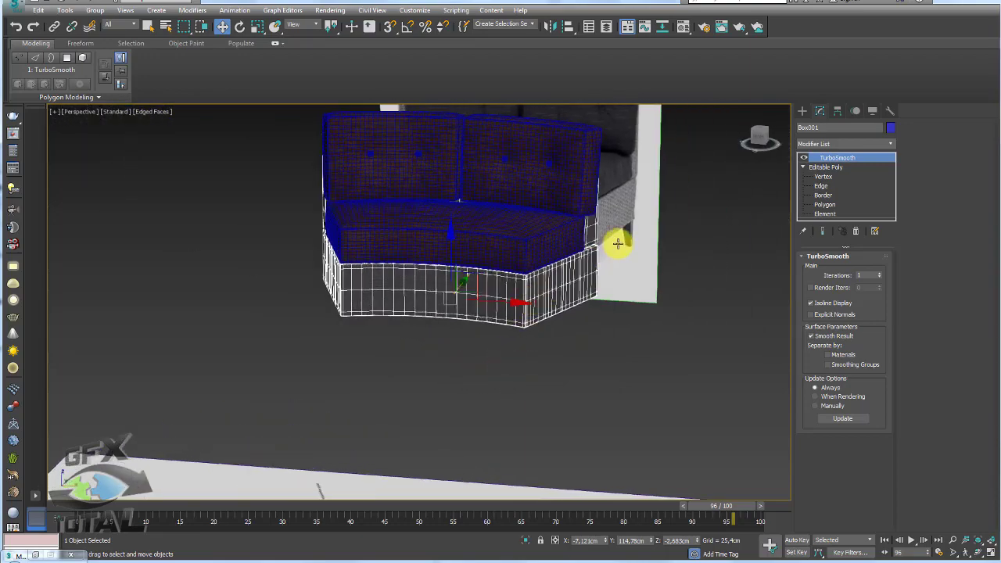
click(680, 316)
scroll(579, 264, down, 5)
key(F4)
Select the sofa cushion object to view its brown textures in plain shading.
scroll(513, 283, up, 2)
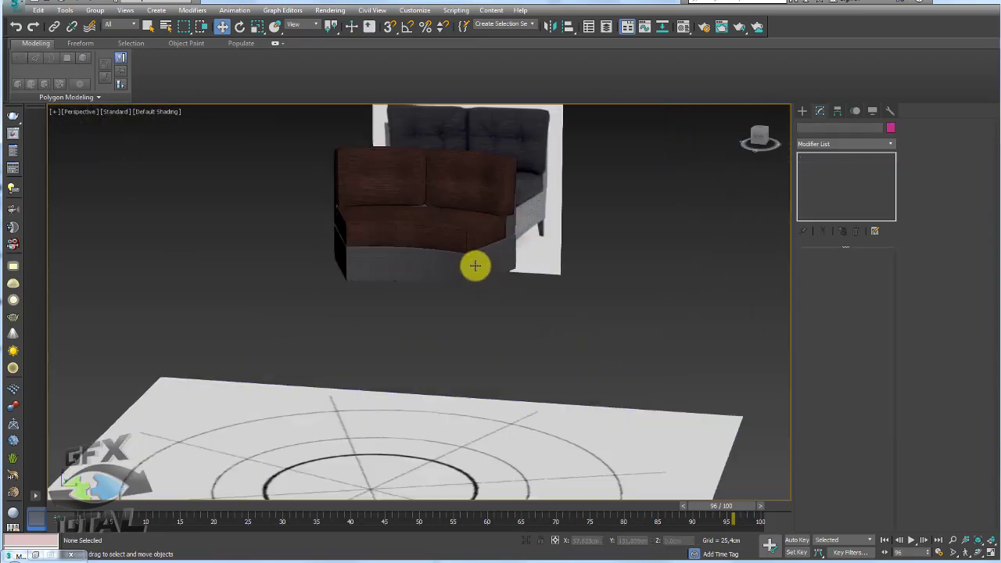
scroll(492, 271, up, 4)
scroll(602, 297, down, 3)
scroll(488, 324, up, 1)
alt+middle_drag(488, 324, 500, 308)
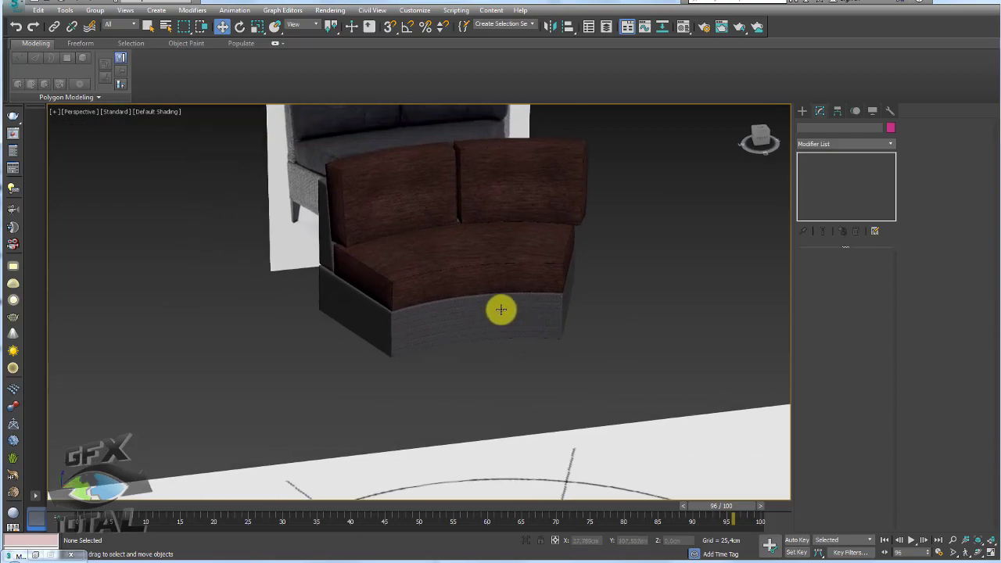
click(532, 268)
alt+middle_drag(529, 211, 542, 218)
scroll(542, 218, up, 3)
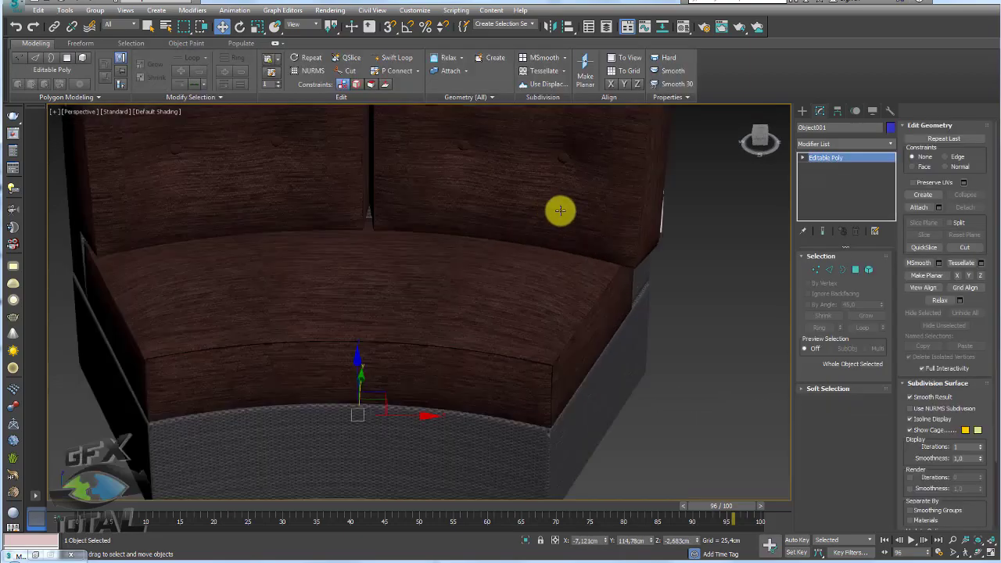
In Element mode, slide the right back cushion slightly leftward.
click(868, 269)
click(552, 221)
click(552, 220)
scroll(558, 227, down, 3)
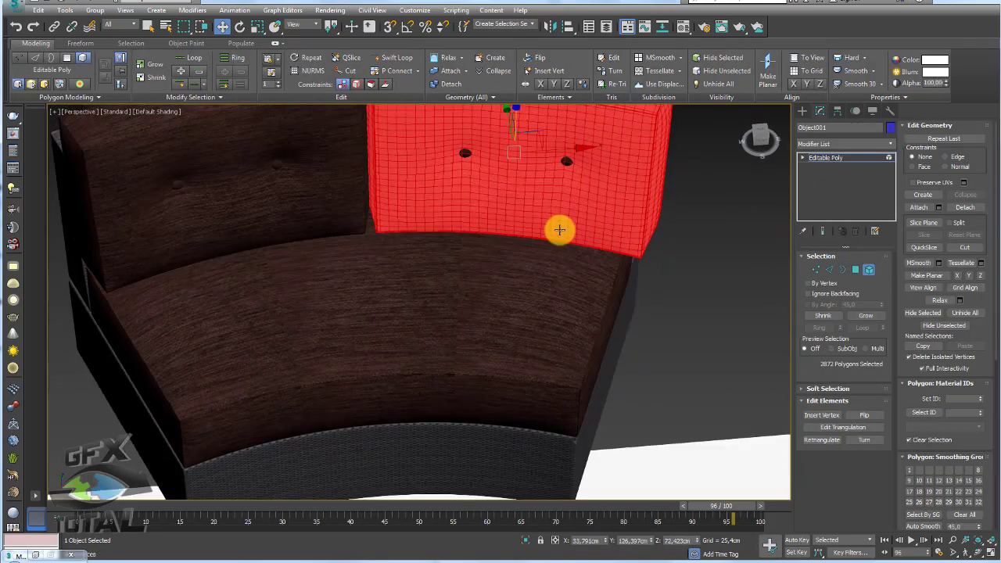
alt+middle_drag(558, 228, 563, 282)
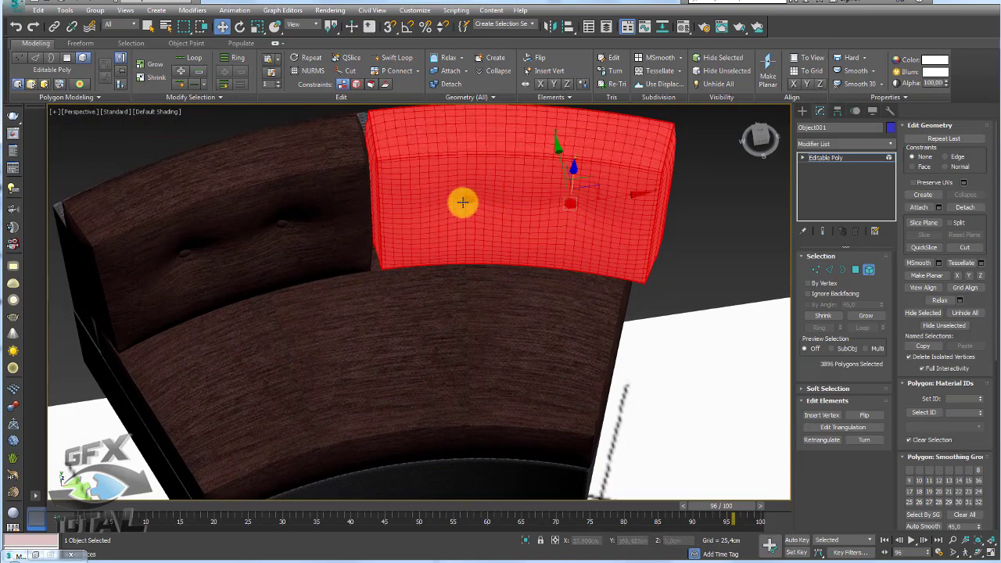
alt+middle_drag(519, 211, 514, 223)
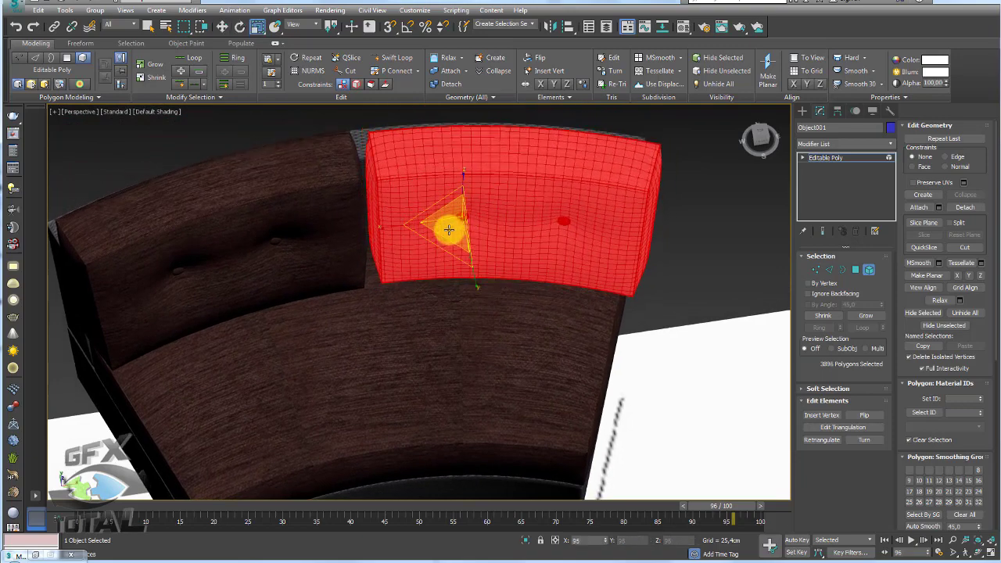
key(w)
drag(479, 191, 466, 188)
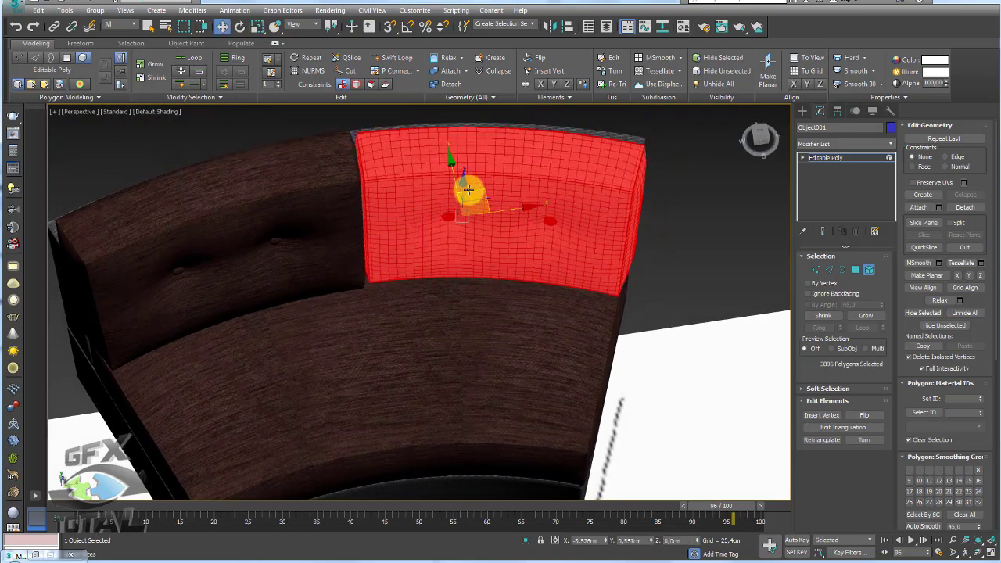
Shrink the left back cushion slightly and nudge it to the left.
click(325, 212)
alt+middle_drag(178, 272, 208, 287)
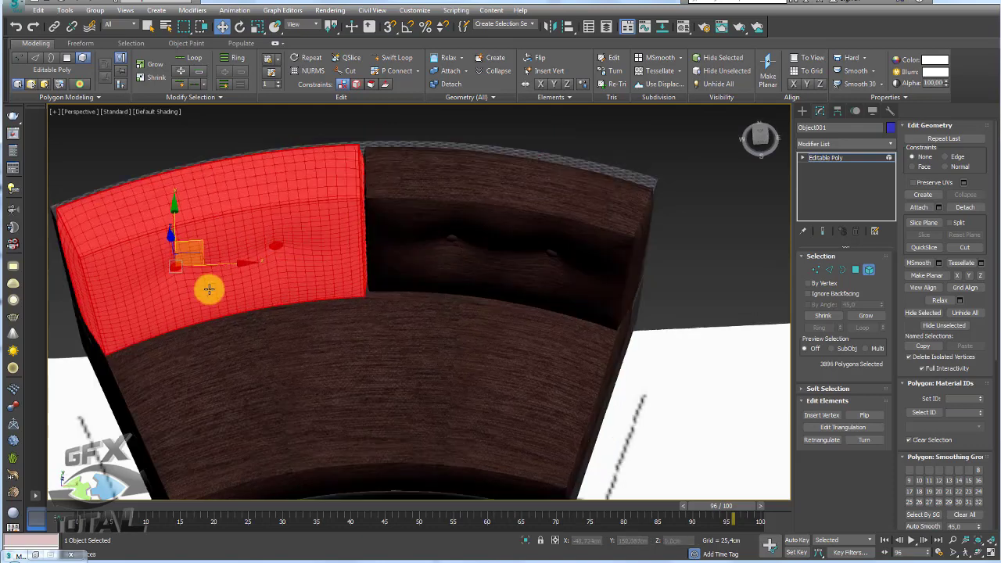
key(r)
drag(205, 257, 206, 261)
key(w)
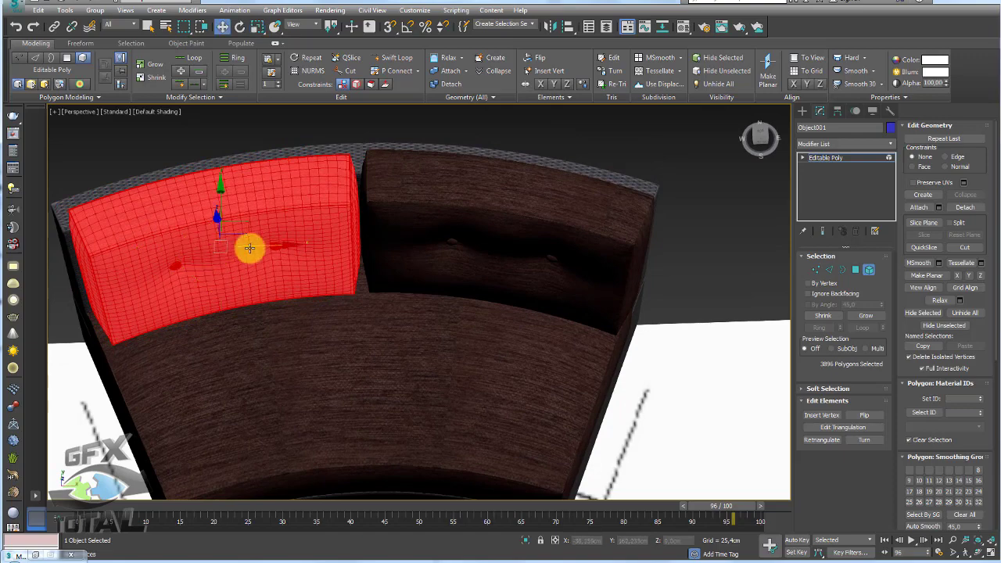
drag(258, 240, 242, 222)
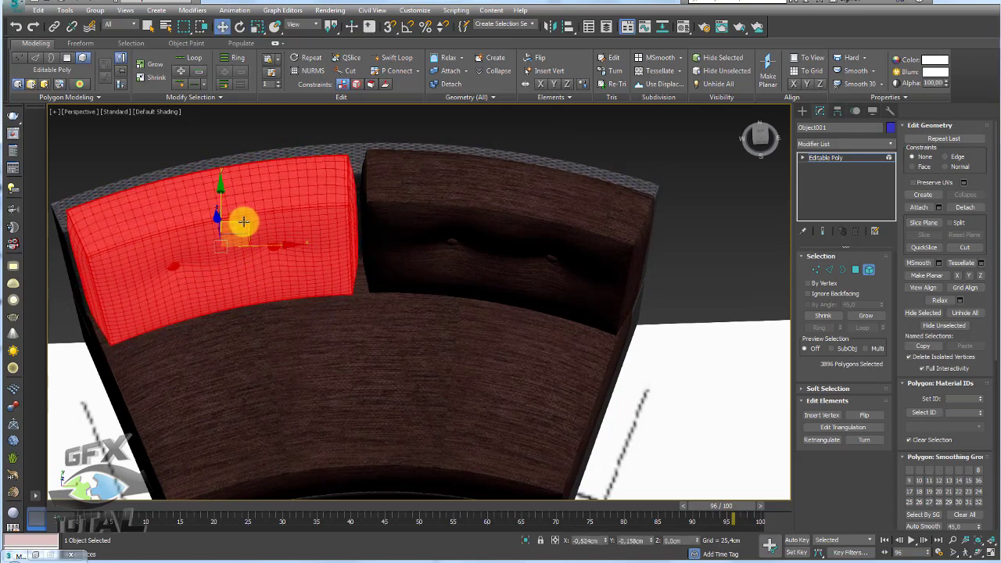
Select both back cushions and lower them onto the seat along Z.
mouse_move(242, 232)
alt+middle_down()
mouse_move(326, 187)
mouse_move(338, 262)
alt+middle_up()
ctrl+click(268, 206)
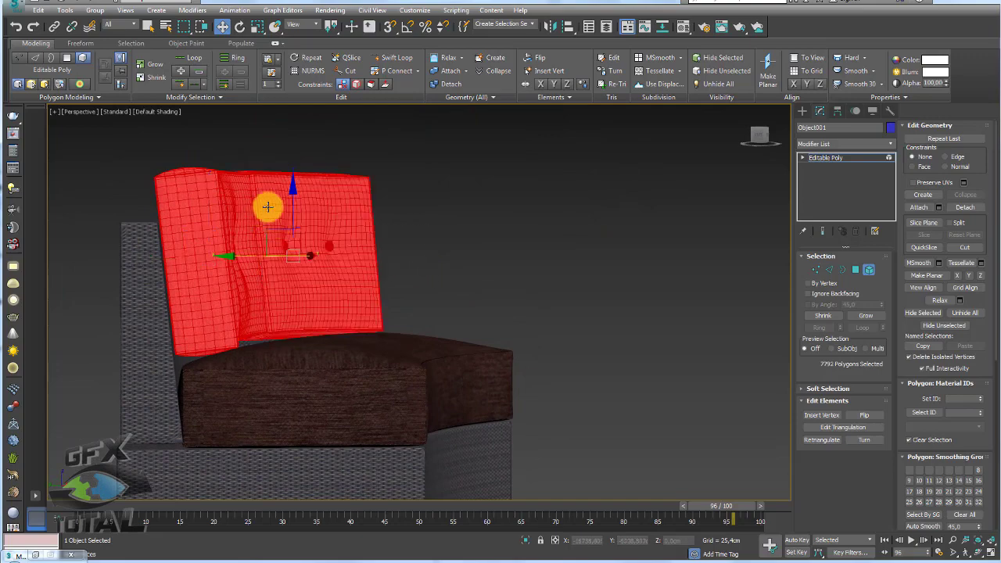
drag(291, 203, 290, 206)
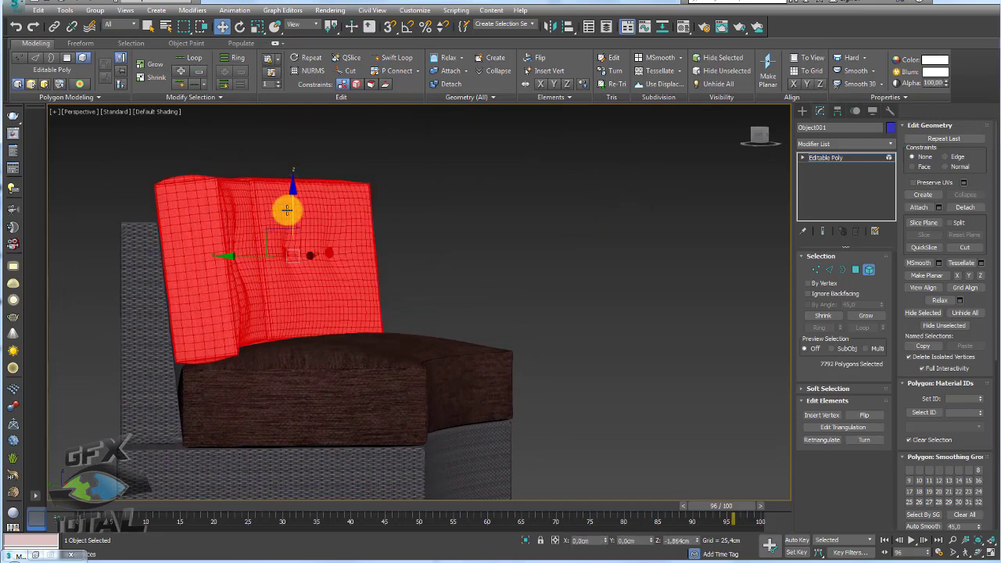
click(826, 158)
Select the woven base box Box001 and isolate it so only it shows.
scroll(654, 268, down, 5)
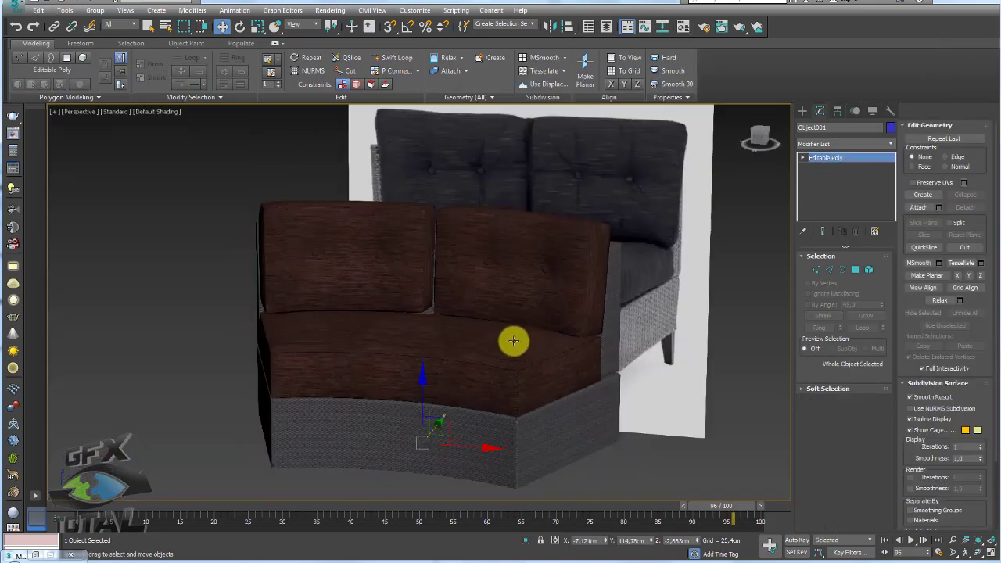
alt+middle_drag(511, 339, 529, 178)
scroll(459, 363, up, 3)
alt+middle_drag(477, 333, 505, 313)
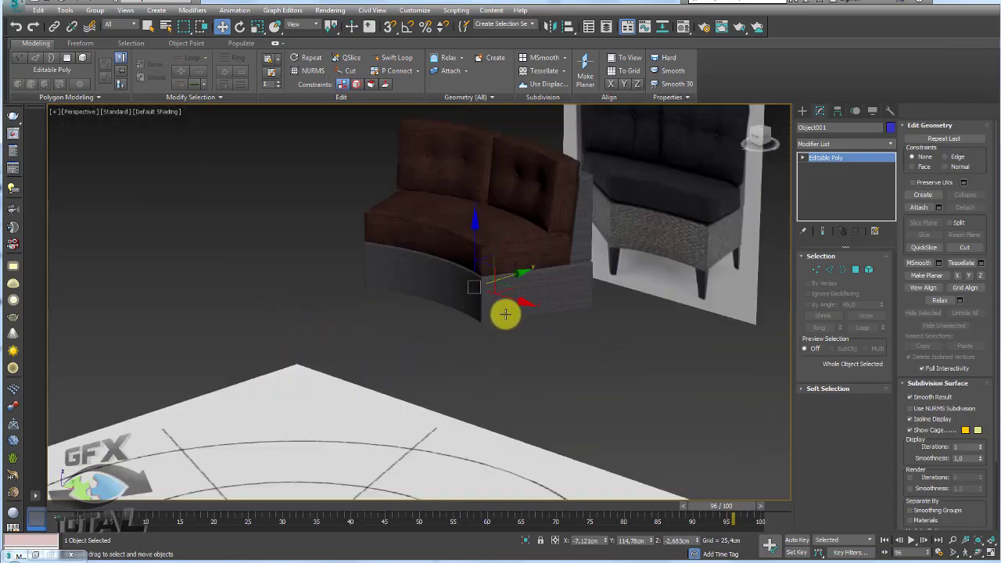
key(ctrl+t)
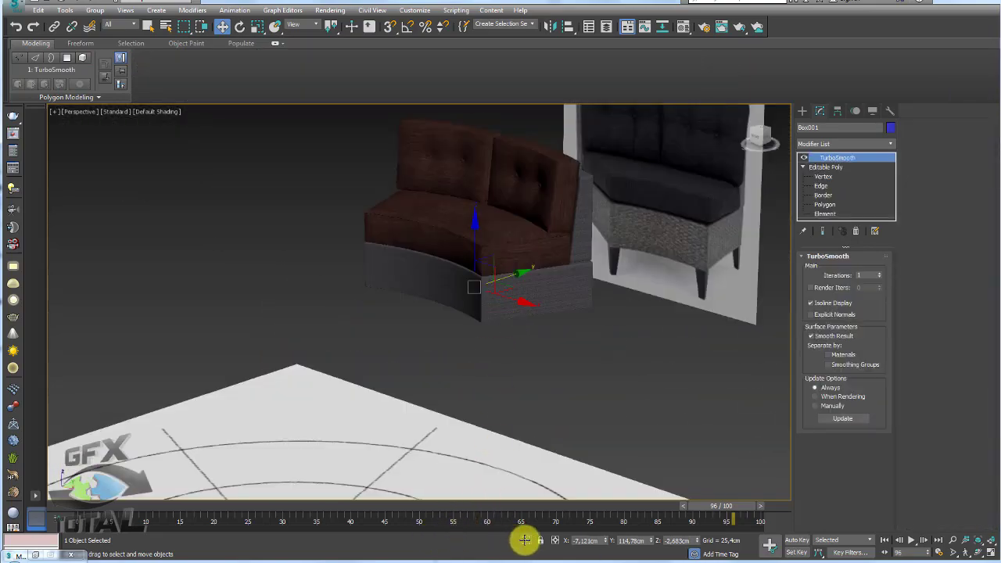
click(523, 540)
Switch to Top view, zoom in on the base, and show the Create panel's Standard Primitives.
mouse_move(525, 386)
alt+middle_down()
mouse_move(530, 487)
mouse_move(590, 391)
mouse_move(608, 313)
mouse_move(597, 377)
alt+middle_up()
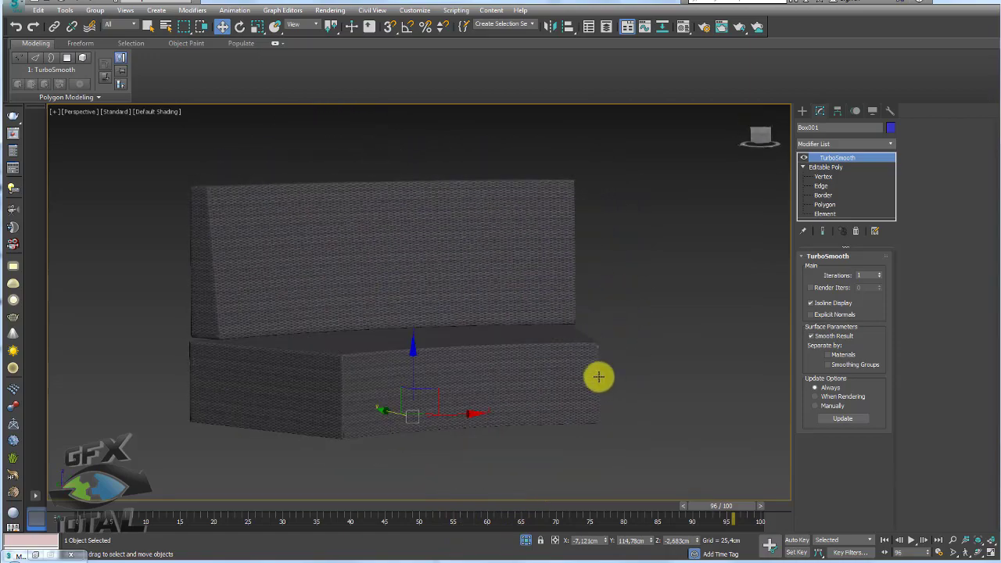
key(t)
scroll(565, 241, up, 3)
scroll(607, 299, up, 3)
scroll(639, 204, up, 3)
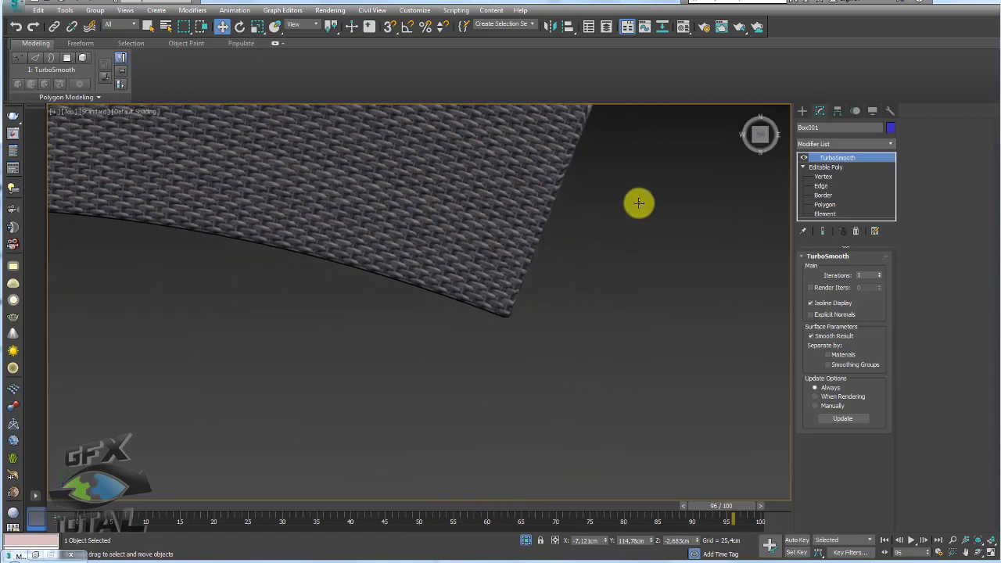
click(801, 110)
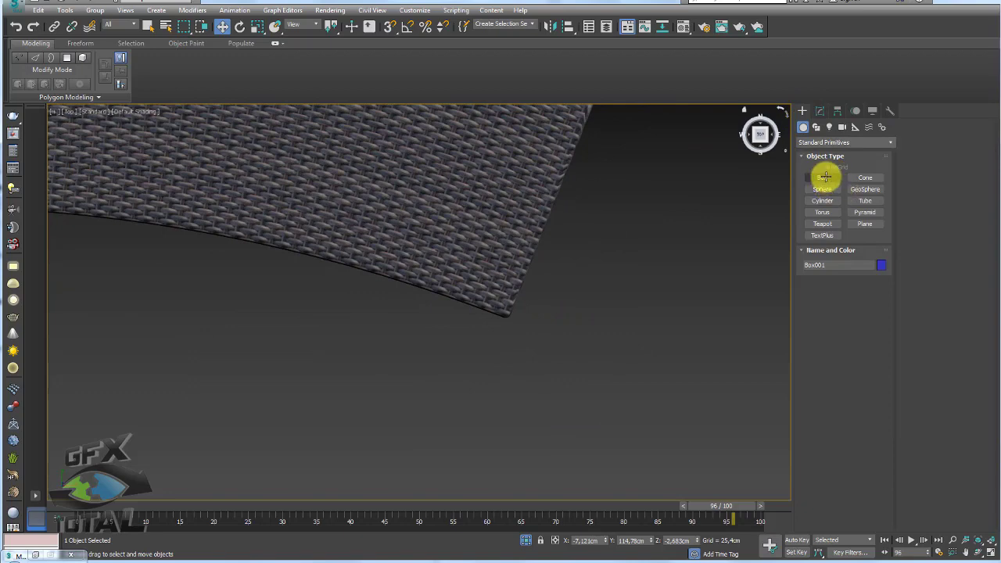
Draw a small box, Box002, at the base's corner in wireframe view.
click(825, 176)
key(F3)
scroll(503, 303, down, 2)
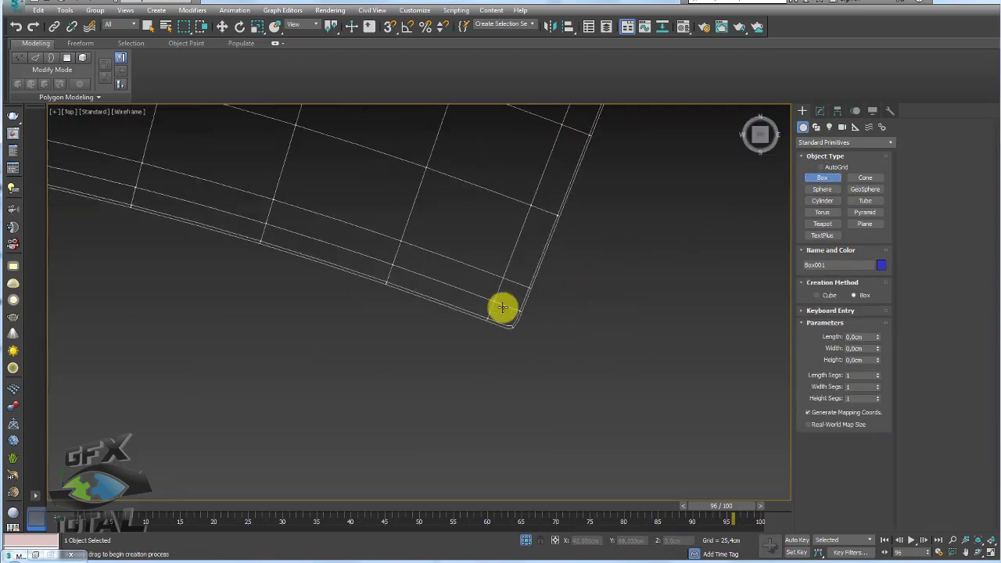
scroll(493, 281, down, 2)
drag(456, 236, 538, 331)
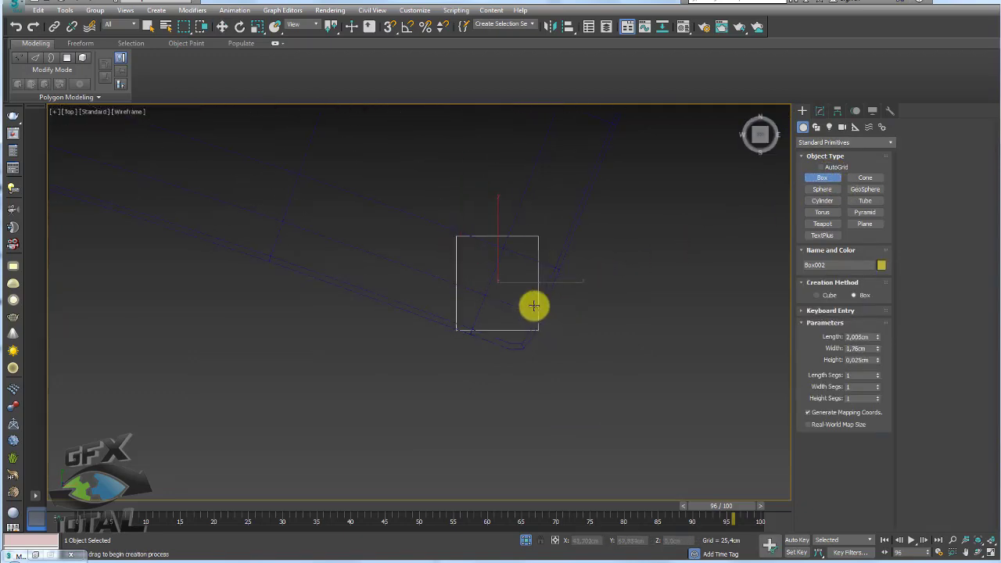
click(546, 172)
right_click(545, 172)
click(820, 111)
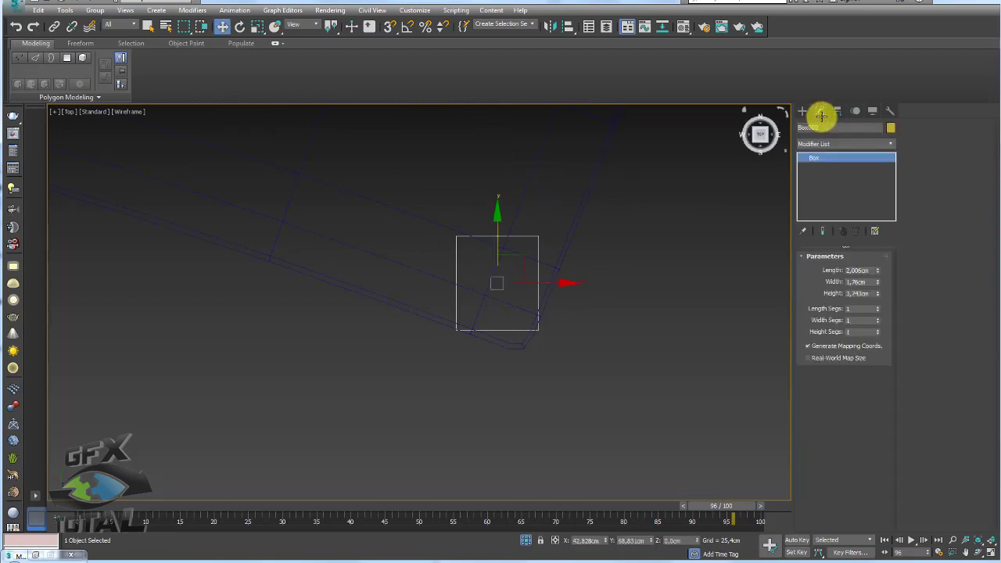
Convert Box002 to Editable Poly and remove corner edges to form a thin triangular wedge.
right_click(512, 308)
click(585, 326)
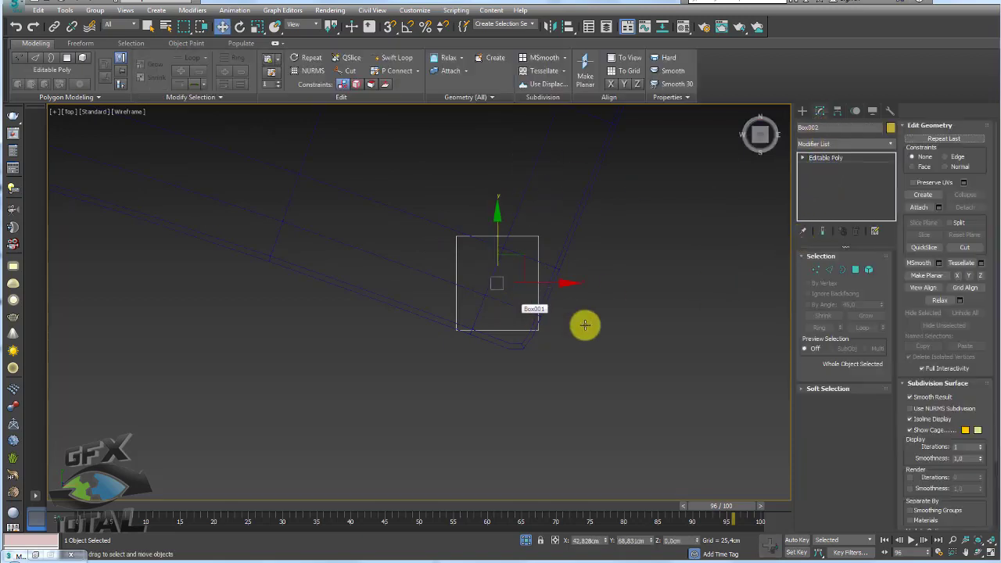
click(829, 269)
drag(415, 192, 462, 248)
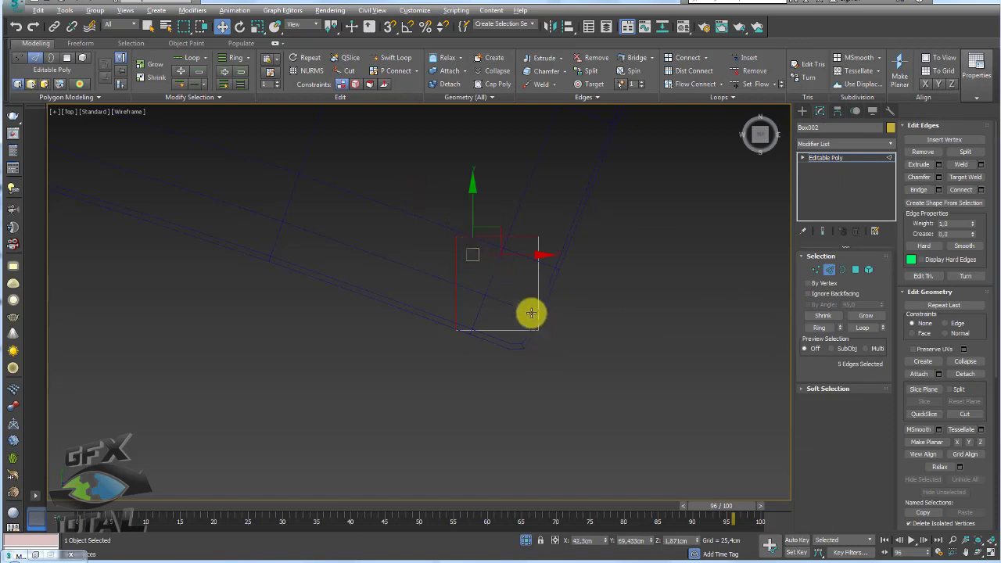
mouse_move(473, 290)
alt+middle_down()
mouse_move(474, 317)
mouse_move(535, 281)
alt+middle_up()
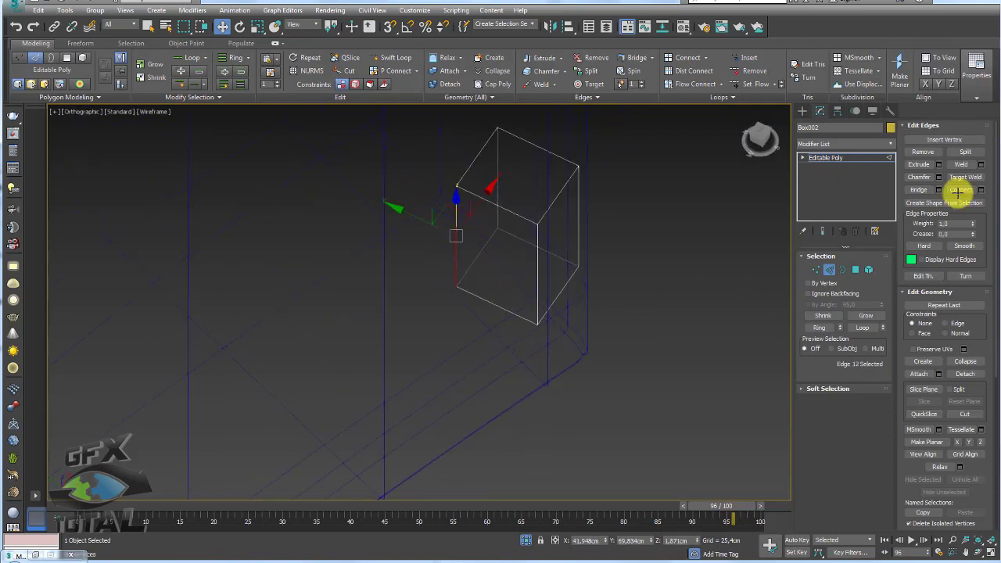
click(925, 149)
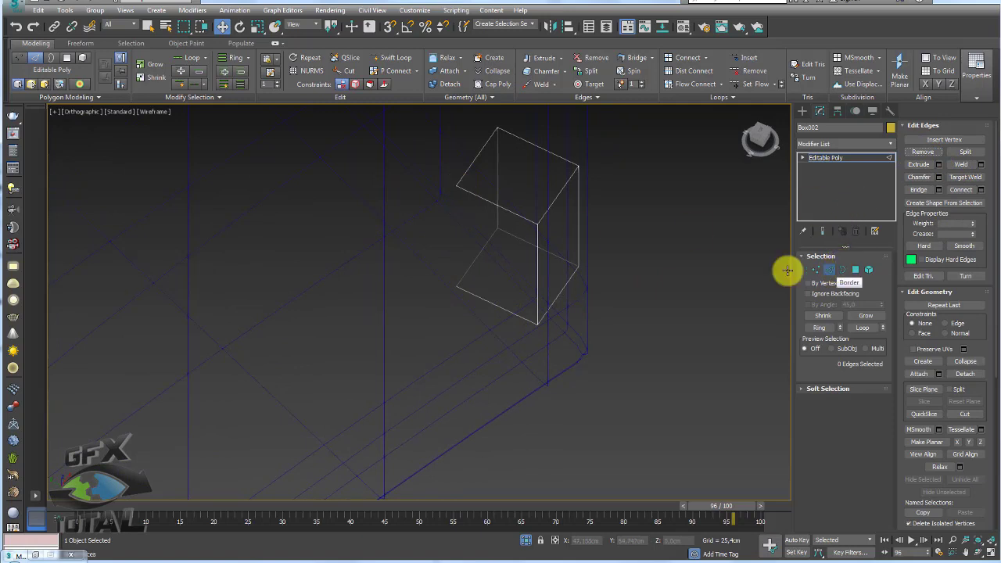
click(478, 193)
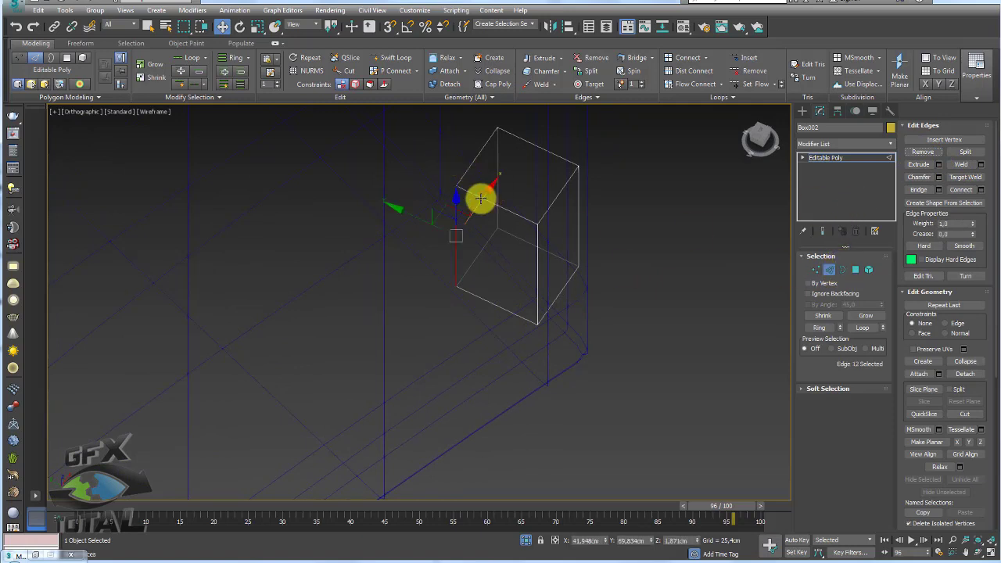
click(924, 151)
mouse_move(720, 201)
alt+middle_down()
mouse_move(704, 196)
mouse_move(659, 236)
mouse_move(634, 243)
mouse_move(737, 192)
alt+middle_up()
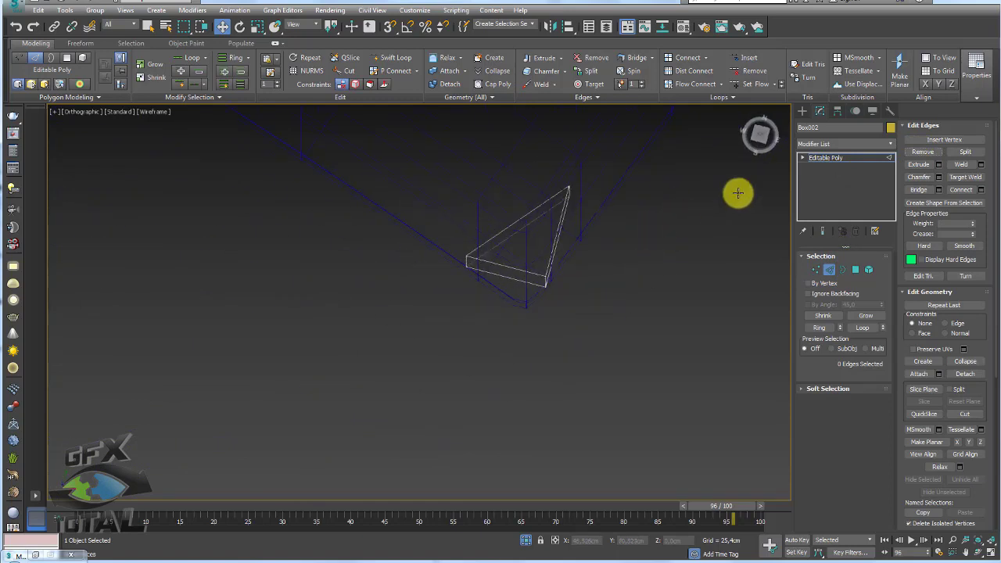
click(819, 158)
In Top view, rotate the leg box about 26° to match the sofa base's angle.
key(t)
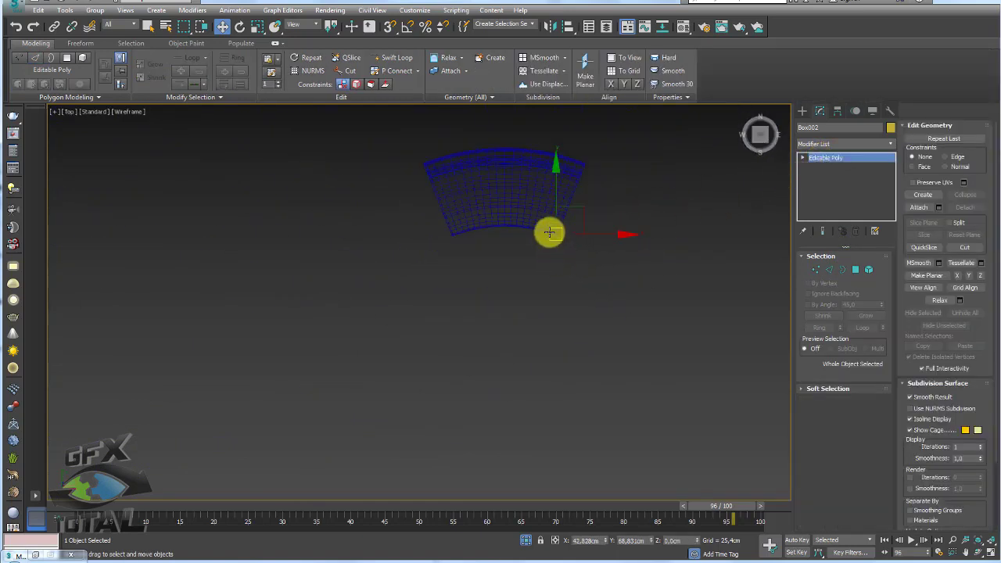
key(e)
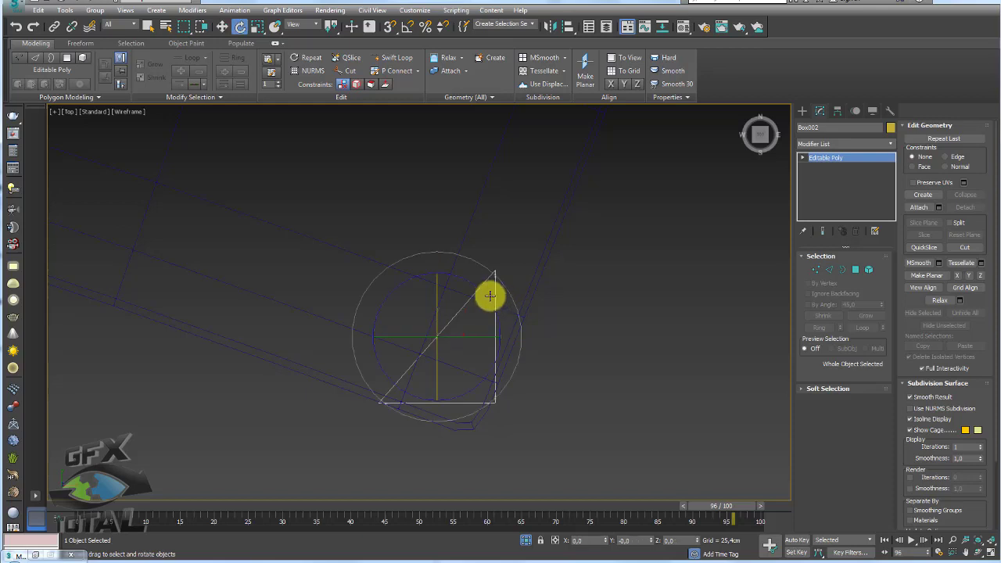
mouse_move(475, 286)
mouse_down()
mouse_move(498, 312)
mouse_move(465, 334)
mouse_move(483, 306)
mouse_move(458, 295)
mouse_up()
key(r)
key(w)
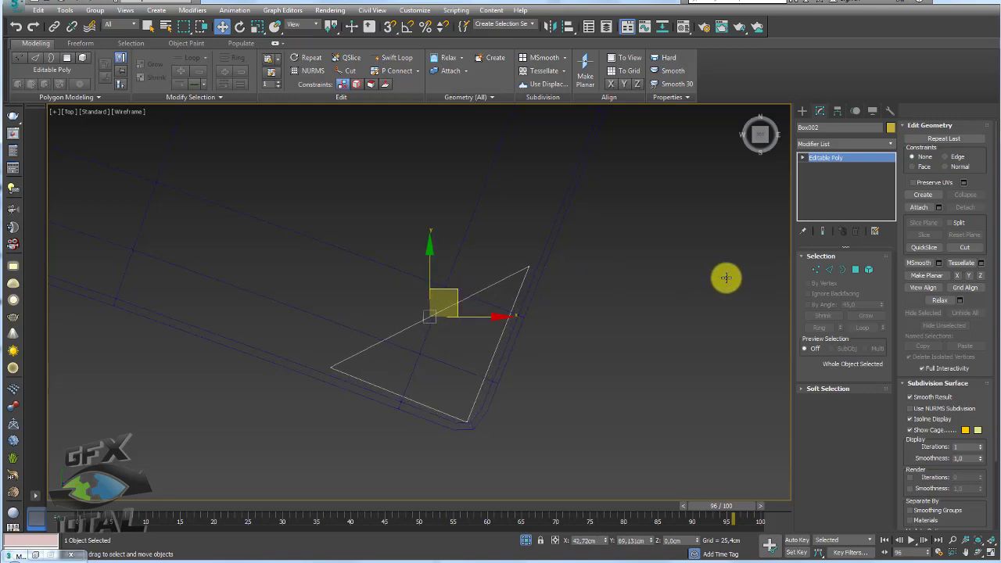
In Vertex mode, scale the box's three bottom vertices inward to taper the leg.
click(806, 271)
mouse_move(340, 416)
mouse_down()
mouse_move(279, 324)
mouse_move(310, 332)
mouse_up()
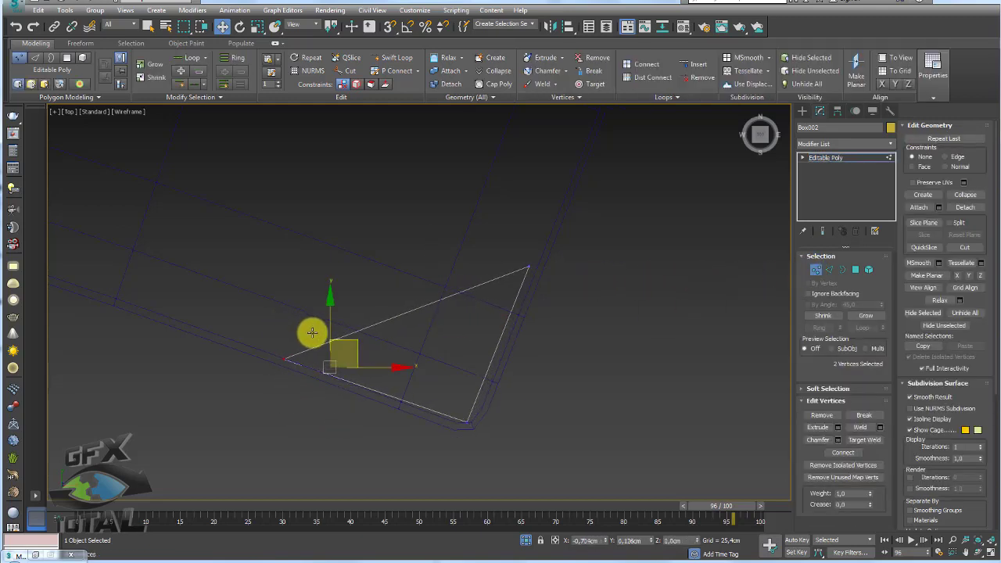
mouse_move(312, 333)
alt+middle_down()
mouse_move(445, 375)
mouse_move(433, 293)
alt+middle_up()
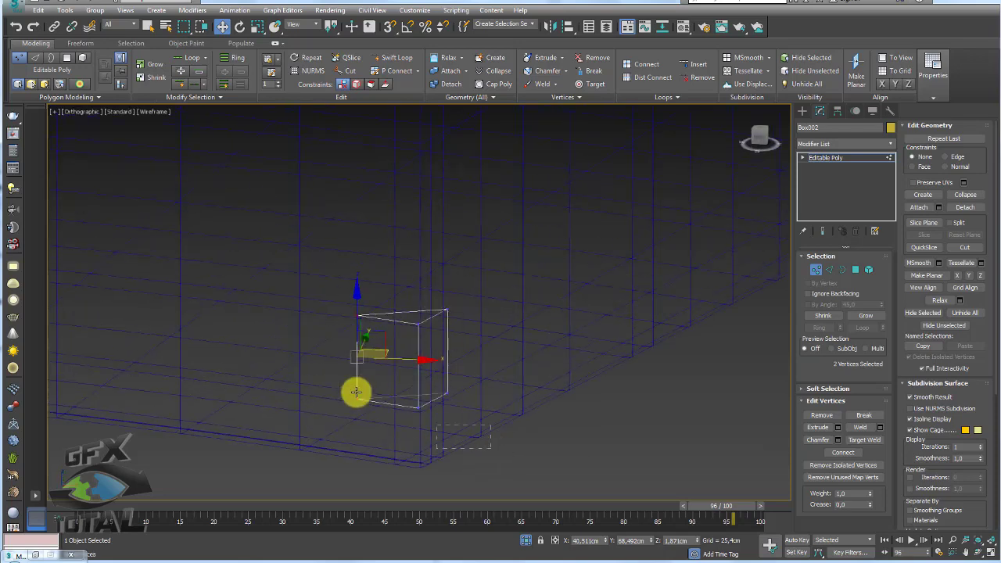
drag(469, 426, 321, 376)
scroll(344, 383, up, 4)
key(e)
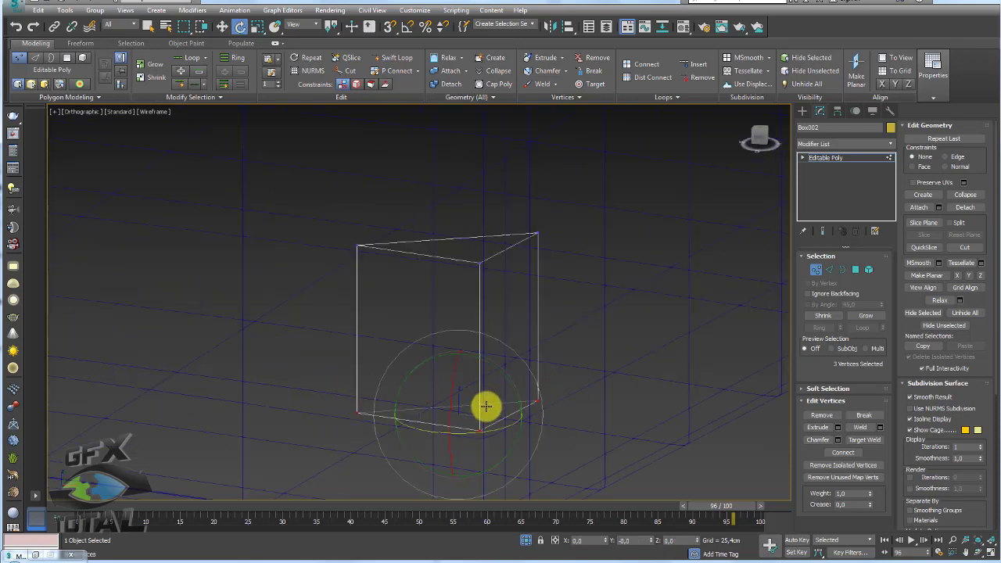
key(r)
drag(469, 409, 483, 461)
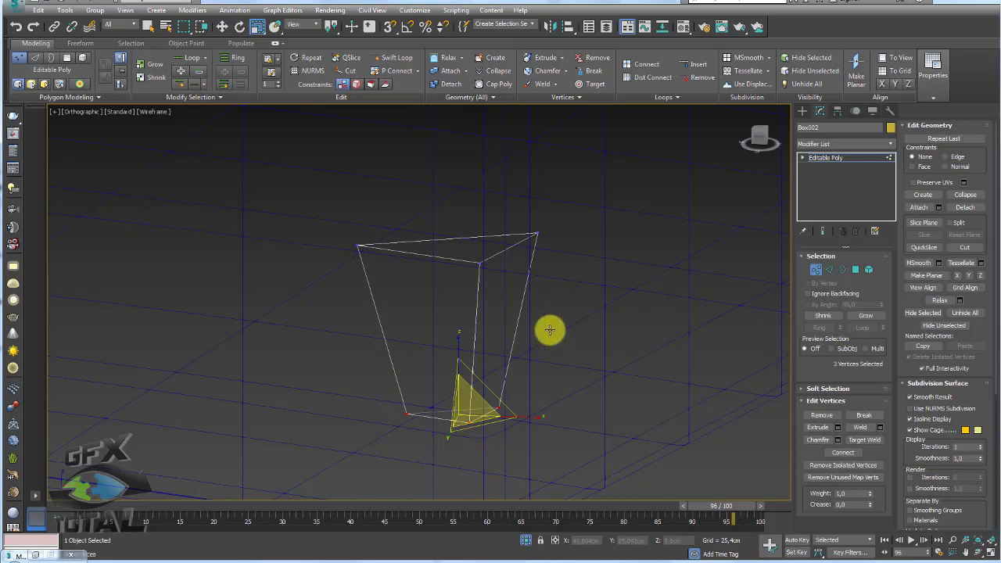
Shift the selected vertices in Top view, then lower six vertices in perspective.
key(t)
scroll(568, 264, down, 2)
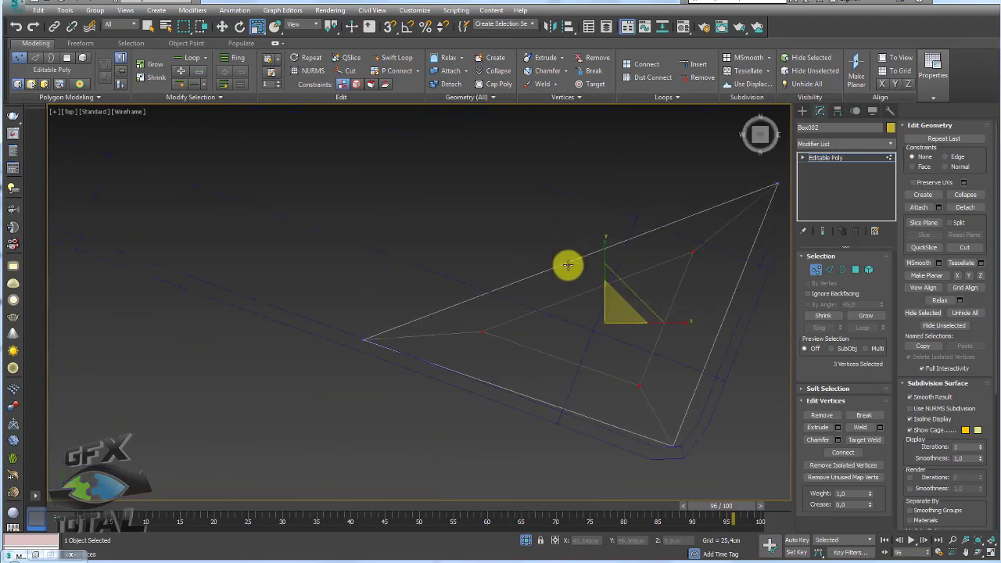
scroll(596, 280, down, 2)
middle_drag(597, 280, 558, 245)
key(w)
drag(560, 250, 587, 289)
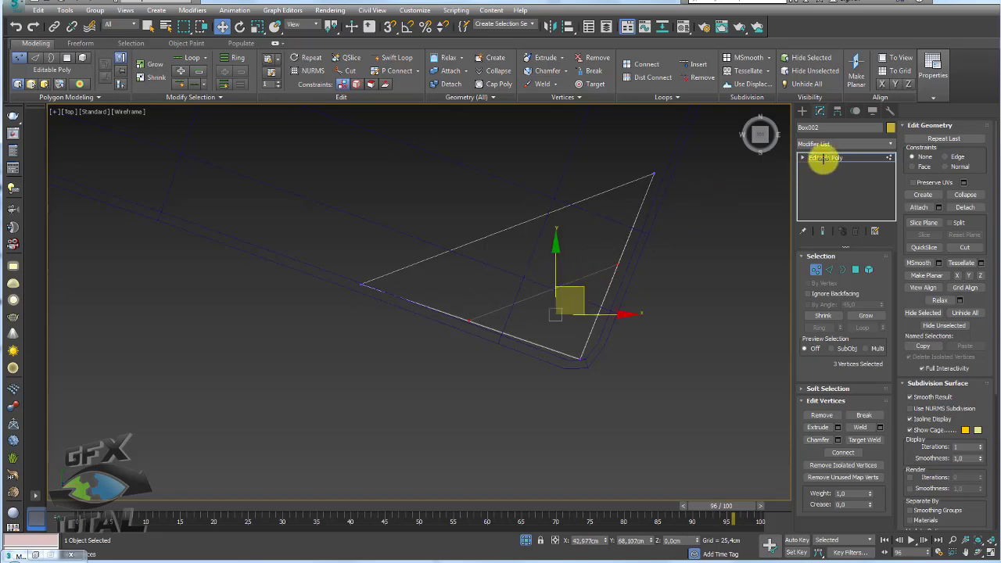
mouse_move(684, 209)
alt+middle_down()
mouse_move(664, 263)
mouse_move(449, 302)
mouse_move(484, 246)
mouse_move(507, 344)
alt+middle_up()
mouse_move(507, 344)
mouse_down()
mouse_move(409, 156)
mouse_move(461, 305)
mouse_up()
Pull the three bottom vertices further down to lengthen the leg.
mouse_move(485, 319)
alt+middle_down()
mouse_move(474, 391)
mouse_move(464, 319)
mouse_move(458, 339)
alt+middle_up()
drag(461, 325, 453, 313)
mouse_move(454, 313)
alt+middle_down()
mouse_move(476, 273)
mouse_move(469, 373)
alt+middle_up()
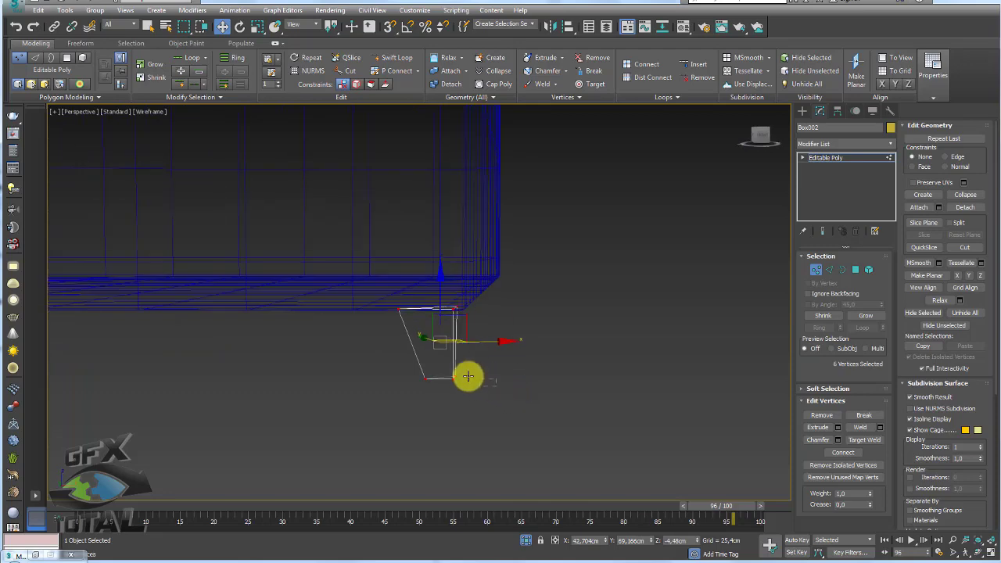
mouse_move(469, 373)
mouse_down()
mouse_move(394, 353)
mouse_move(449, 418)
mouse_up()
mouse_move(448, 417)
alt+middle_down()
mouse_move(469, 348)
mouse_move(548, 258)
alt+middle_up()
drag(548, 258, 538, 312)
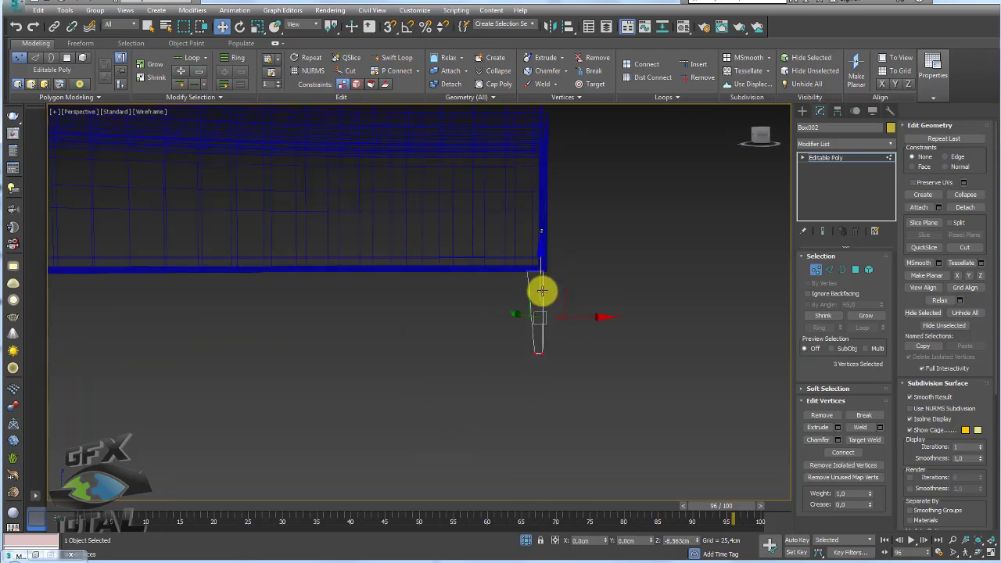
mouse_move(541, 291)
alt+middle_down()
mouse_move(536, 326)
mouse_move(580, 296)
mouse_move(546, 318)
alt+middle_up()
Select four vertices in Top view and reposition them in plan.
key(t)
ctrl+drag(519, 315, 518, 315)
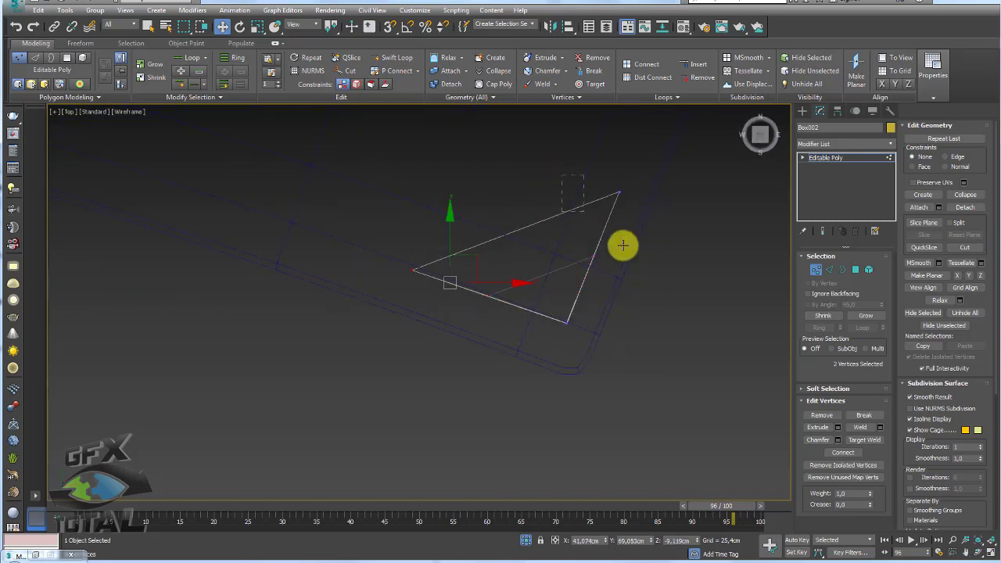
mouse_move(550, 230)
mouse_down()
mouse_move(538, 197)
mouse_move(554, 179)
mouse_move(573, 282)
mouse_up()
key(e)
key(r)
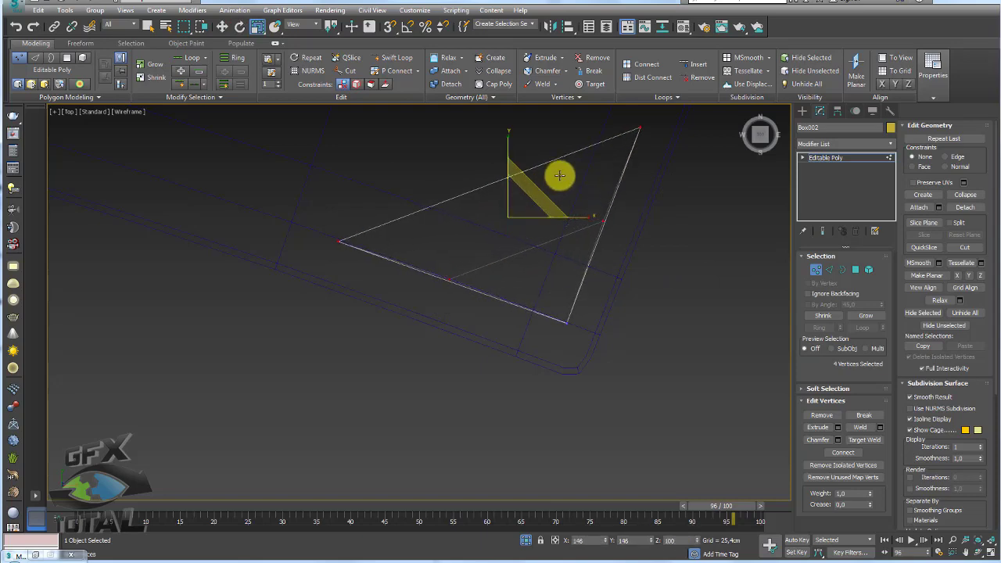
mouse_move(573, 282)
alt+middle_down()
mouse_move(586, 212)
mouse_move(573, 200)
alt+middle_up()
Check the shaded tapered leg from several angles against the reference photo.
key(F3)
mouse_move(625, 276)
alt+middle_down()
mouse_move(571, 254)
mouse_move(583, 384)
mouse_move(623, 420)
alt+middle_up()
drag(601, 406, 526, 317)
key(w)
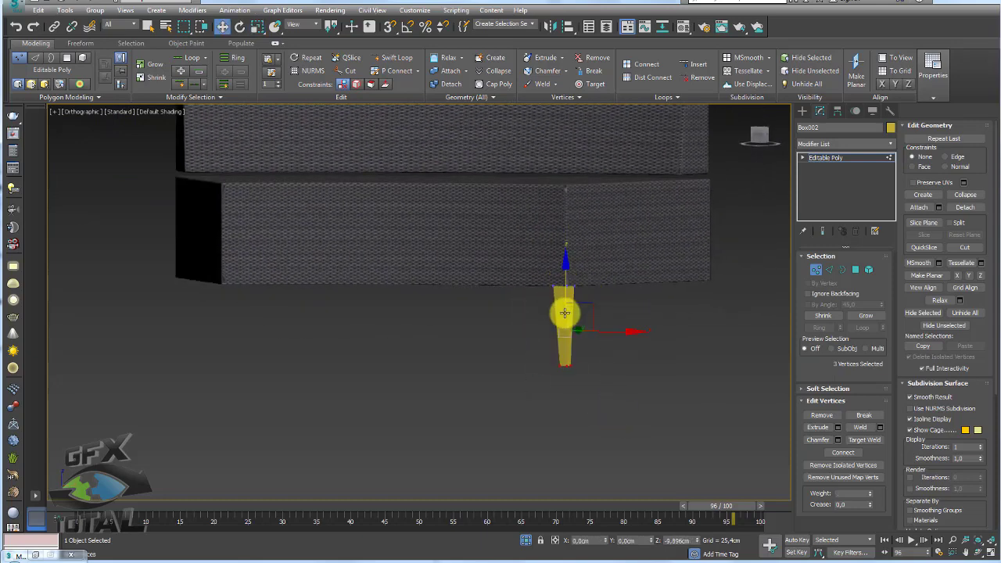
scroll(634, 317, down, 3)
alt+middle_drag(634, 318, 667, 347)
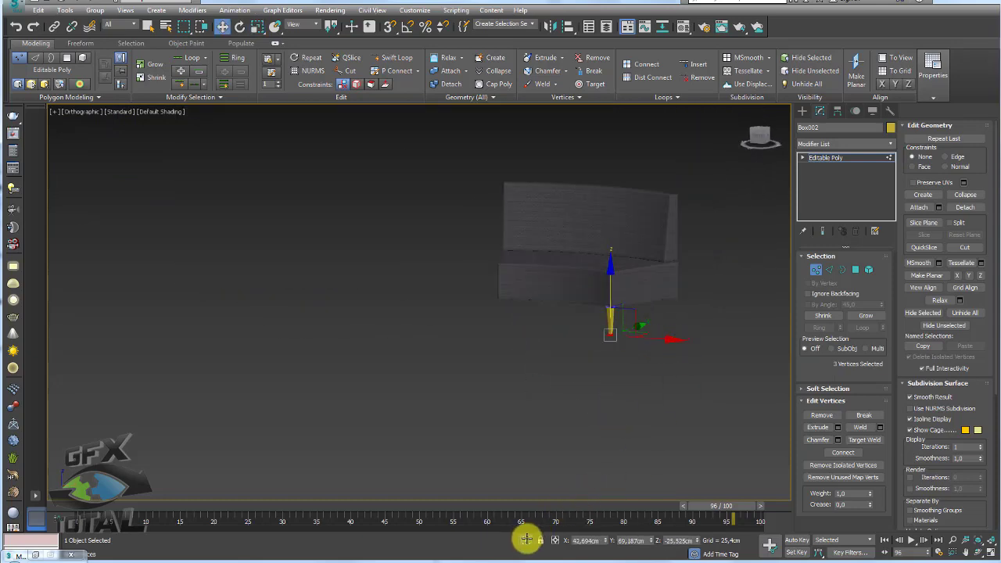
mouse_move(595, 470)
alt+middle_down()
mouse_move(626, 380)
mouse_move(545, 351)
mouse_move(577, 334)
alt+middle_up()
scroll(475, 313, up, 3)
scroll(523, 359, up, 2)
Select the leg element and move it in Top view under the base corner.
click(870, 269)
click(475, 331)
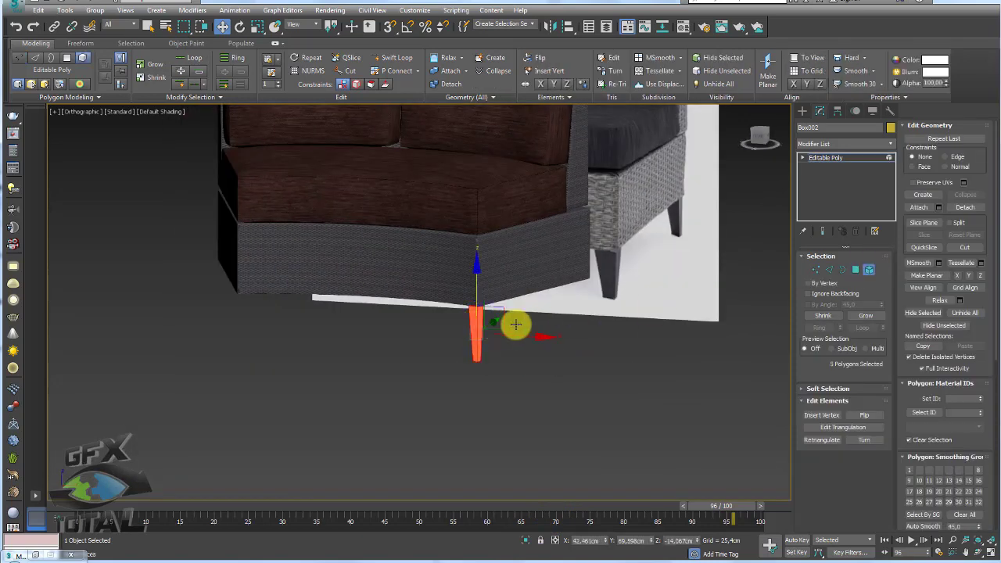
mouse_move(509, 286)
alt+middle_down()
mouse_move(509, 368)
mouse_move(490, 255)
mouse_move(559, 294)
mouse_move(496, 339)
alt+middle_up()
key(w)
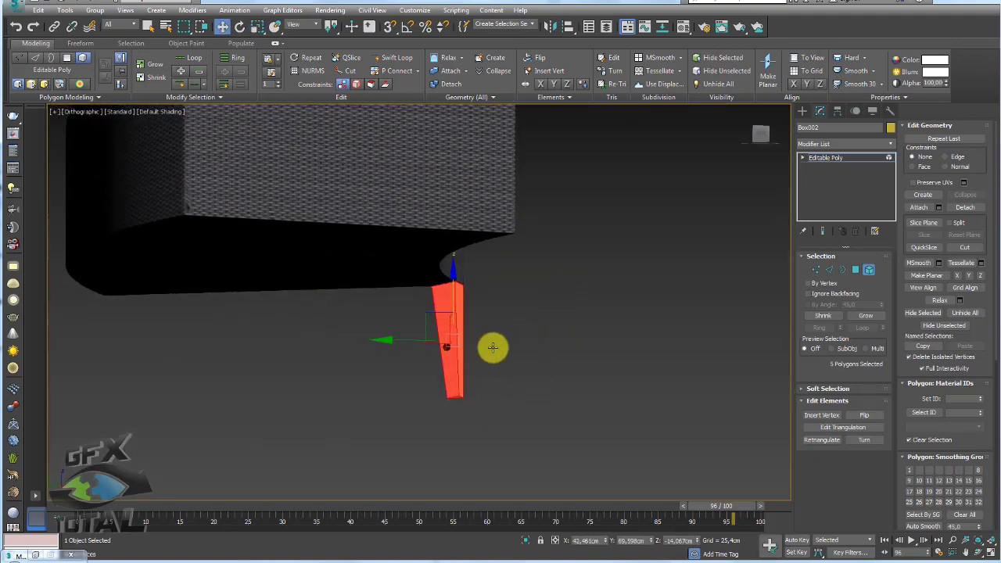
key(t)
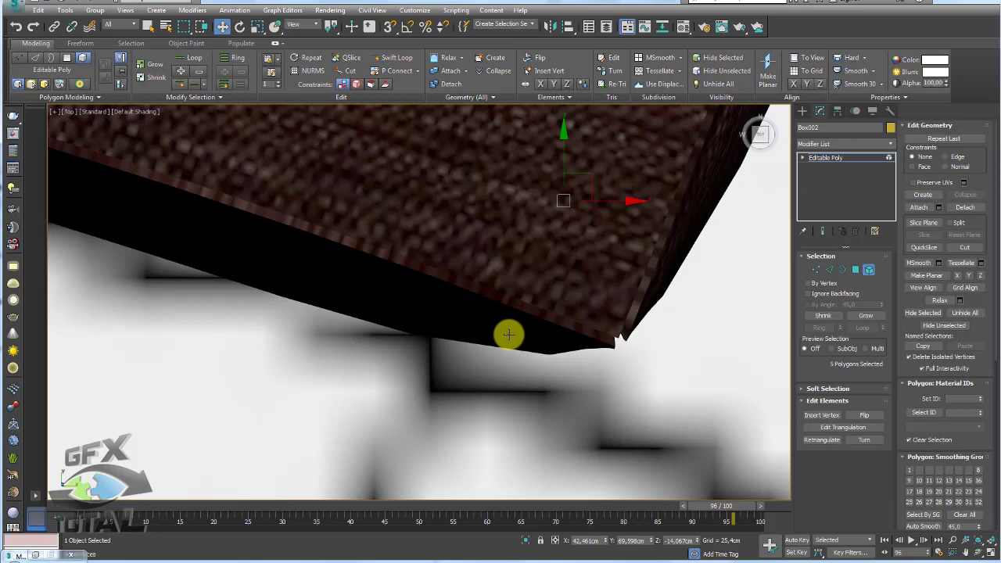
key(F3)
scroll(548, 253, down, 2)
drag(543, 266, 526, 241)
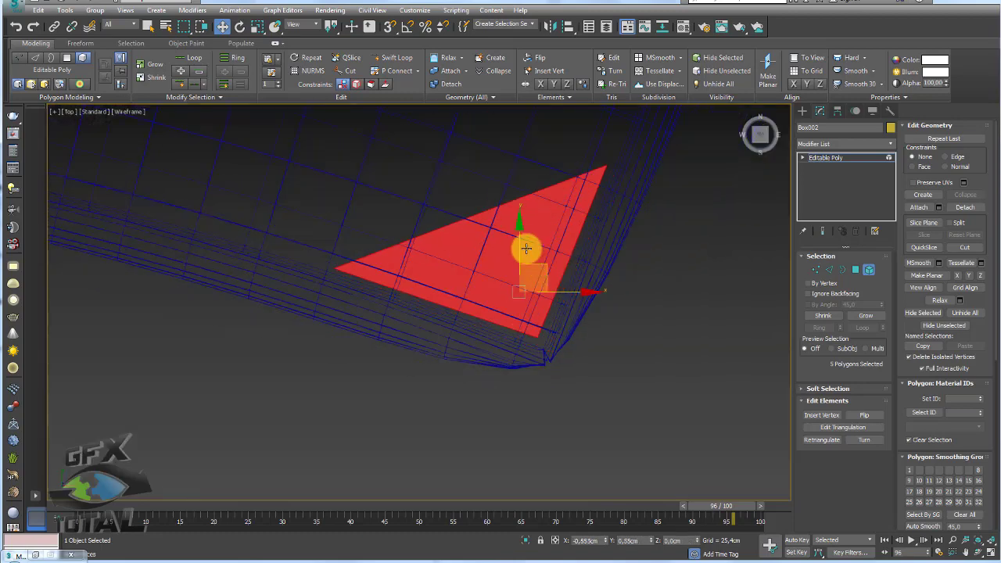
Return to the Editable Poly top level and view the leg beneath the base in perspective.
click(829, 157)
scroll(576, 243, down, 2)
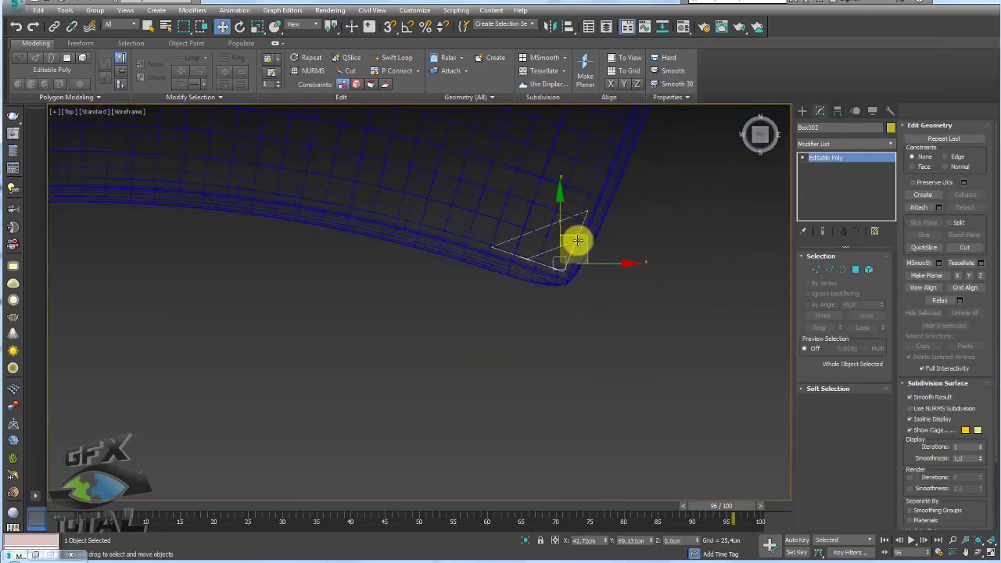
scroll(579, 258, down, 3)
key(p)
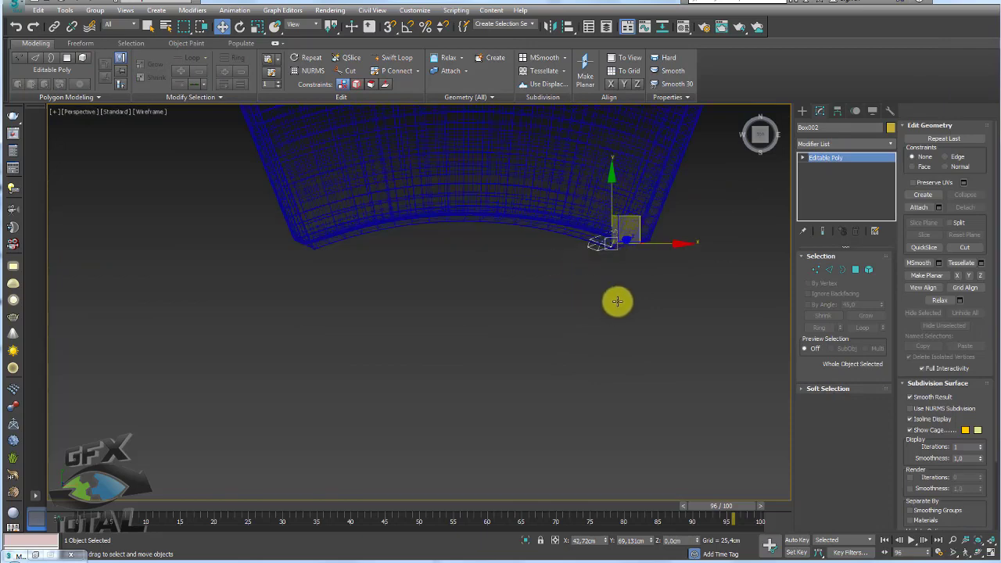
mouse_move(616, 299)
alt+middle_down()
mouse_move(606, 230)
mouse_move(602, 344)
mouse_move(565, 329)
alt+middle_up()
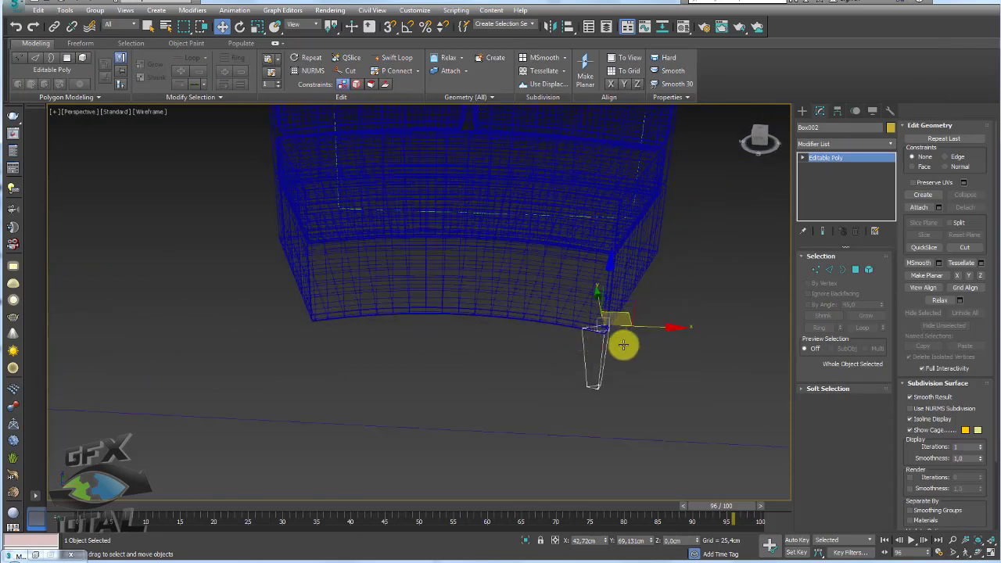
With Affect Pivot Only, centre the leg's pivot and align it to Box001's centre with X orientation.
click(837, 111)
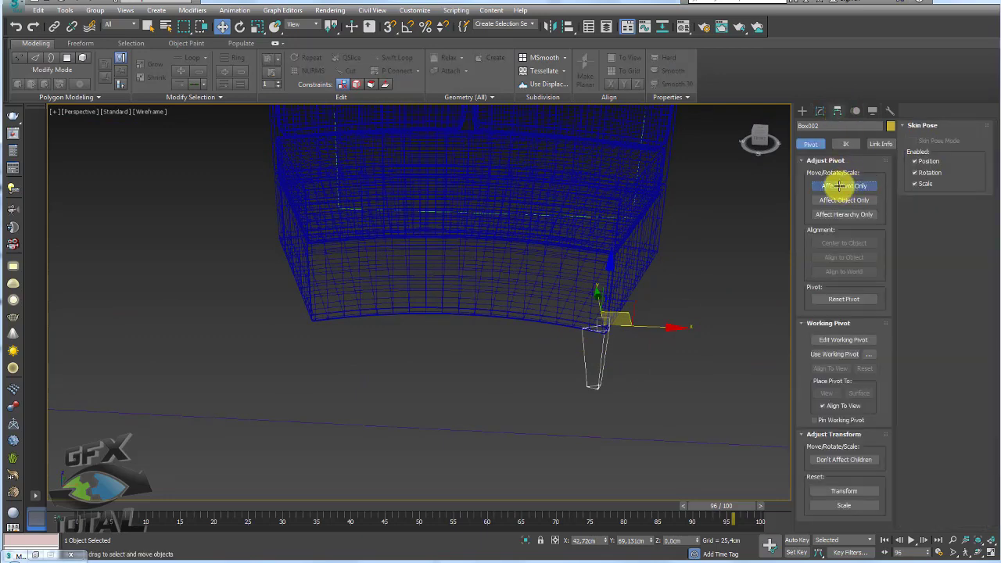
click(839, 185)
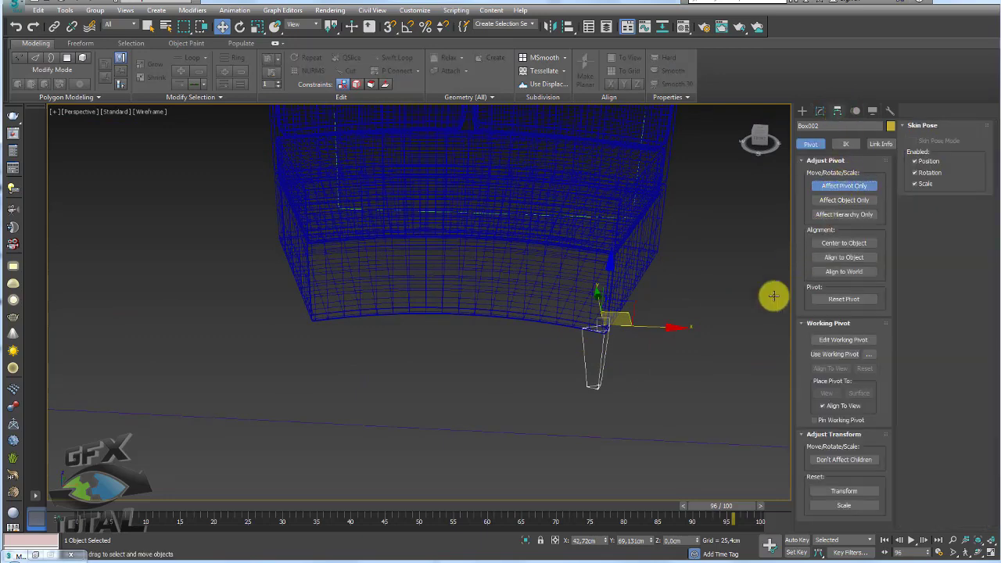
click(851, 236)
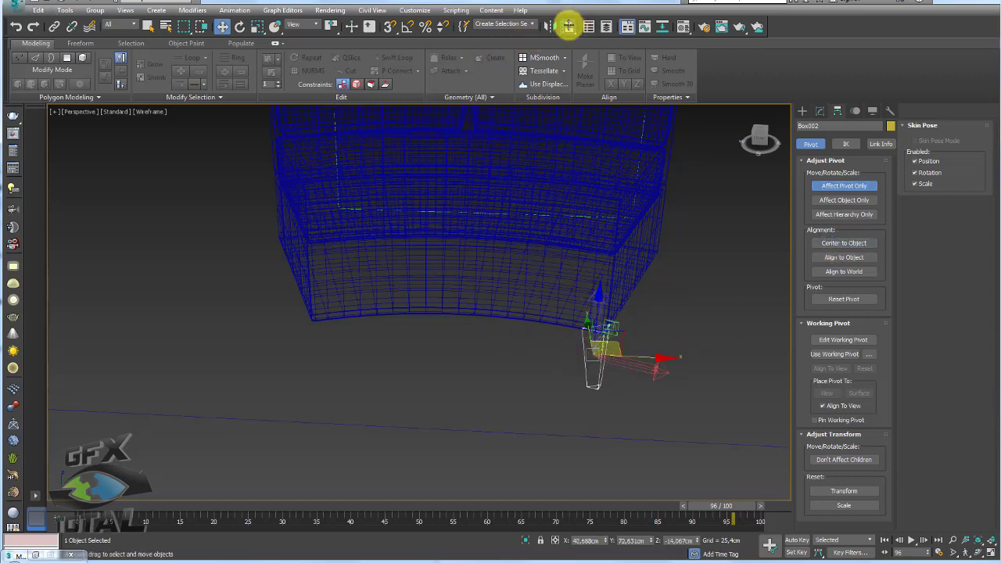
click(568, 26)
click(460, 257)
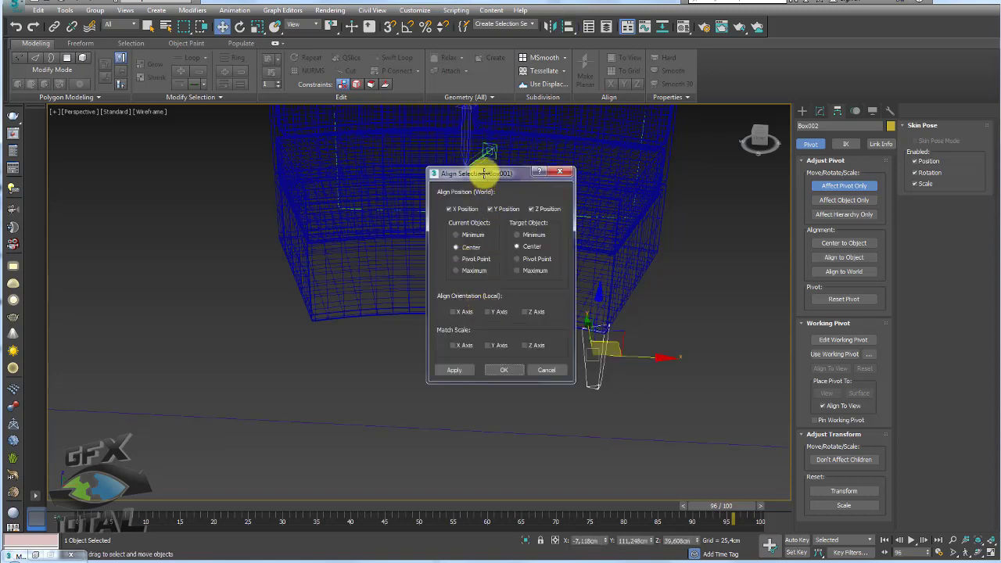
drag(484, 173, 714, 184)
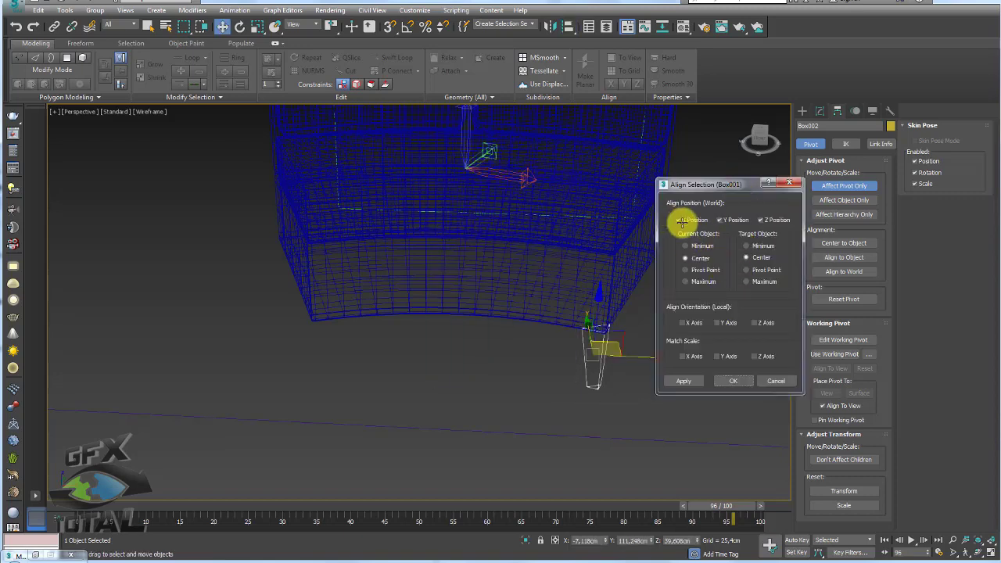
click(683, 322)
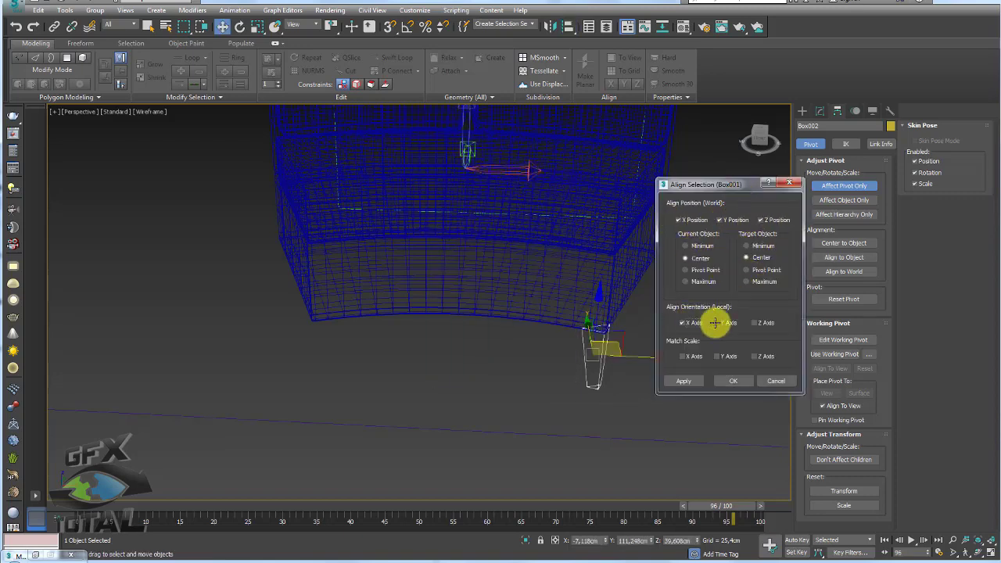
click(732, 380)
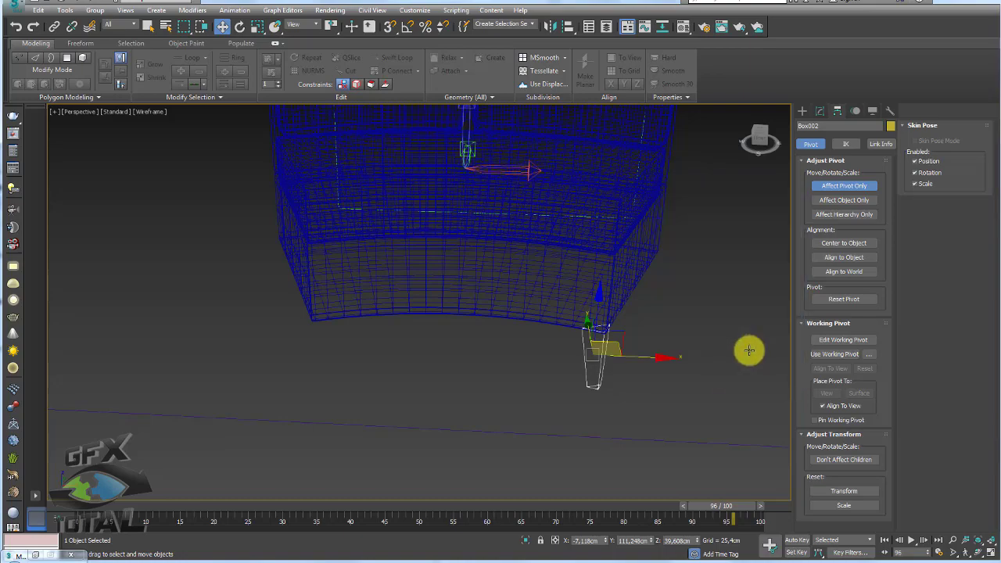
click(830, 176)
Set the transform centre to Use Selection Center.
mouse_move(696, 261)
alt+middle_down()
mouse_move(710, 304)
mouse_move(693, 281)
alt+middle_up()
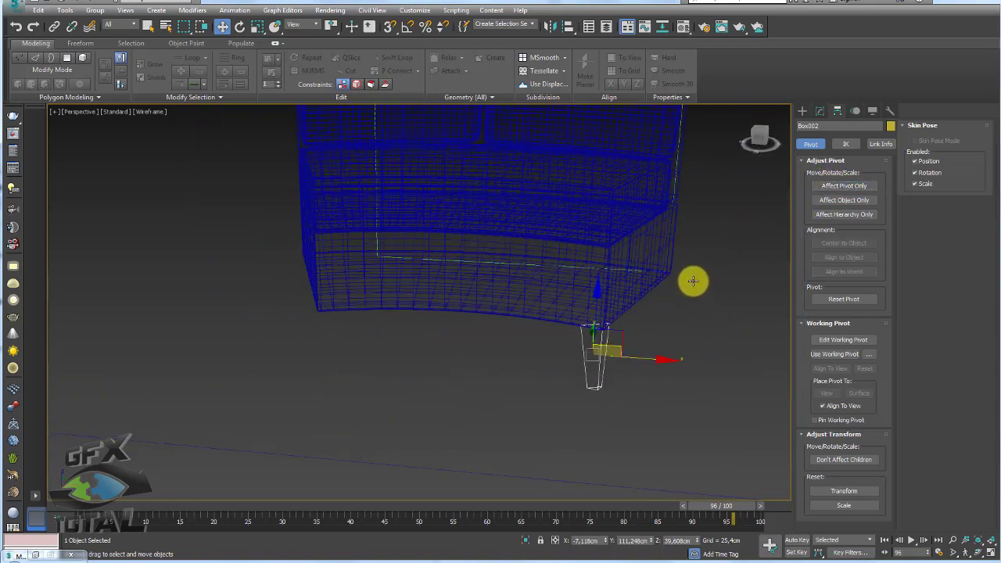
drag(330, 26, 332, 61)
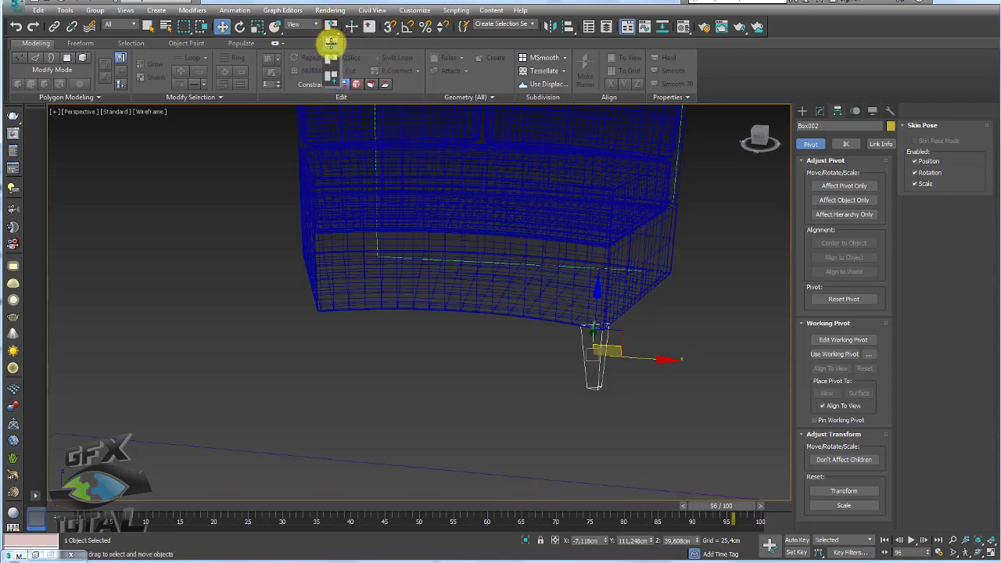
click(330, 43)
mouse_move(498, 183)
alt+middle_down()
mouse_move(552, 232)
mouse_move(539, 170)
alt+middle_up()
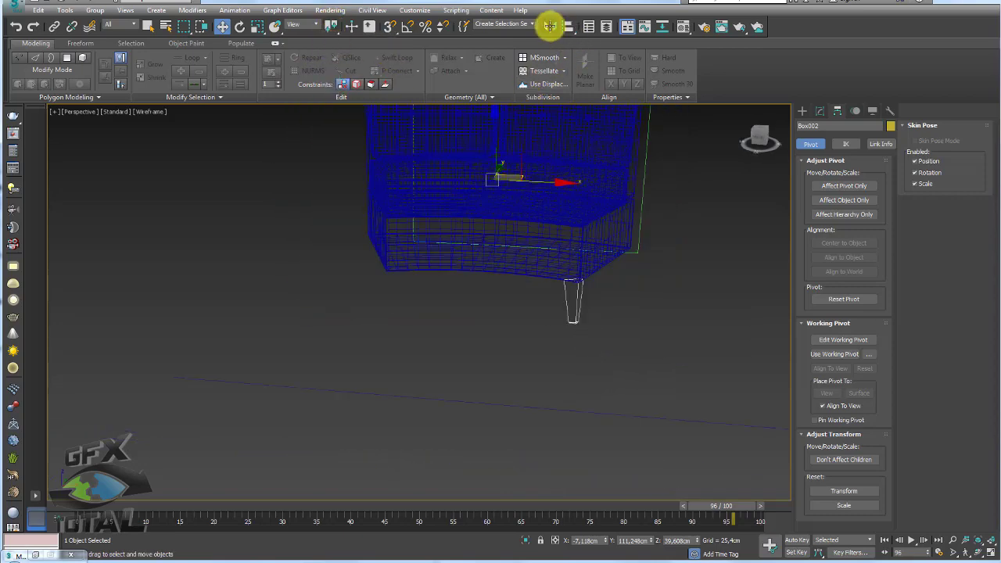
Mirror the leg as a copy to create a second leg.
click(550, 25)
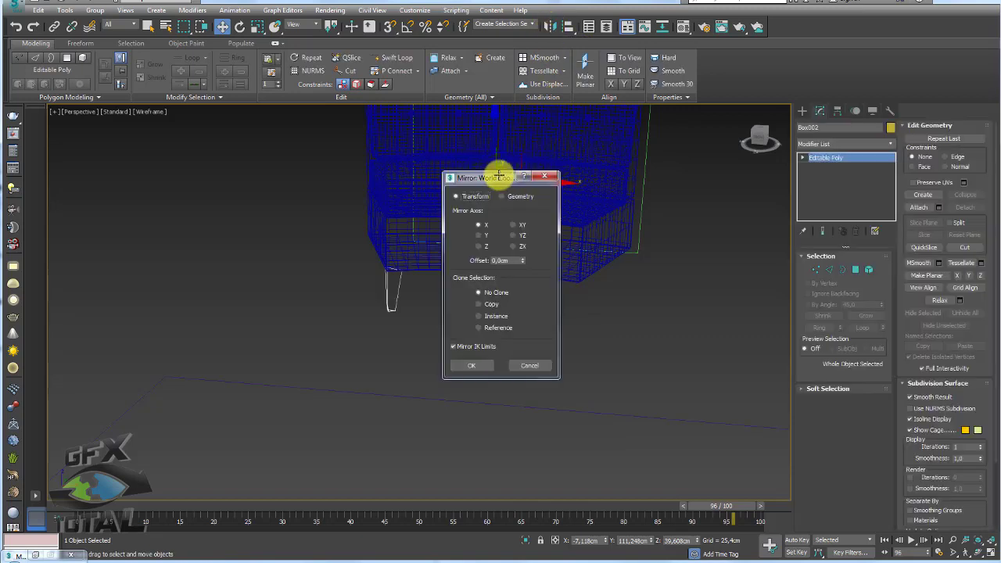
drag(499, 174, 716, 187)
click(700, 317)
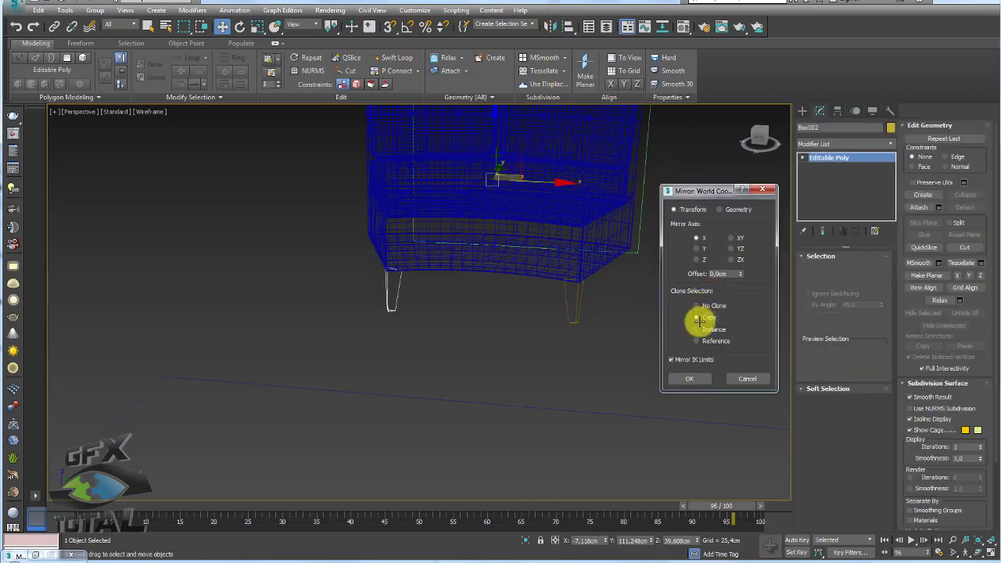
click(688, 379)
click(561, 333)
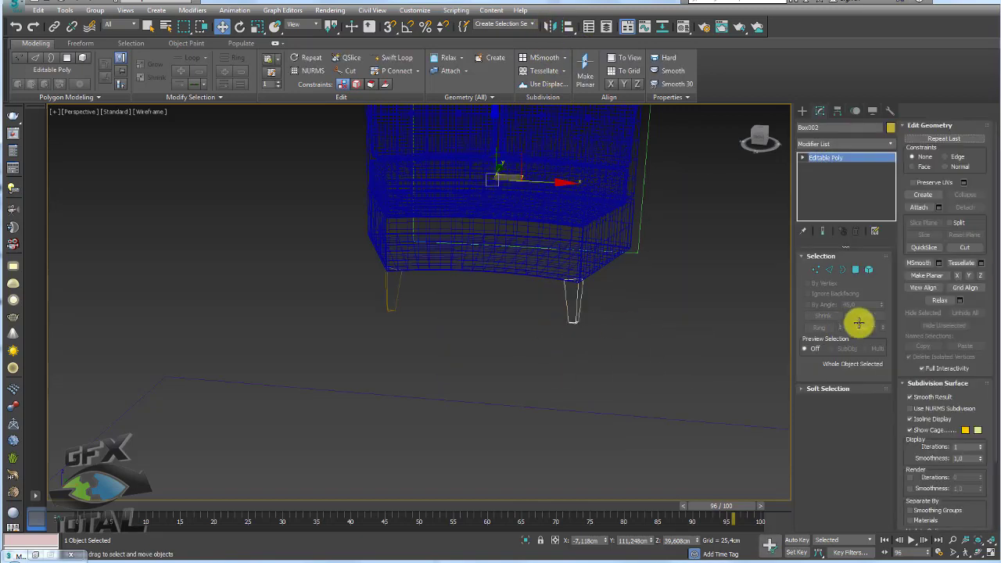
Shift-drag the leg element to the base's other corner and clone it as Object002.
click(869, 270)
drag(670, 356, 566, 315)
key(t)
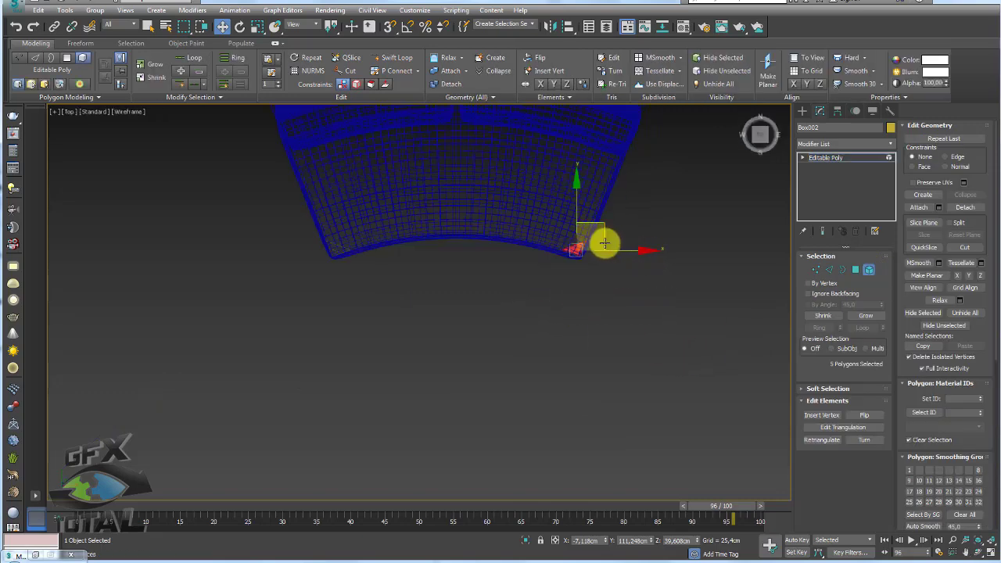
scroll(564, 360, down, 2)
drag(568, 346, 618, 202)
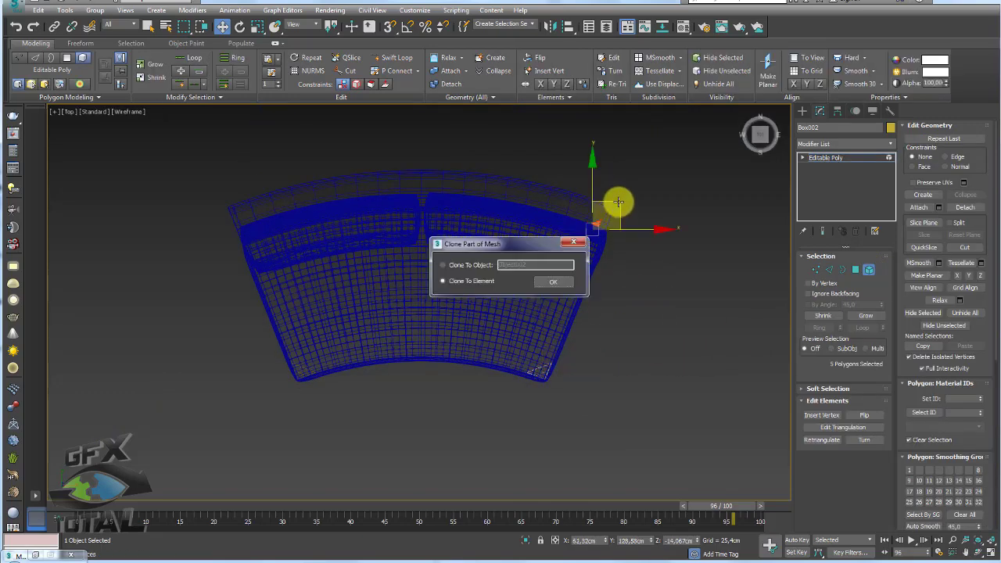
click(452, 266)
click(563, 279)
scroll(602, 268, up, 2)
scroll(578, 226, up, 3)
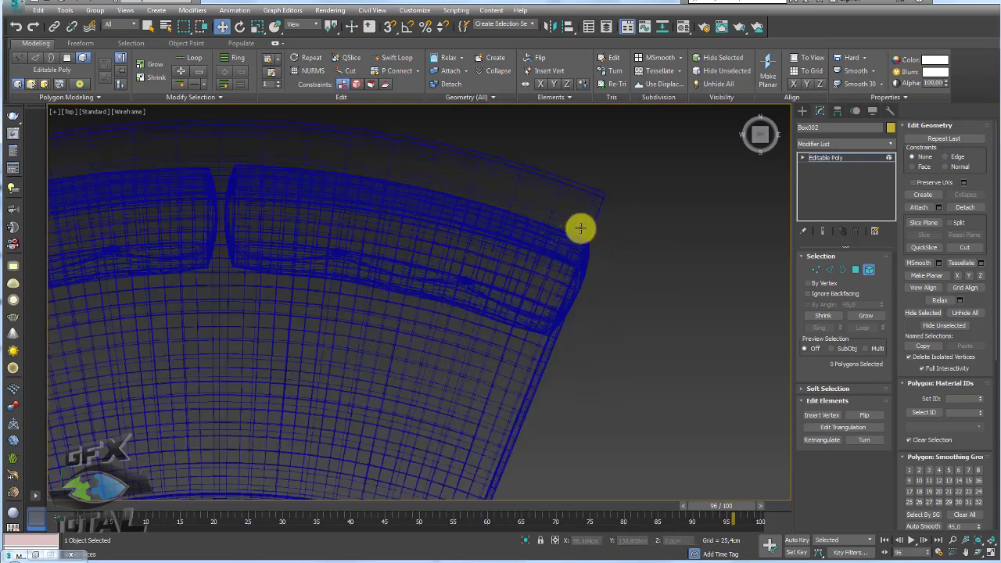
scroll(569, 229, up, 2)
click(835, 158)
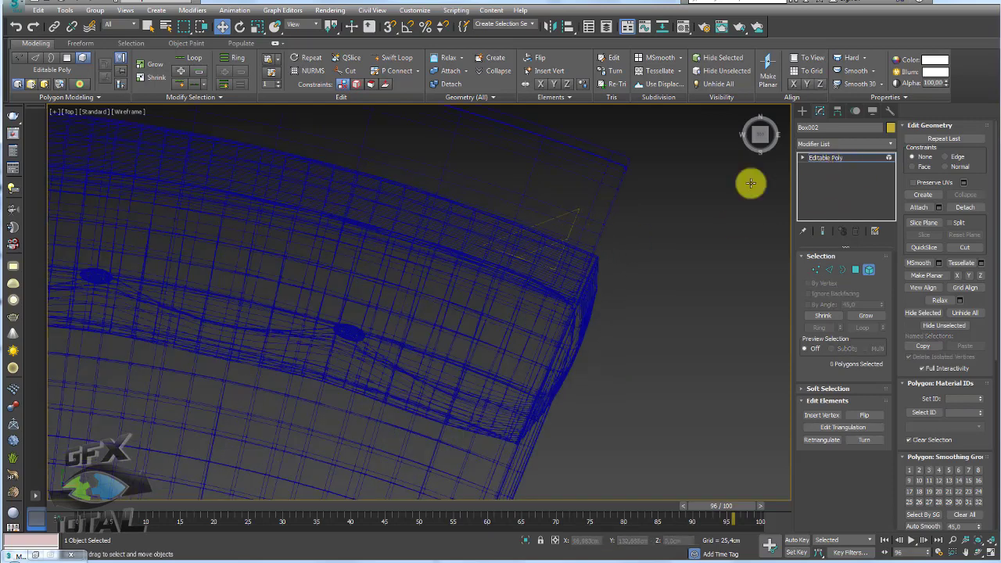
click(575, 222)
Rotate Object002's leg element to fit its corner, then exit sub-object level.
click(870, 270)
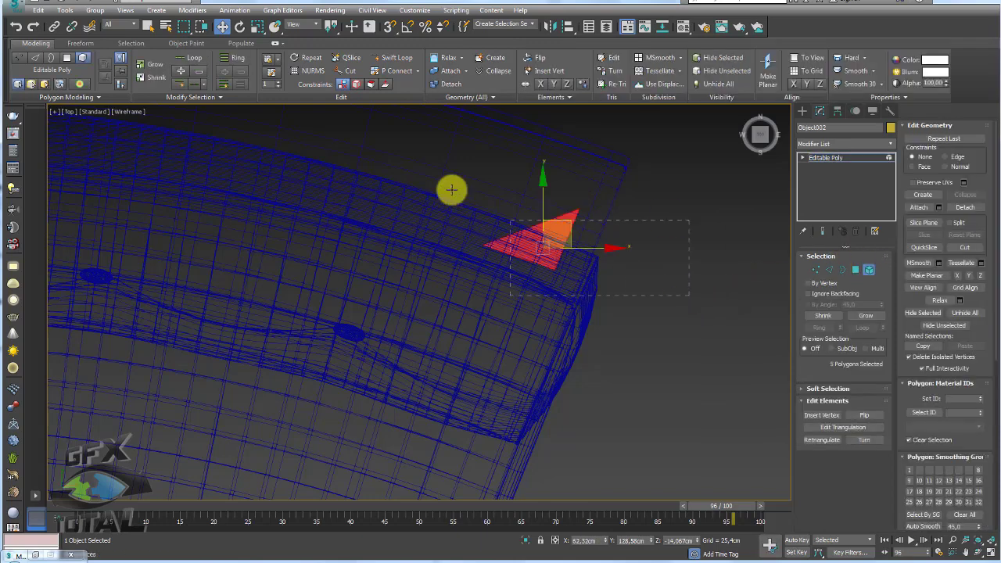
drag(585, 226, 596, 174)
key(e)
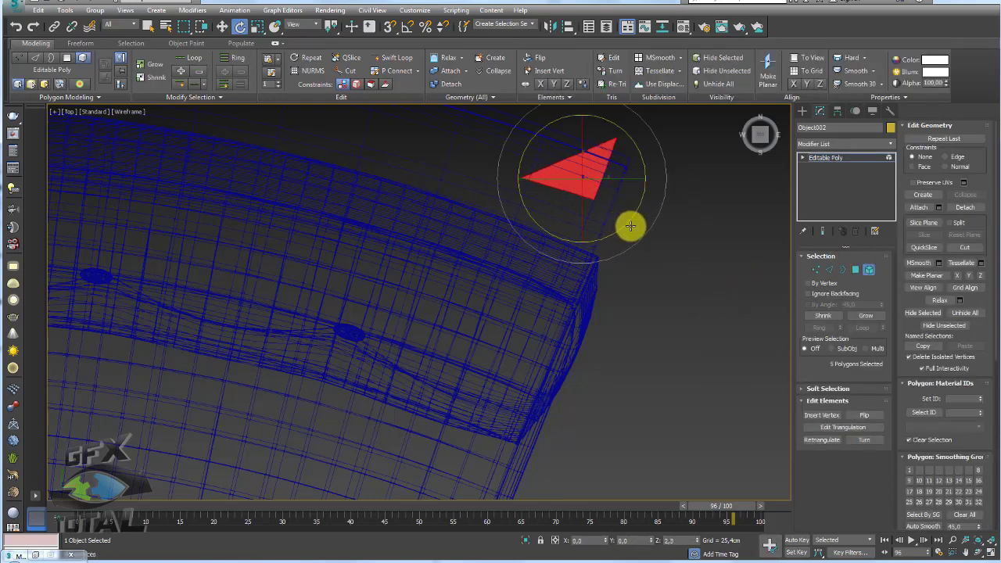
drag(630, 226, 691, 165)
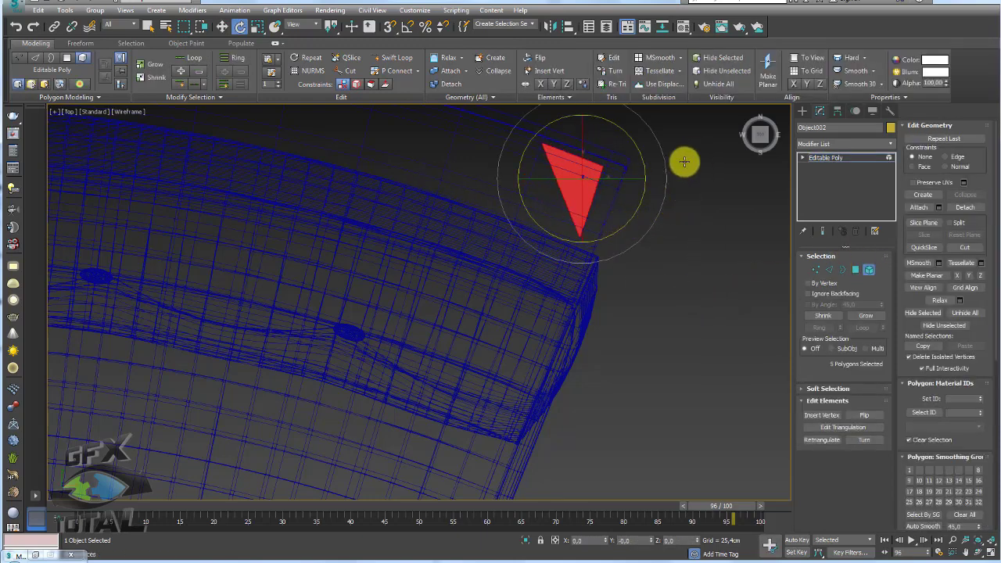
drag(618, 154, 635, 144)
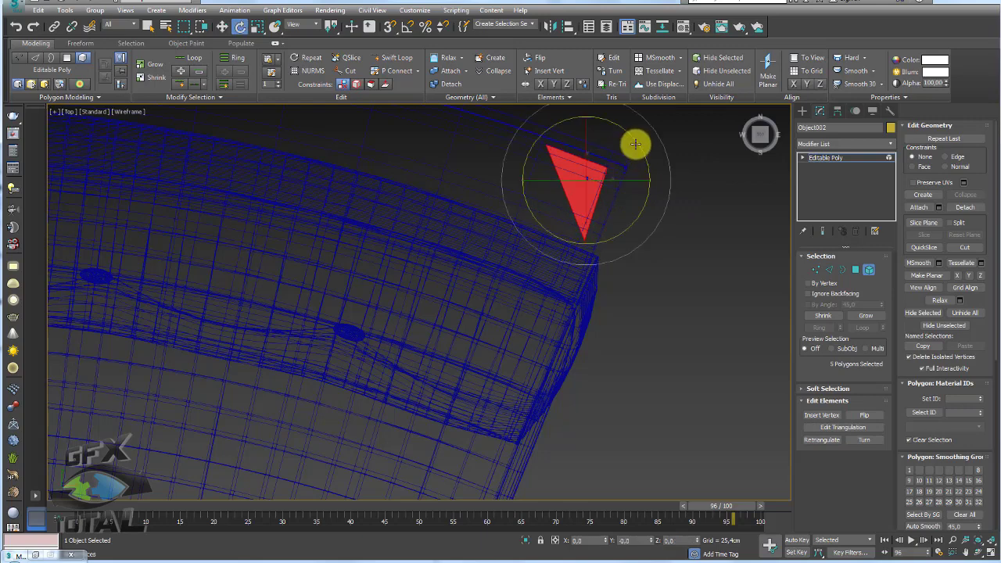
scroll(630, 172, down, 5)
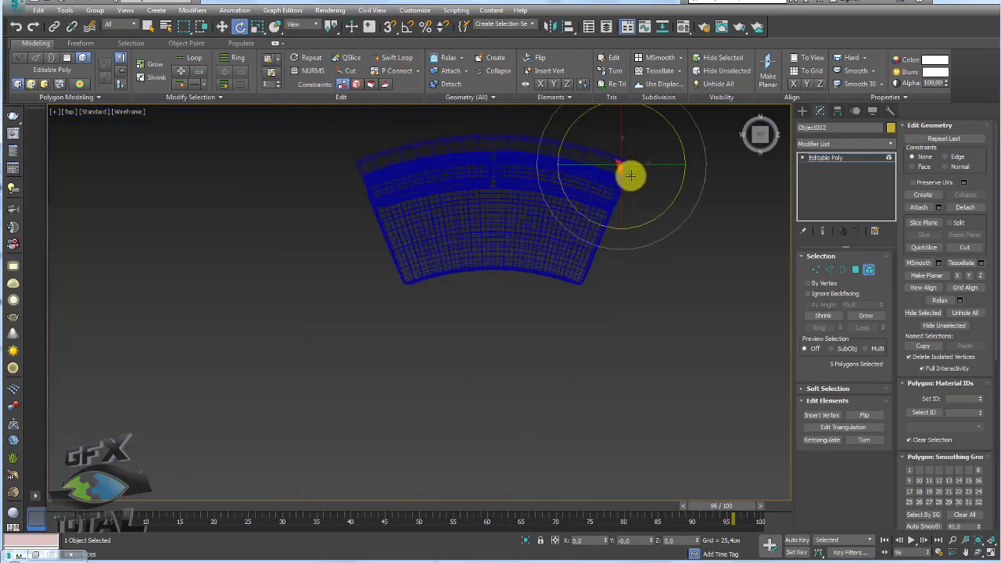
click(819, 161)
alt+middle_drag(738, 232, 742, 266)
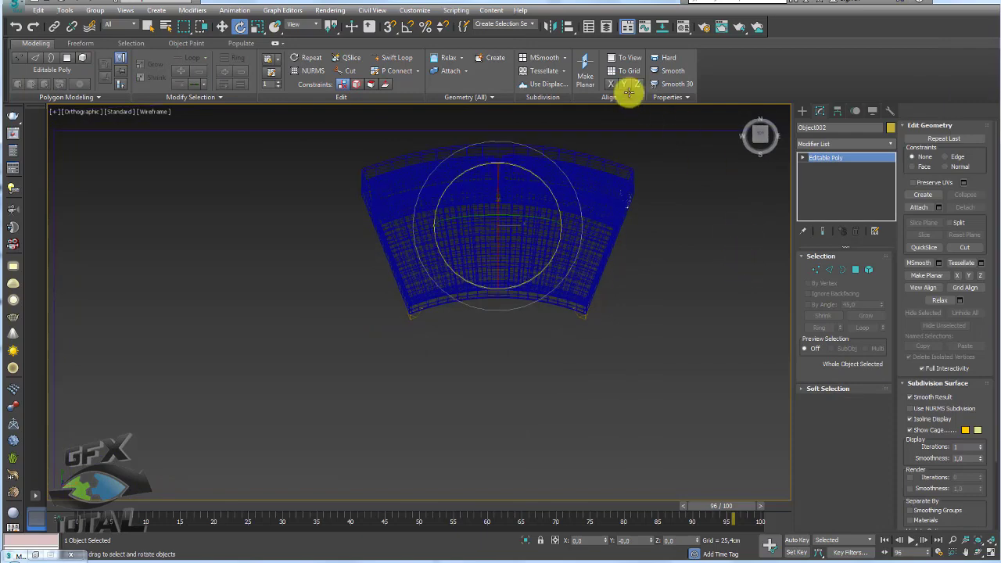
Mirror the cloned leg as a copy, Object003, and reopen the textures folder.
click(549, 25)
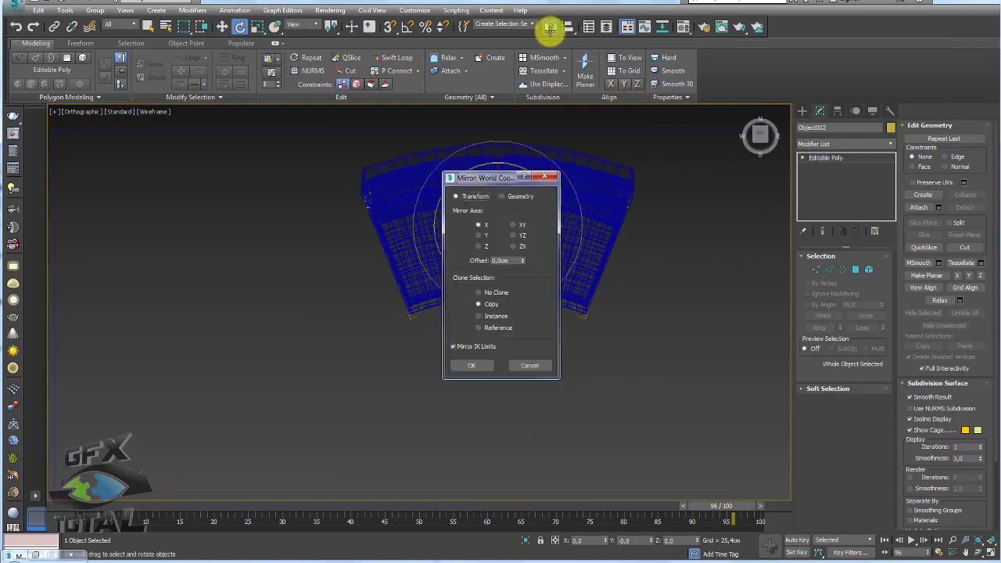
drag(482, 167, 524, 172)
click(533, 368)
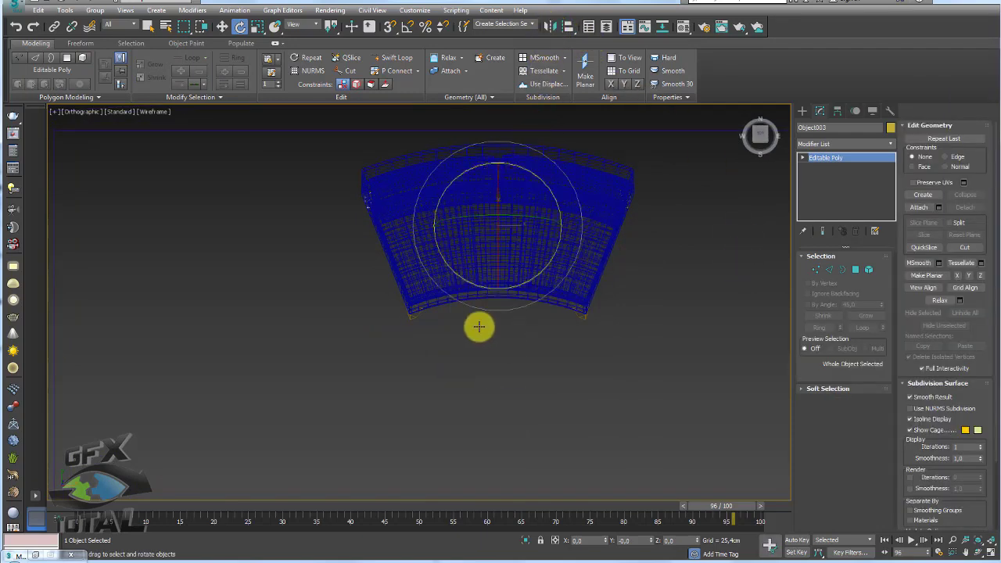
mouse_move(478, 326)
alt+middle_down()
mouse_move(565, 281)
mouse_move(661, 342)
mouse_move(655, 308)
mouse_move(619, 266)
mouse_move(668, 348)
mouse_move(532, 342)
alt+middle_up()
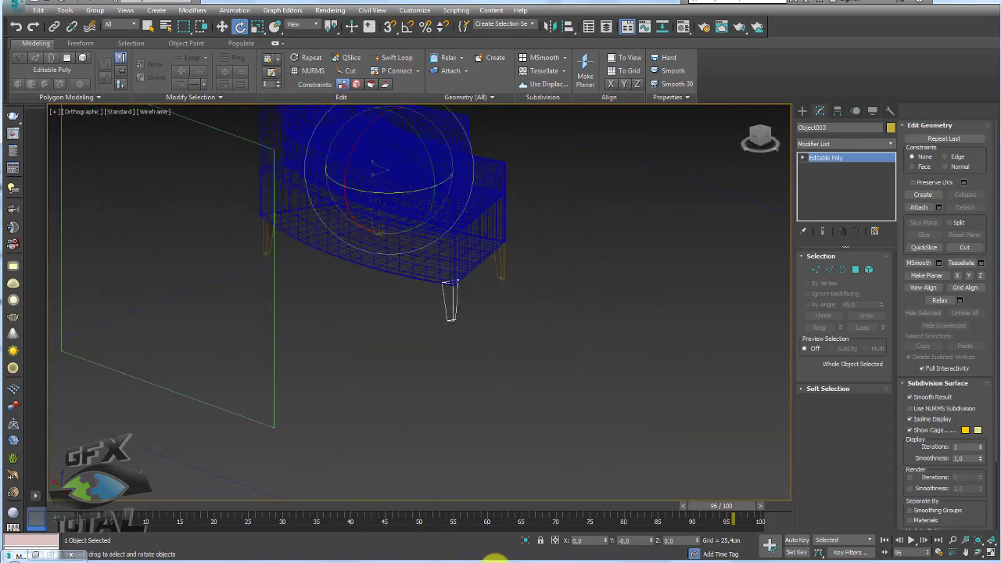
click(137, 557)
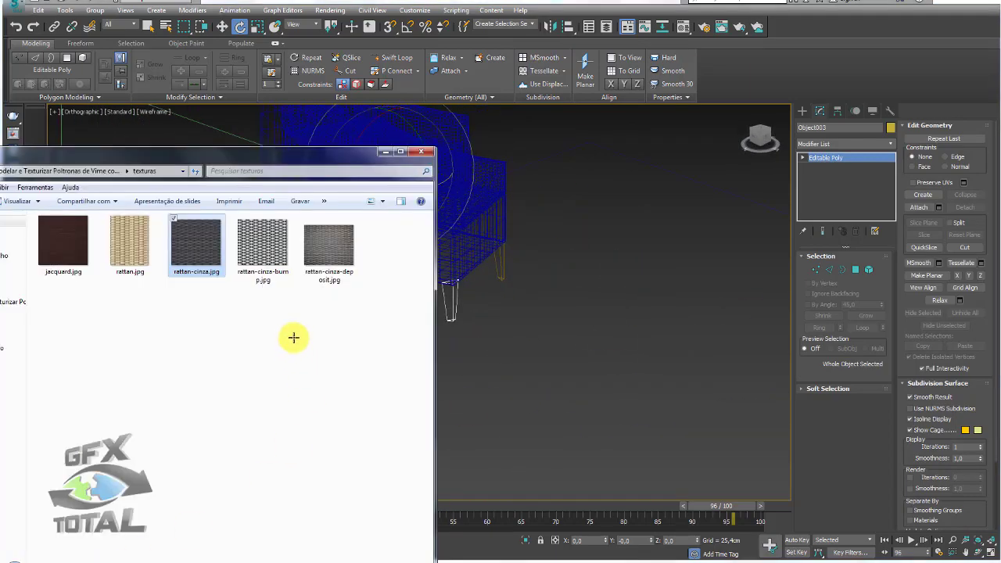
mouse_move(202, 171)
mouse_down()
mouse_move(402, 85)
mouse_move(426, 94)
mouse_up()
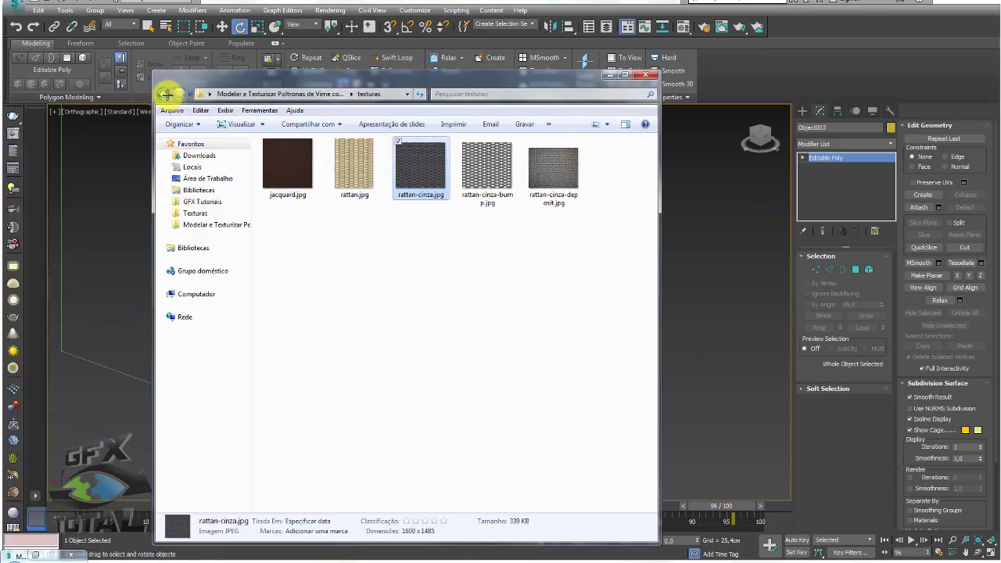
click(167, 94)
double_click(608, 157)
scroll(581, 295, up, 3)
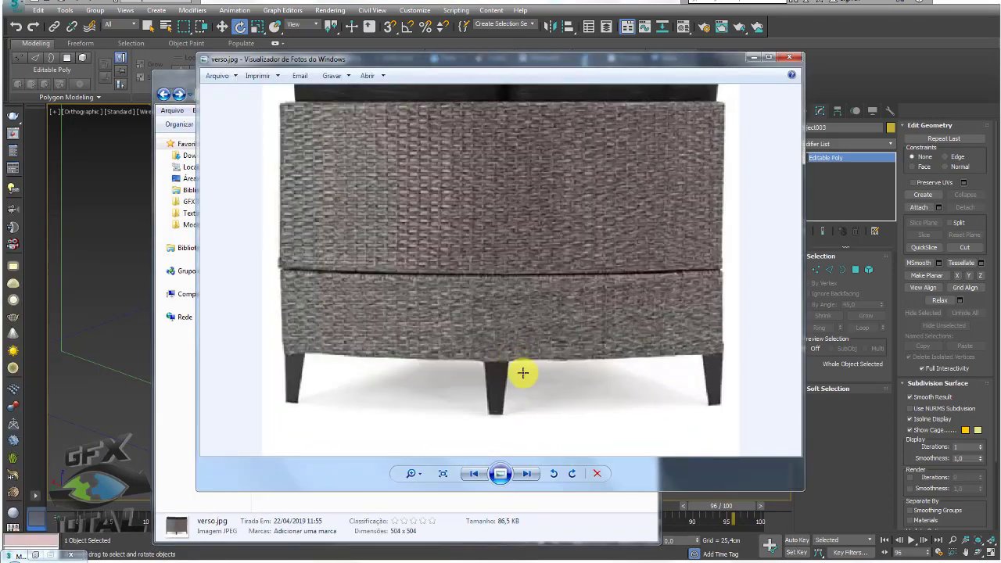
drag(516, 357, 471, 402)
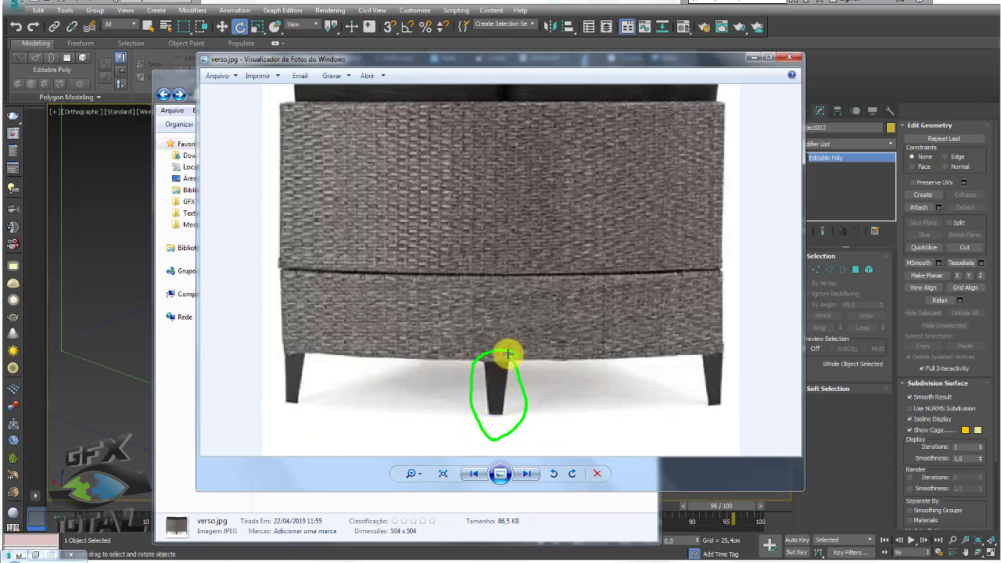
click(759, 57)
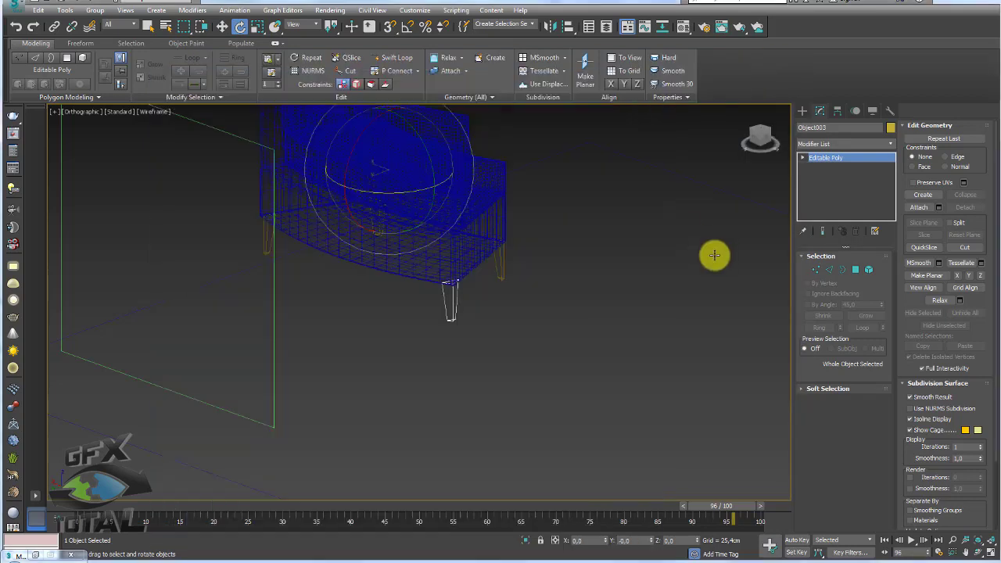
click(716, 253)
Create a small box, Box004, beside the sofa in Top view.
key(t)
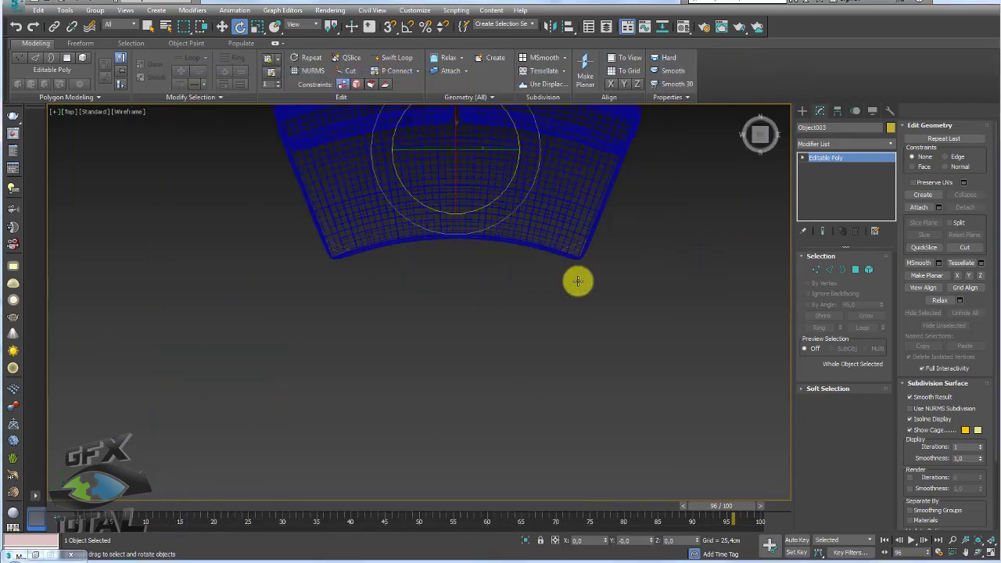
click(802, 111)
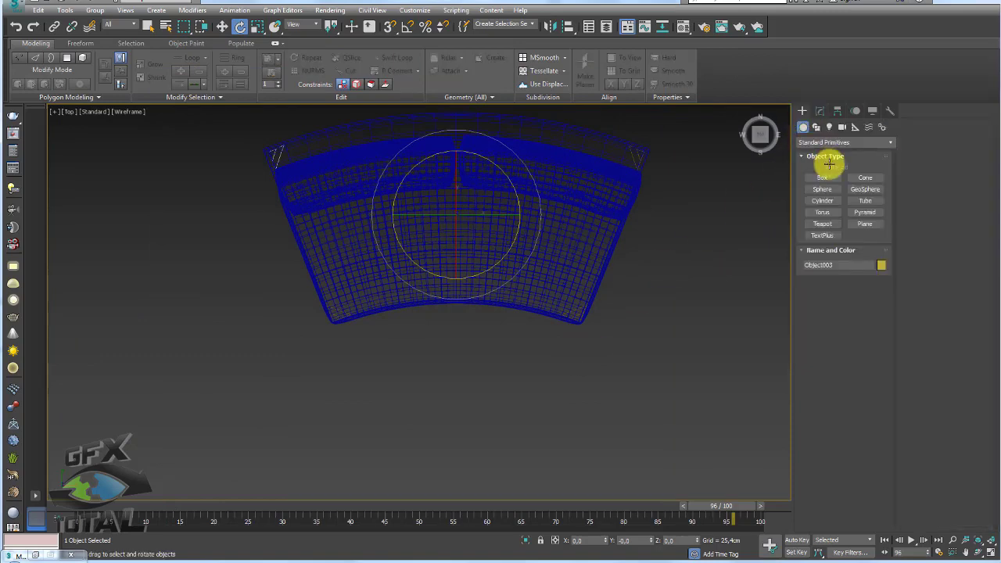
click(820, 177)
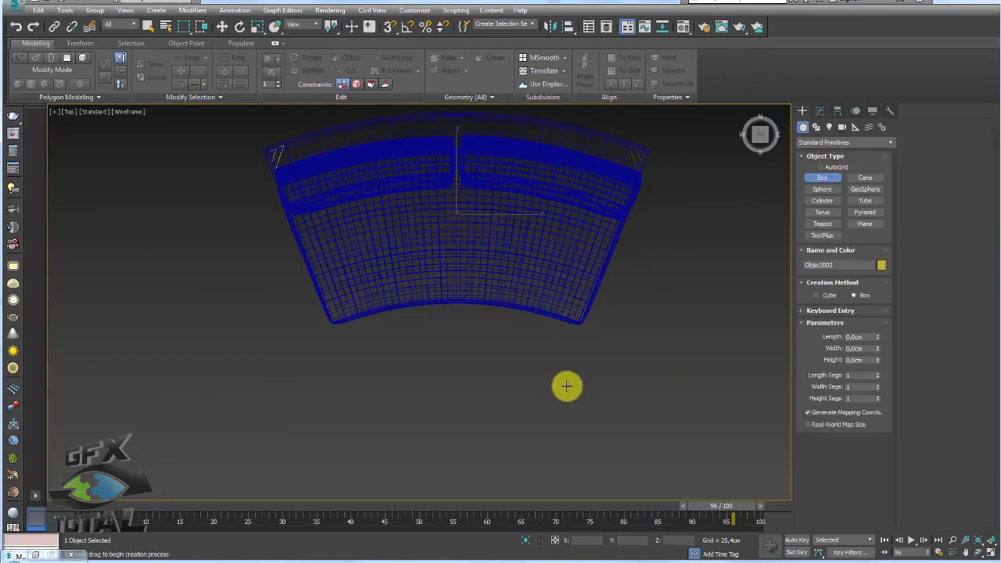
drag(555, 379, 580, 393)
click(585, 353)
Lower Box004 beneath the sofa base beside a leg and make it taller.
key(e)
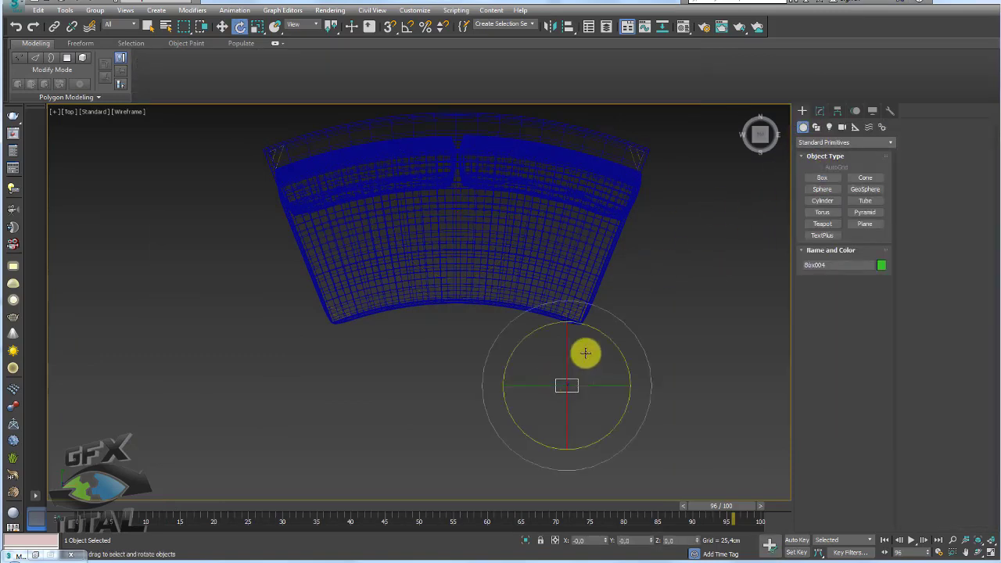
mouse_move(586, 351)
alt+middle_down()
mouse_move(633, 353)
mouse_move(596, 420)
mouse_move(597, 255)
mouse_move(608, 263)
alt+middle_up()
key(w)
drag(584, 266, 584, 309)
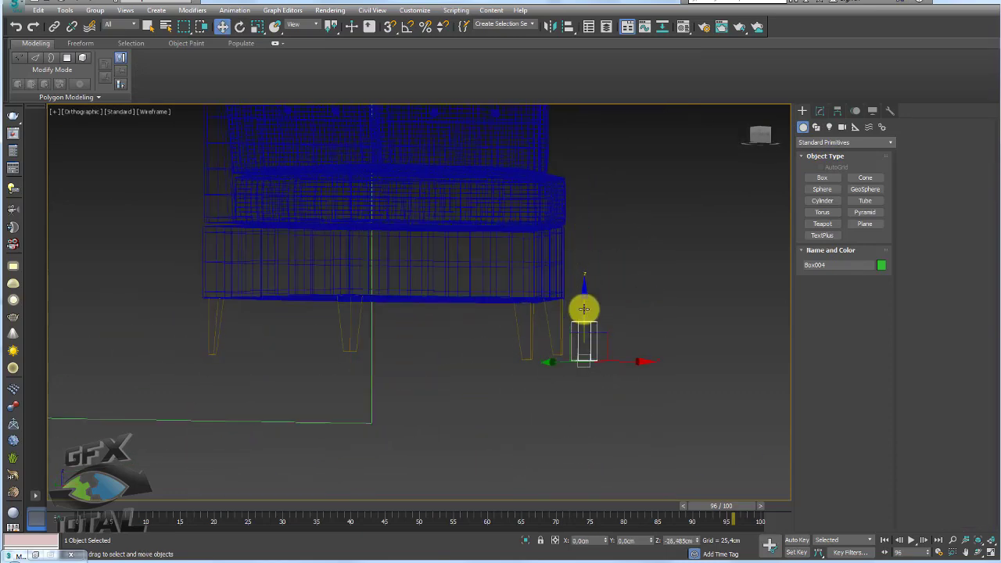
key(f)
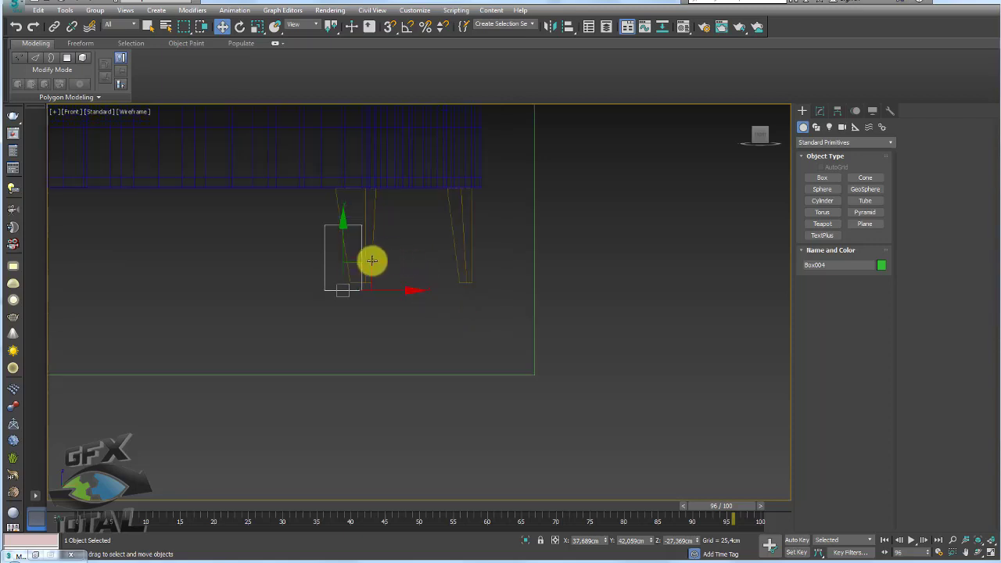
drag(371, 261, 491, 254)
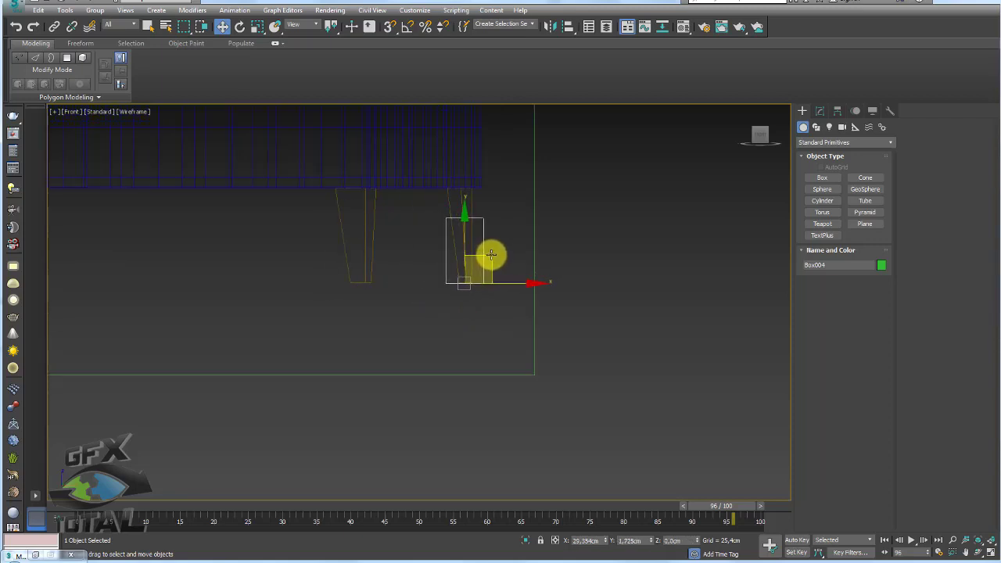
click(819, 110)
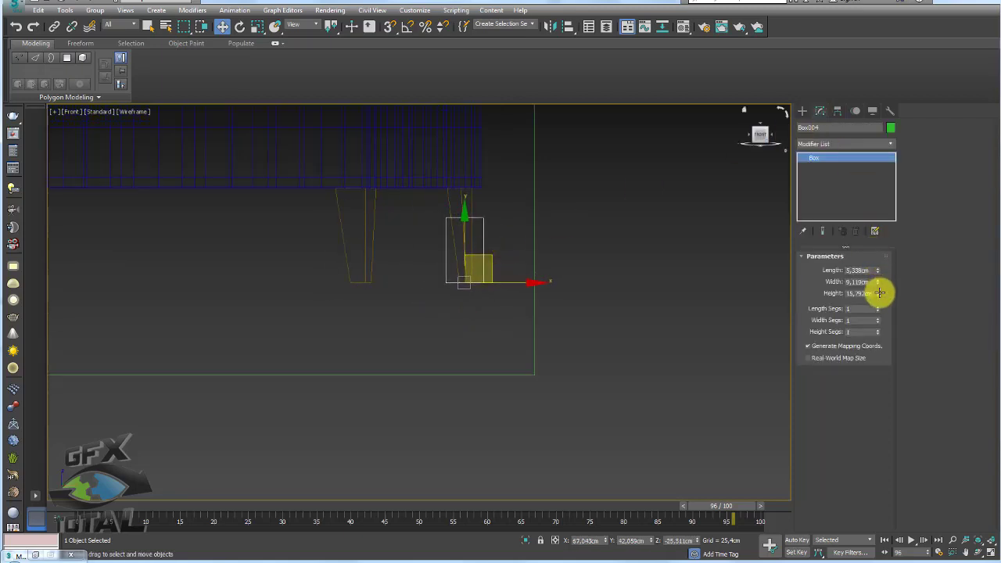
drag(880, 292, 883, 270)
scroll(505, 257, down, 2)
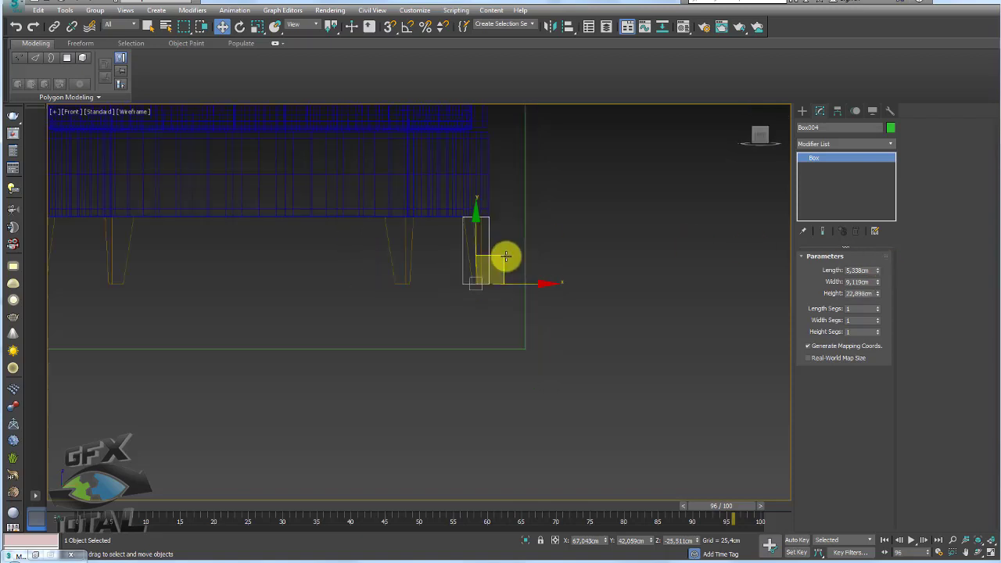
scroll(494, 257, down, 3)
key(y)
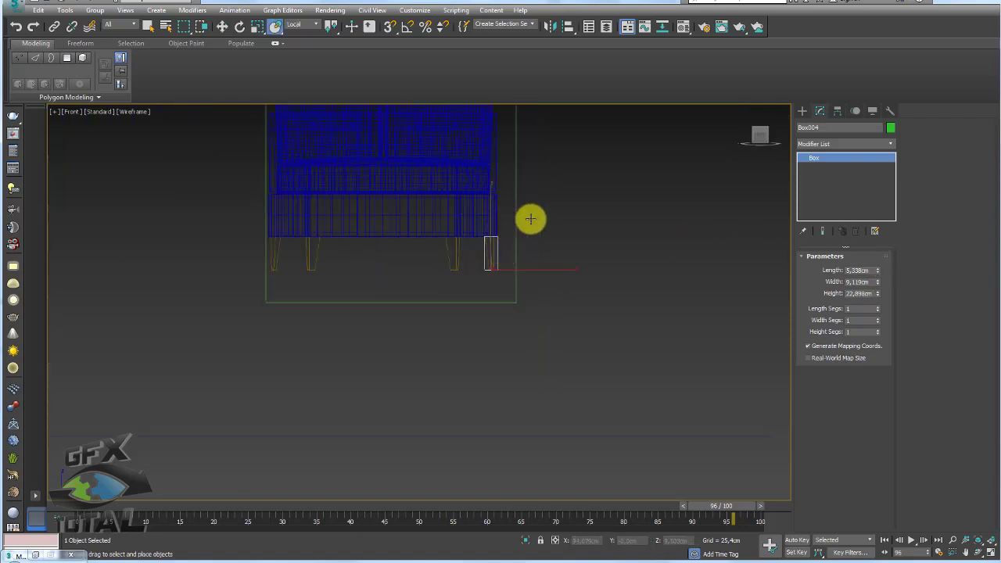
Move Box004 to the middle of the sofa's outer back edge and call up its conversion options.
key(t)
middle_drag(530, 240, 509, 326)
key(w)
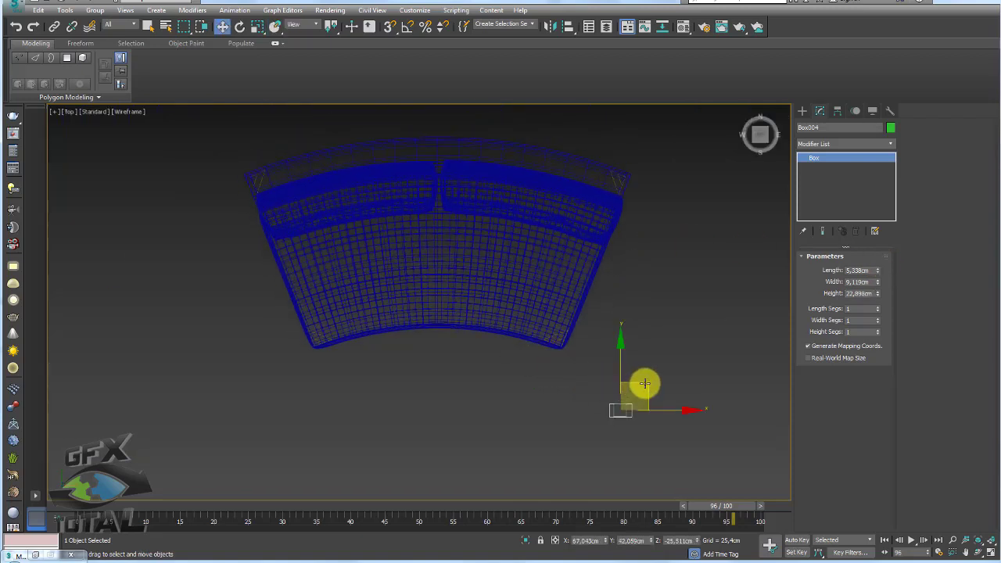
drag(643, 383, 460, 117)
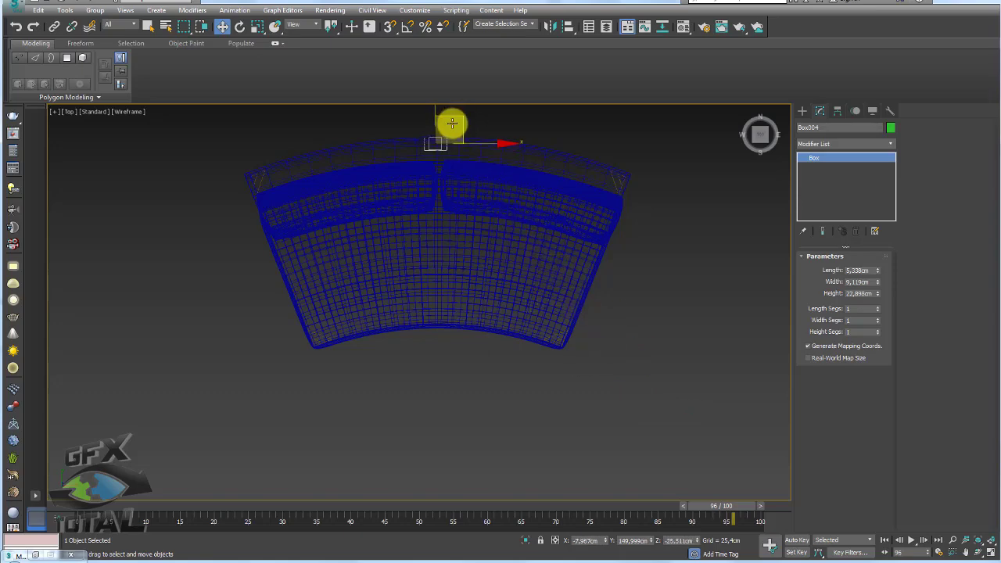
scroll(452, 123, up, 3)
drag(454, 151, 459, 159)
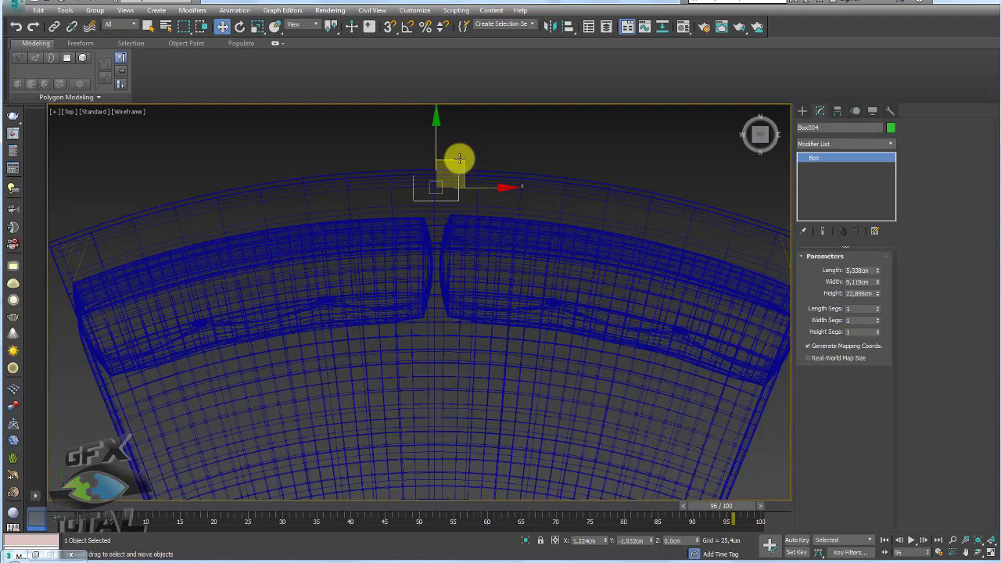
right_click(459, 159)
click(759, 297)
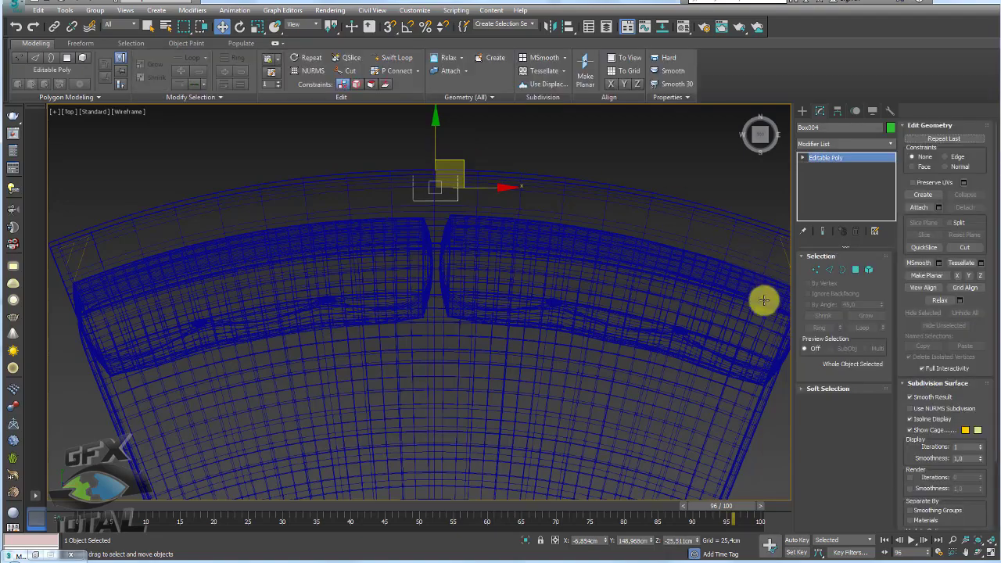
Convert Box004 to Editable Poly and scale its bottom face down to taper it.
click(856, 269)
mouse_move(670, 235)
alt+middle_down()
mouse_move(528, 216)
mouse_move(433, 159)
mouse_move(529, 208)
alt+middle_up()
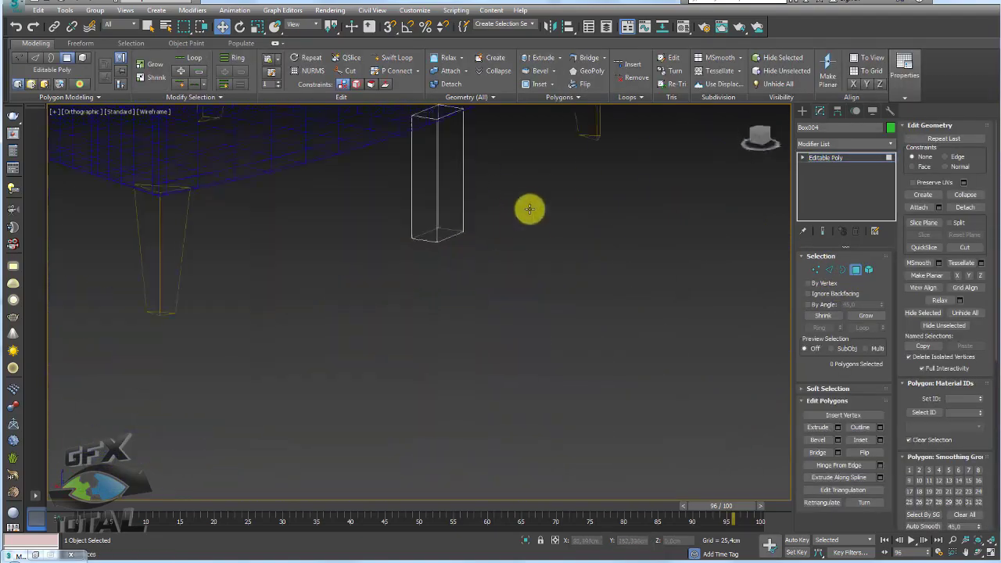
drag(494, 206, 329, 271)
click(433, 183)
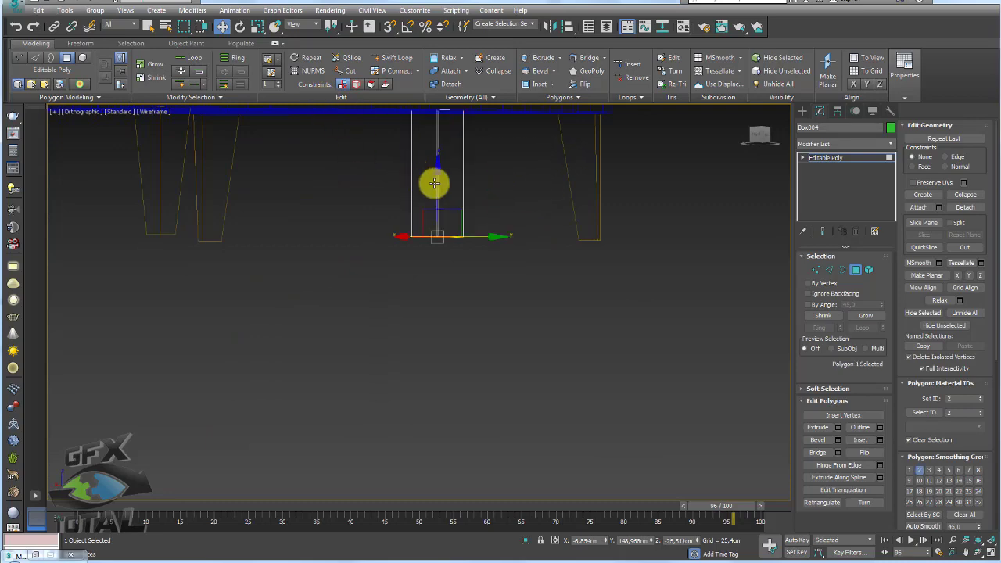
mouse_move(434, 183)
alt+middle_down()
mouse_move(471, 238)
mouse_move(440, 196)
mouse_move(418, 228)
mouse_move(442, 223)
mouse_move(476, 323)
alt+middle_up()
key(t)
scroll(474, 226, up, 3)
key(w)
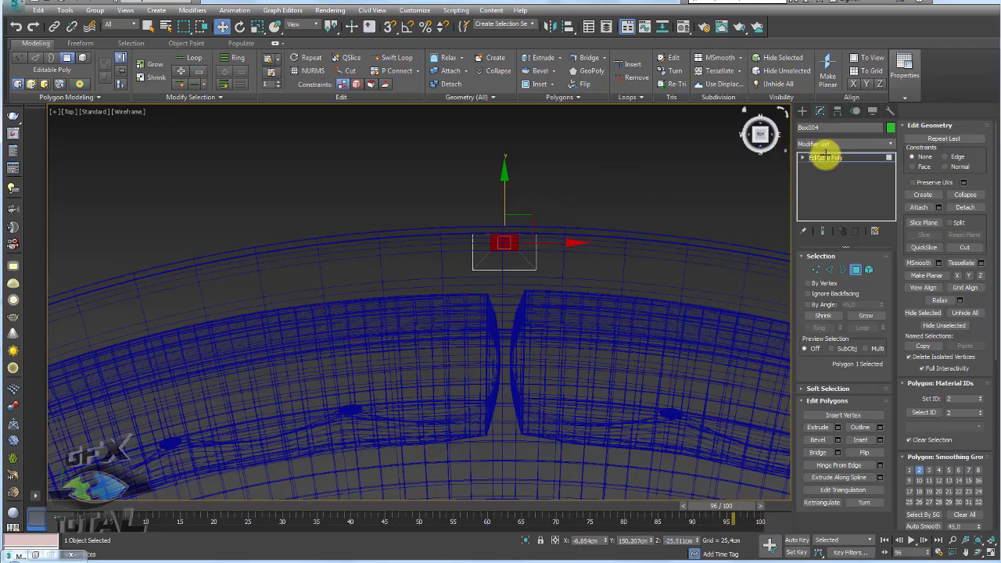
Exit Polygon level and view the new leg shaded in perspective beside the others.
click(825, 157)
key(p)
scroll(620, 250, down, 5)
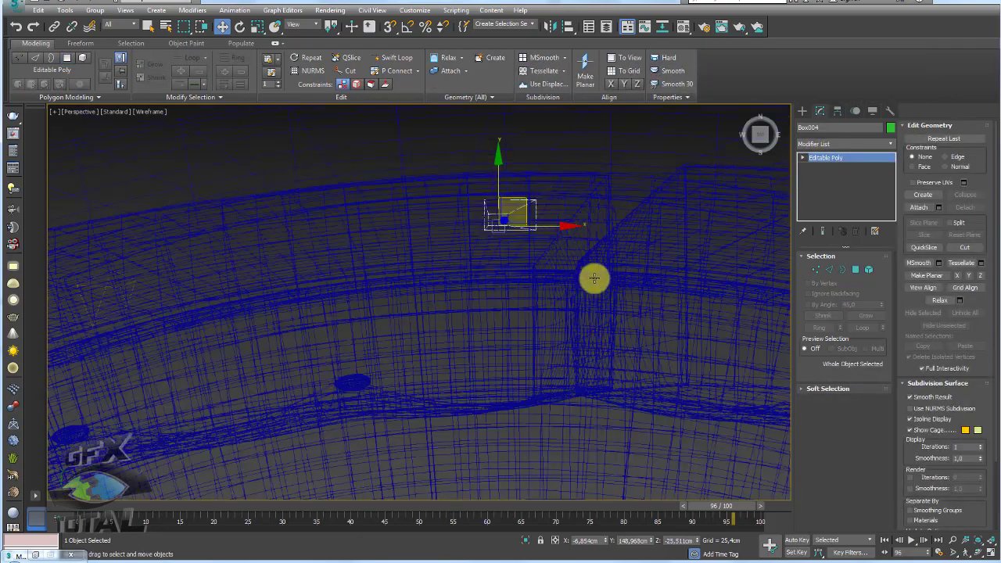
mouse_move(592, 277)
alt+middle_down()
mouse_move(601, 347)
mouse_move(599, 308)
mouse_move(665, 347)
mouse_move(529, 347)
mouse_move(529, 323)
alt+middle_up()
key(F3)
Attach the three remaining yellow legs to the new leg Box004 as one object.
click(918, 207)
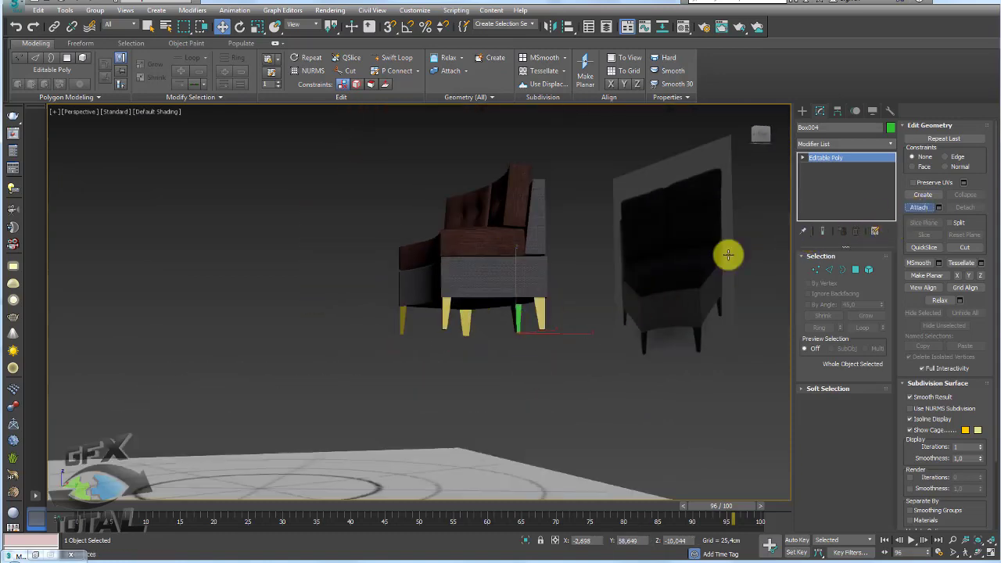
click(538, 312)
click(444, 314)
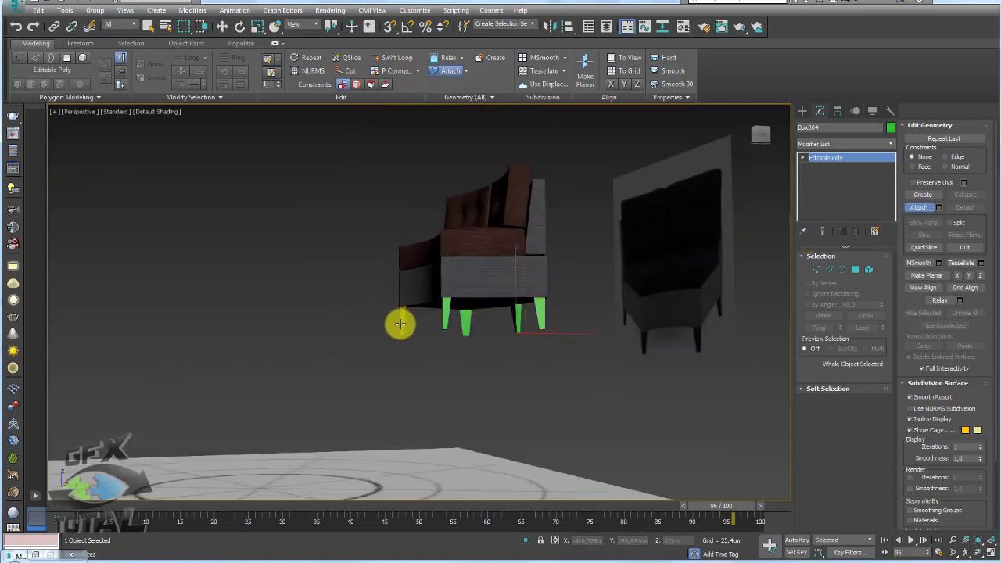
click(399, 321)
right_click(328, 308)
Orbit and zoom to inspect the joined legs from the front and at an angle.
scroll(328, 306, up, 3)
scroll(386, 337, up, 2)
scroll(386, 337, down, 5)
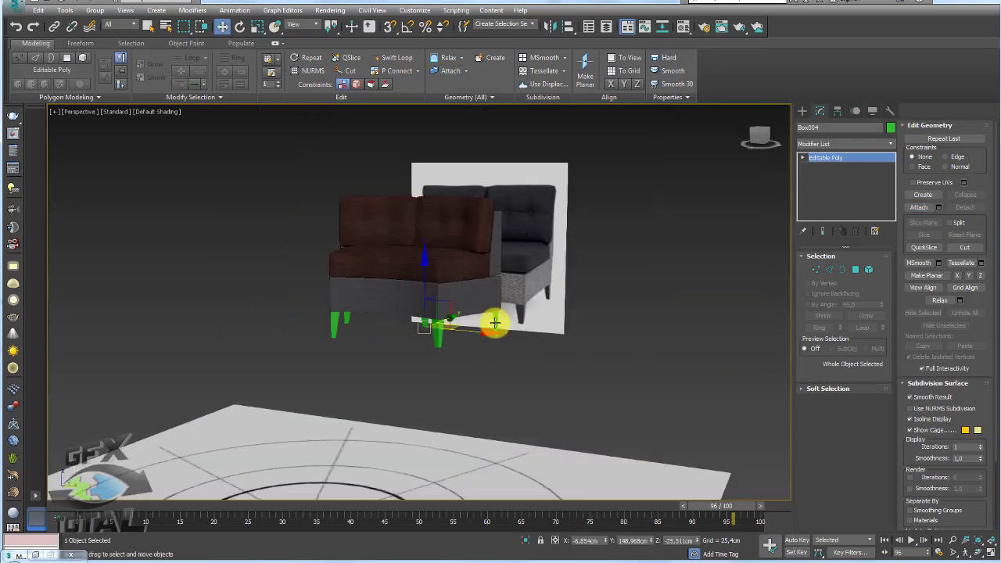
alt+middle_drag(493, 323, 538, 331)
scroll(529, 319, up, 2)
scroll(372, 258, up, 3)
scroll(371, 258, down, 3)
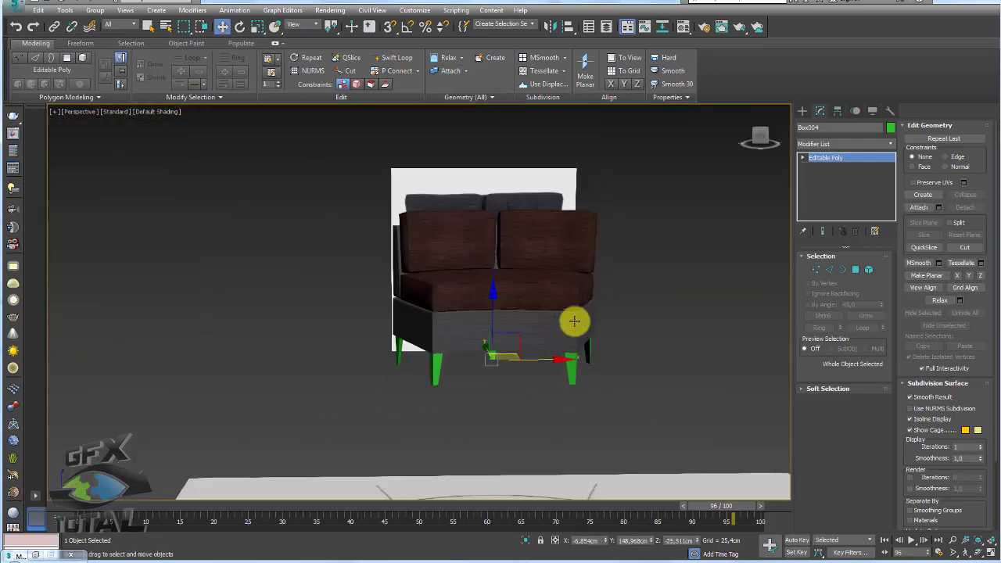
alt+middle_drag(599, 295, 547, 313)
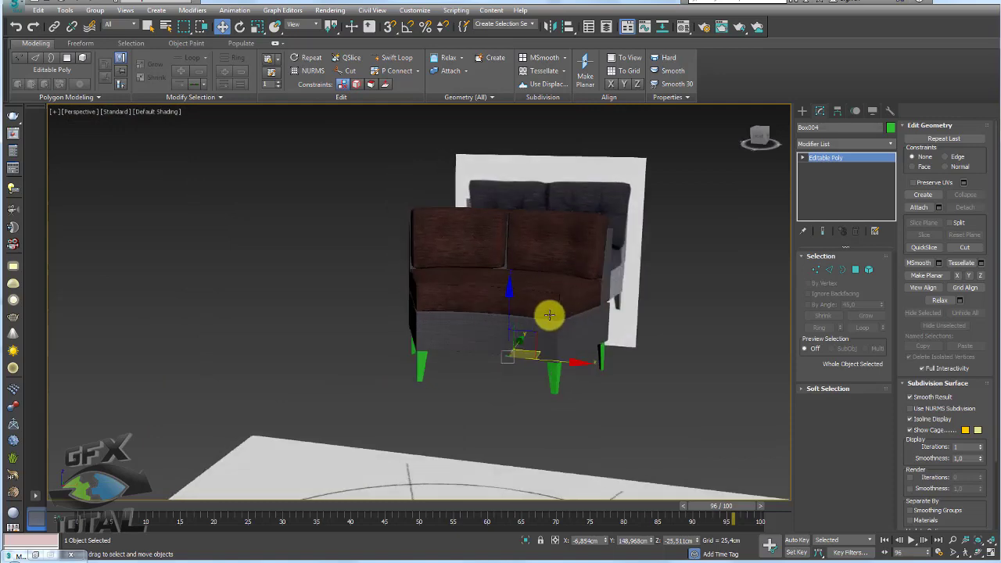
scroll(531, 325, up, 3)
scroll(514, 335, up, 2)
scroll(539, 324, down, 2)
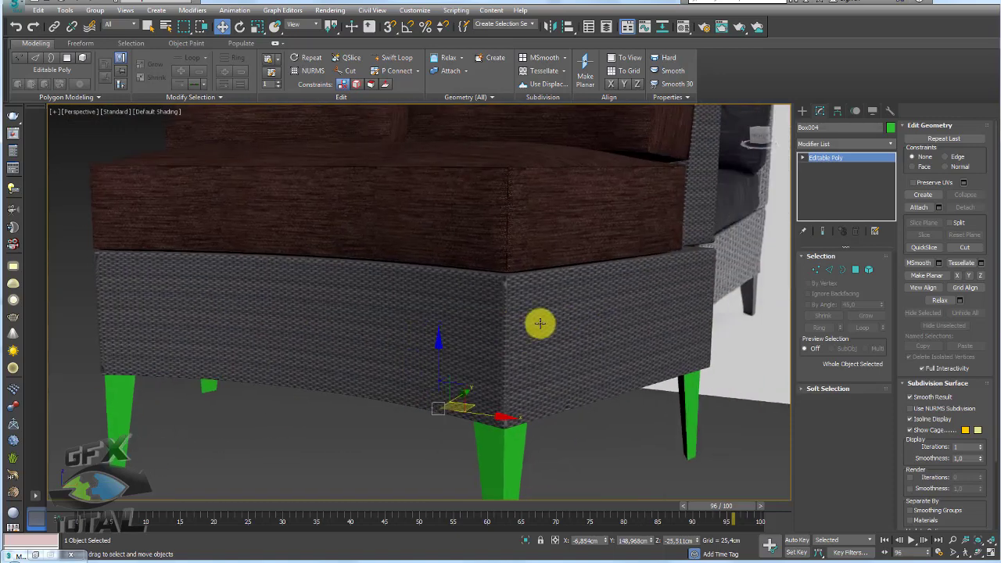
scroll(541, 316, down, 3)
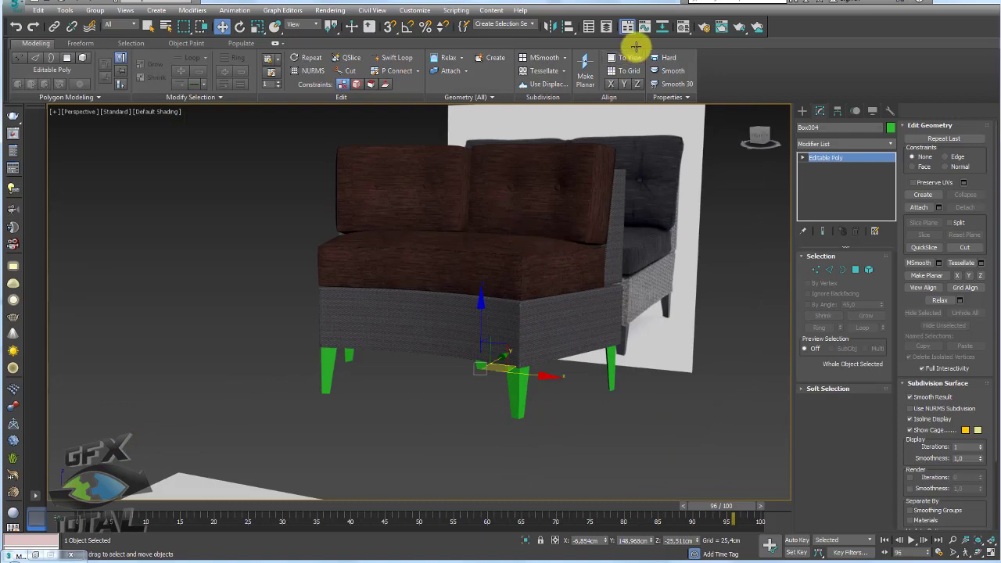
Apply a plain material, 03 - Default, from the Material Editor to the joined legs.
click(683, 26)
drag(706, 98, 521, 407)
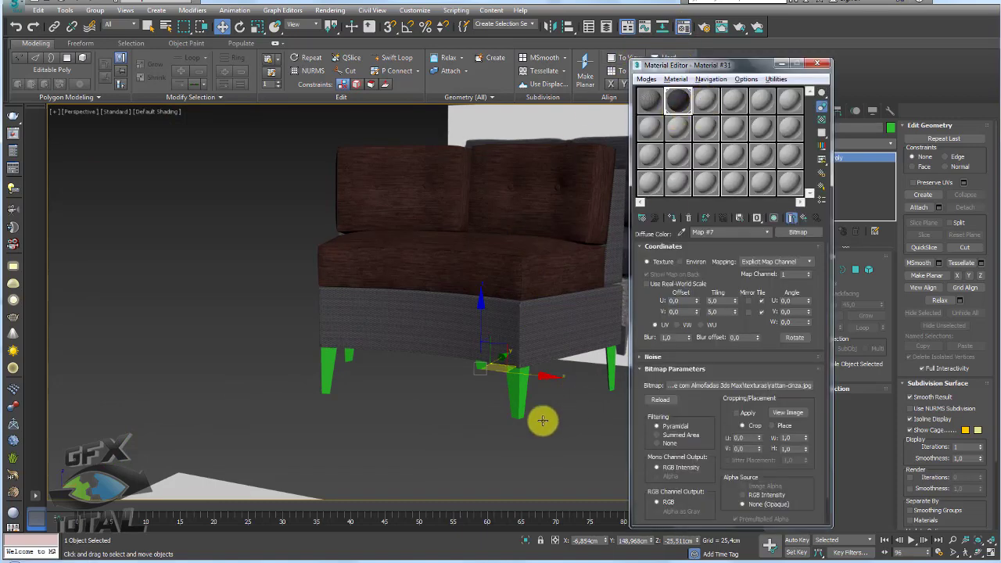
alt+middle_drag(521, 408, 462, 395)
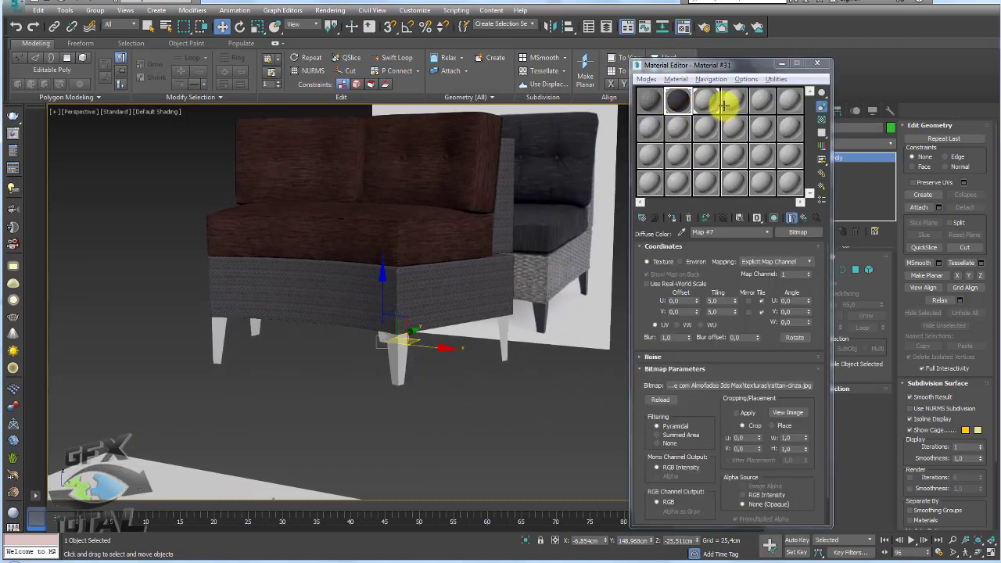
Darken the legs material's Diffuse colour to dark grey, Value 34.
click(710, 100)
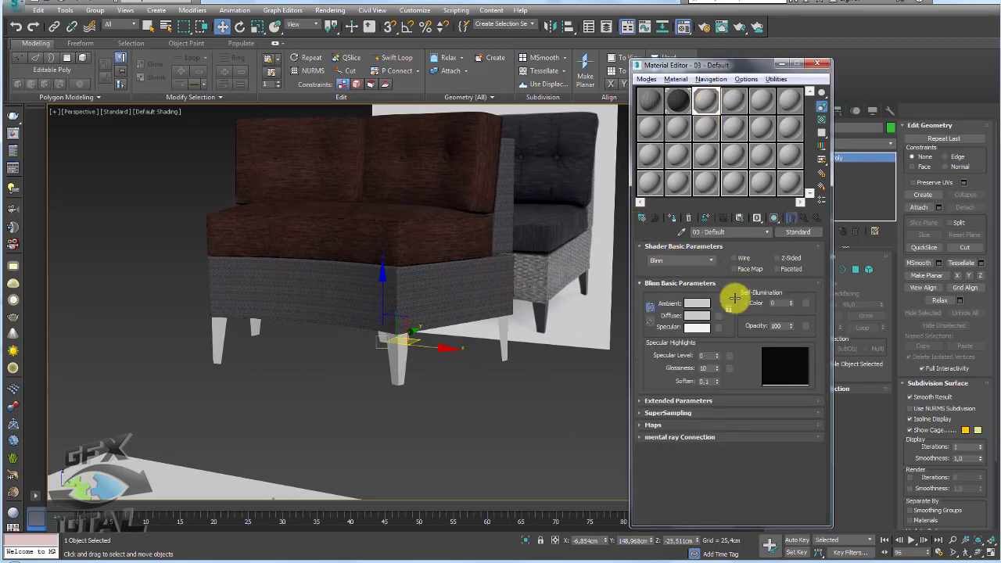
click(698, 316)
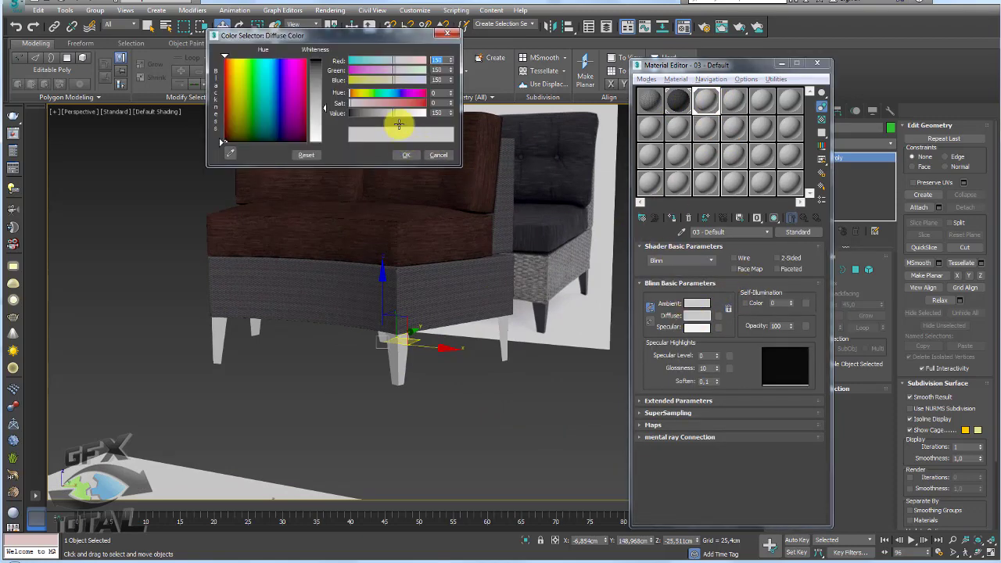
drag(389, 112, 358, 113)
click(406, 155)
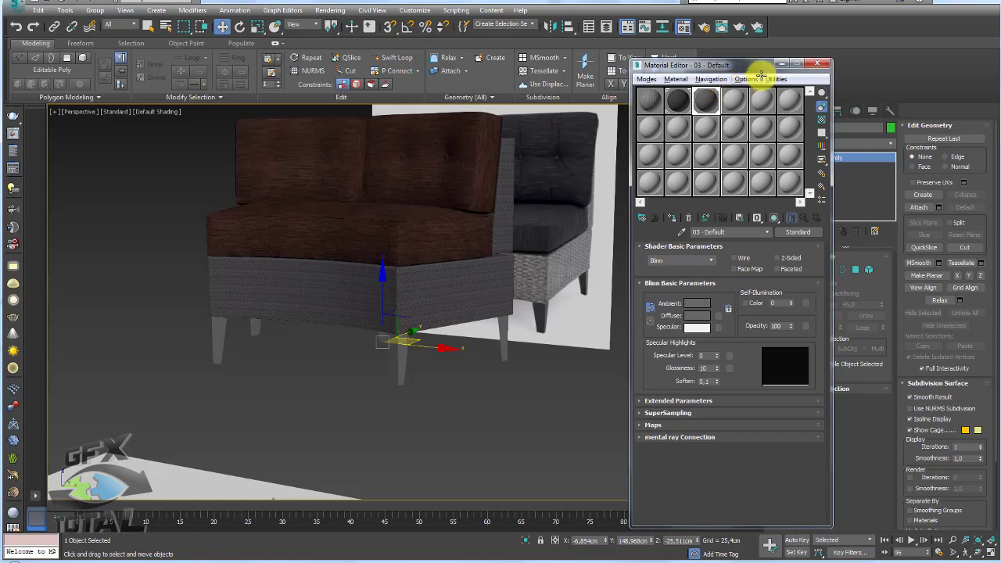
click(816, 63)
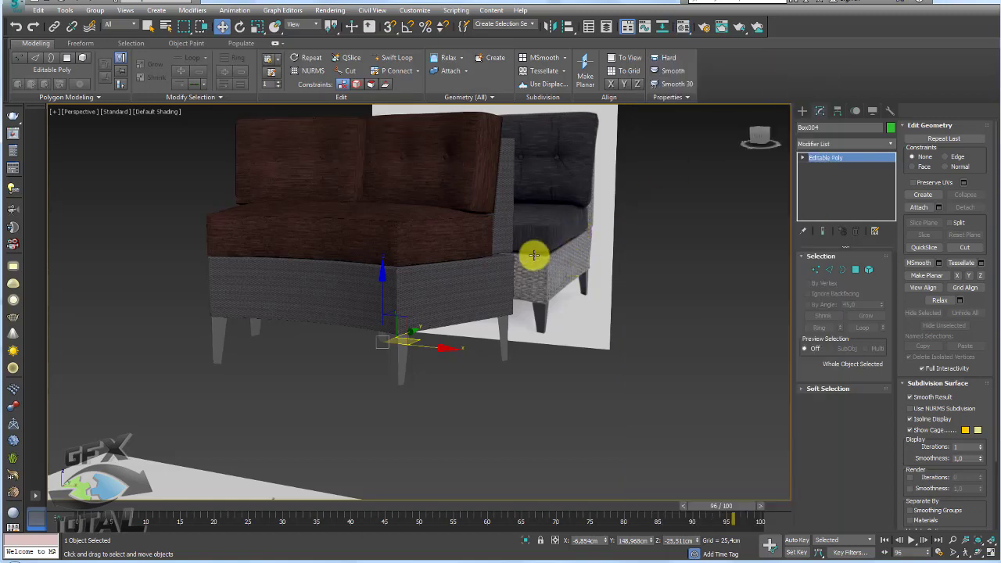
Check the dark grey legs from a lower angle with edged faces briefly shown.
key(F4)
mouse_move(501, 263)
alt+middle_down()
mouse_move(513, 292)
mouse_move(505, 346)
mouse_move(496, 310)
mouse_move(539, 336)
mouse_move(551, 314)
mouse_move(561, 331)
mouse_move(490, 303)
alt+middle_up()
key(F4)
scroll(520, 309, down, 5)
scroll(469, 295, up, 3)
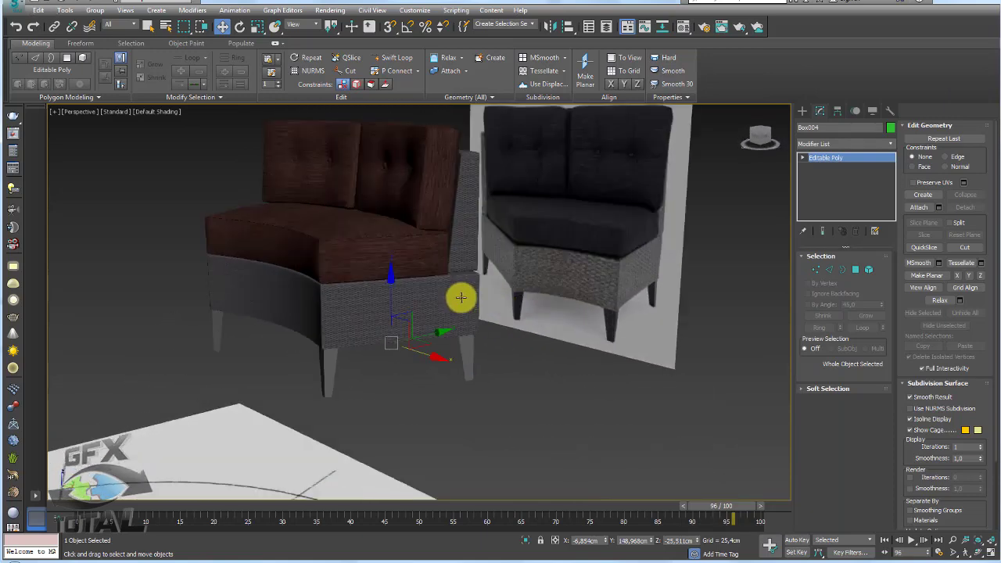
scroll(452, 278, up, 4)
scroll(313, 324, down, 5)
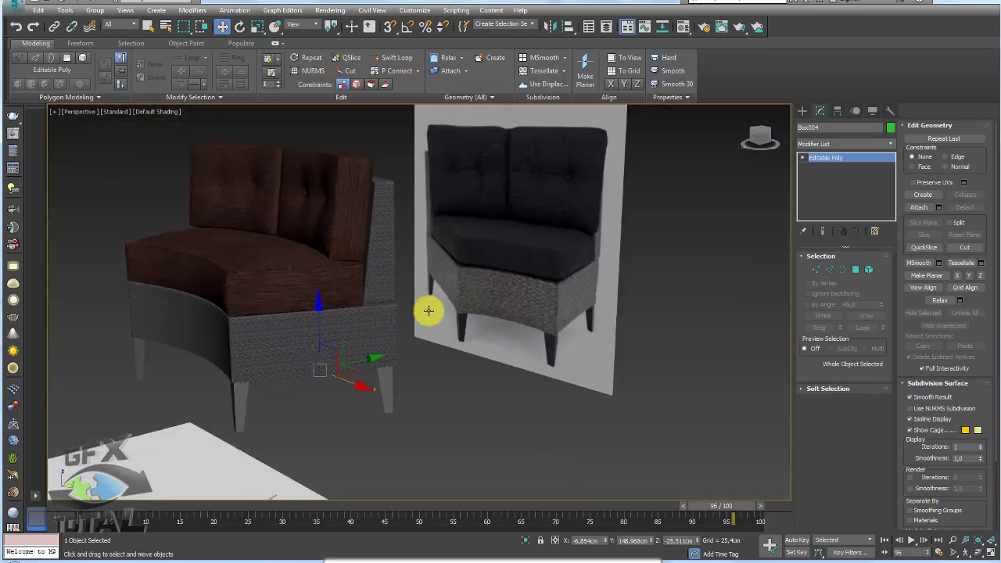